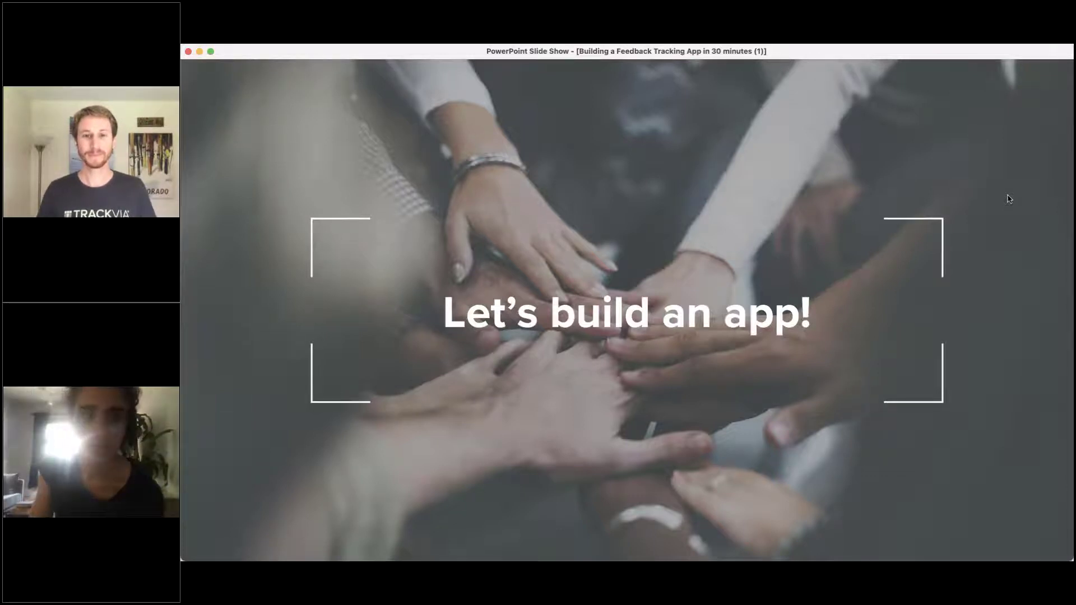
# Step: Exit and minimize the slide show, then place the user-story document beside the TrackVia dashboard
pyautogui.press('ctrl+super+f')
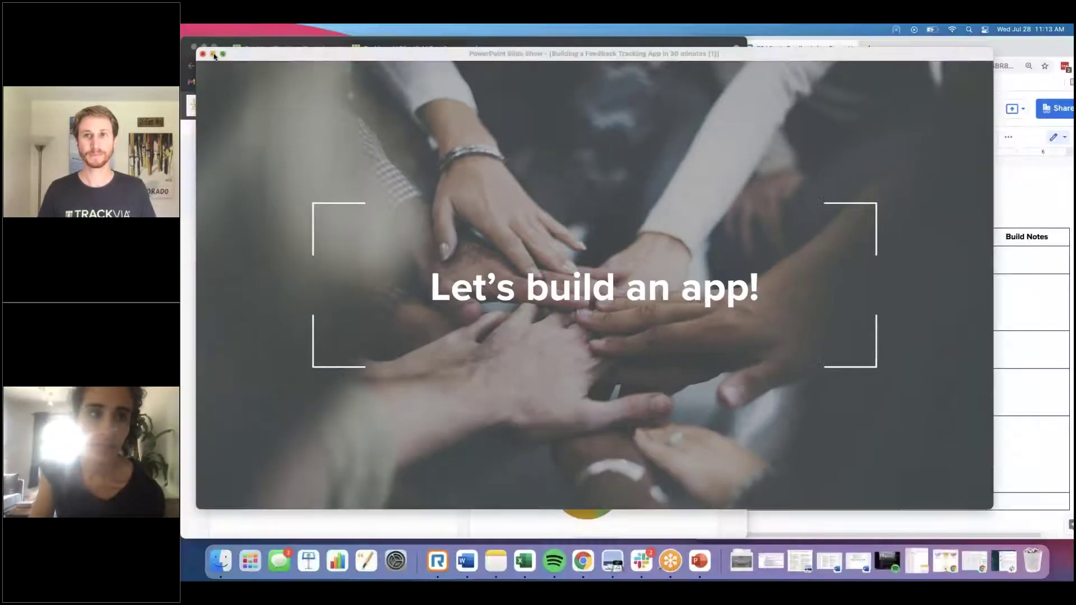
pyautogui.click(213, 55)
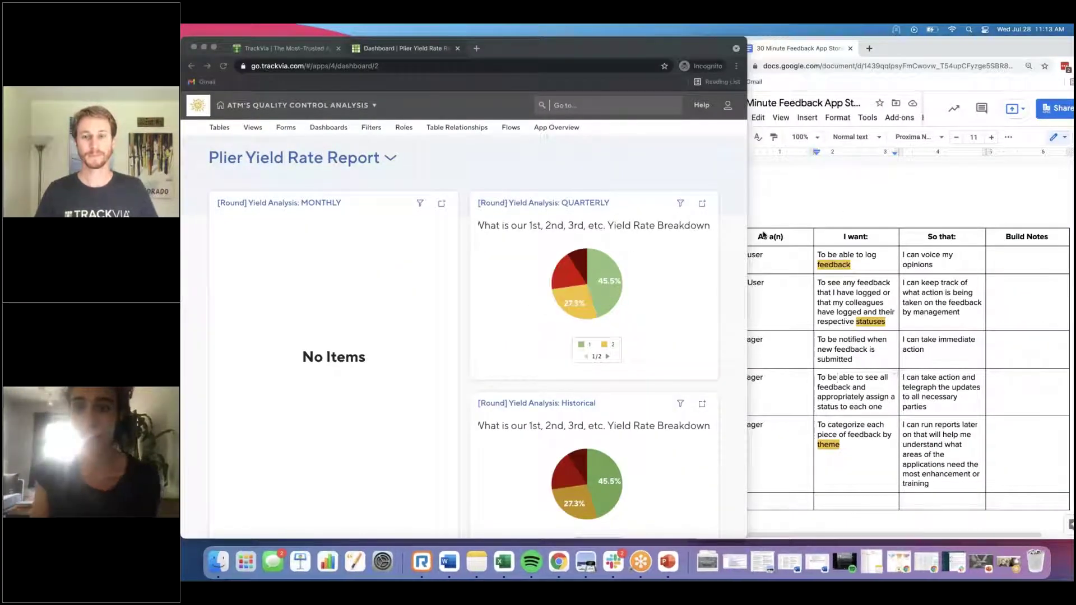
pyautogui.click(822, 196)
pyautogui.moveTo(889, 46); pyautogui.dragTo(881, 47)
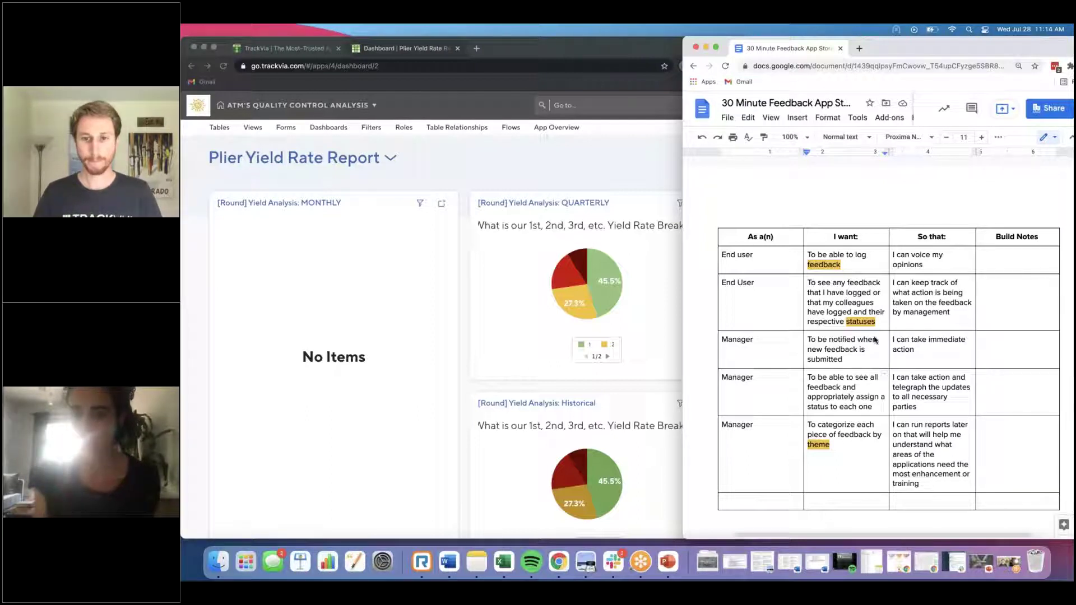
pyautogui.click(448, 194)
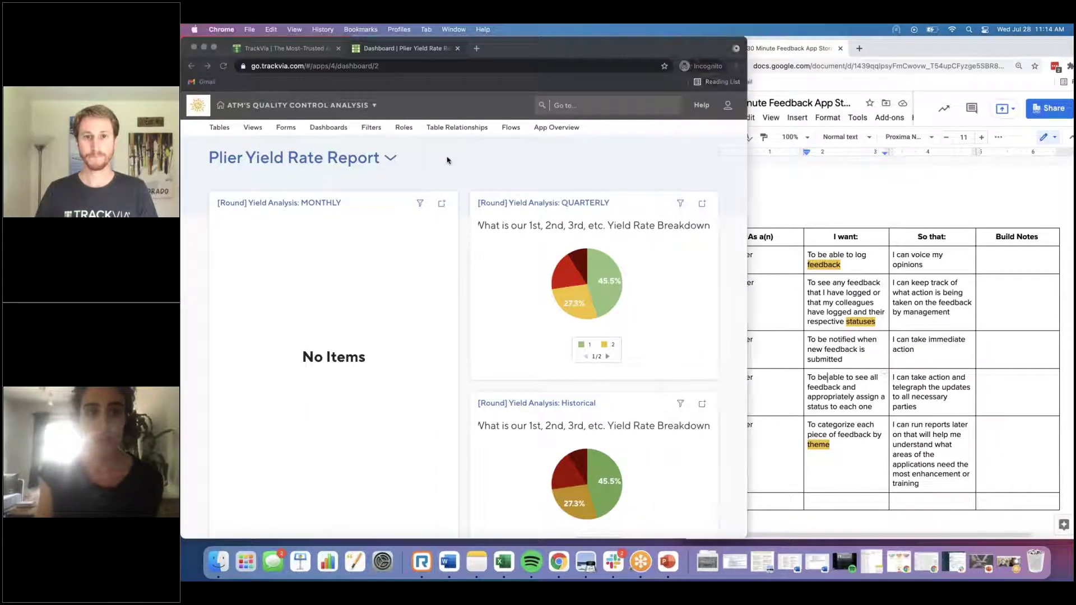
pyautogui.click(313, 104)
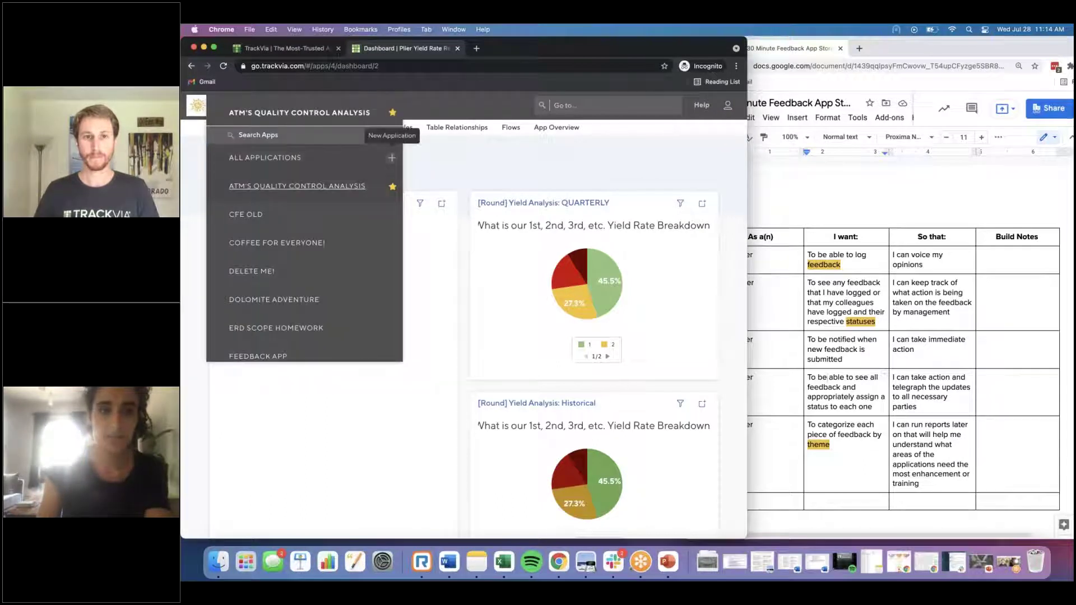
# Step: Start a blank application from scratch named 'Feedback in 30 Minutes'
pyautogui.click(390, 159)
pyautogui.click(585, 353)
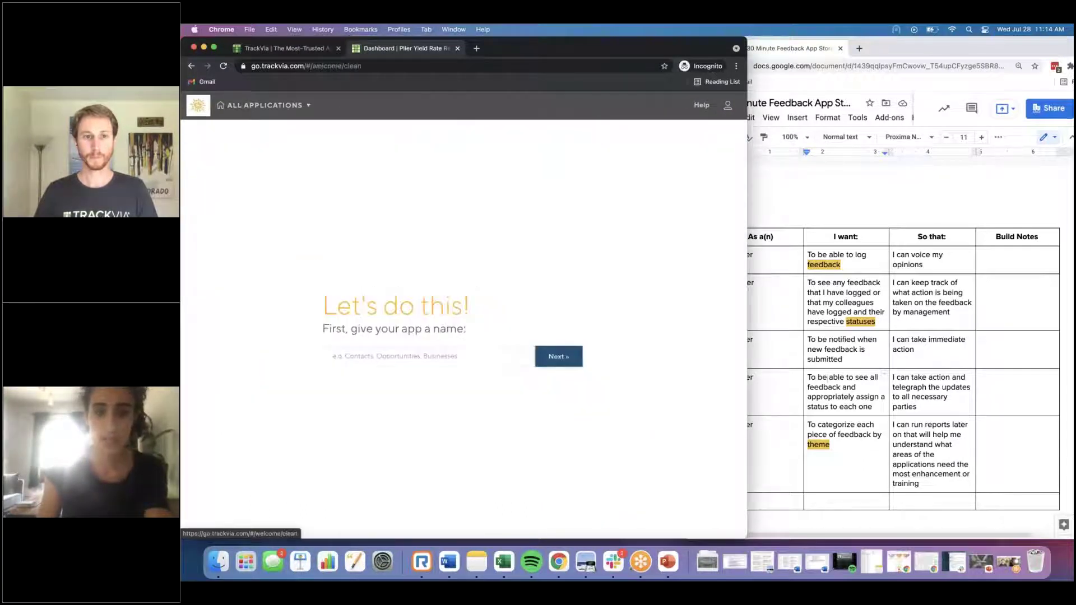
pyautogui.click(464, 359)
pyautogui.write('Feedb')
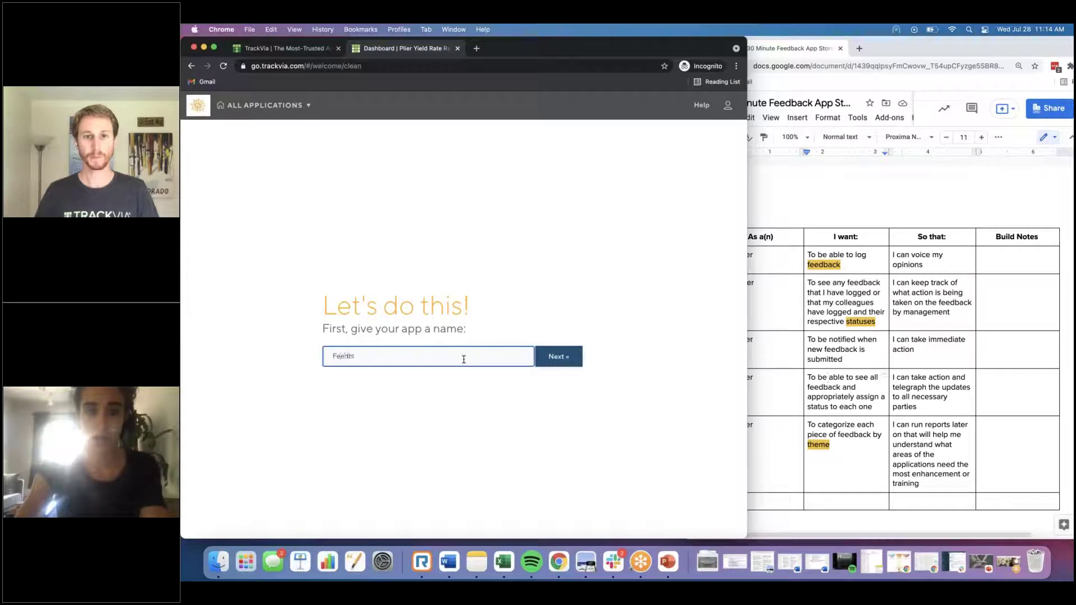
pyautogui.write('ack in 30 Minutes')
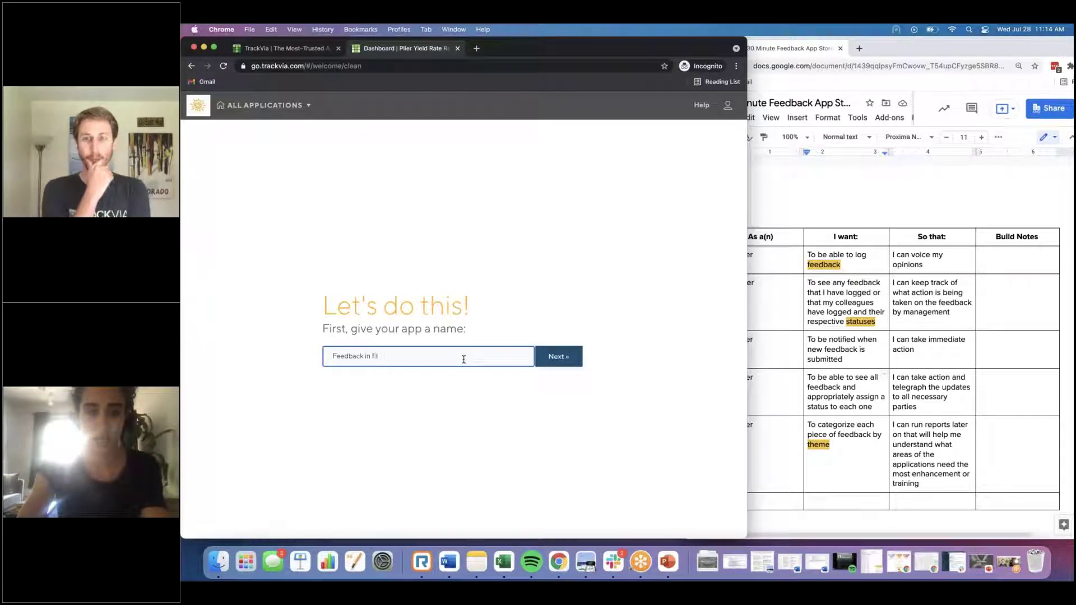
pyautogui.click(551, 359)
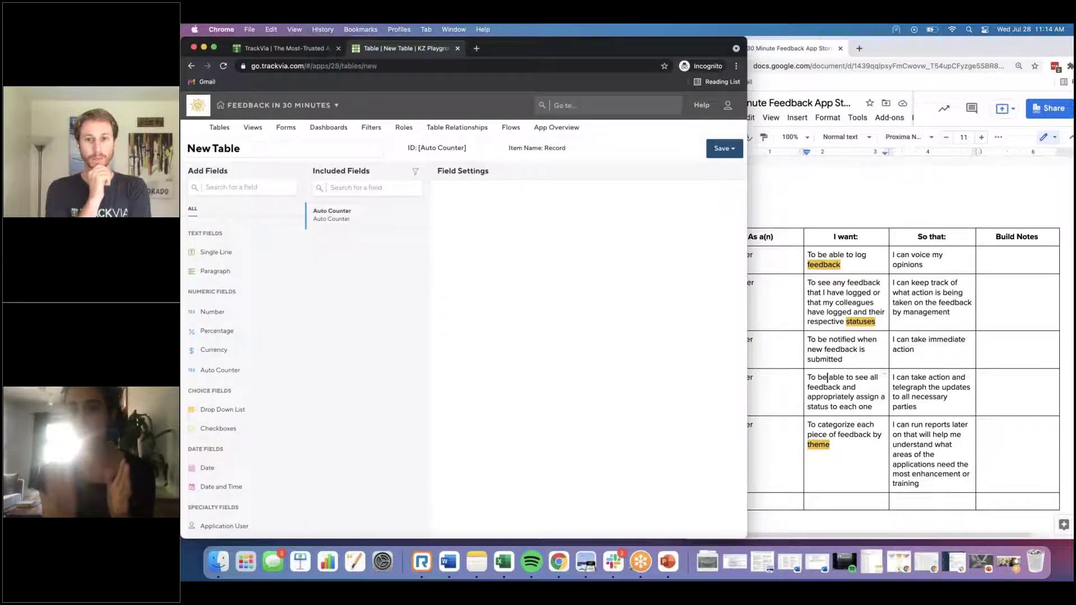
# Step: Rename the table to Themes and add a unique single-line field named Theme
pyautogui.click(802, 175)
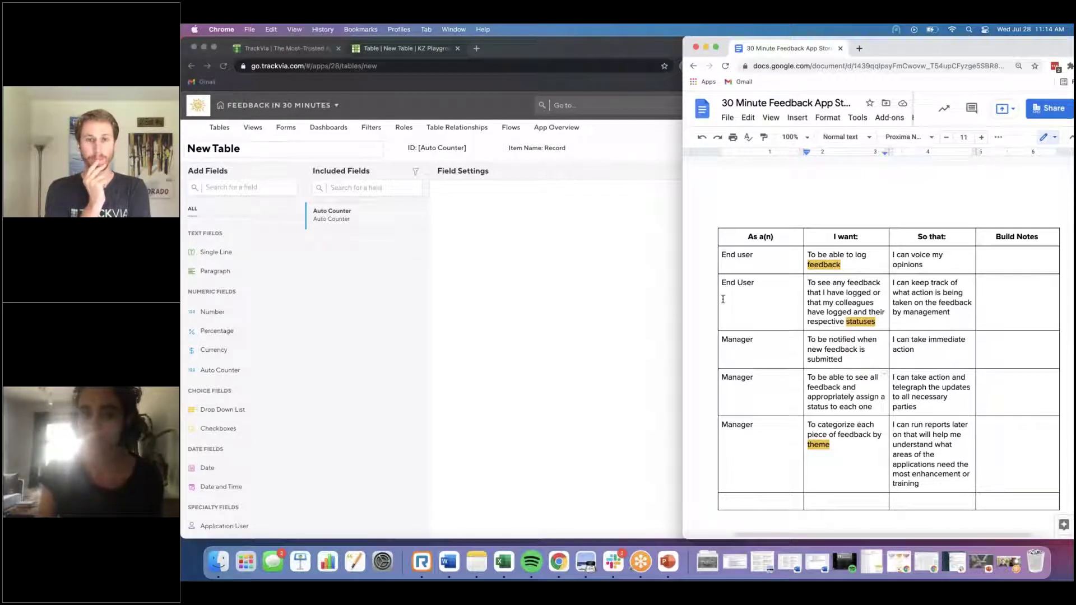
pyautogui.click(213, 148)
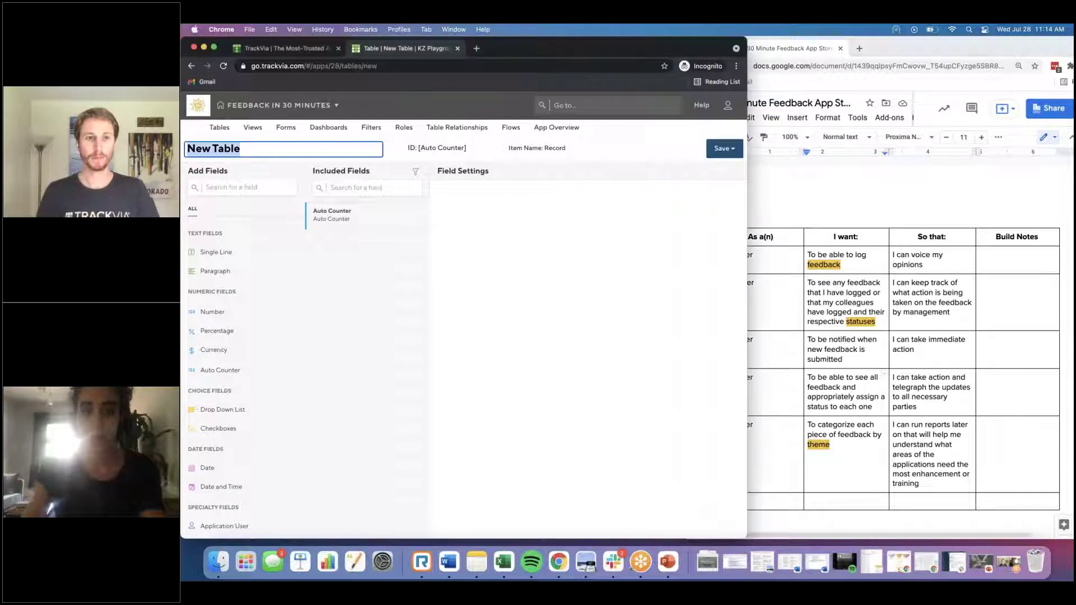
pyautogui.write('Themes')
pyautogui.moveTo(216, 252); pyautogui.dragTo(365, 240)
pyautogui.click(499, 207)
pyautogui.write('Theme')
pyautogui.click(478, 258)
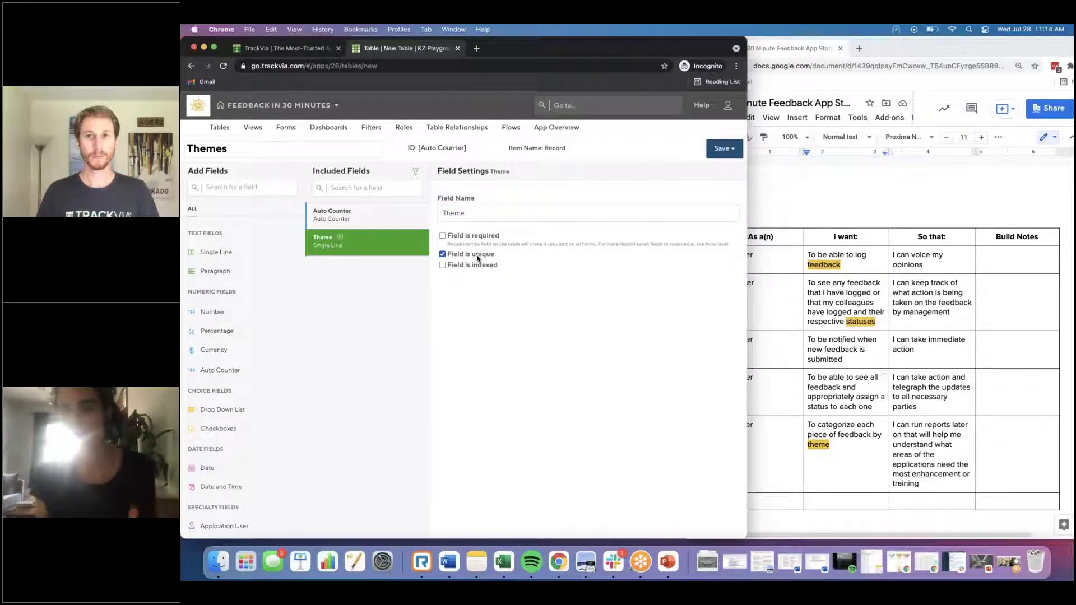
# Step: Use the Theme field as the record ID and save the Themes table
pyautogui.click(439, 148)
pyautogui.click(416, 185)
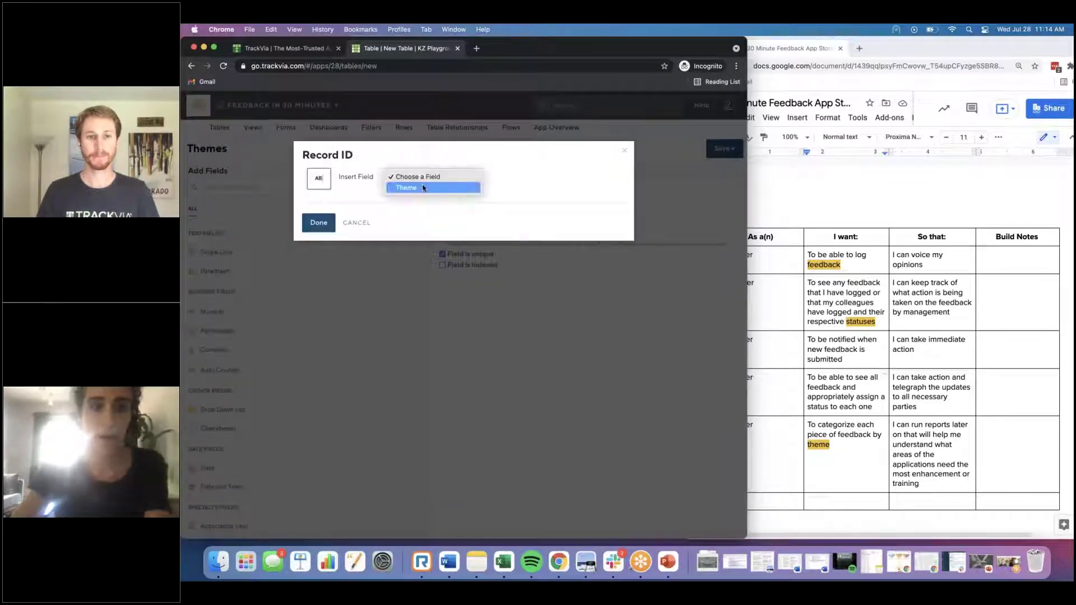
pyautogui.click(416, 186)
pyautogui.click(318, 257)
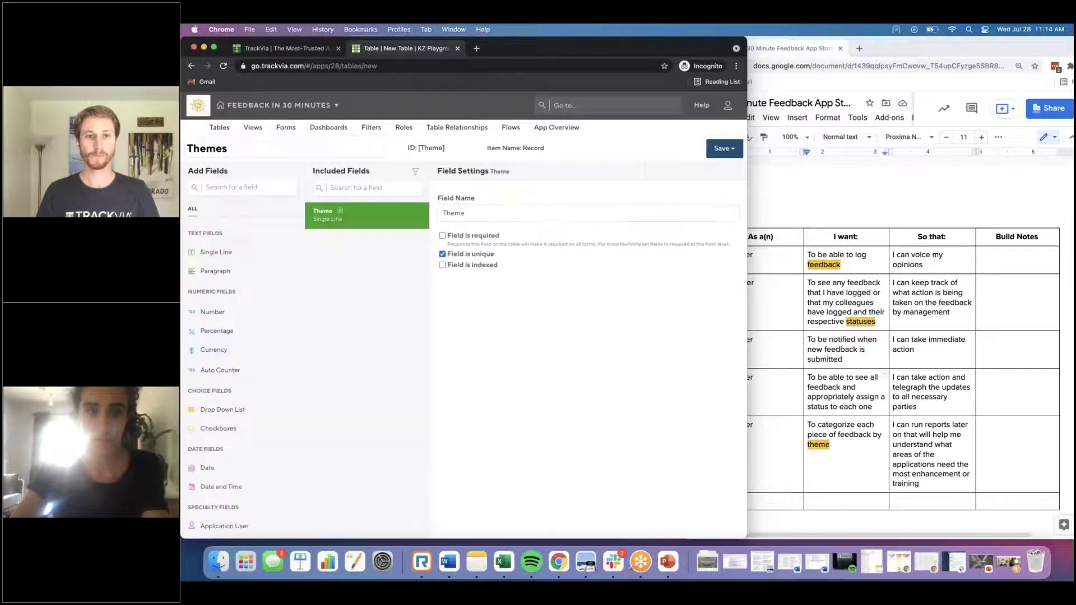
pyautogui.click(723, 149)
pyautogui.click(714, 168)
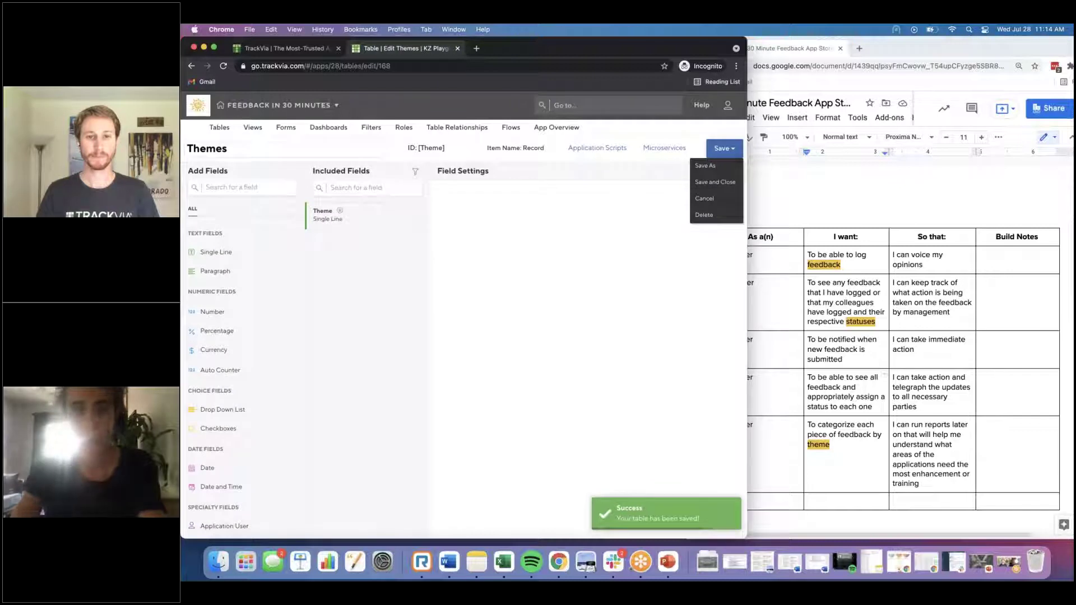
# Step: Save a copy of Themes as the Statuses table, rename its field to Status, and save
pyautogui.click(705, 165)
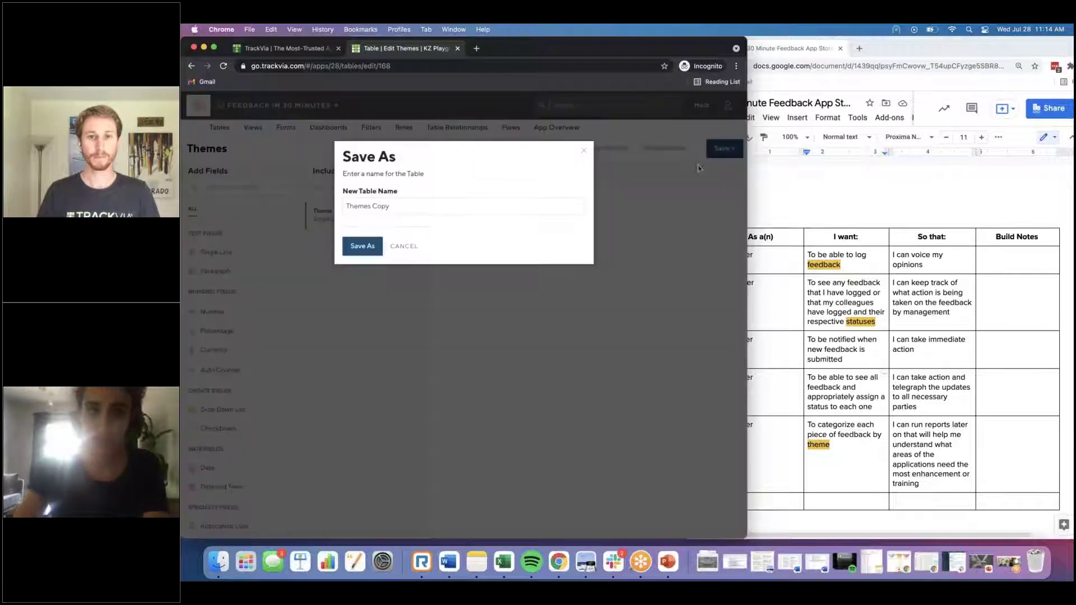
pyautogui.tripleClick(361, 204)
pyautogui.write('Feedback')
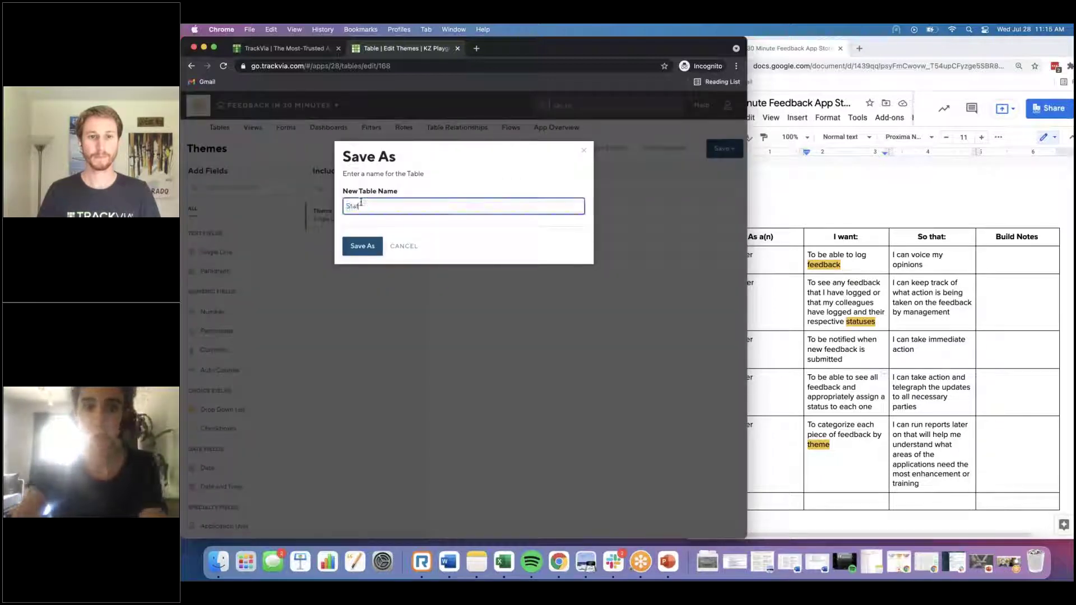
pyautogui.click(363, 245)
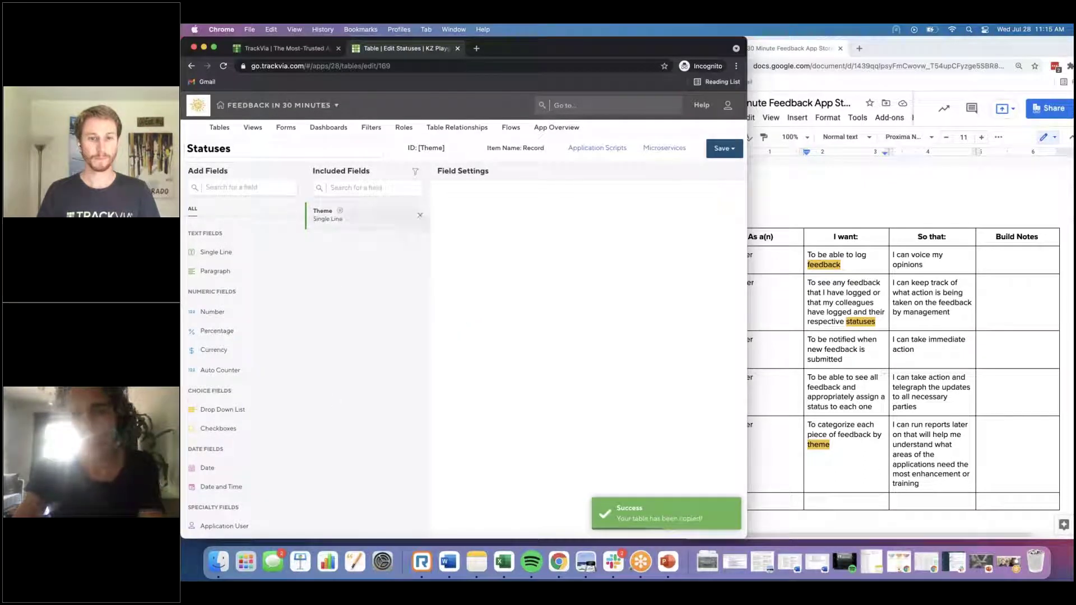
pyautogui.click(372, 227)
pyautogui.doubleClick(483, 214)
pyautogui.write('Status')
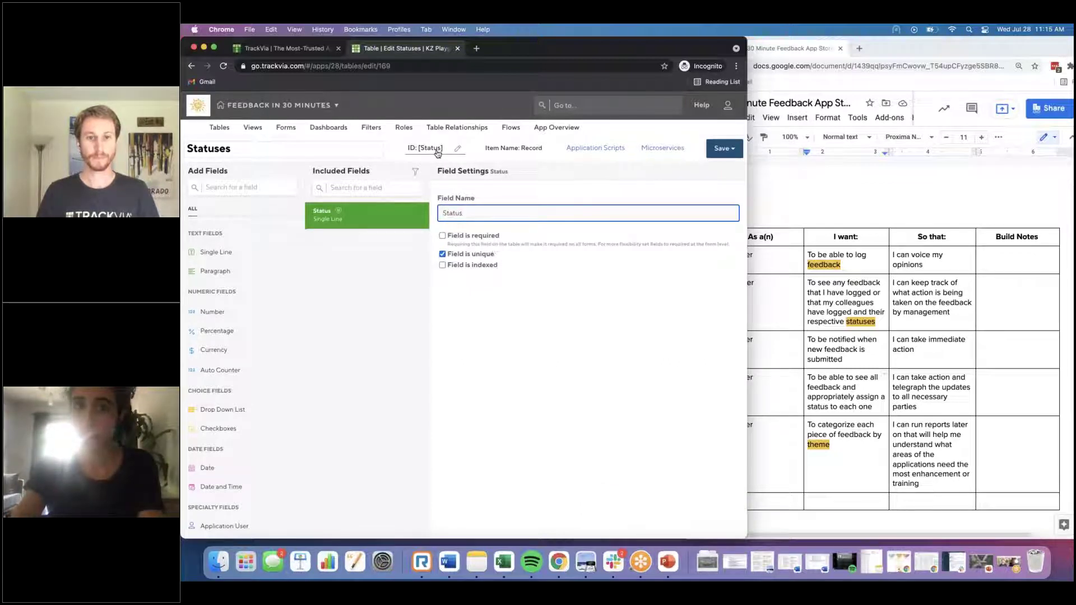
pyautogui.click(721, 148)
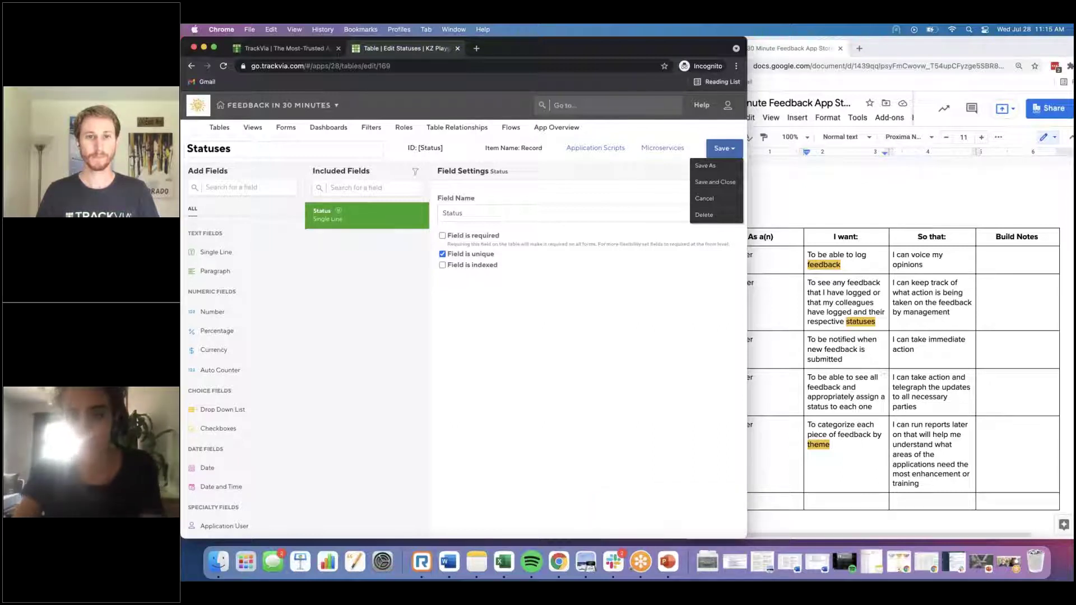
# Step: Save another copy of the table under the name Feedback
pyautogui.click(705, 165)
pyautogui.click(423, 207)
pyautogui.write('Feedback')
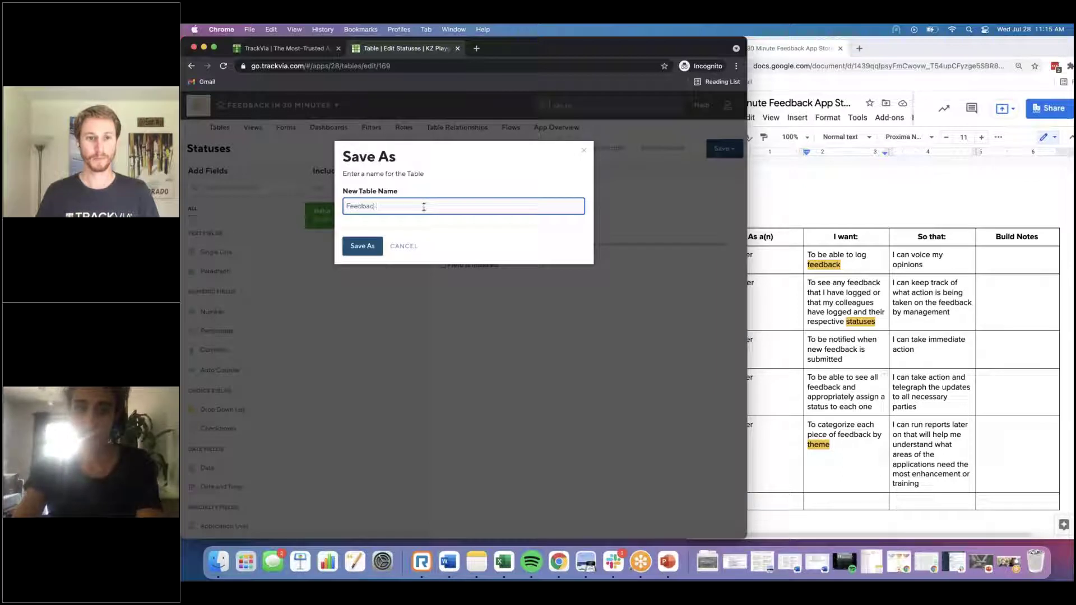
pyautogui.click(350, 247)
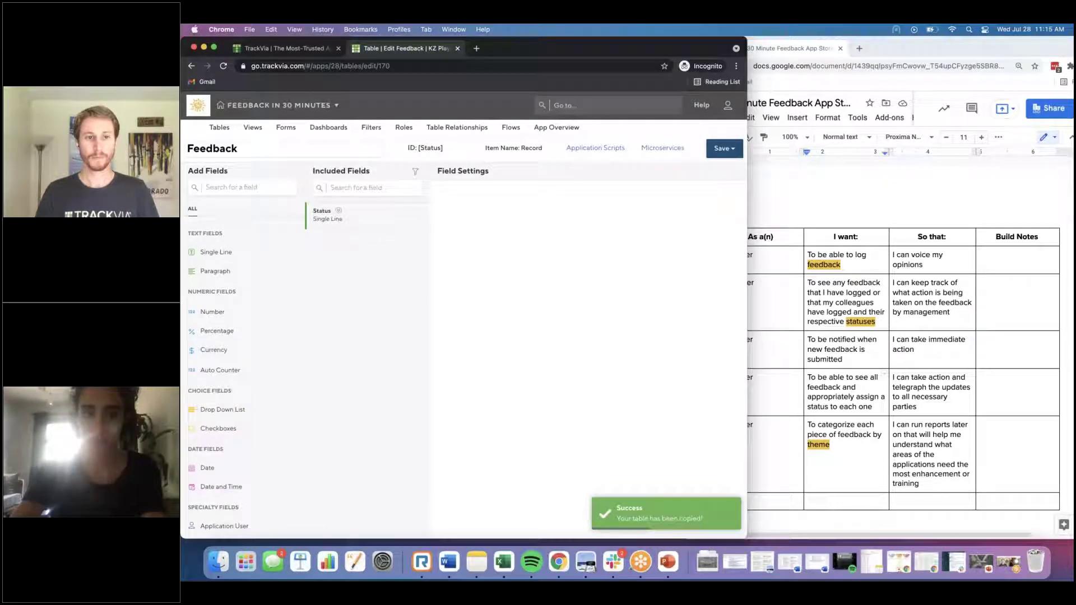
# Step: Replace the Status field with a Feedback paragraph field, plus Image and Document fields
pyautogui.click(417, 217)
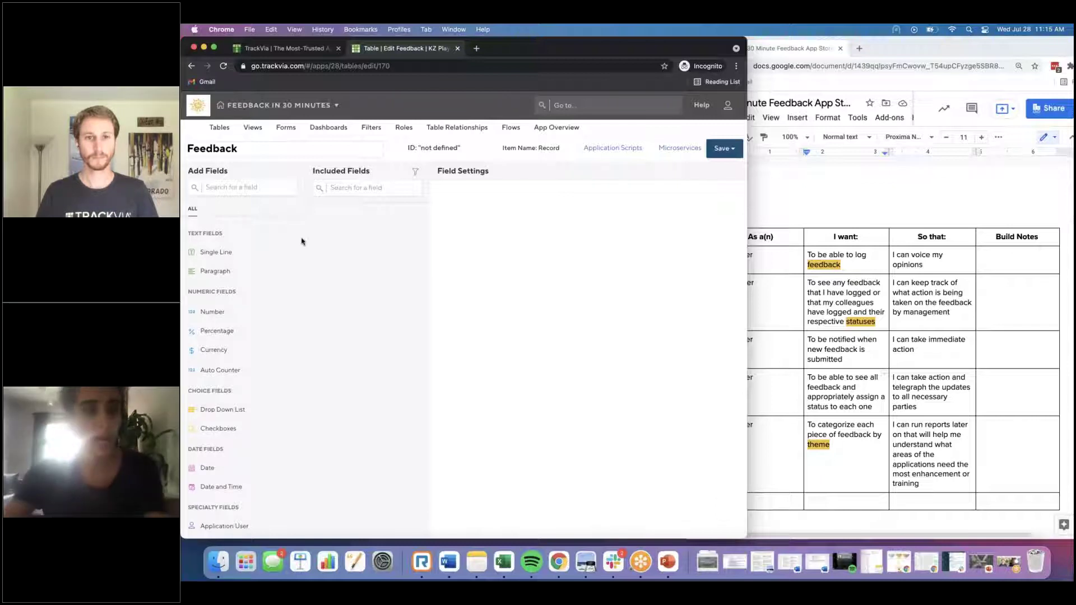
pyautogui.moveTo(224, 272); pyautogui.dragTo(336, 215)
pyautogui.write('Feedback')
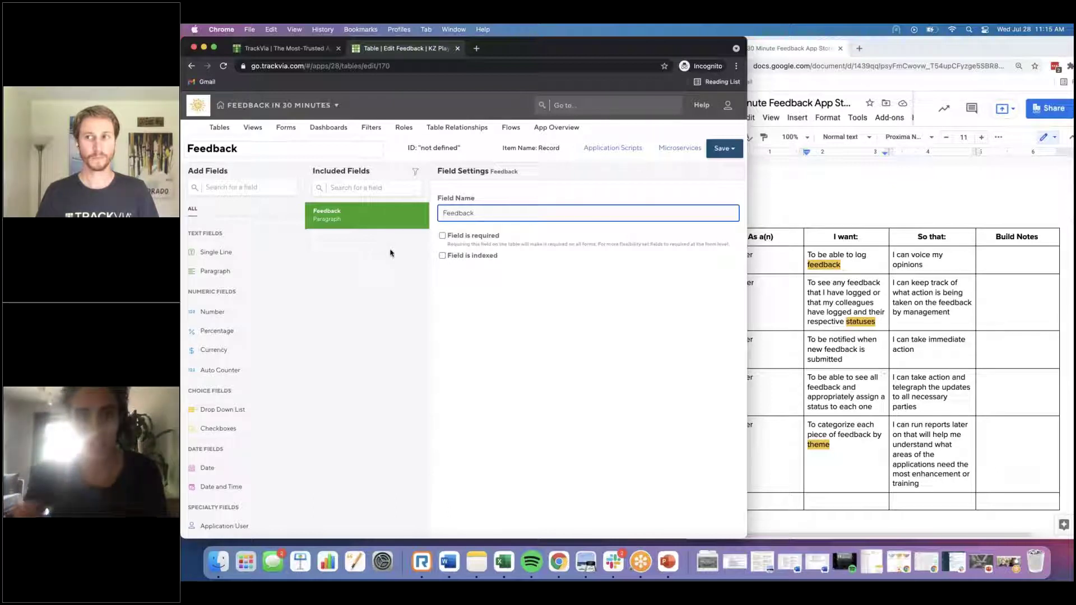
pyautogui.scroll(-5, 241, 365)
pyautogui.moveTo(211, 460); pyautogui.dragTo(364, 288)
pyautogui.moveTo(216, 476); pyautogui.dragTo(365, 271)
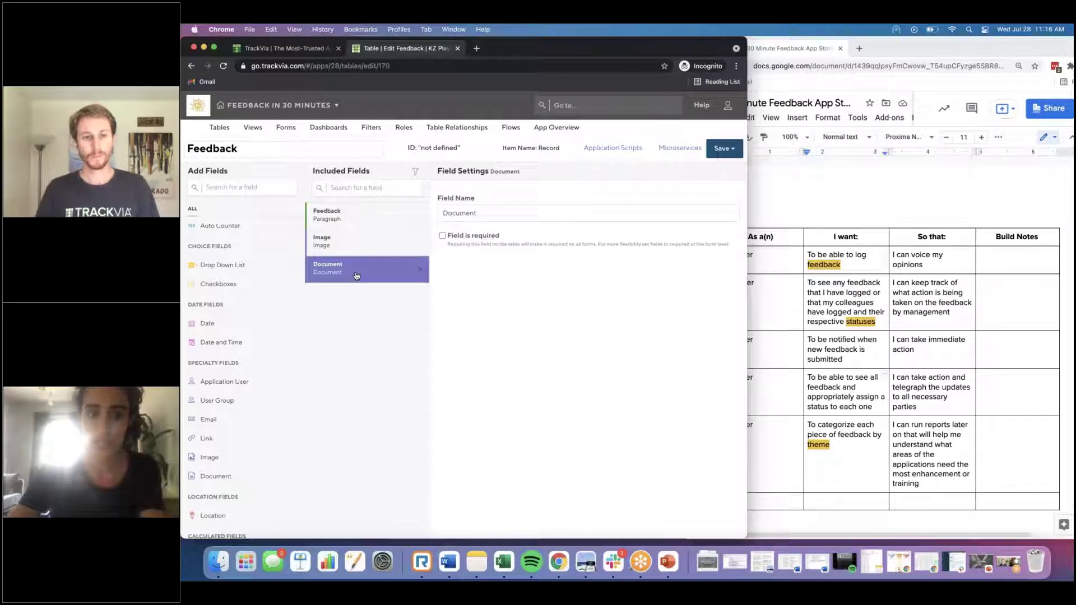
# Step: Set the record ID to the Feedback field
pyautogui.click(446, 145)
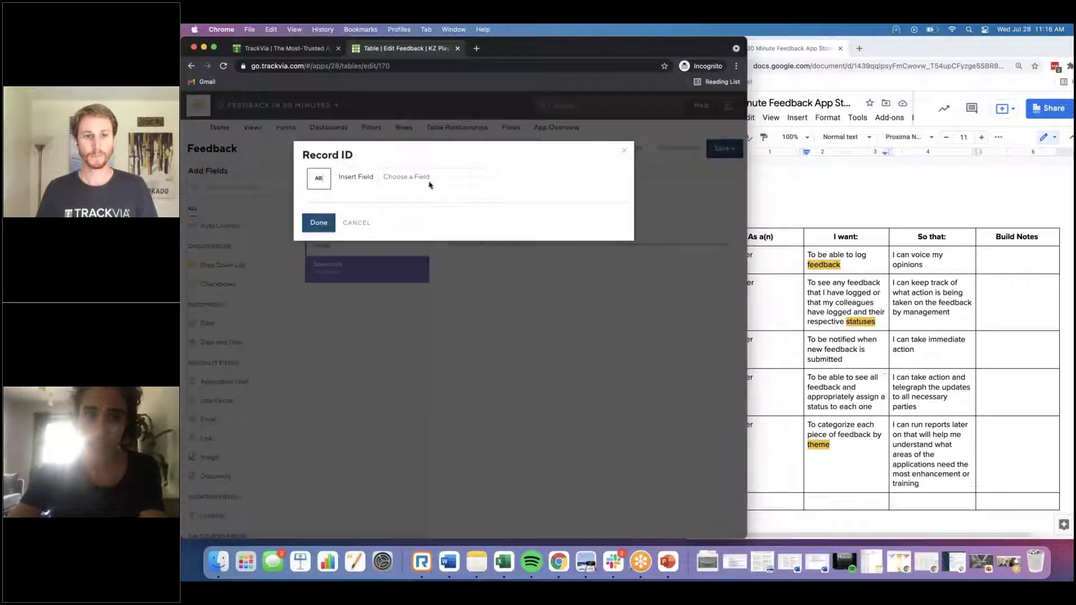
pyautogui.click(437, 178)
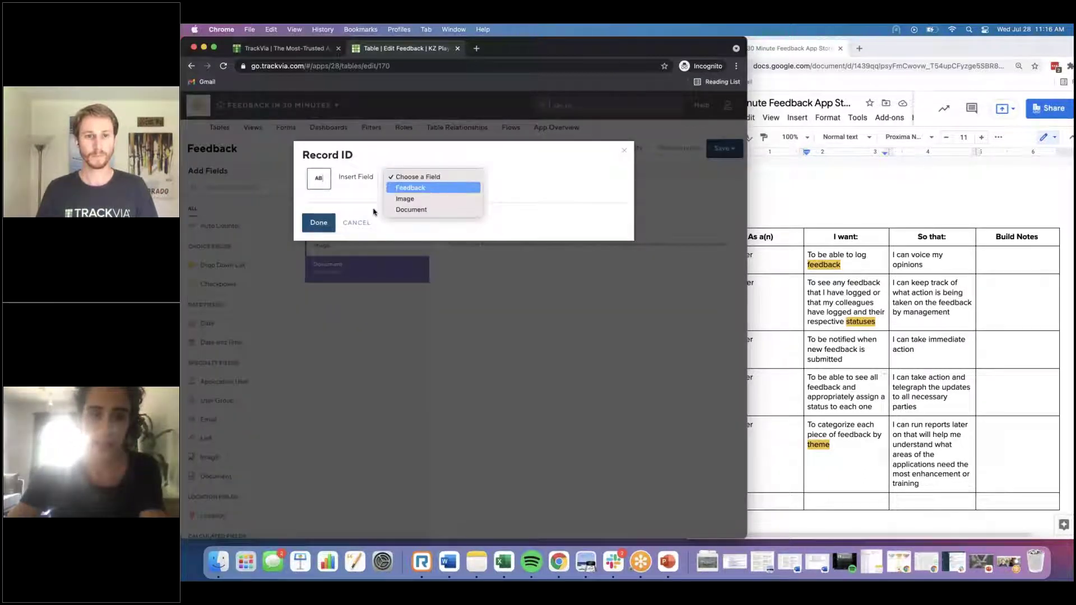
pyautogui.press('Return')
pyautogui.click(321, 255)
# Step: Add an auto-counter field named 'Feedback #'
pyautogui.scroll(5, 229, 256)
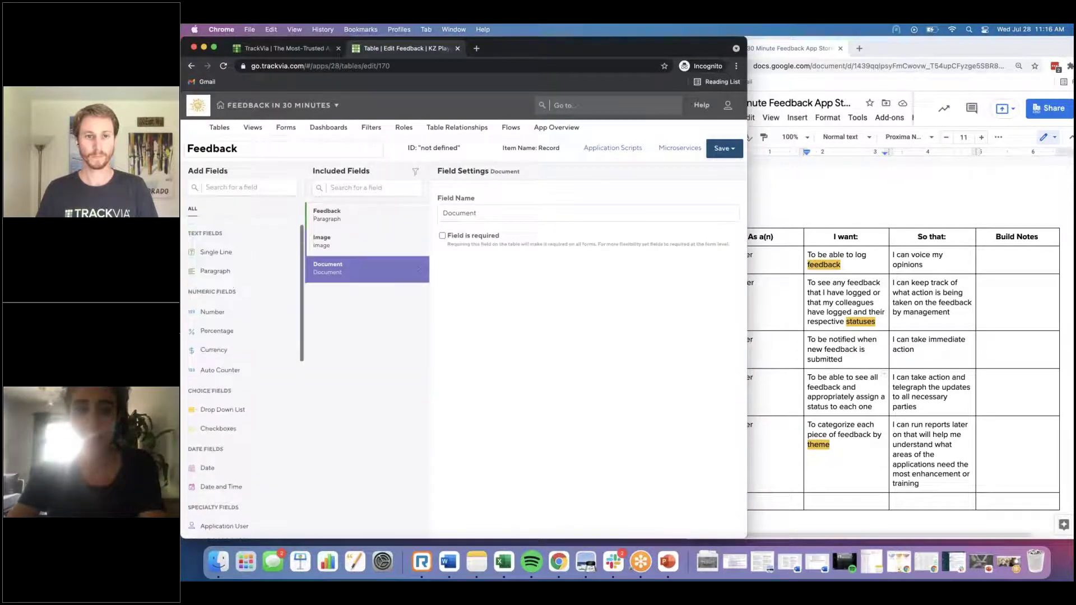
pyautogui.moveTo(224, 370); pyautogui.dragTo(355, 210)
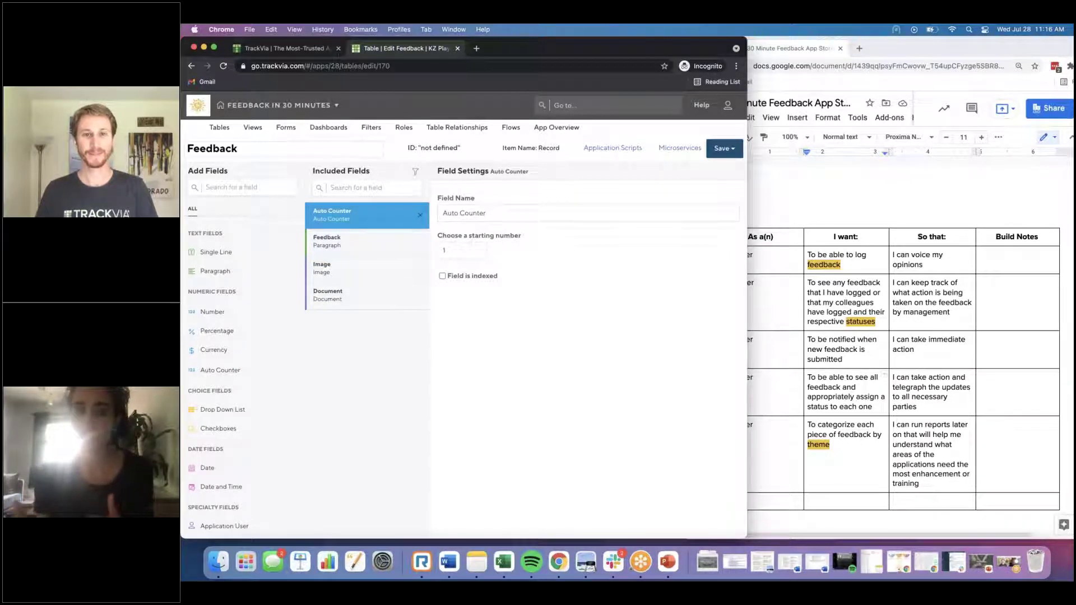
pyautogui.tripleClick(491, 212)
pyautogui.write('Feedback #')
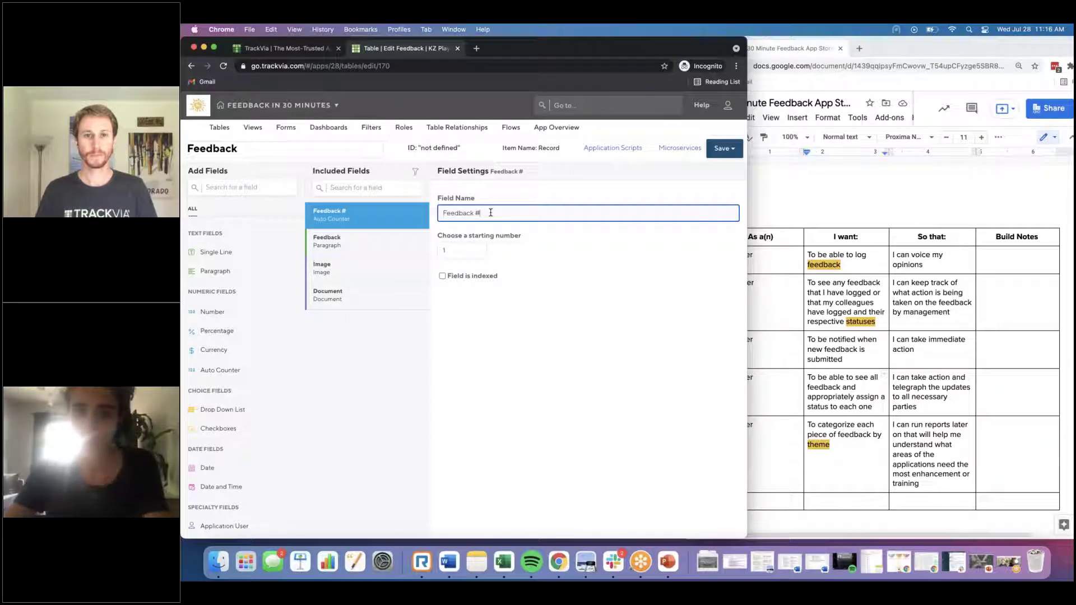
# Step: Make the record ID 'Feedback #' followed by the auto-counter, then save the table
pyautogui.click(435, 148)
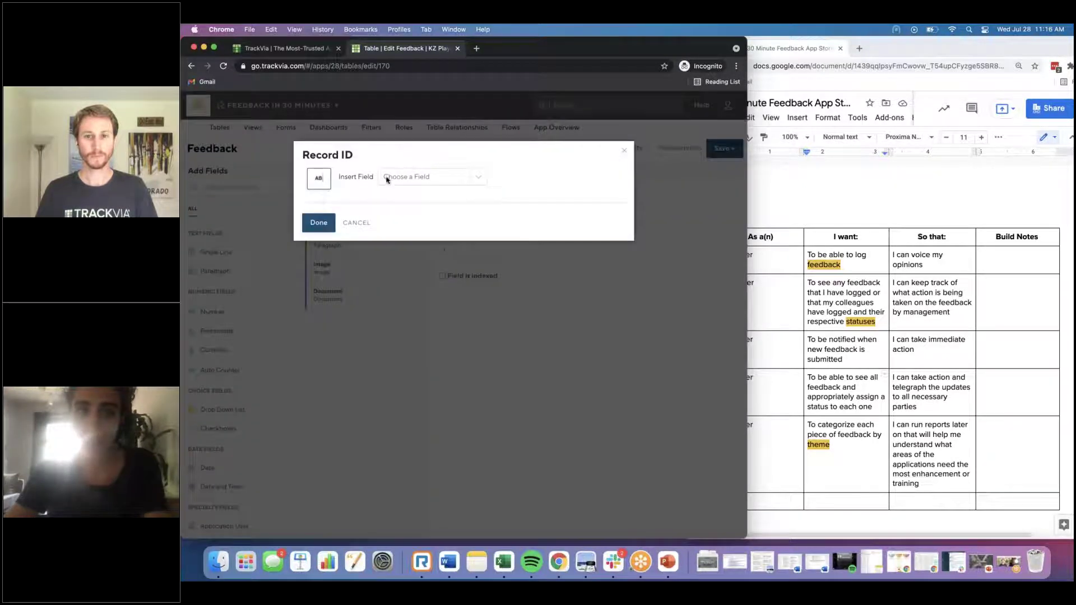
pyautogui.click(318, 182)
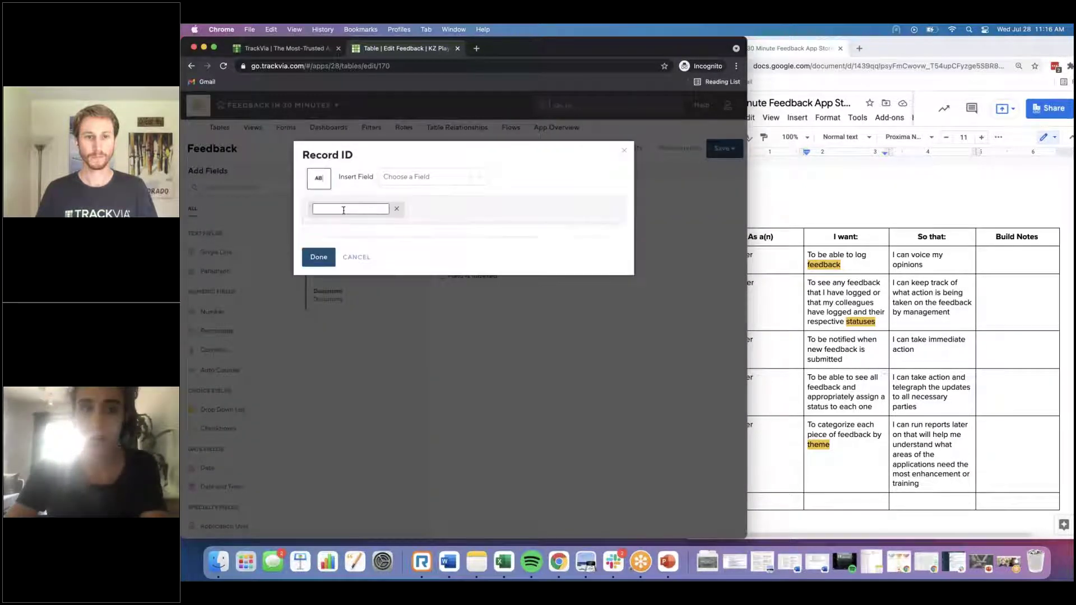
pyautogui.write('Feedba')
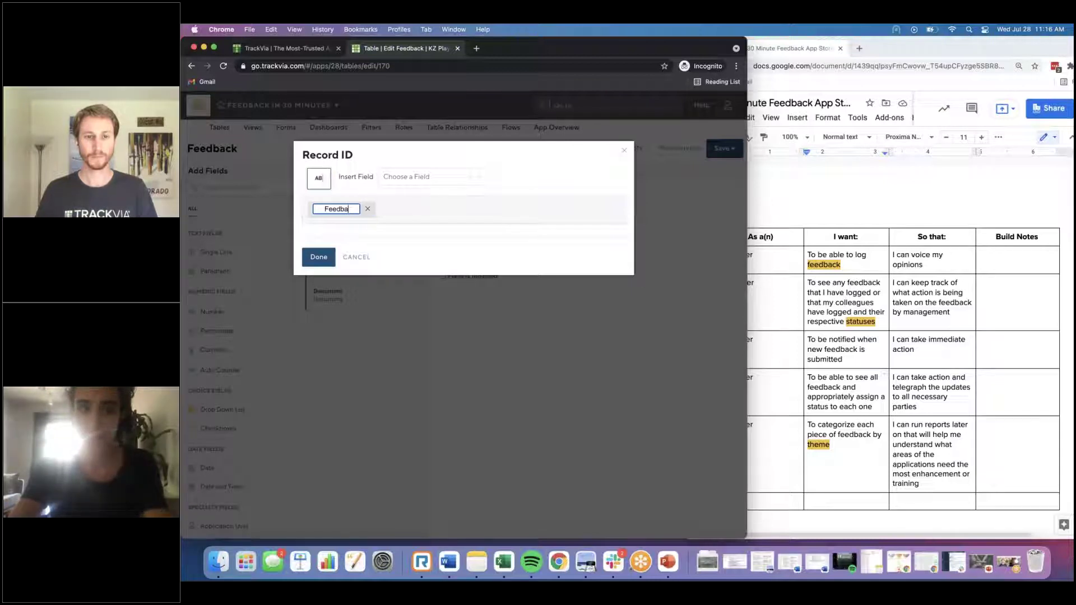
pyautogui.write('ck #')
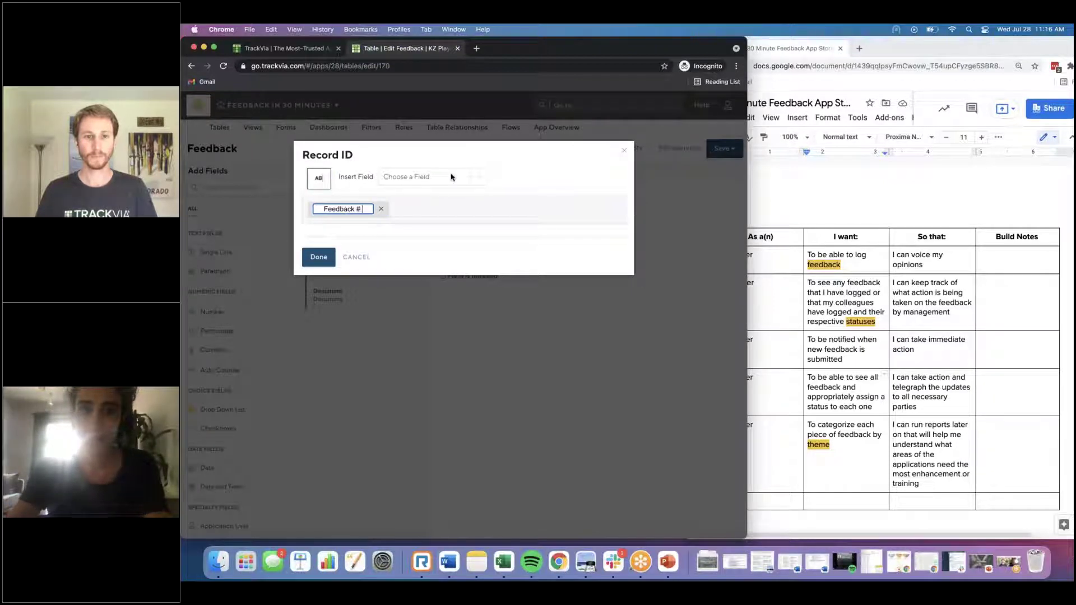
pyautogui.click(452, 177)
pyautogui.click(451, 187)
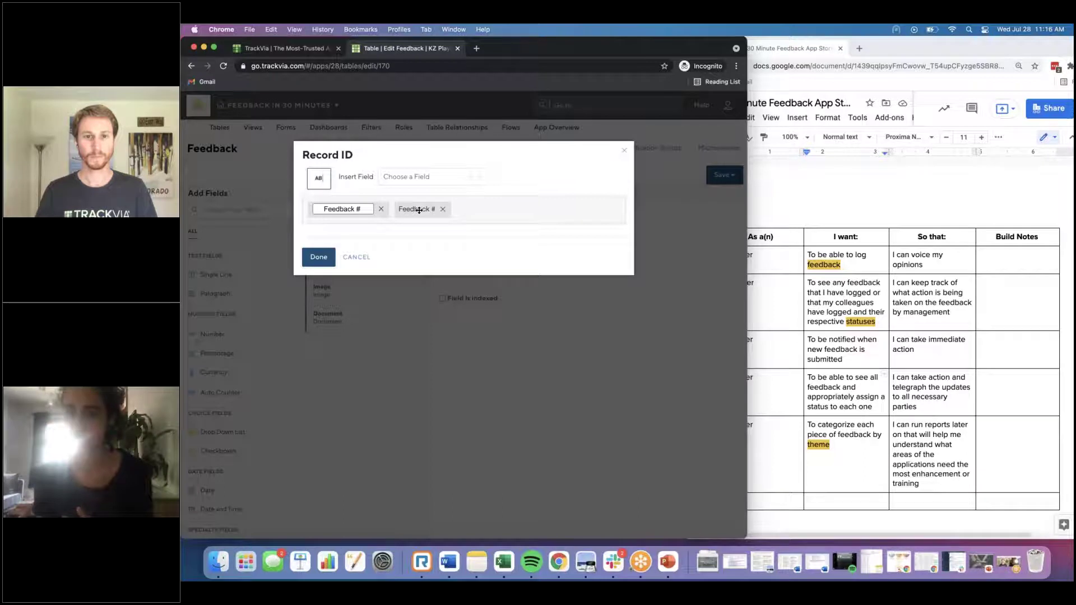
pyautogui.click(317, 257)
pyautogui.click(724, 174)
pyautogui.click(707, 249)
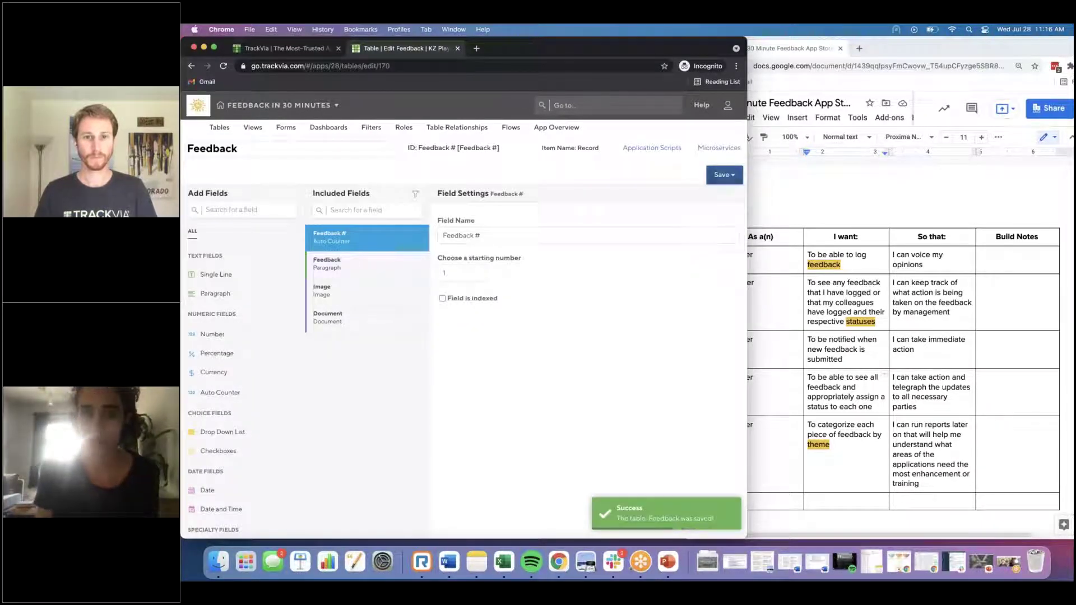
pyautogui.click(455, 127)
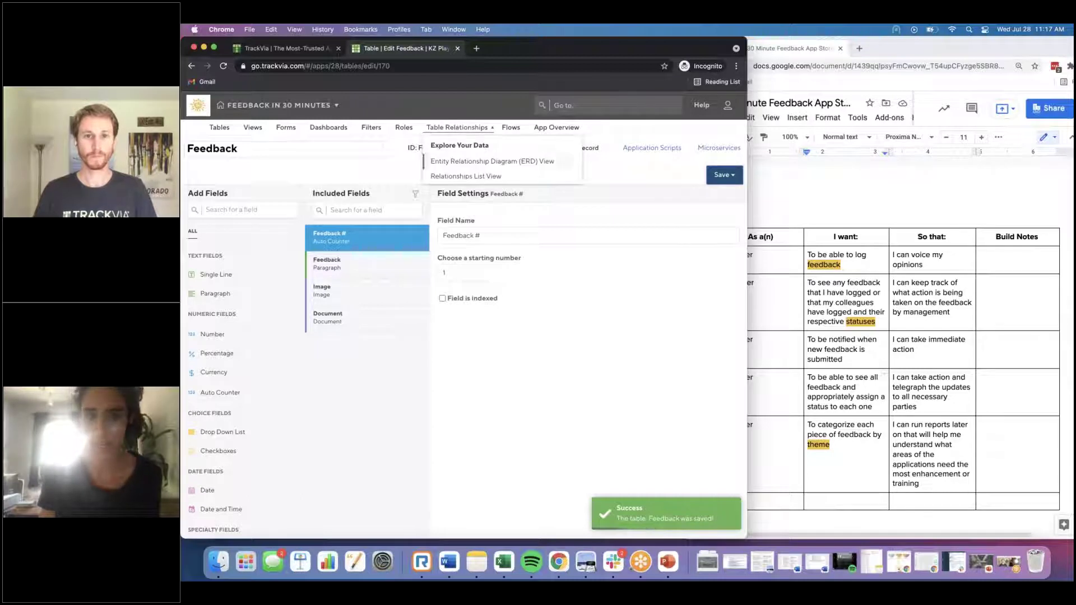
# Step: Move the Feedback table below Themes and Statuses in the relationship diagram
pyautogui.click(492, 161)
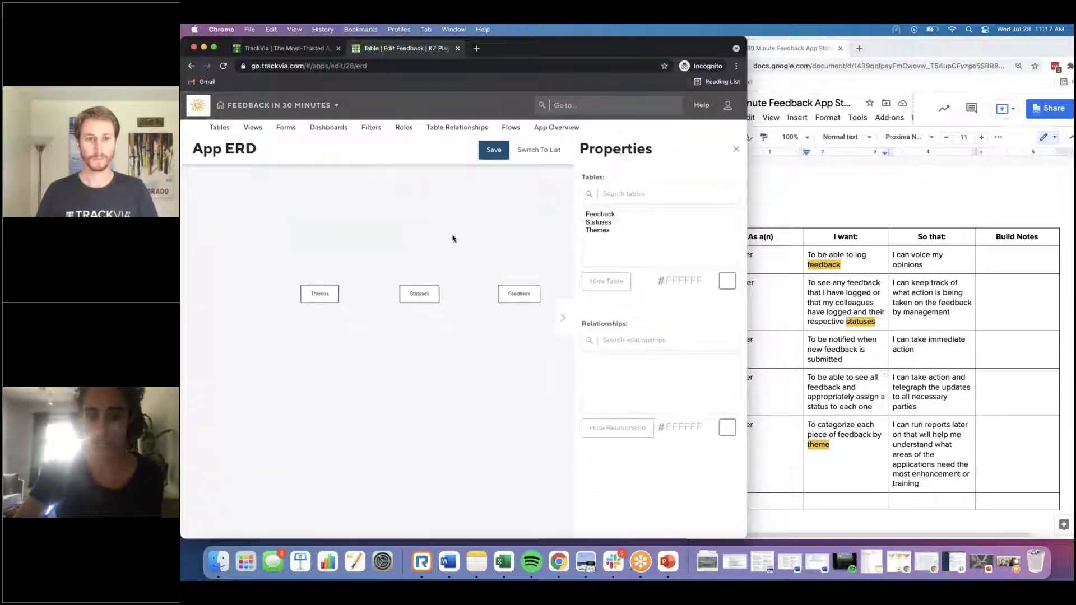
pyautogui.moveTo(523, 302); pyautogui.dragTo(376, 342)
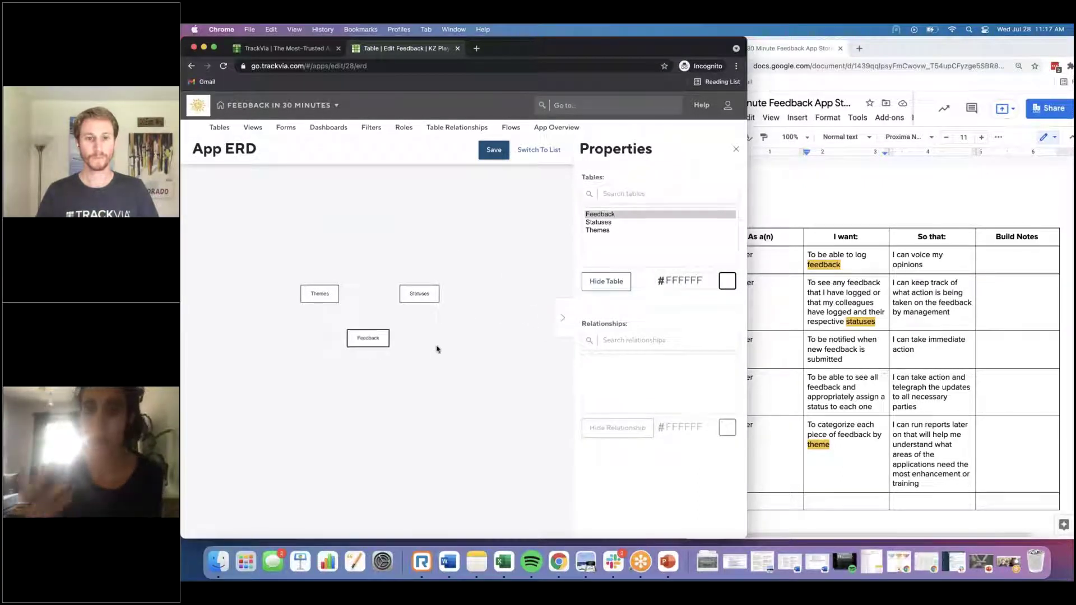
pyautogui.click(493, 149)
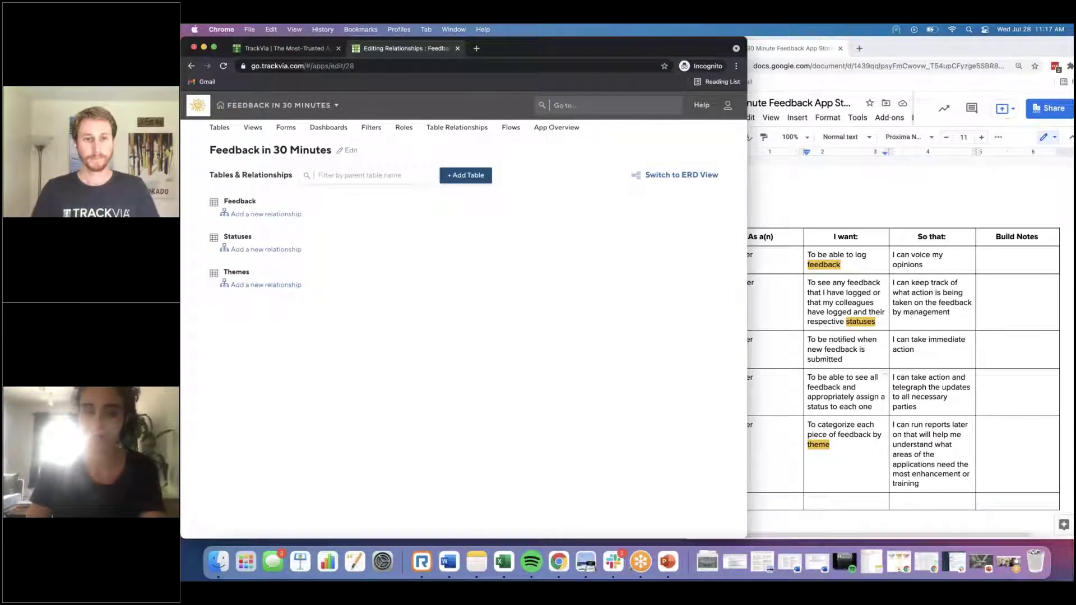
# Step: Create a relationship named Theme linking Themes to many Feedback records
pyautogui.click(266, 284)
pyautogui.click(513, 191)
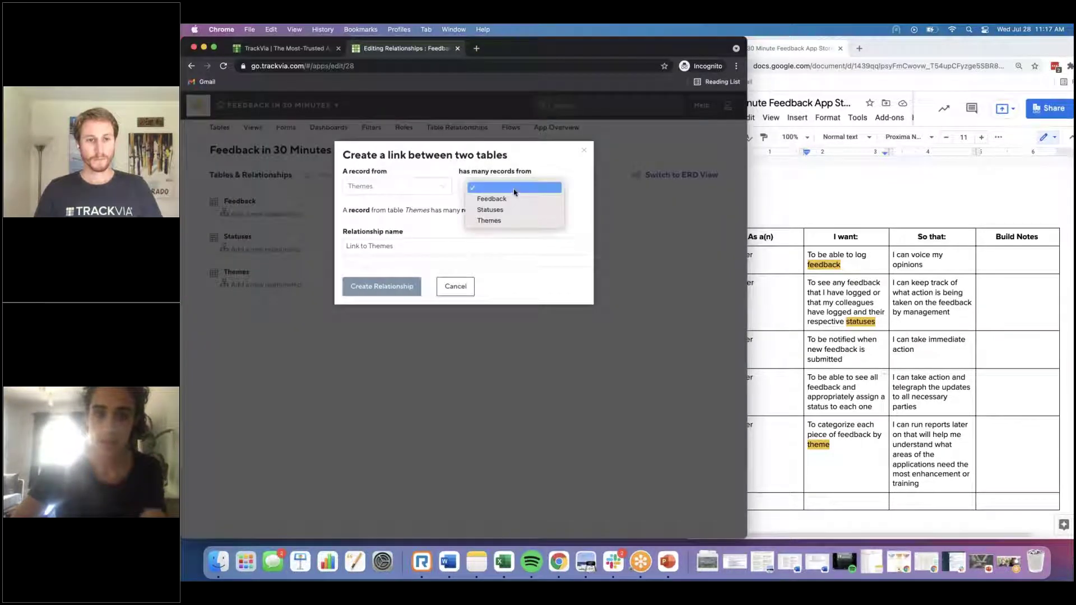
pyautogui.click(493, 199)
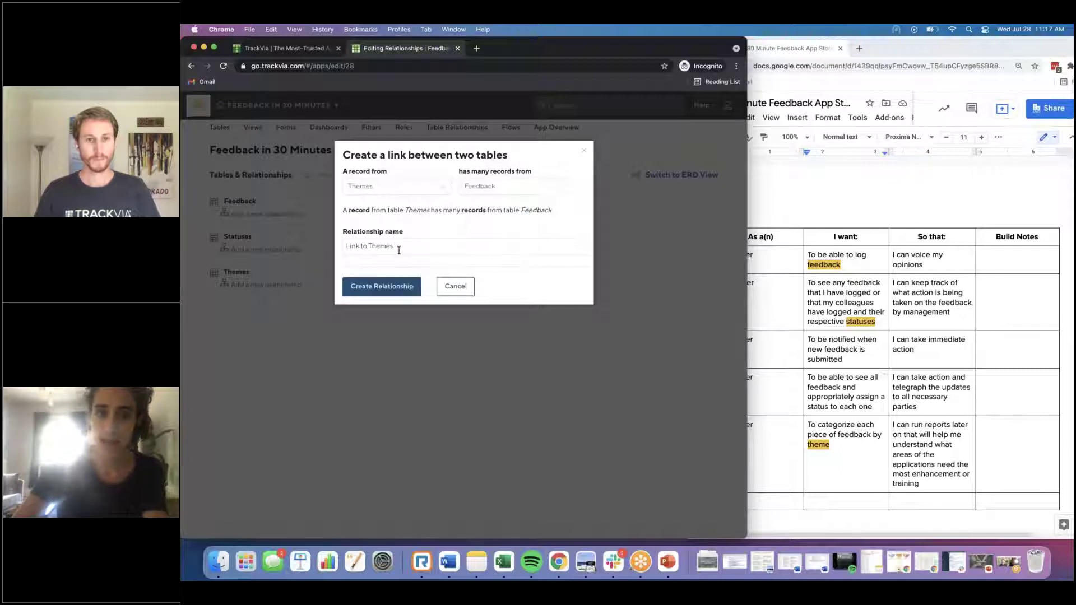
pyautogui.click(398, 250)
pyautogui.write('The')
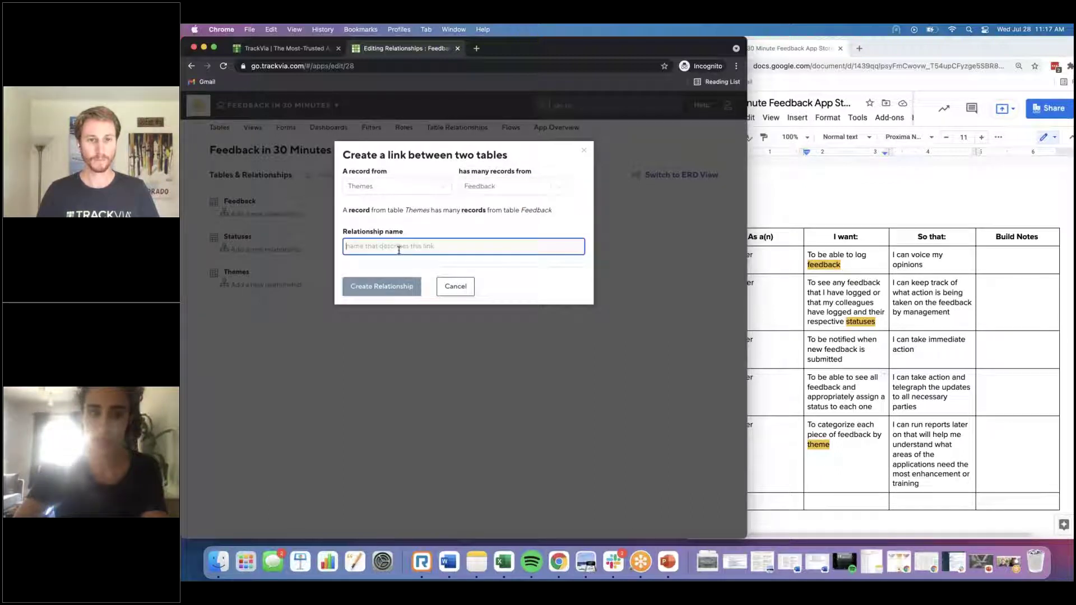
pyautogui.write('me')
pyautogui.click(385, 287)
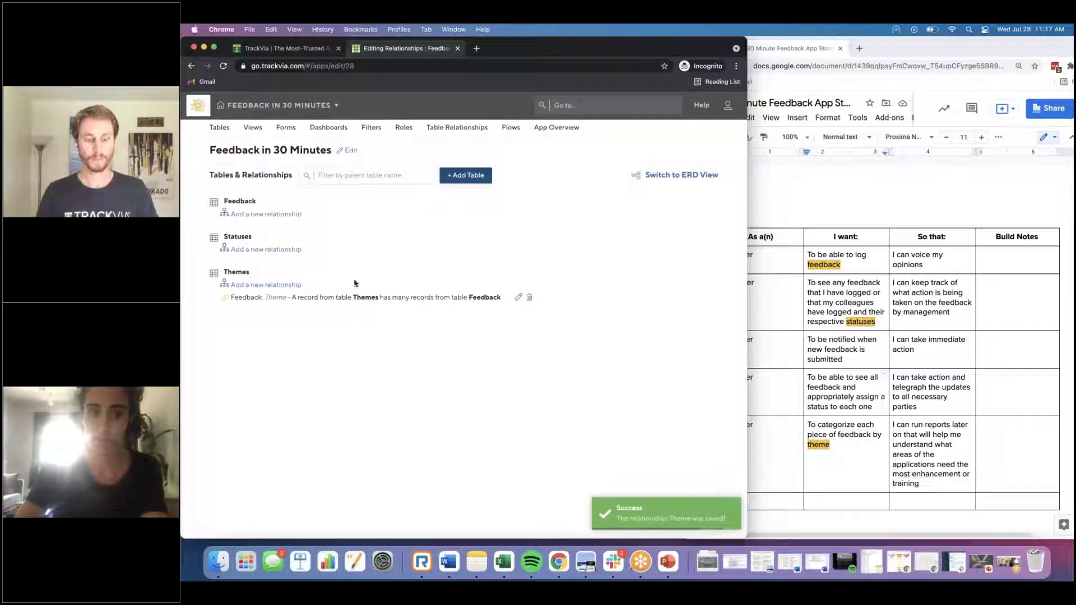
# Step: Create a relationship named Status linking Statuses to many Feedback records
pyautogui.click(249, 253)
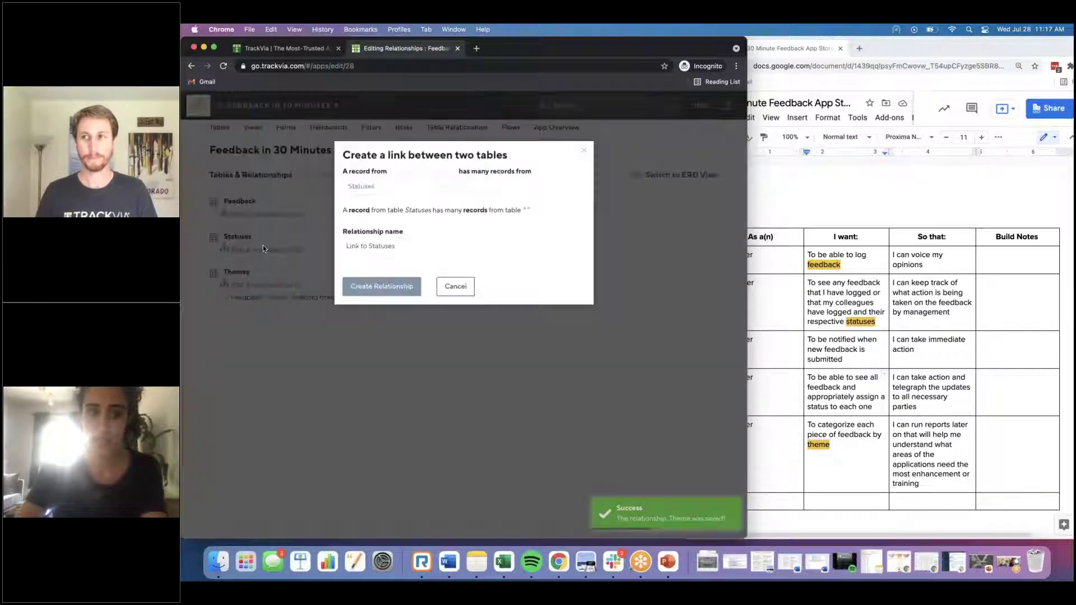
pyautogui.click(491, 191)
pyautogui.click(491, 198)
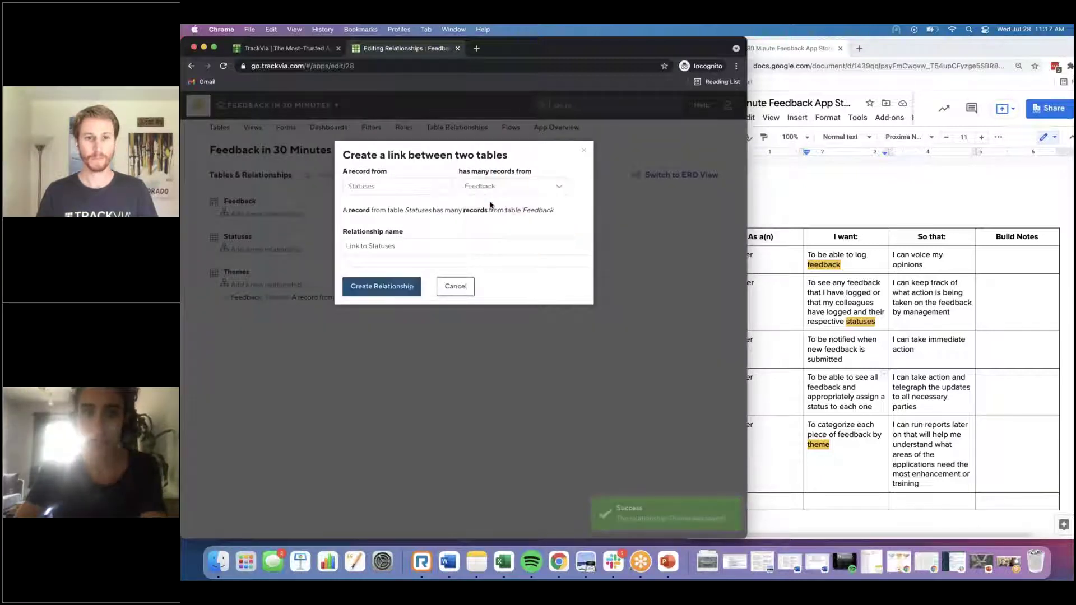
pyautogui.click(427, 244)
pyautogui.write('Status')
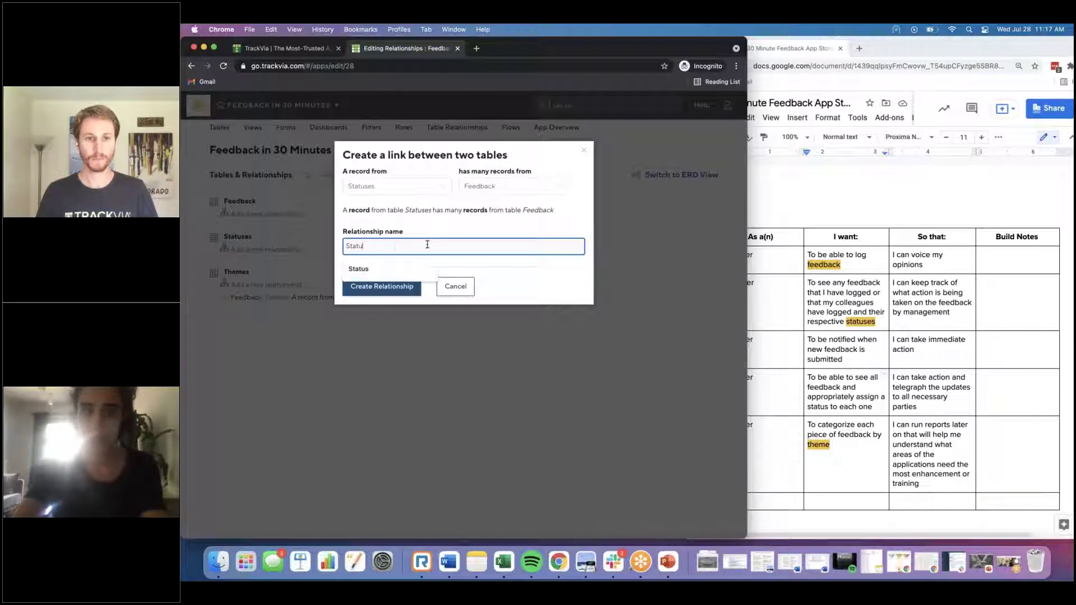
pyautogui.click(408, 287)
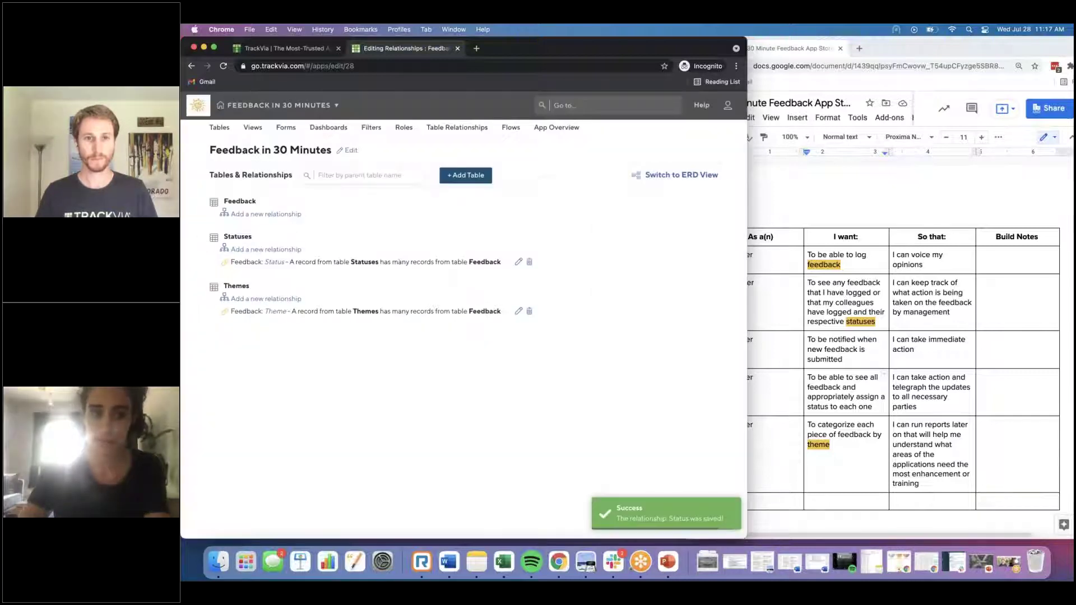
pyautogui.click(685, 176)
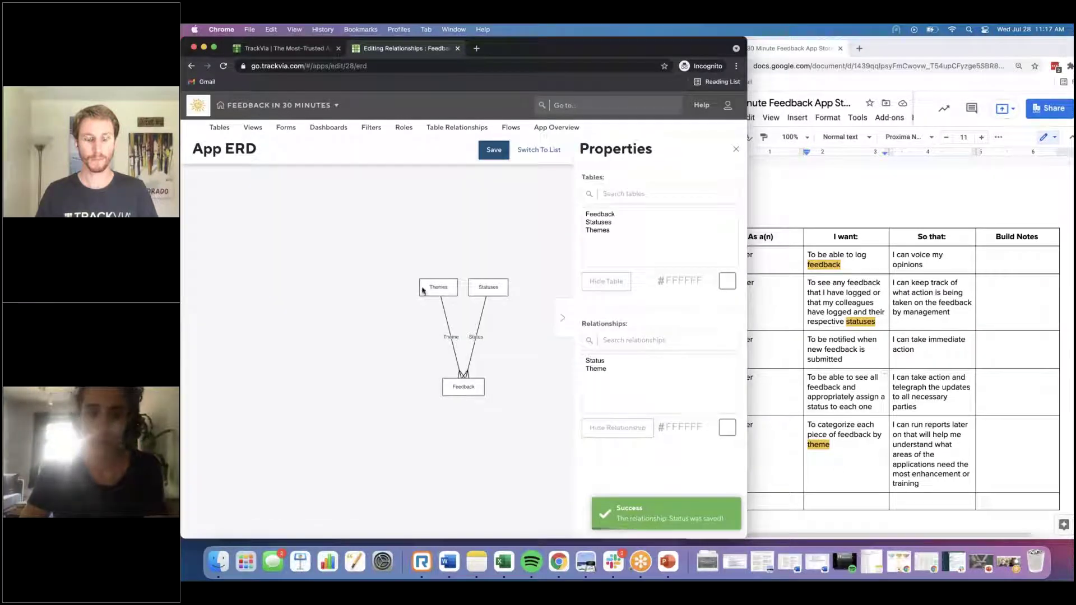
# Step: Spread Themes left and Statuses right above Feedback in the diagram
pyautogui.moveTo(438, 286); pyautogui.dragTo(405, 294)
pyautogui.click(493, 288)
pyautogui.moveTo(512, 300); pyautogui.dragTo(513, 308)
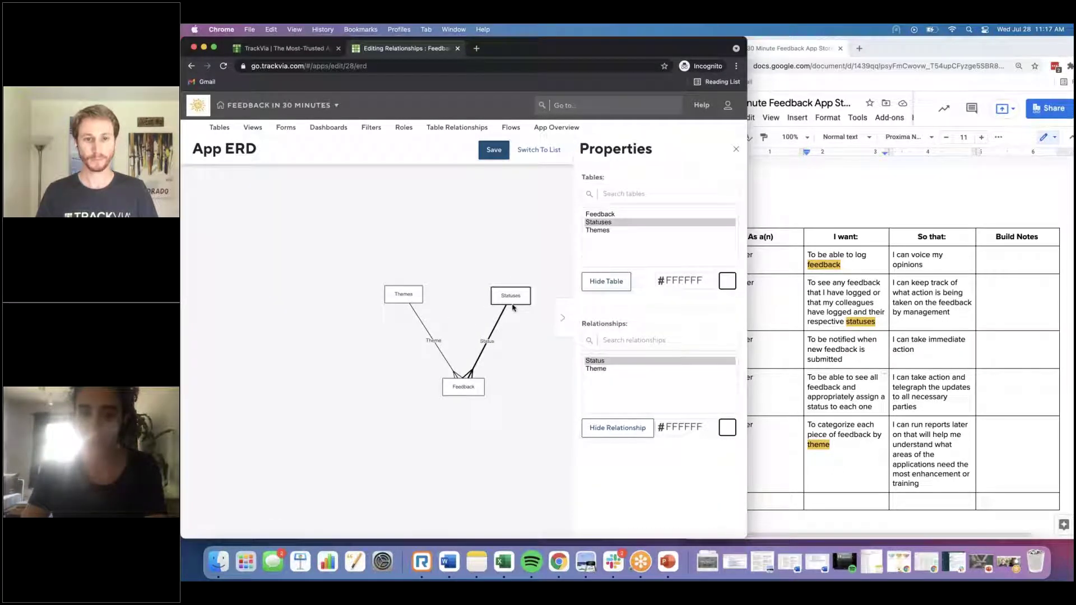
pyautogui.click(519, 327)
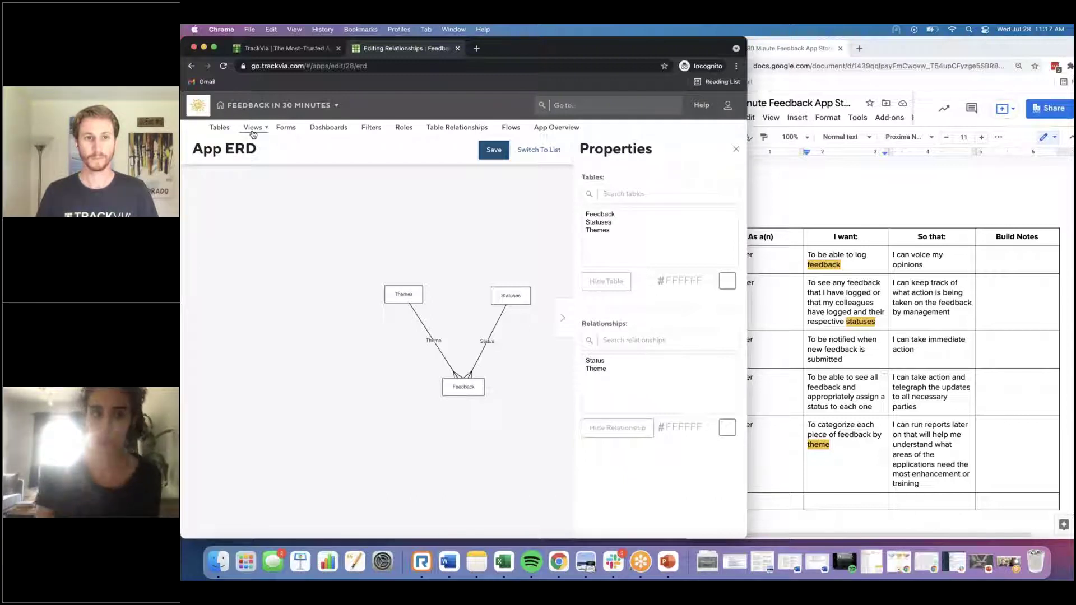
# Step: Start a new view for the Themes table
pyautogui.click(218, 133)
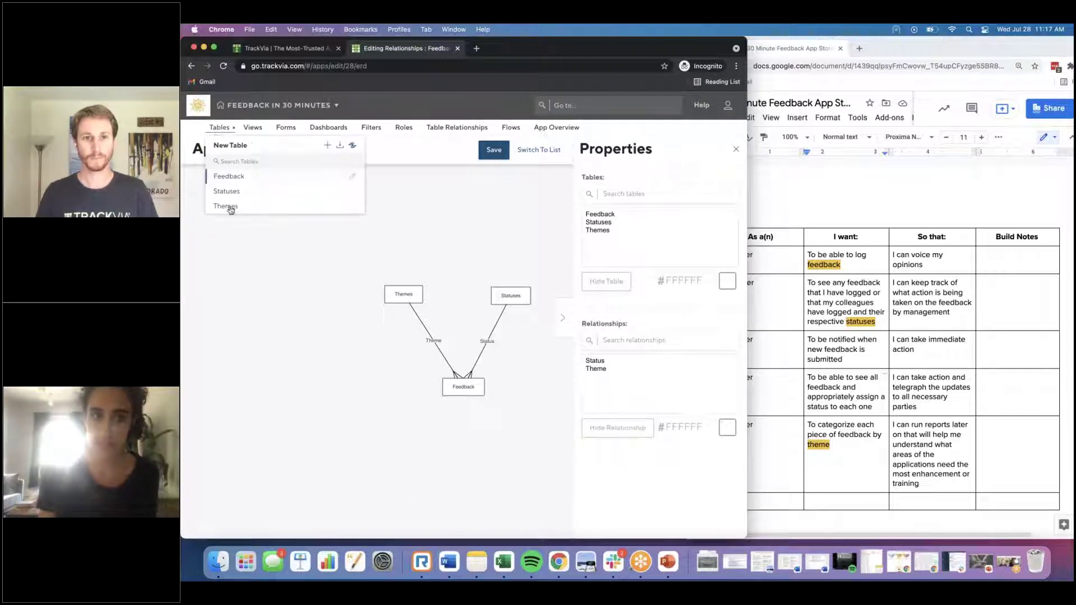
pyautogui.click(253, 129)
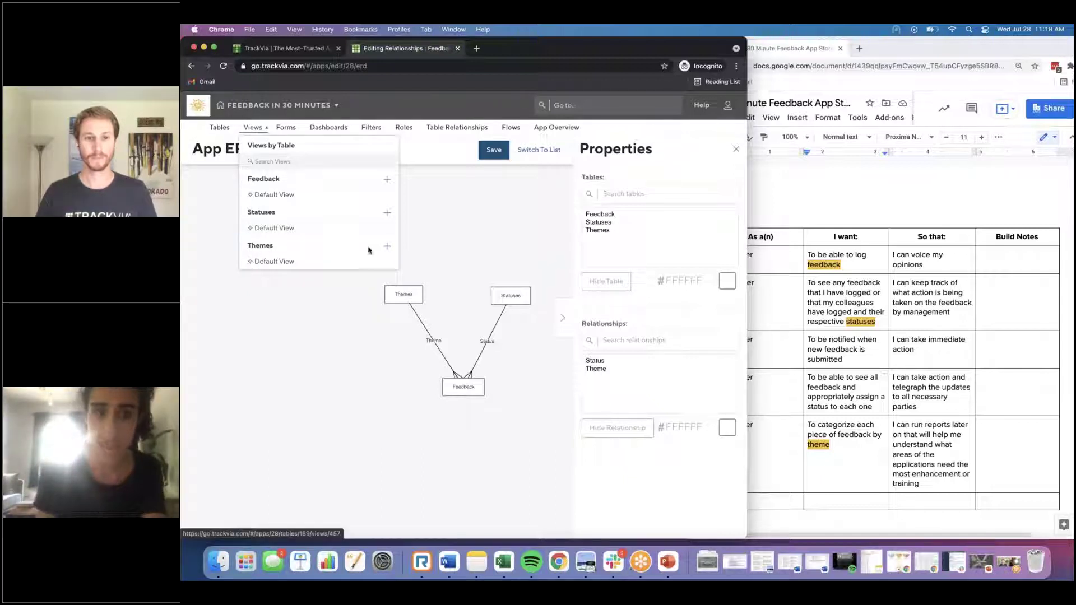
pyautogui.click(386, 246)
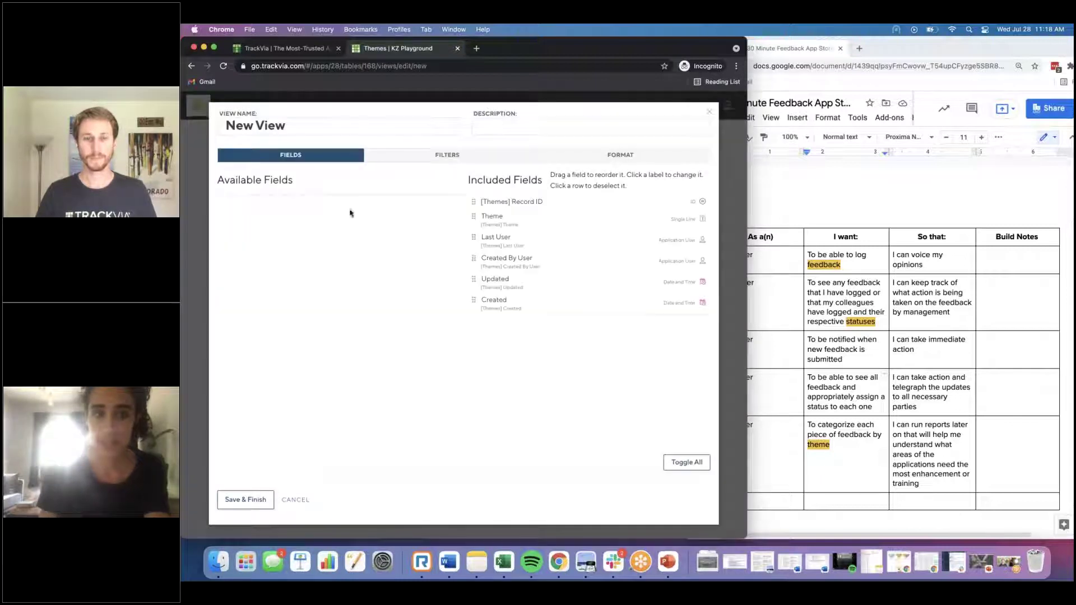
# Step: Name the Themes view 'All Themes', keep only the Theme field, and save it
pyautogui.click(310, 125)
pyautogui.write('All Themes')
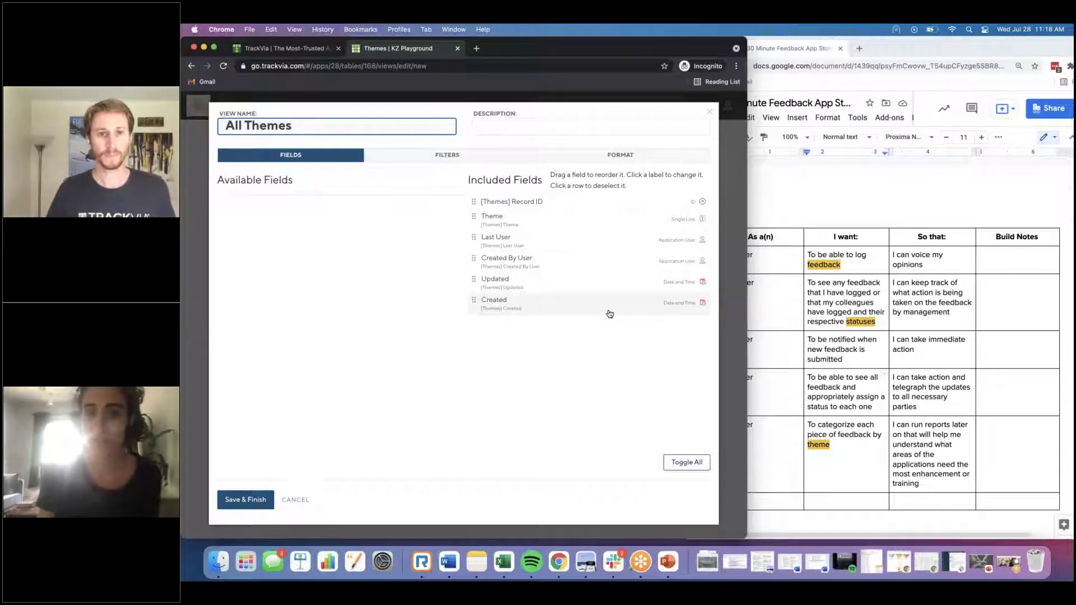
pyautogui.click(686, 462)
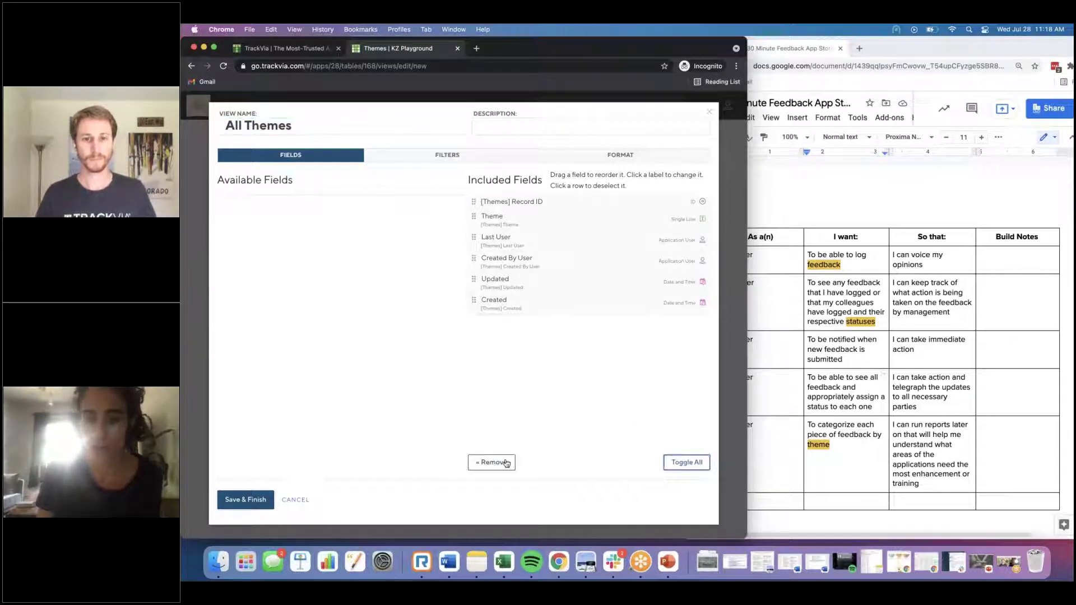
pyautogui.click(328, 222)
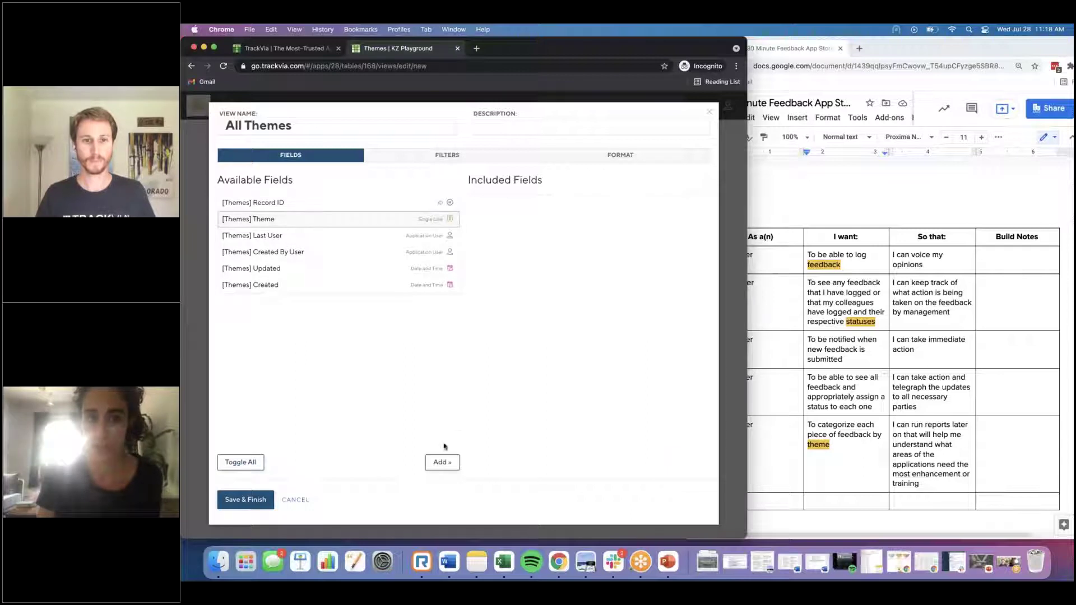
pyautogui.click(448, 462)
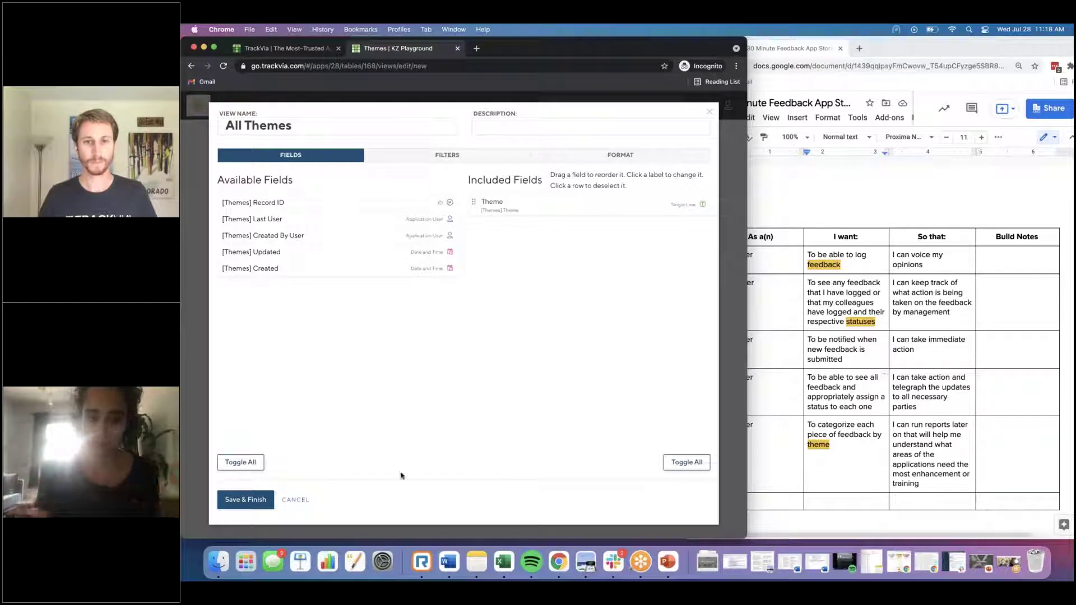
pyautogui.click(245, 499)
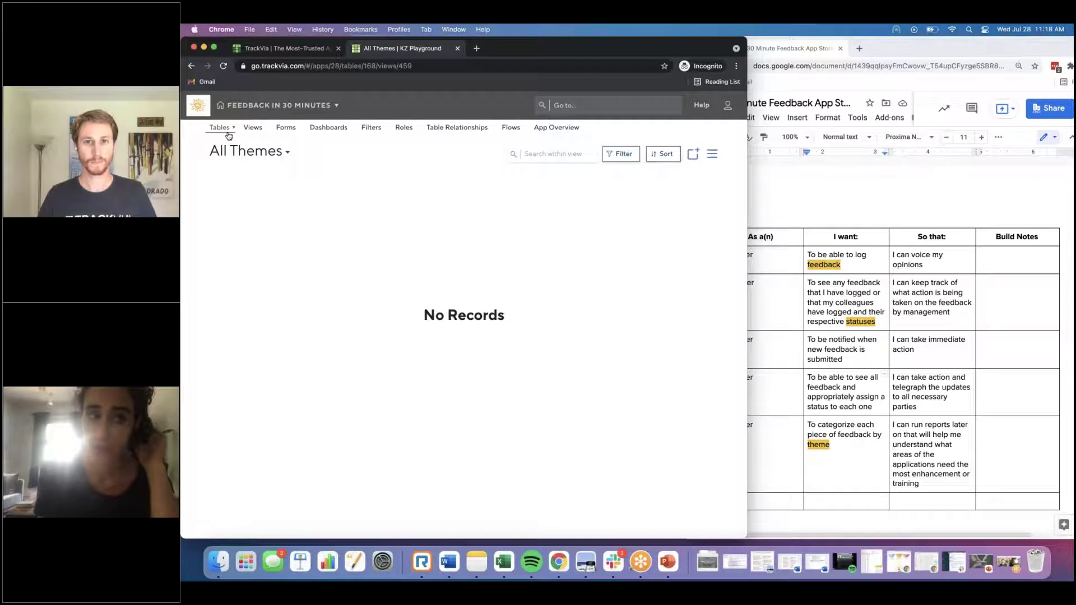
pyautogui.click(251, 136)
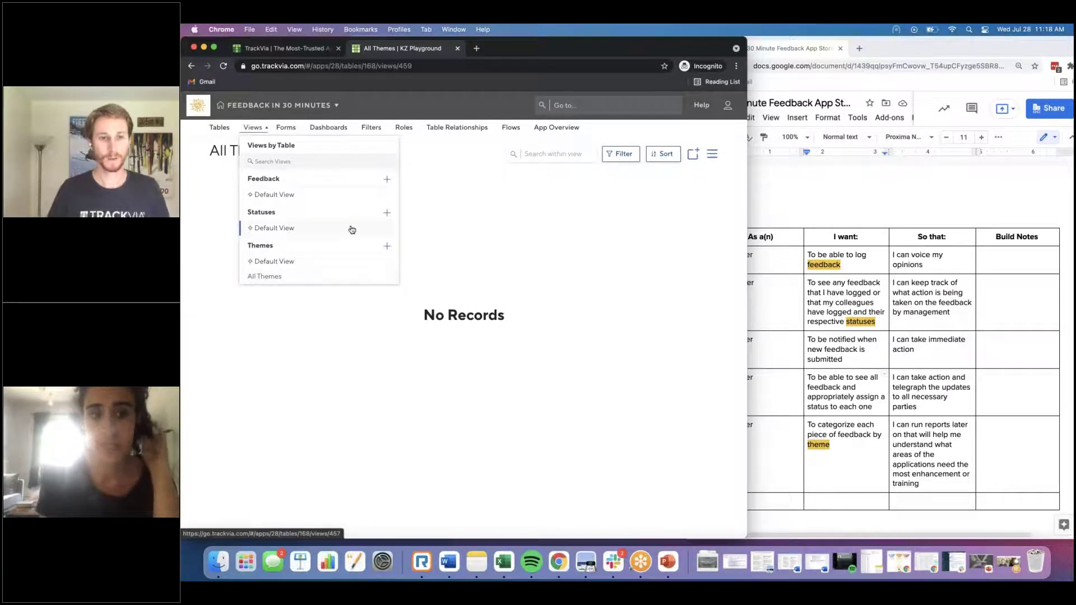
# Step: Add a Statuses view named 'All Statuses' containing only the Status field
pyautogui.click(388, 213)
pyautogui.click(344, 127)
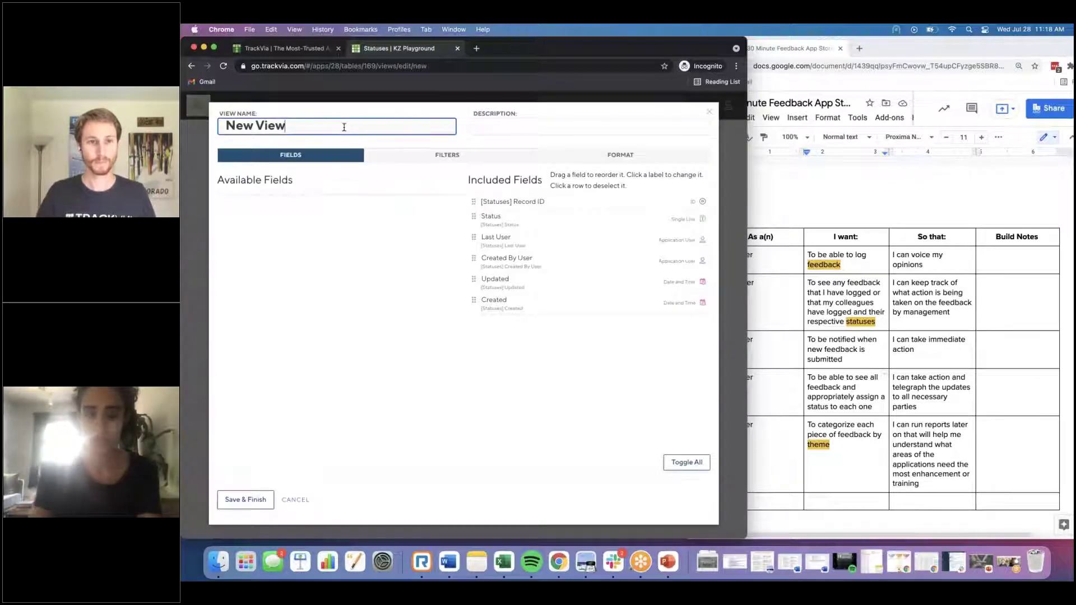
pyautogui.press('super+a')
pyautogui.write('All Statuses')
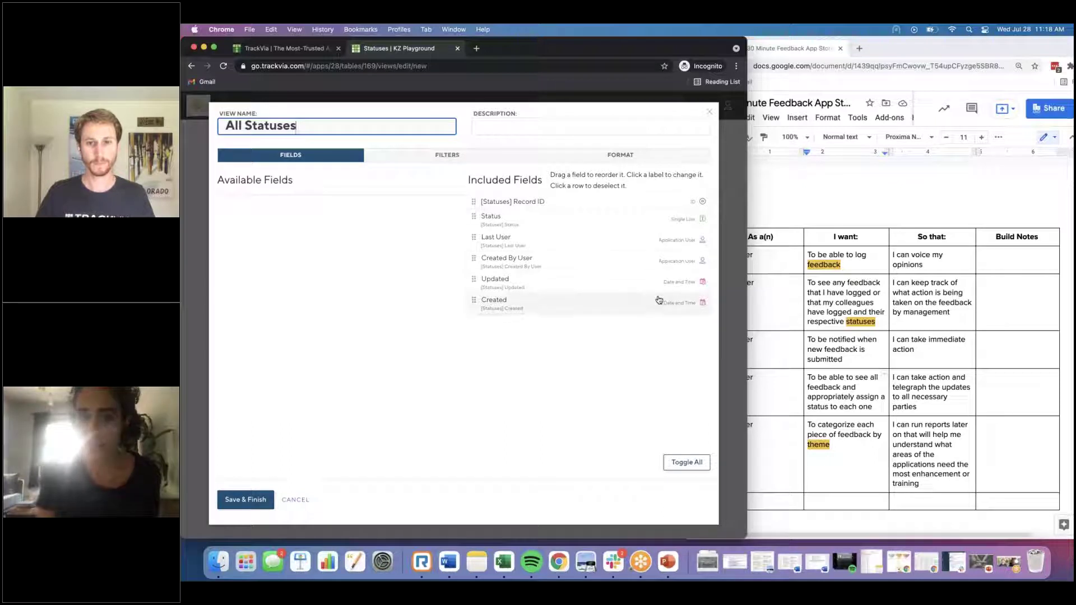
pyautogui.click(686, 463)
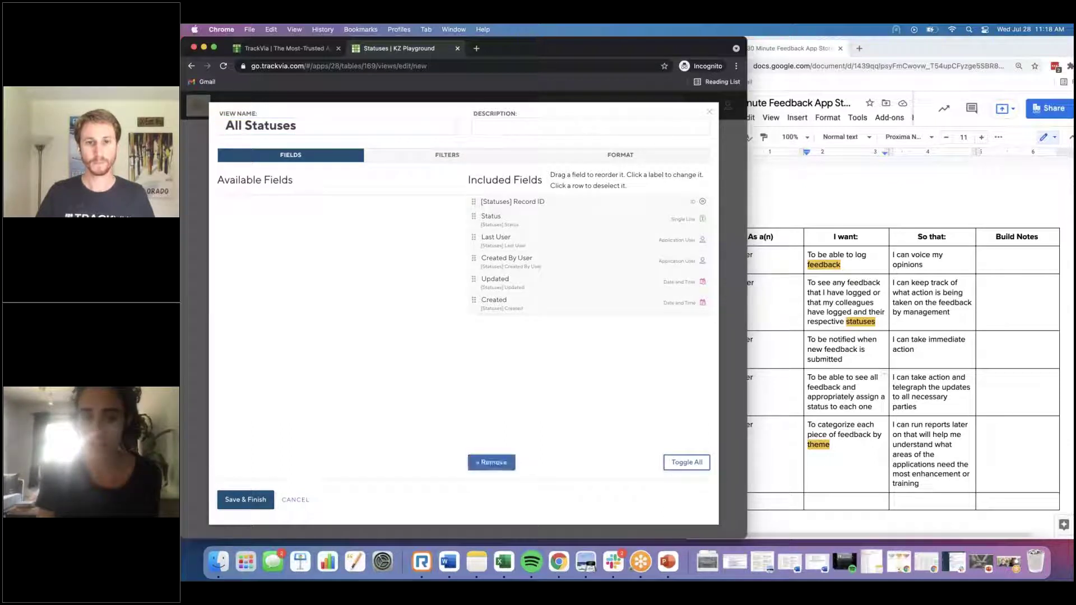
pyautogui.click(491, 463)
pyautogui.click(291, 219)
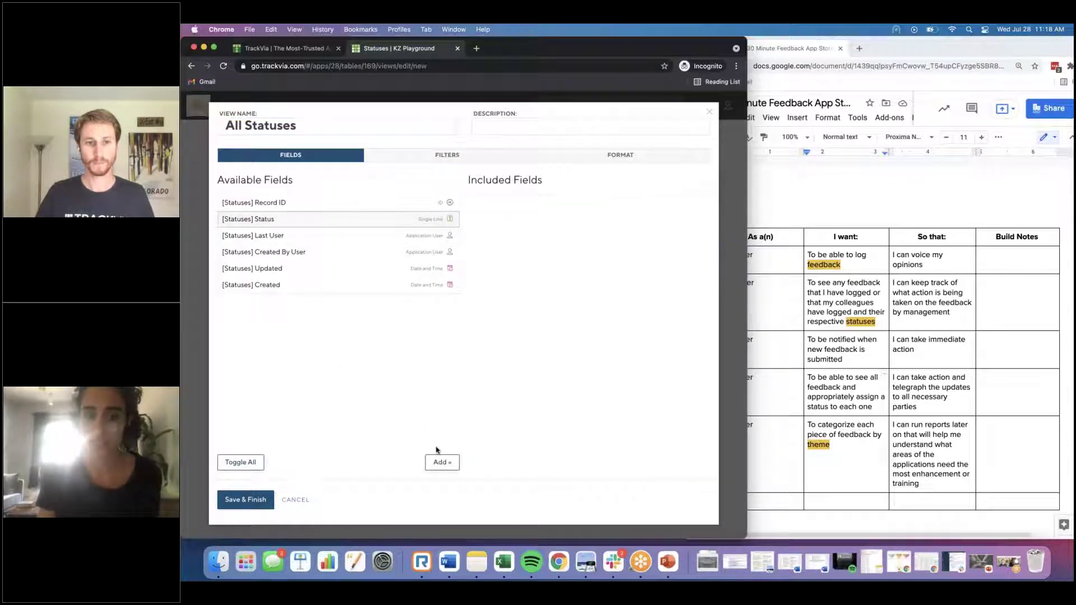
pyautogui.click(442, 463)
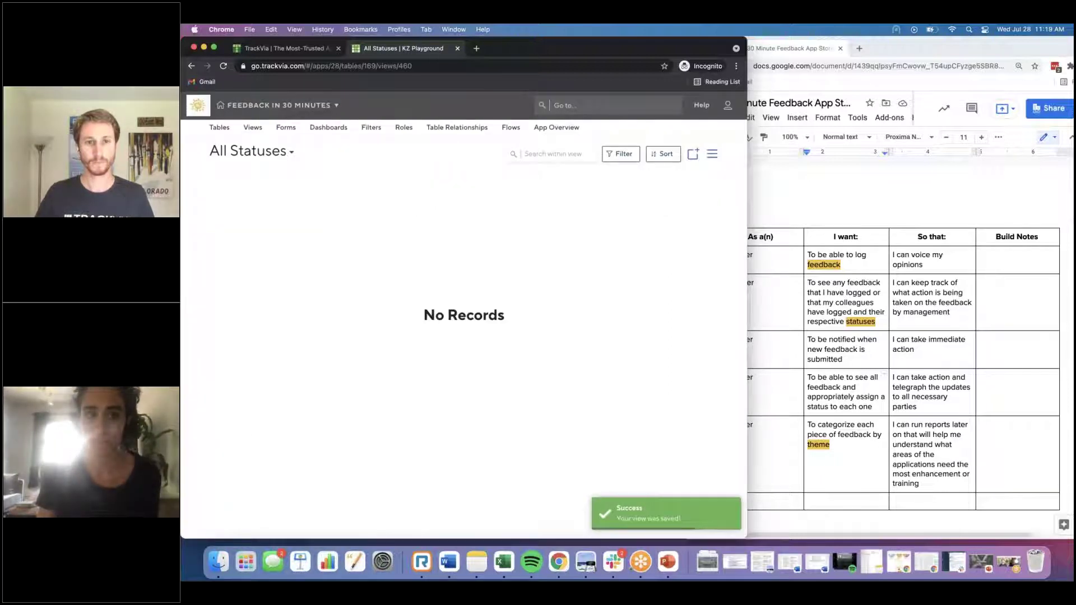
pyautogui.click(252, 127)
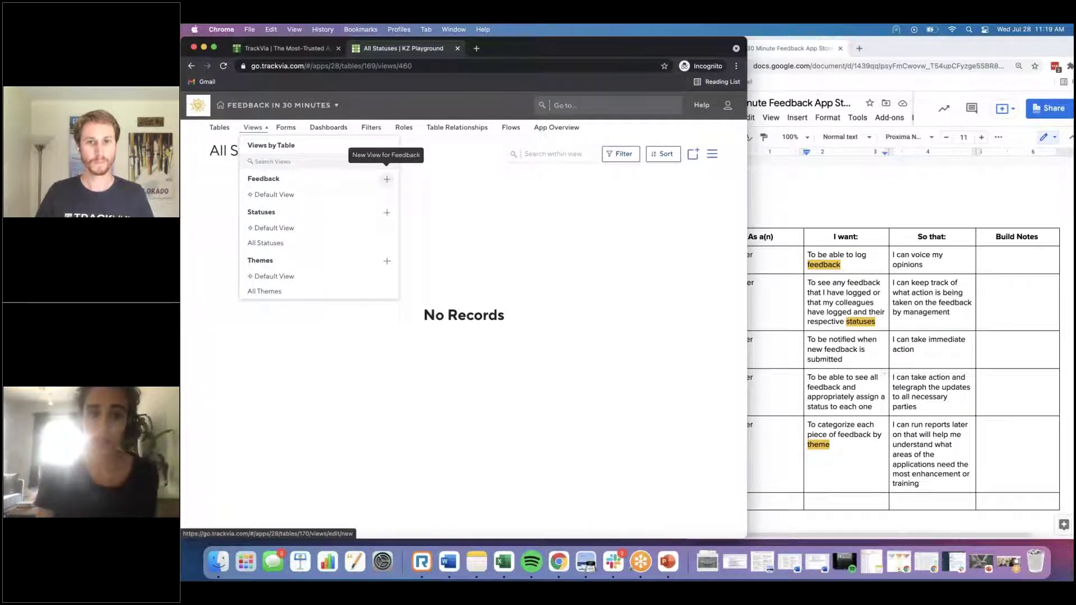
# Step: Add a Feedback view named 'All Feedback' without Feedback #, Image and Document, and save it
pyautogui.click(388, 179)
pyautogui.write('All Feedback')
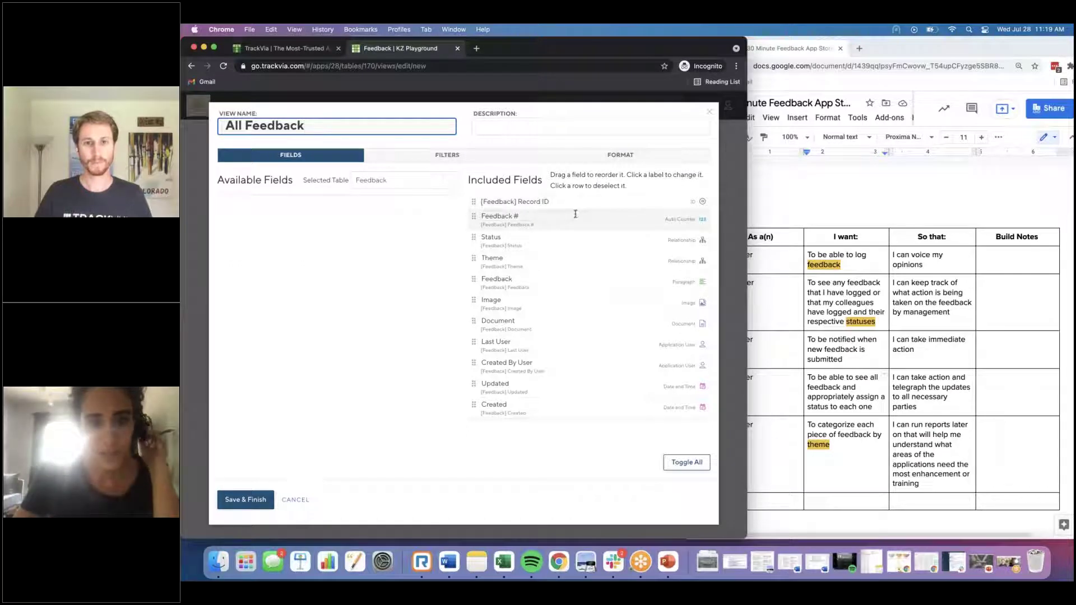
pyautogui.click(629, 225)
pyautogui.click(492, 463)
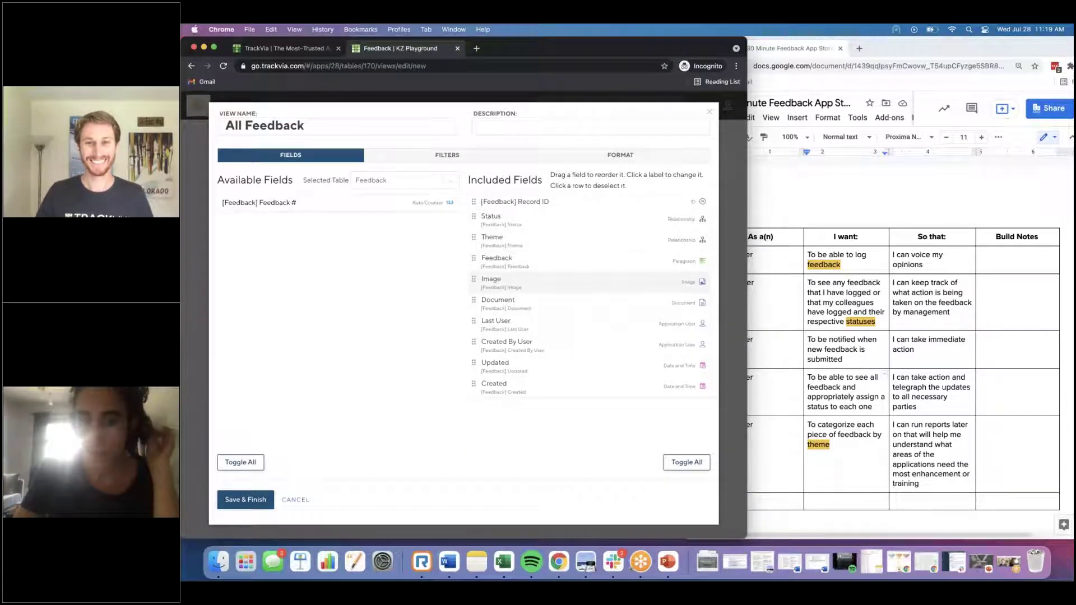
pyautogui.click(560, 304)
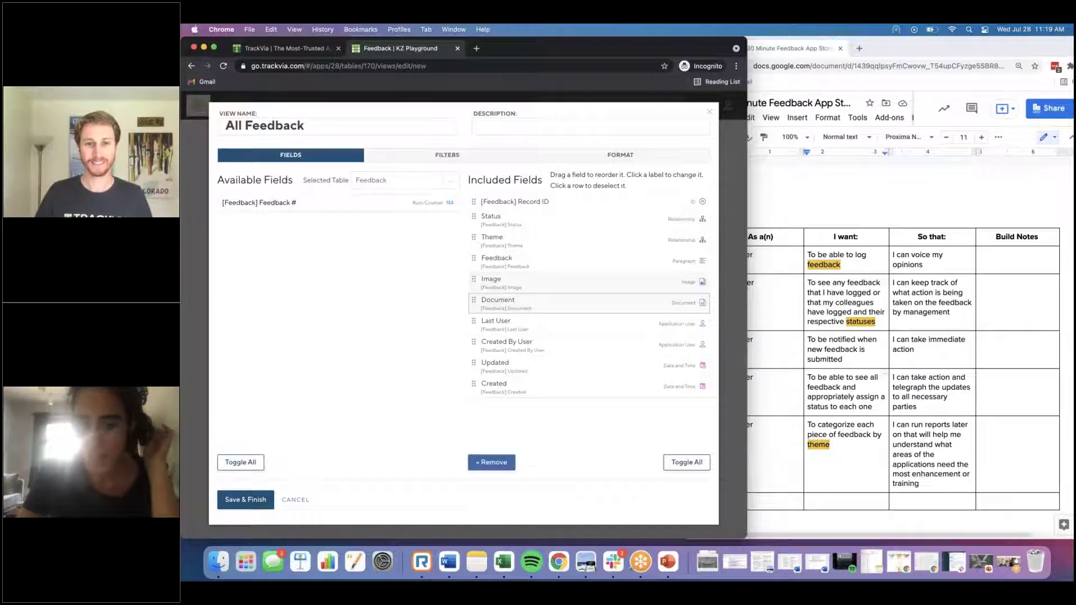
pyautogui.click(492, 462)
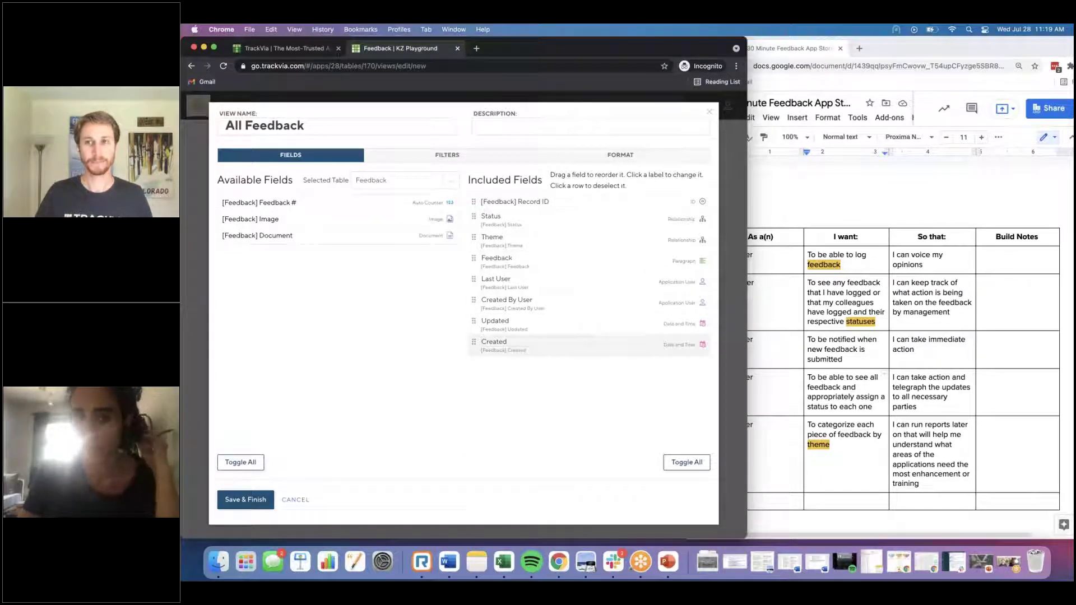
pyautogui.click(246, 499)
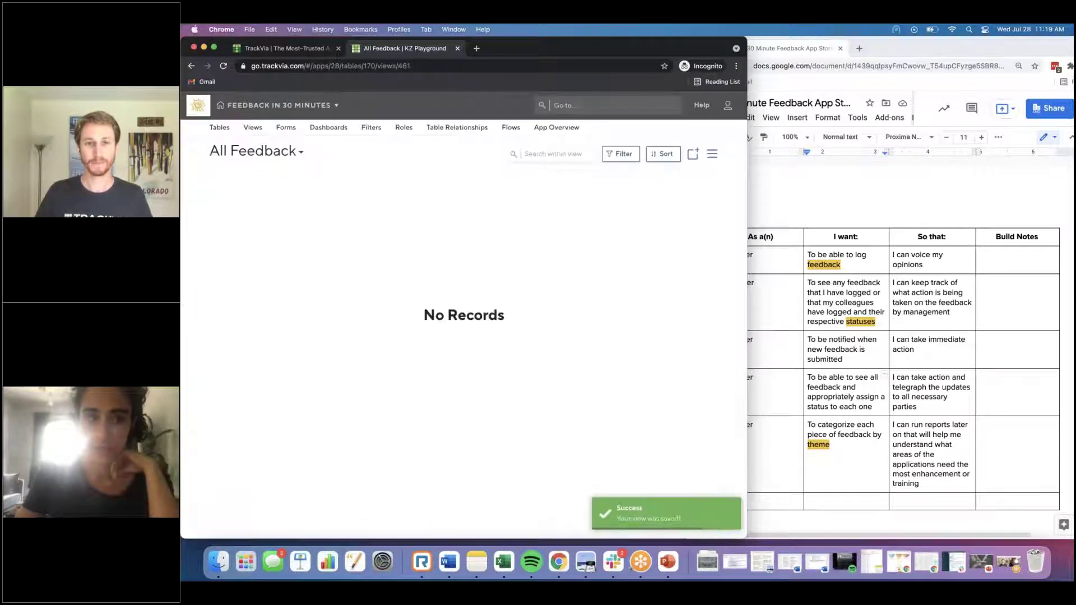
# Step: Browse the Tables, Views and Forms menus, then start a new form for the Themes table
pyautogui.click(220, 127)
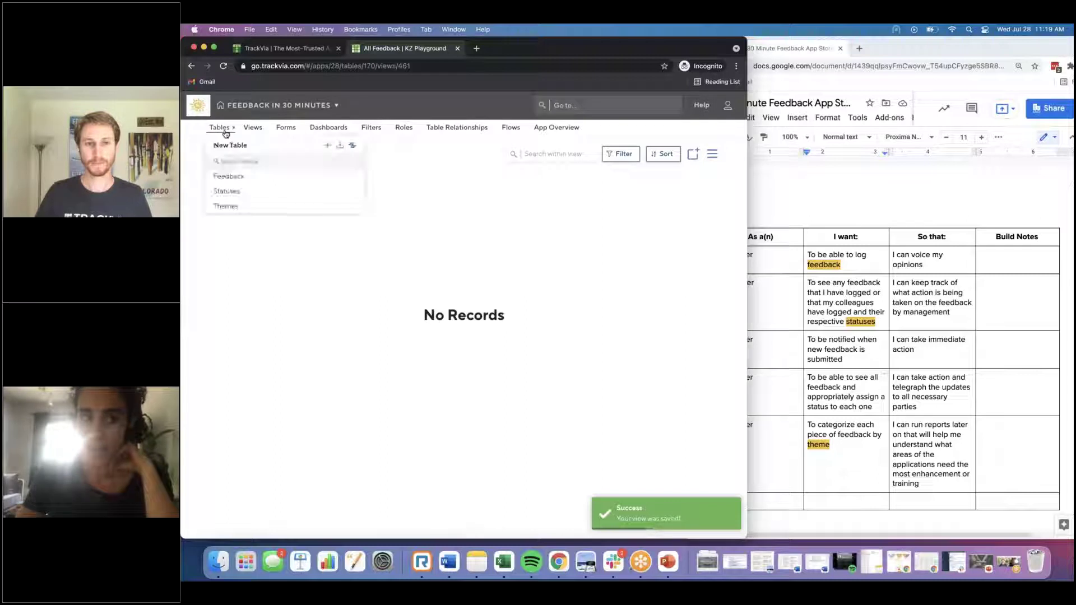
pyautogui.click(248, 130)
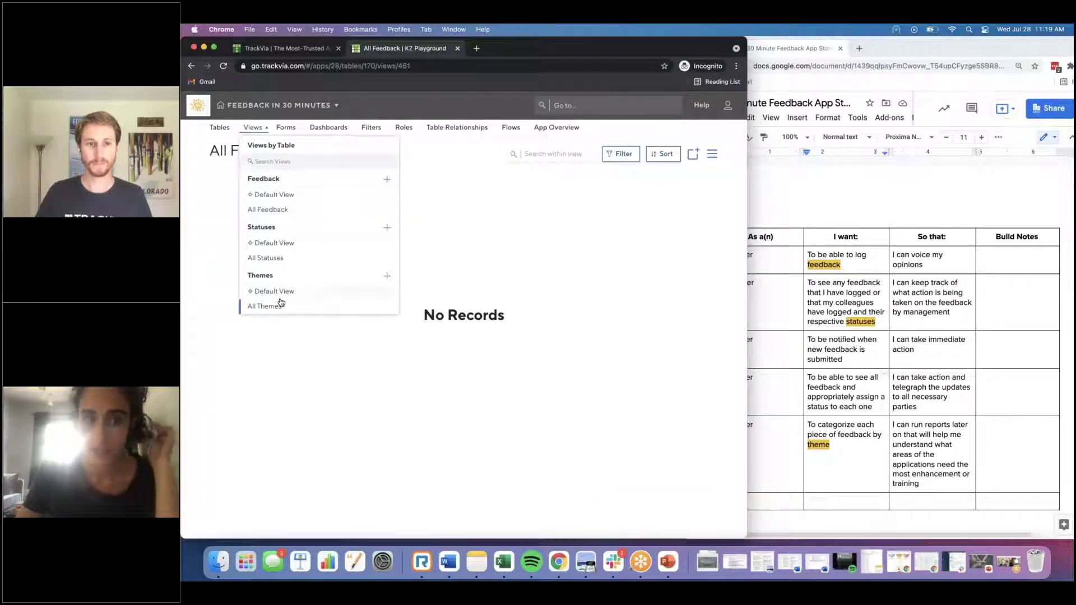
pyautogui.click(289, 128)
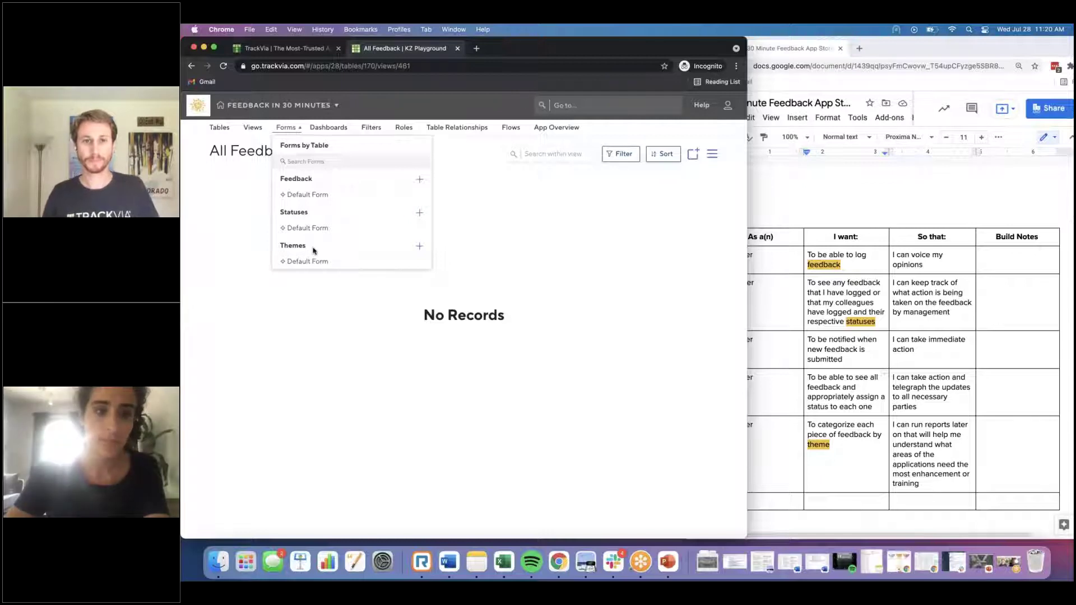
pyautogui.click(419, 247)
# Step: Name the new form 'Add Theme' and place the Theme field in its section
pyautogui.click(249, 149)
pyautogui.write('Add Theme')
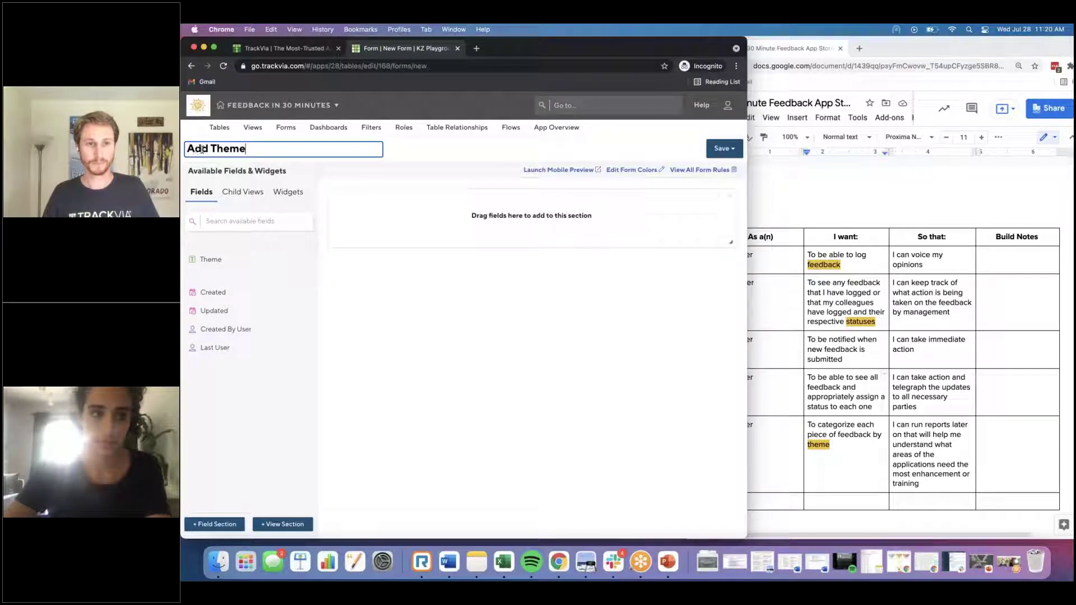
pyautogui.moveTo(211, 258); pyautogui.dragTo(364, 213)
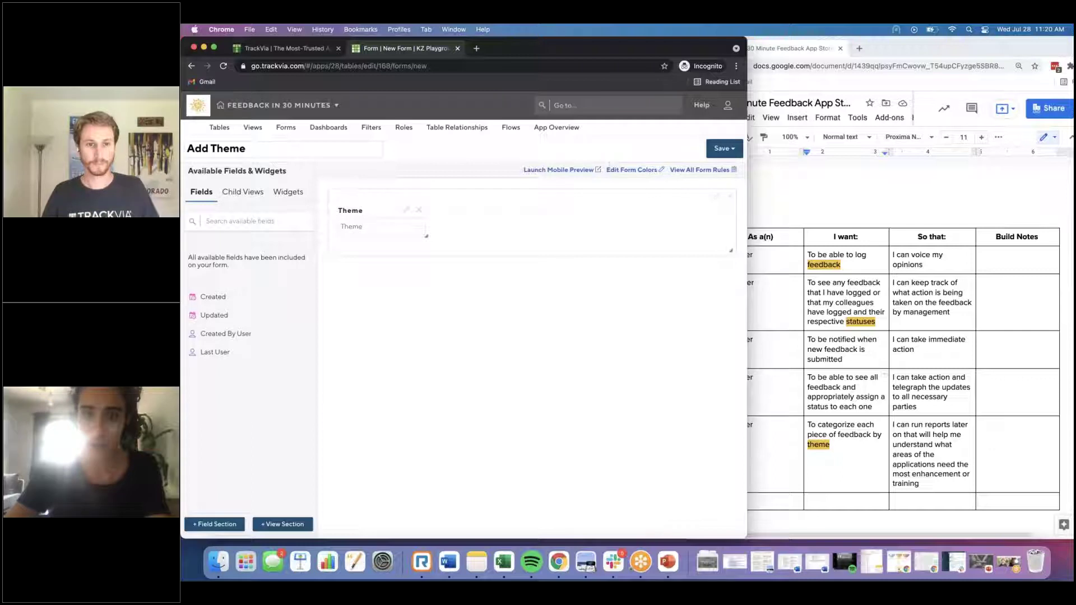
# Step: Apply theme colours to all form sections and save the Add Theme form
pyautogui.click(632, 170)
pyautogui.click(310, 267)
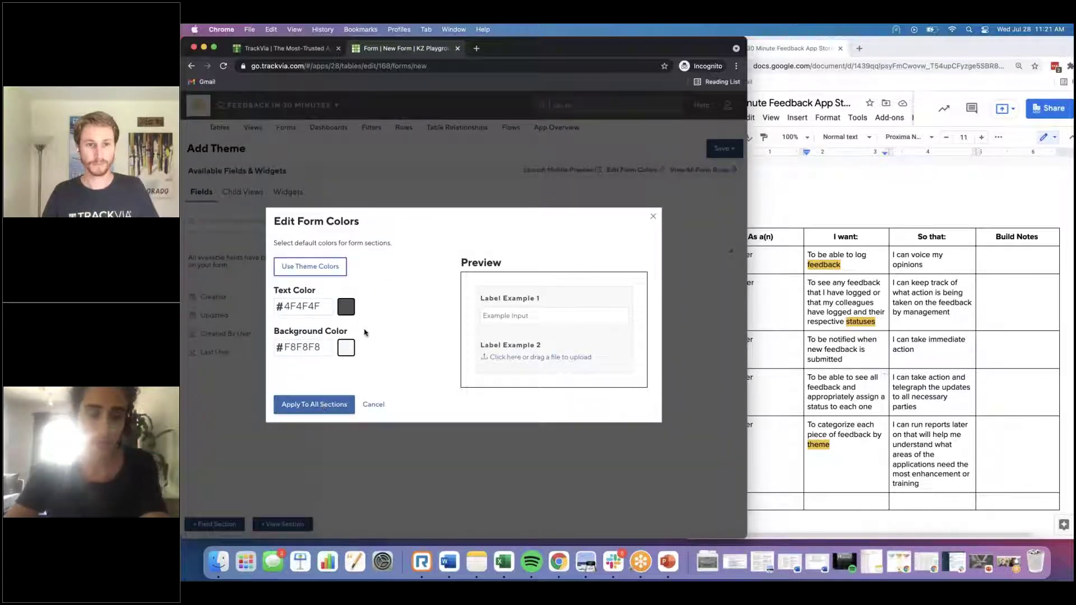
pyautogui.click(313, 404)
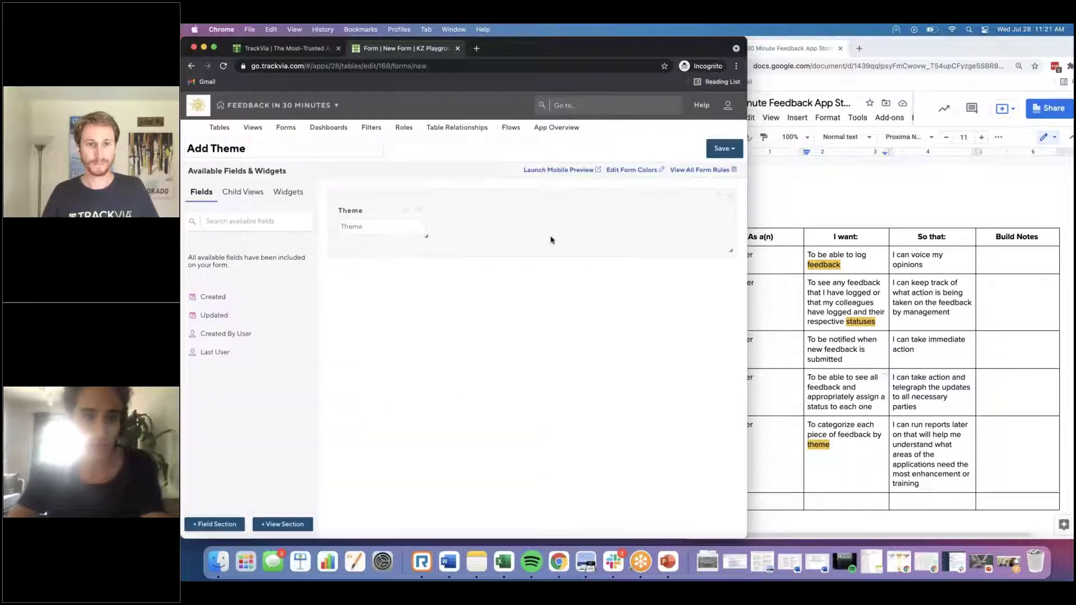
pyautogui.click(731, 149)
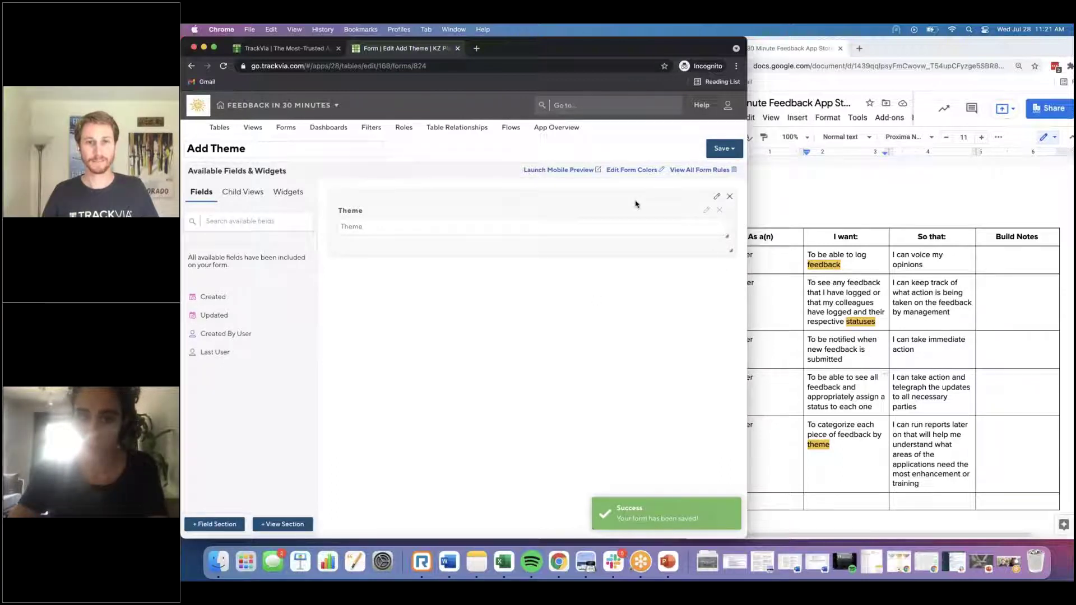
# Step: Save a copy of the form named 'View/Edit a Theme'
pyautogui.moveTo(723, 147)
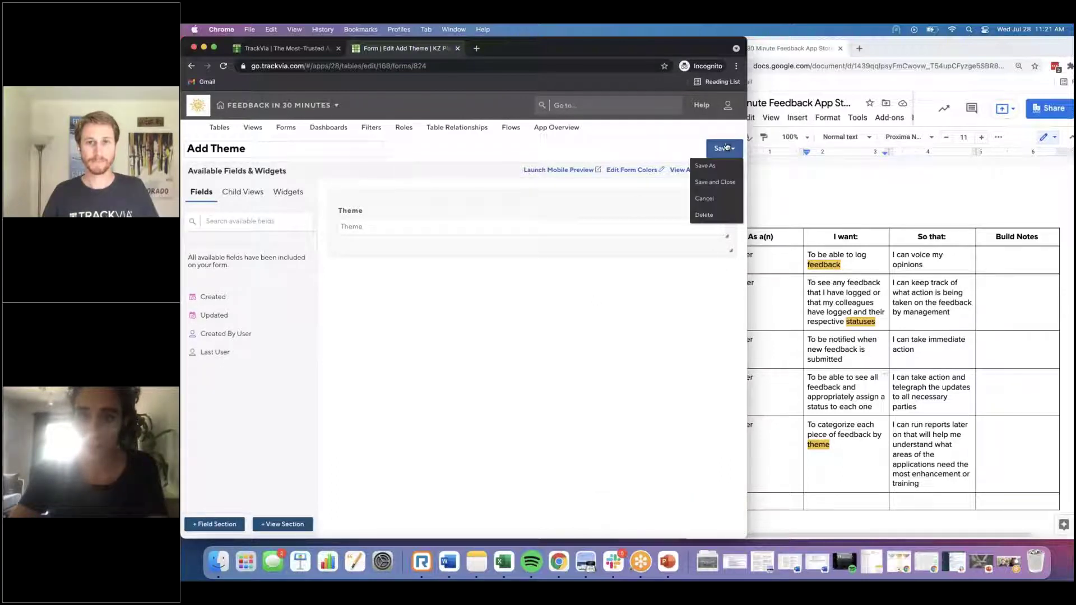
pyautogui.click(705, 166)
pyautogui.click(462, 207)
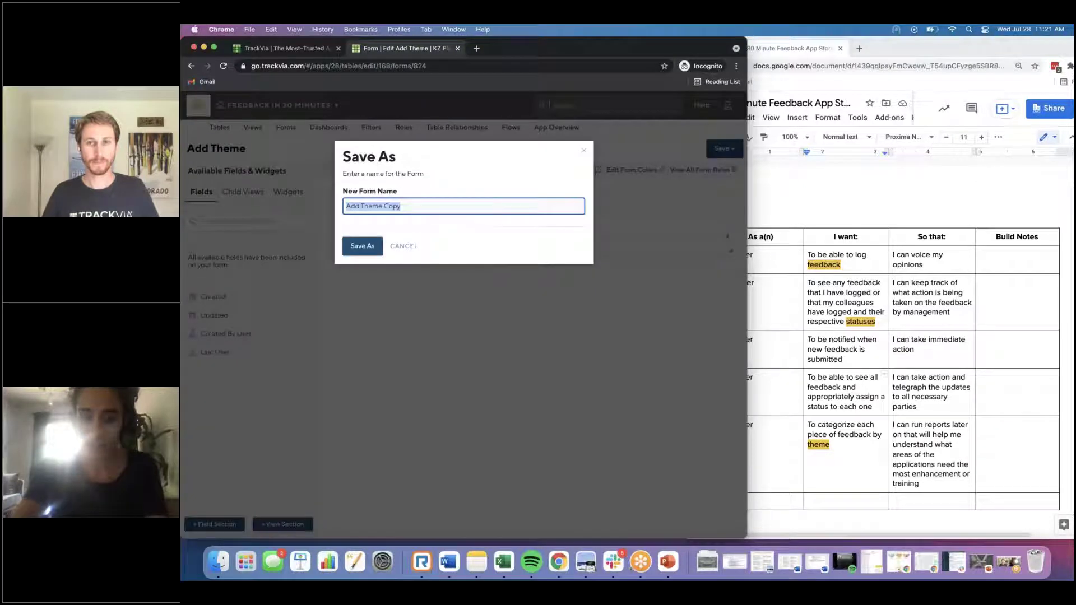
pyautogui.write('View/Edit')
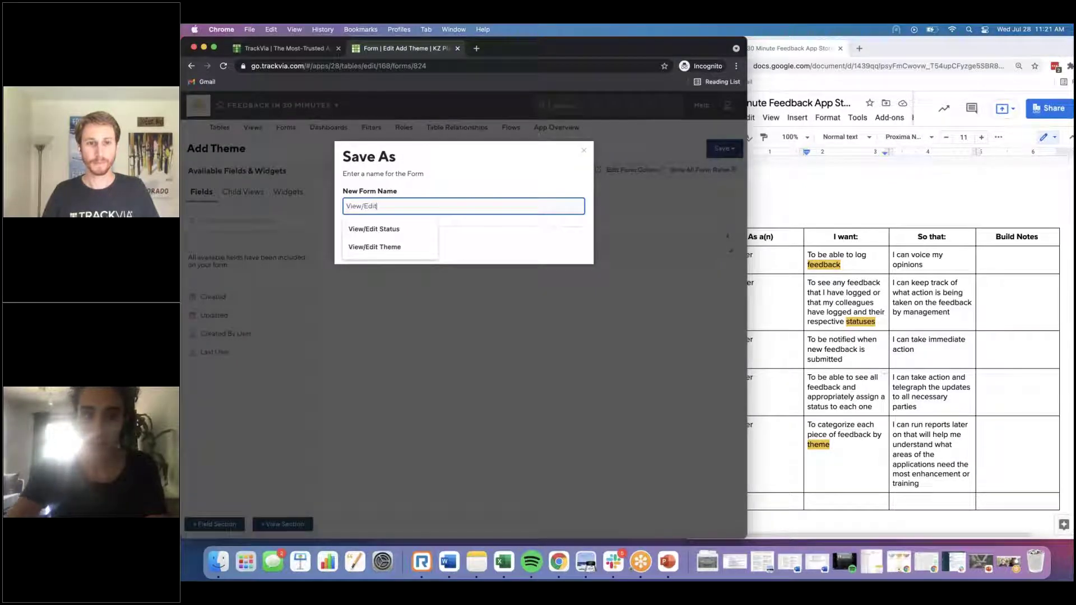
pyautogui.write(' a Theme')
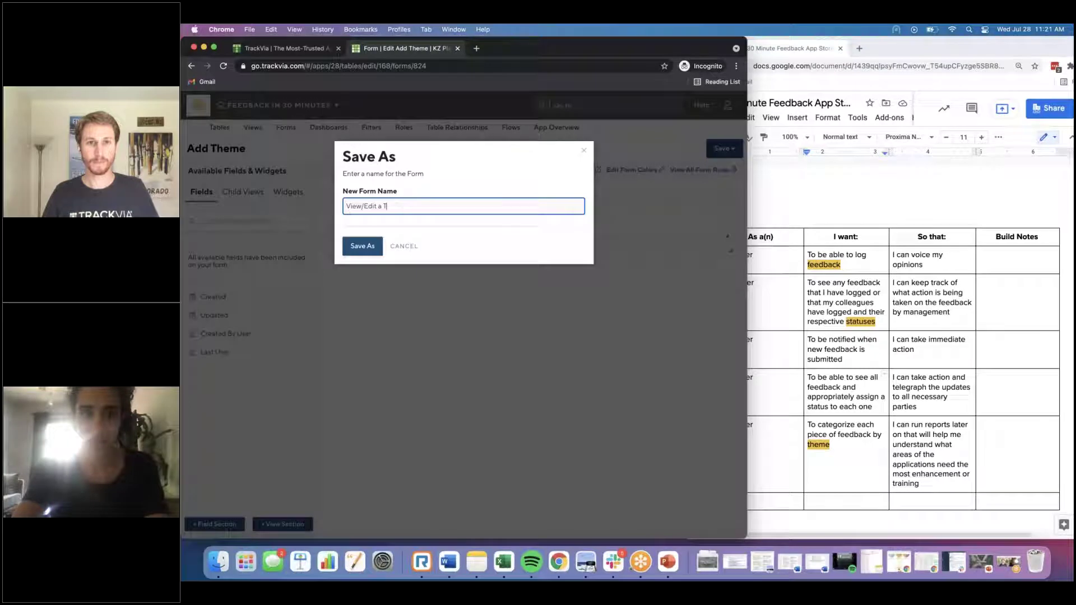
pyautogui.press('Return')
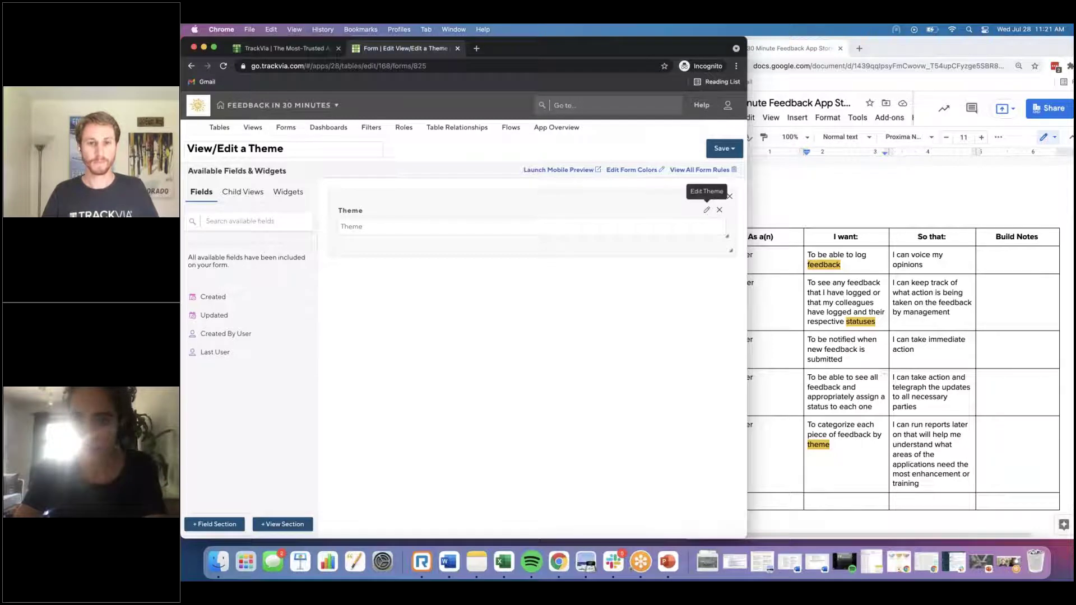
# Step: Make the Theme field read-only
pyautogui.click(706, 209)
pyautogui.click(330, 315)
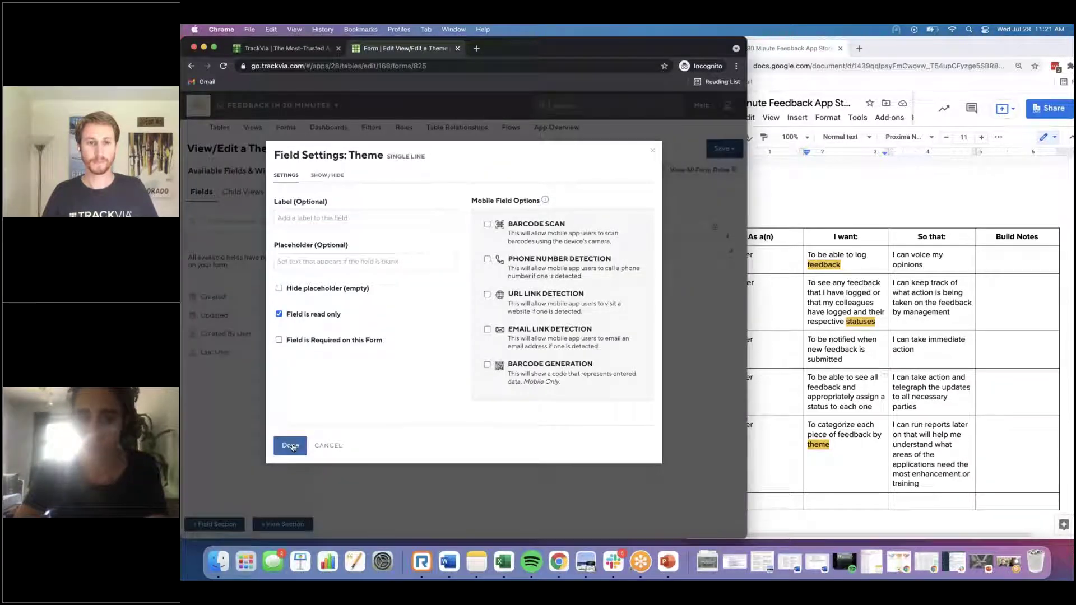
pyautogui.click(290, 445)
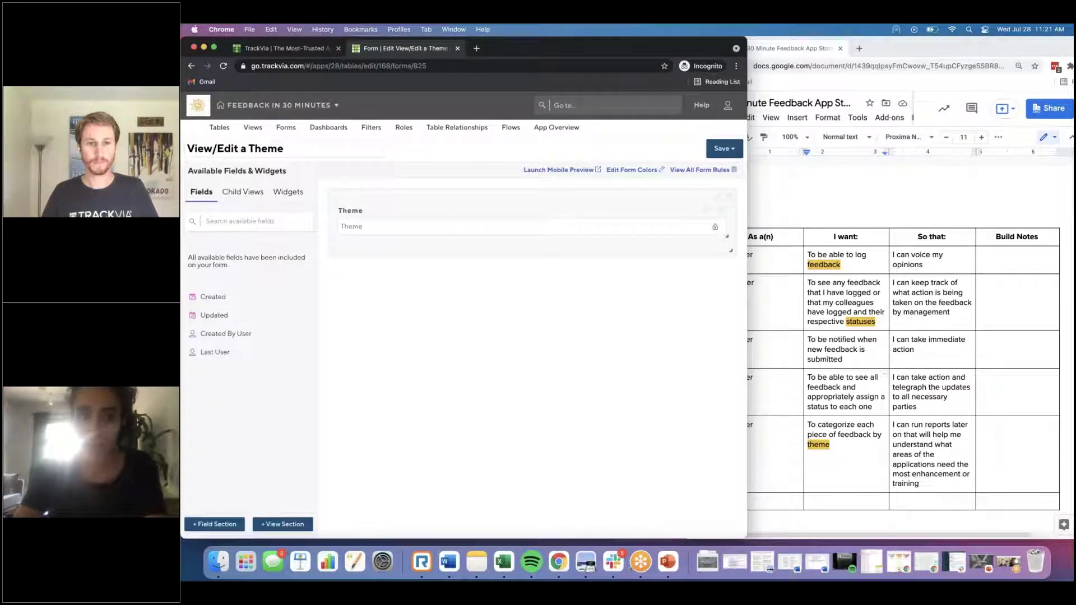
# Step: Add a view section holding the All Feedback child view, apply theme colours to all sections, and save
pyautogui.click(270, 524)
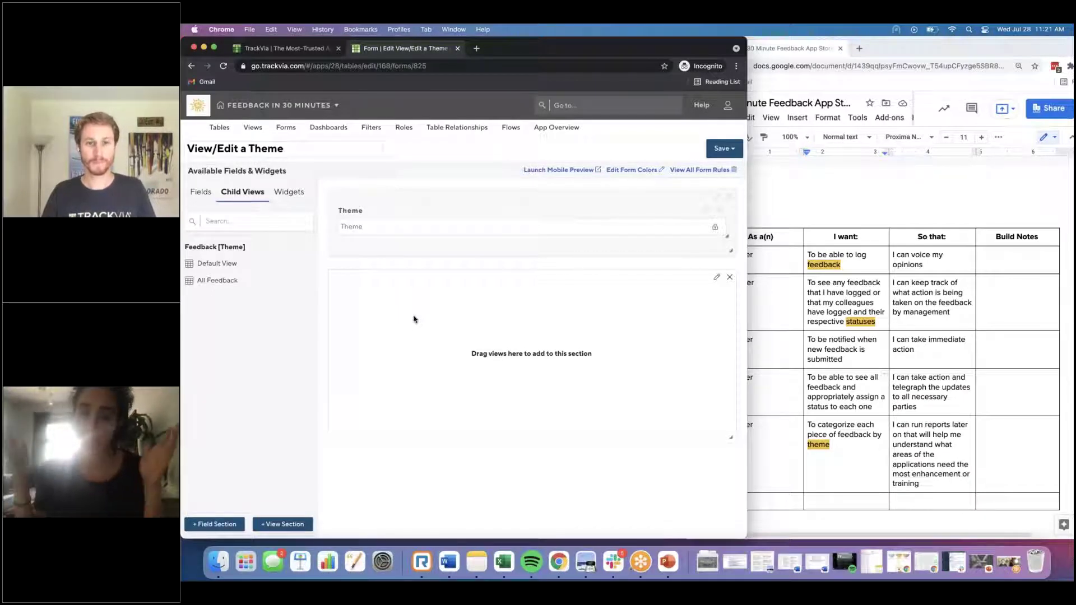
pyautogui.moveTo(281, 284); pyautogui.dragTo(465, 330)
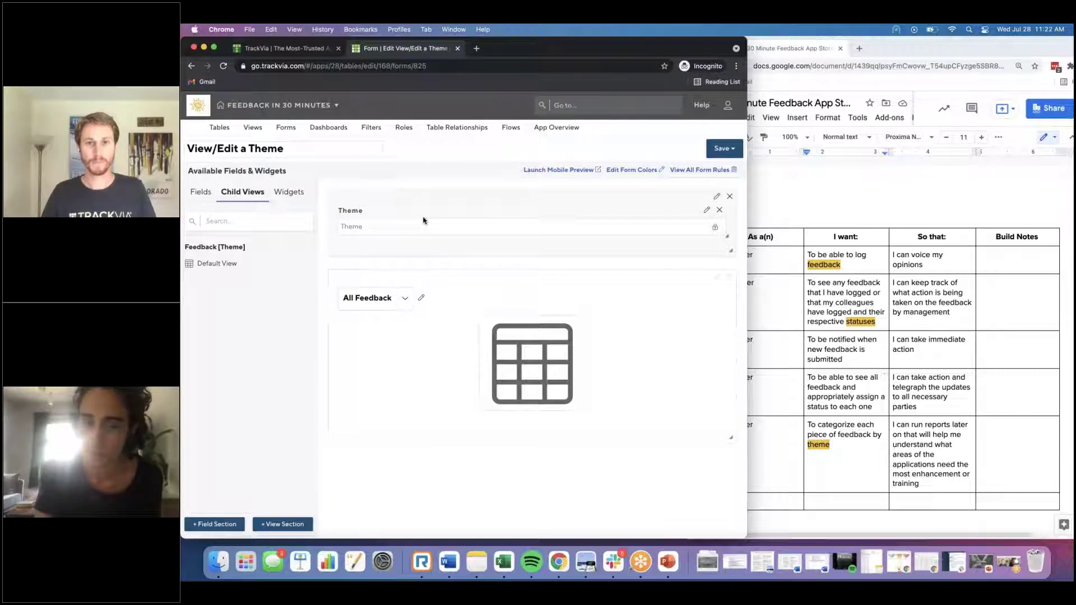
pyautogui.click(632, 169)
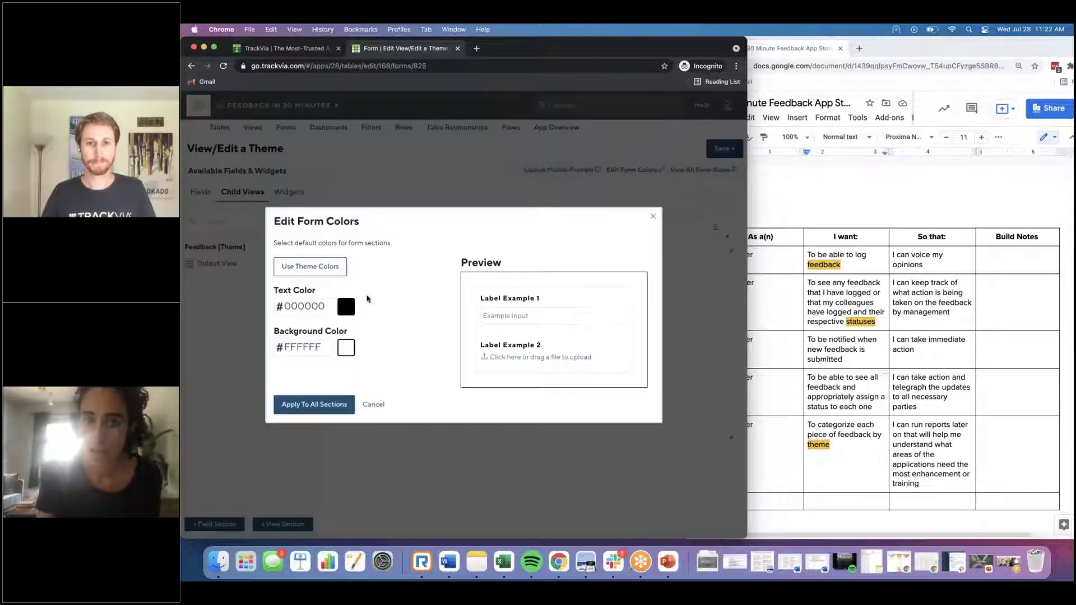
pyautogui.click(330, 403)
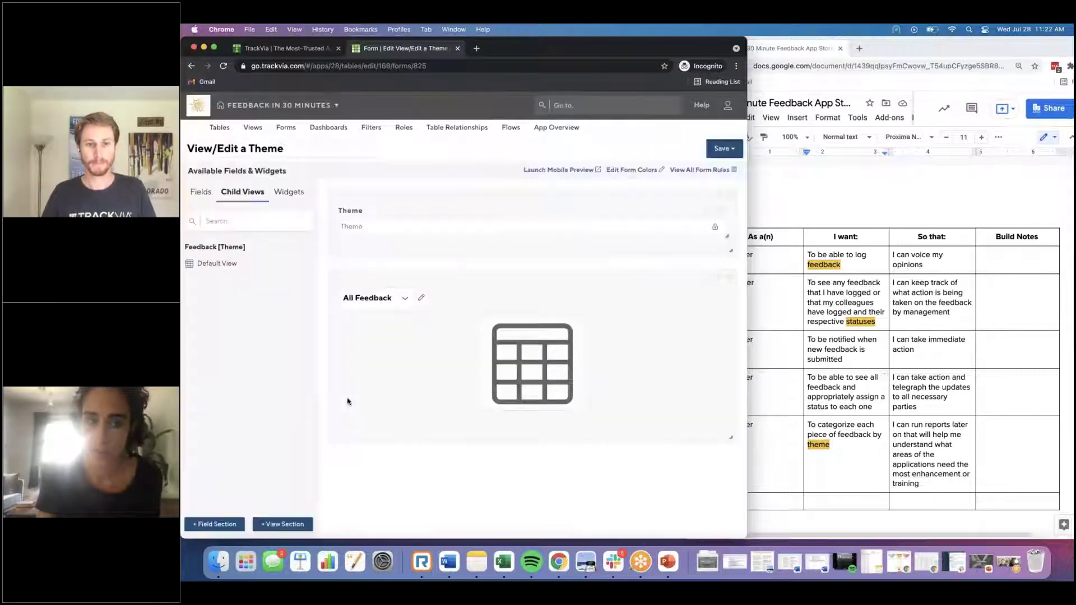
pyautogui.click(721, 148)
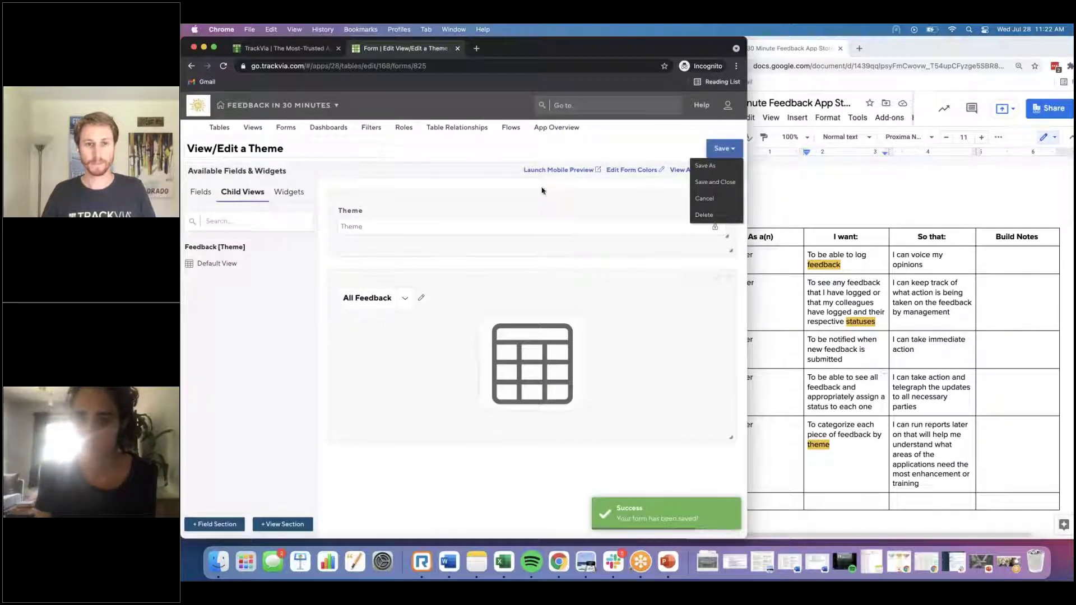
pyautogui.click(277, 129)
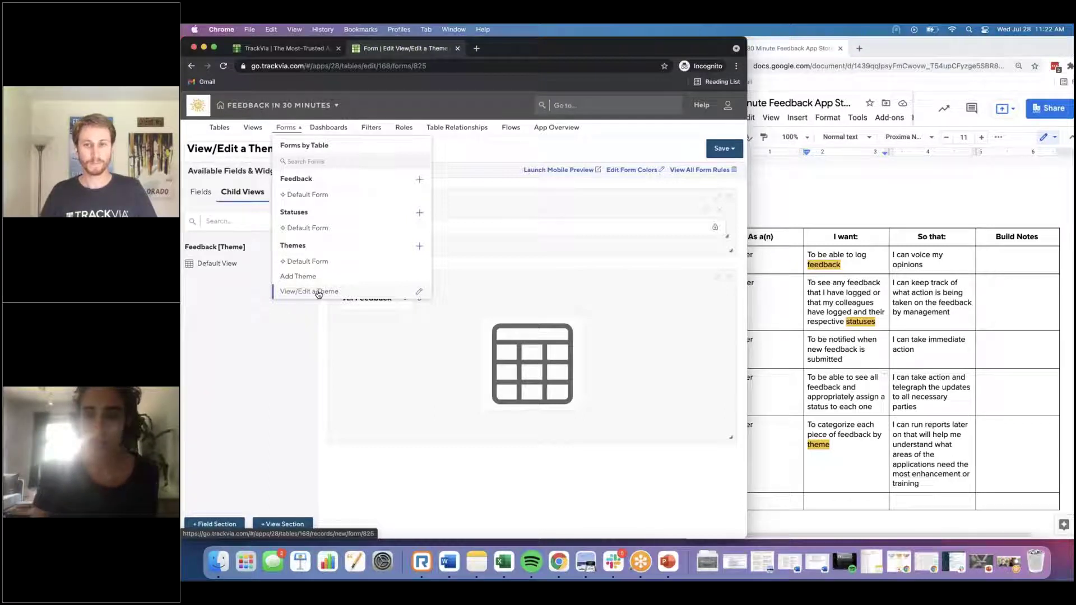
# Step: Start a Statuses table form named 'Add Status' containing the Status field
pyautogui.click(419, 212)
pyautogui.click(301, 148)
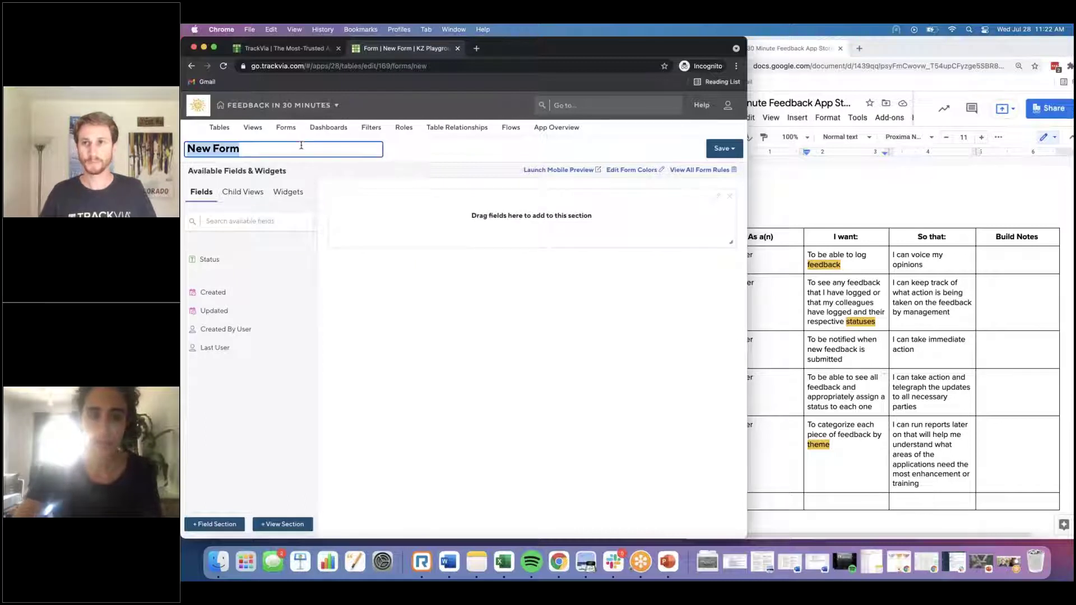
pyautogui.write('Add Status')
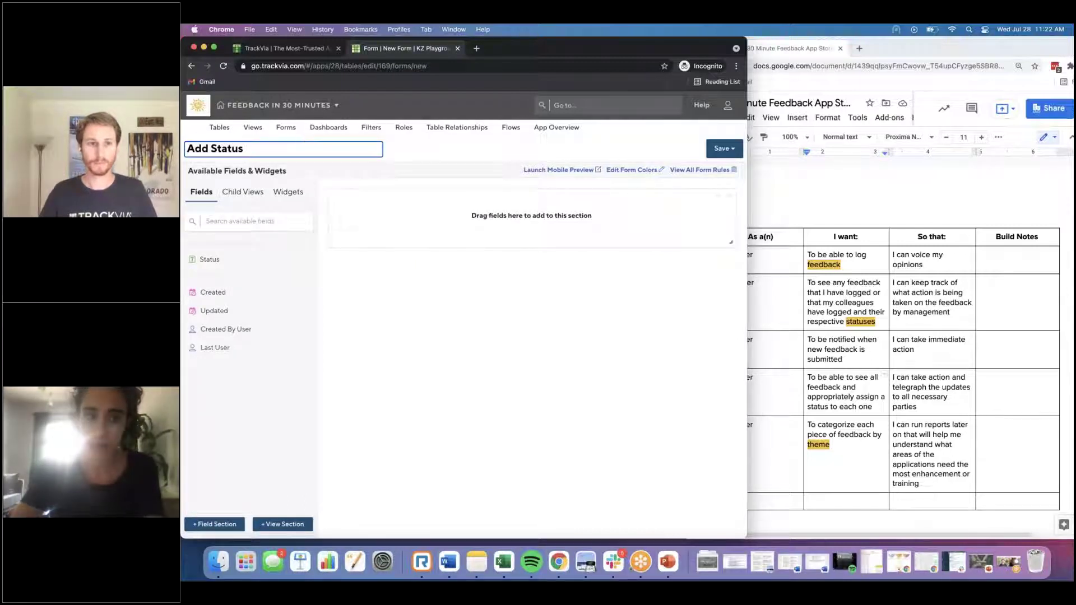
pyautogui.moveTo(236, 261); pyautogui.dragTo(432, 233)
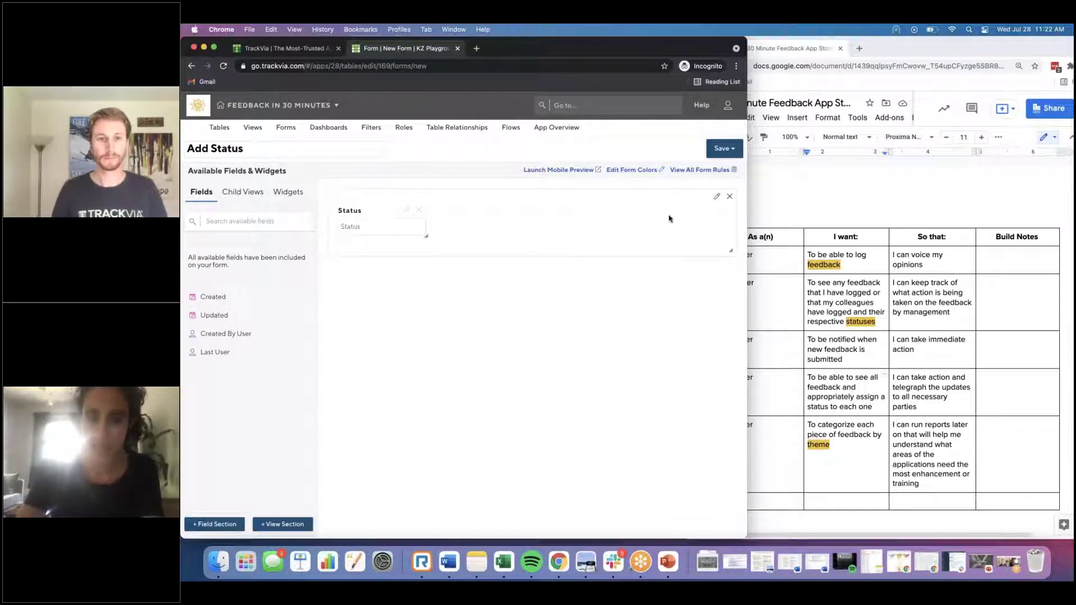
# Step: Apply theme colours to all sections and save the Add Status form
pyautogui.click(621, 170)
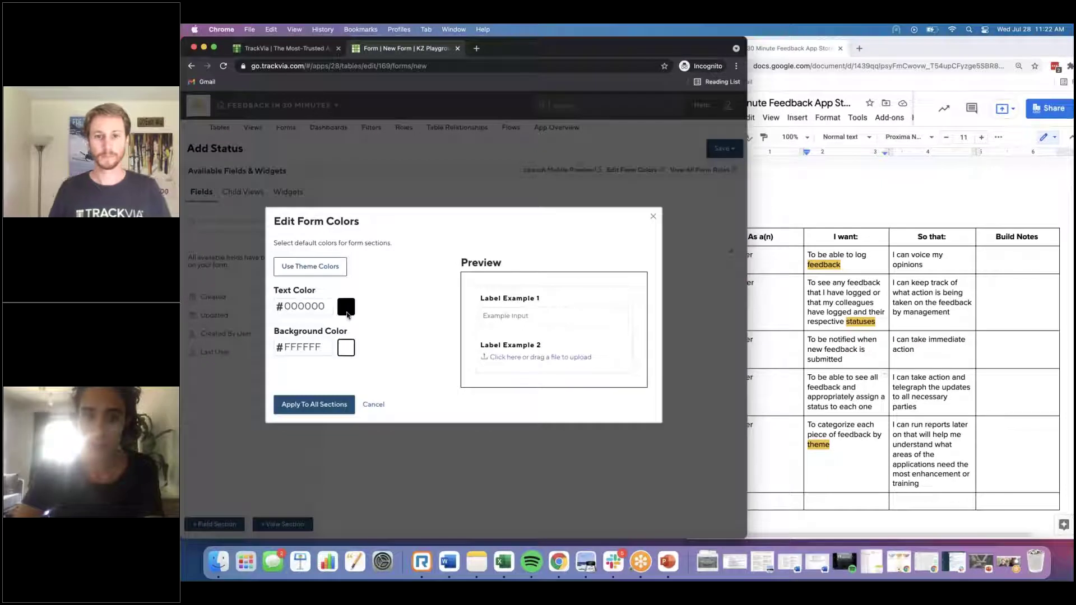
pyautogui.click(328, 269)
pyautogui.click(317, 405)
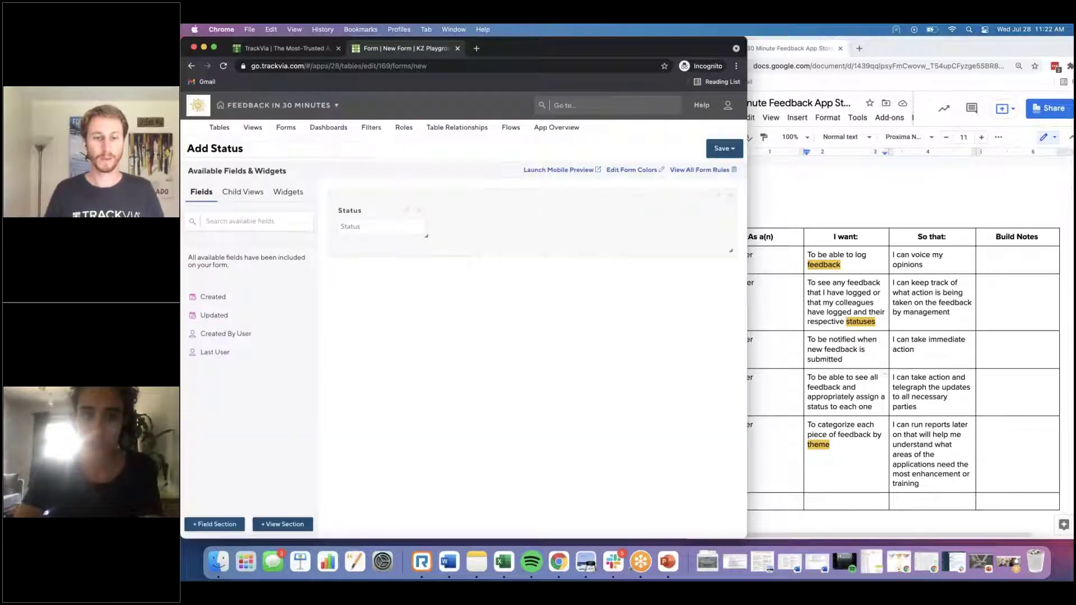
pyautogui.click(723, 148)
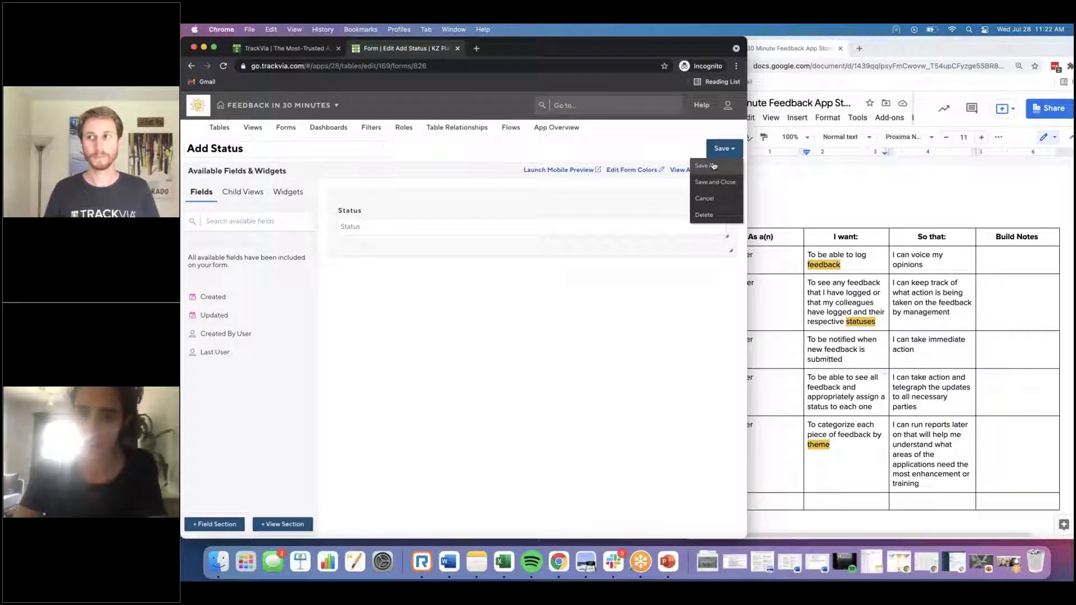
# Step: Save a copy as 'View/Edit a Status' with its Status field read-only
pyautogui.click(712, 166)
pyautogui.doubleClick(358, 206)
pyautogui.write('View/Edit a Status')
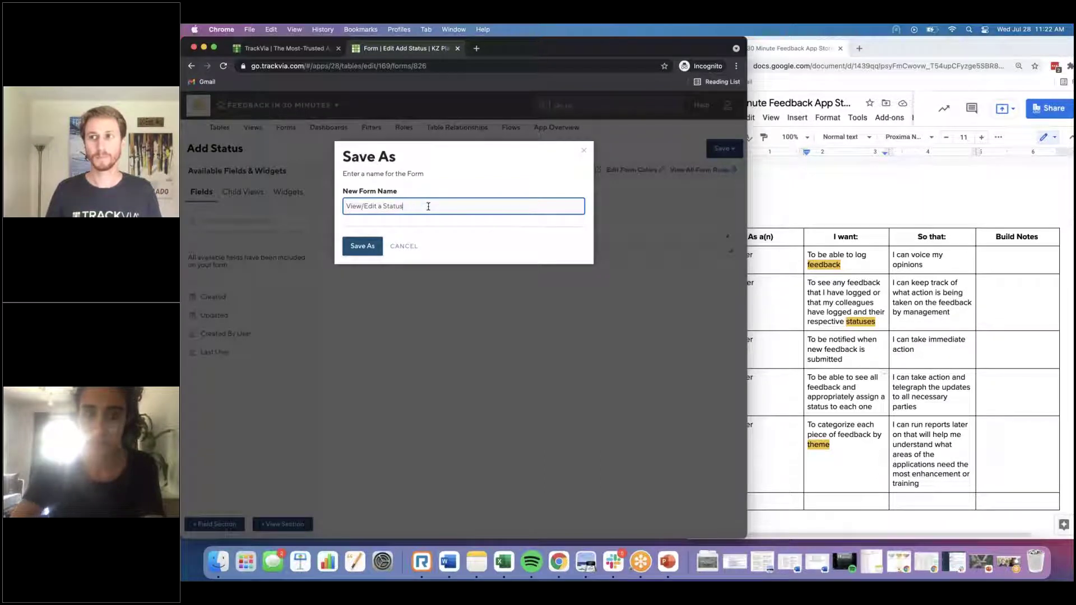
pyautogui.click(360, 246)
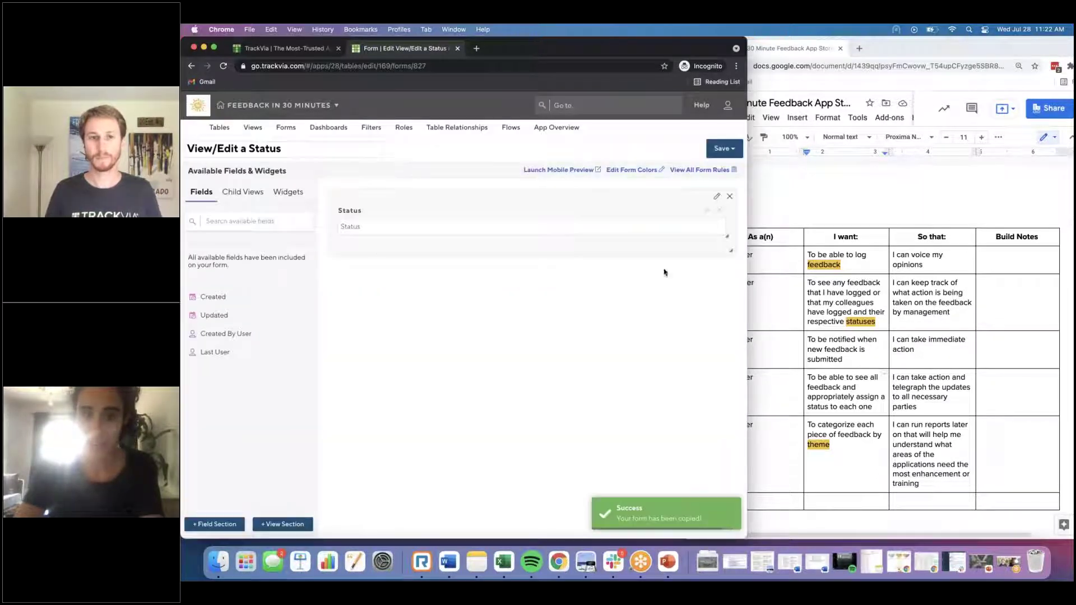
pyautogui.click(708, 211)
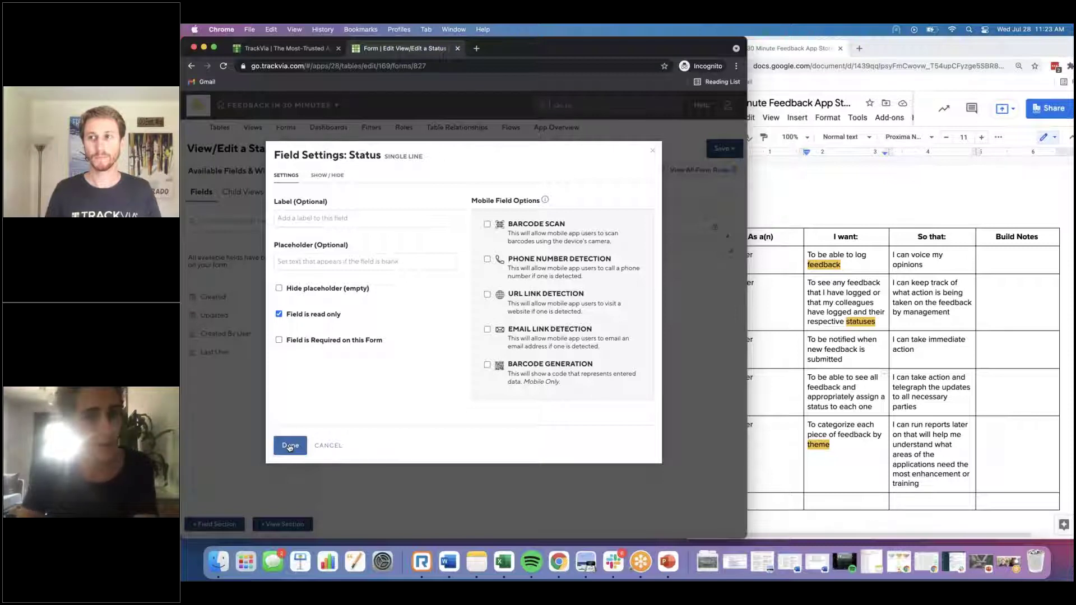
pyautogui.click(290, 447)
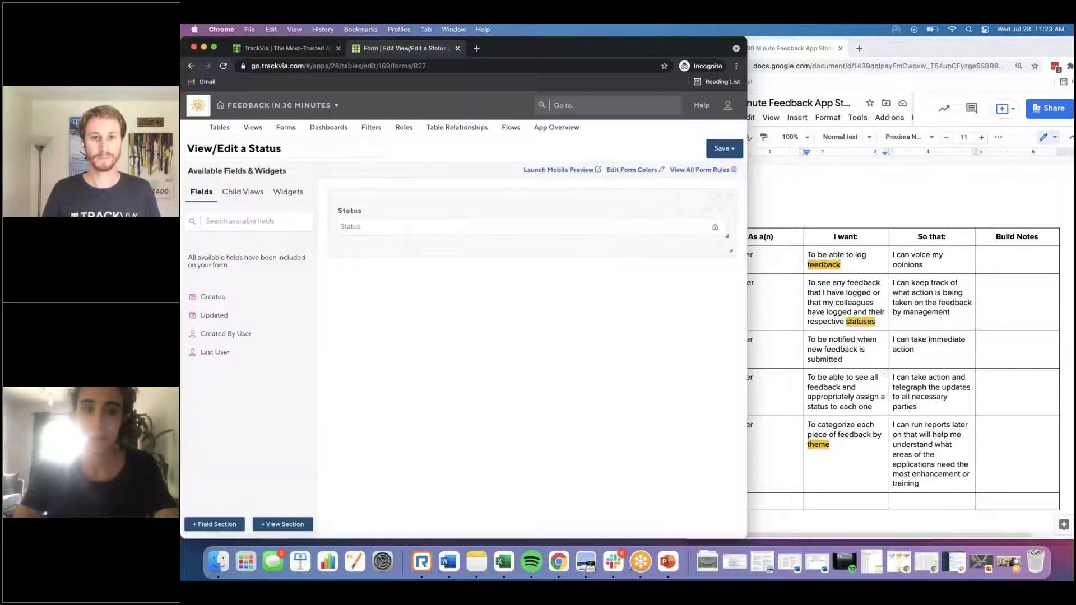
# Step: Add a view section containing the All Feedback child view below Status
pyautogui.click(282, 524)
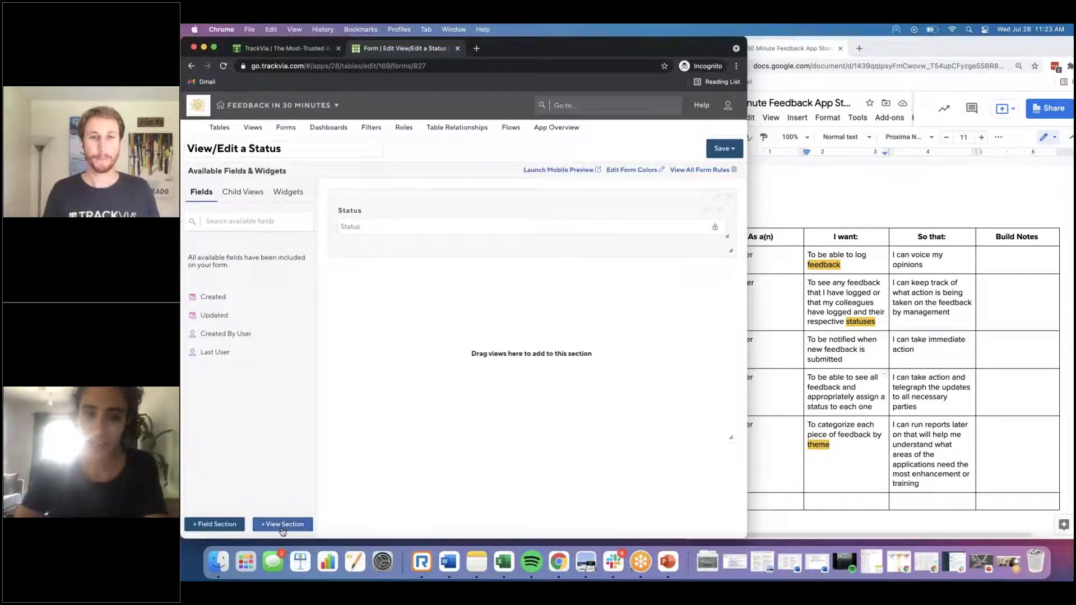
pyautogui.click(231, 194)
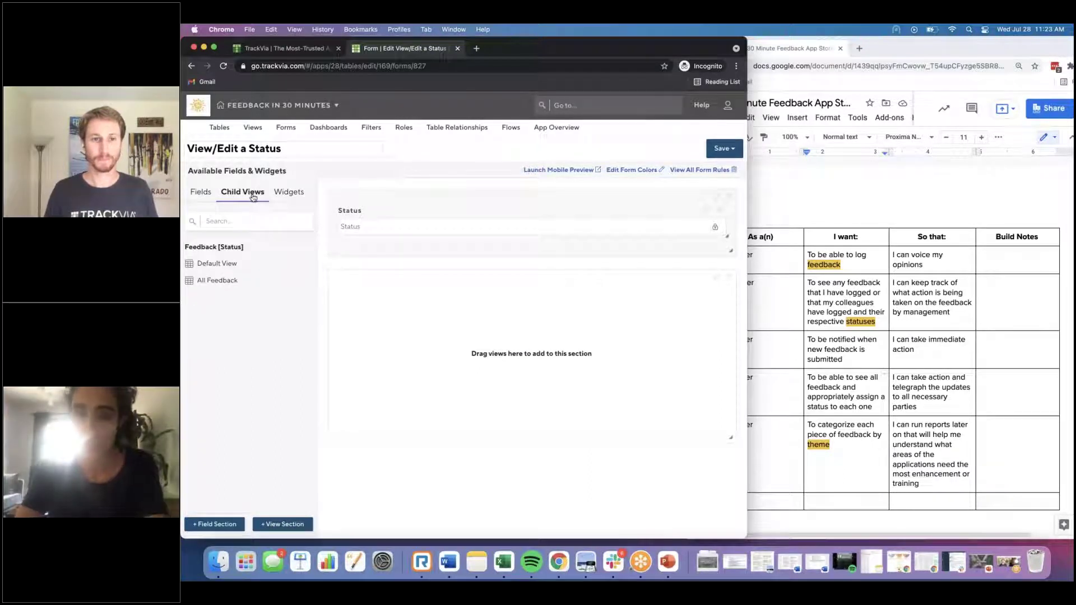
pyautogui.moveTo(217, 281); pyautogui.dragTo(370, 321)
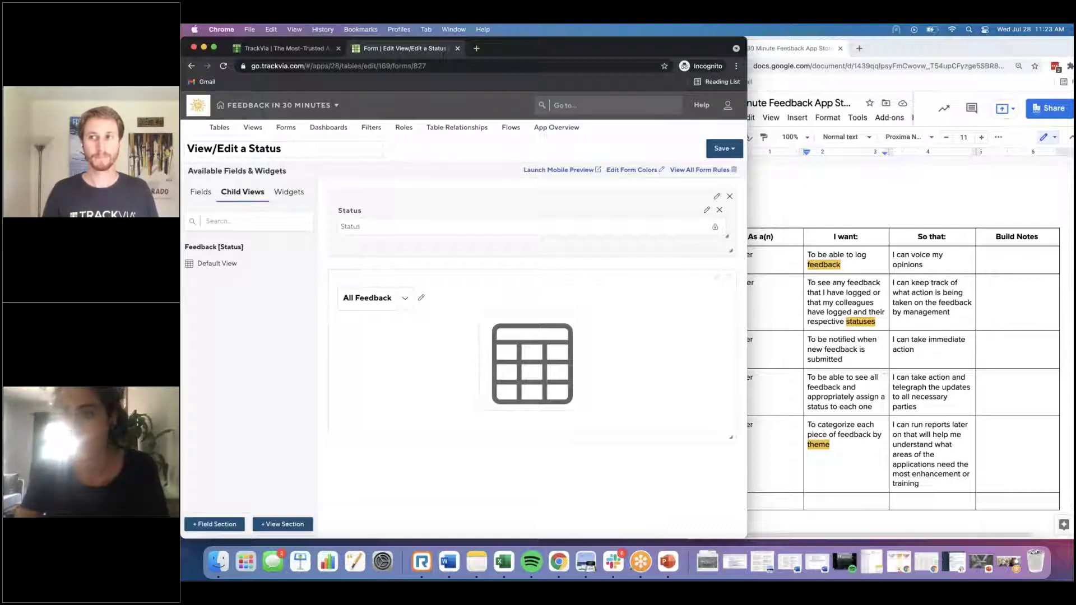
# Step: Apply theme colours to all sections, then save and close the form
pyautogui.click(637, 170)
pyautogui.click(310, 266)
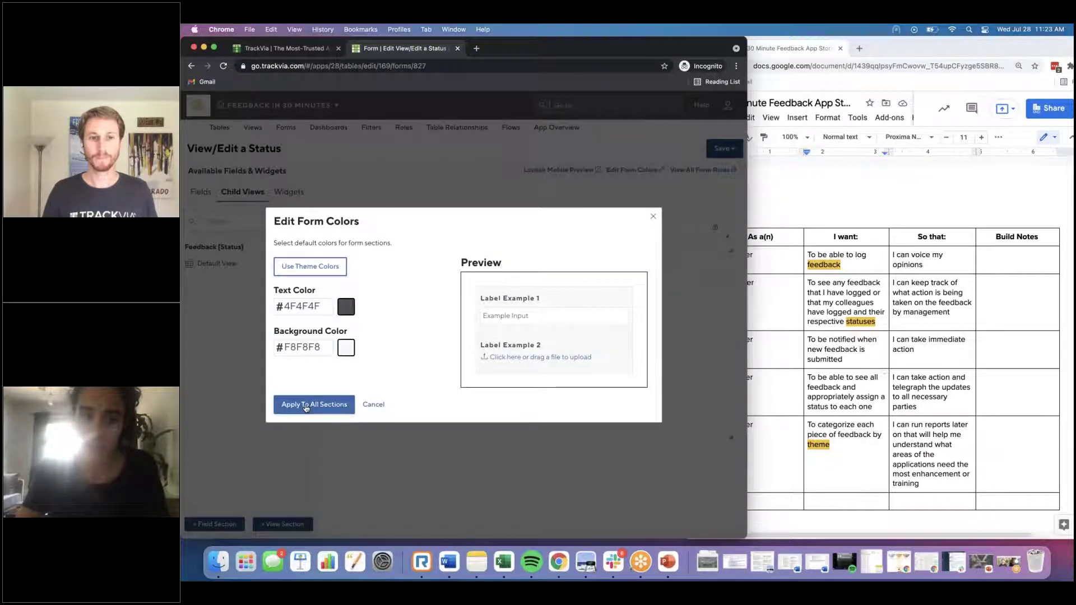
pyautogui.click(305, 405)
pyautogui.click(723, 148)
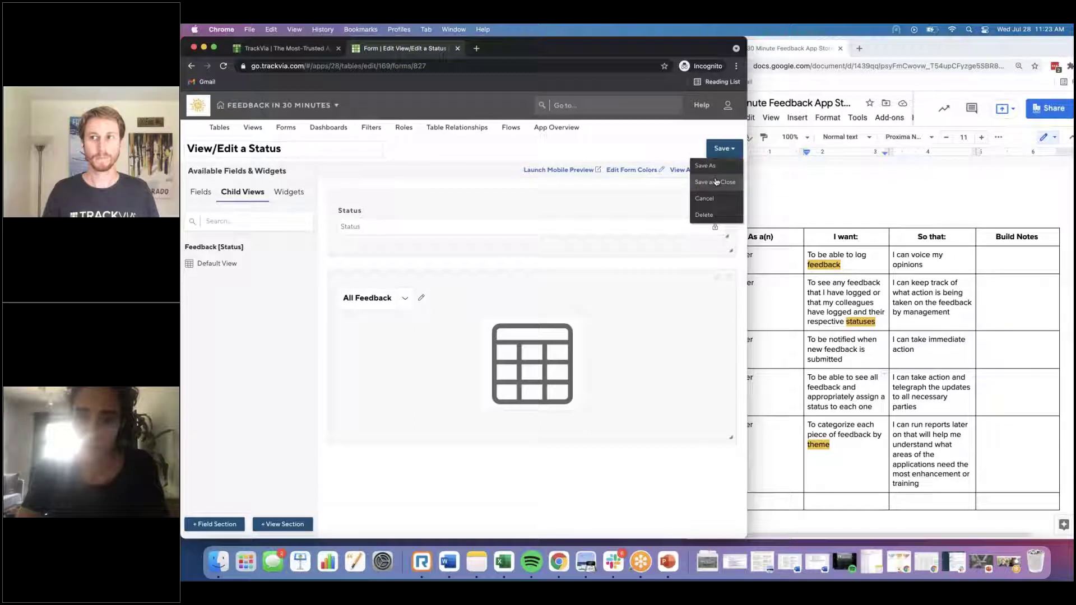
pyautogui.click(716, 182)
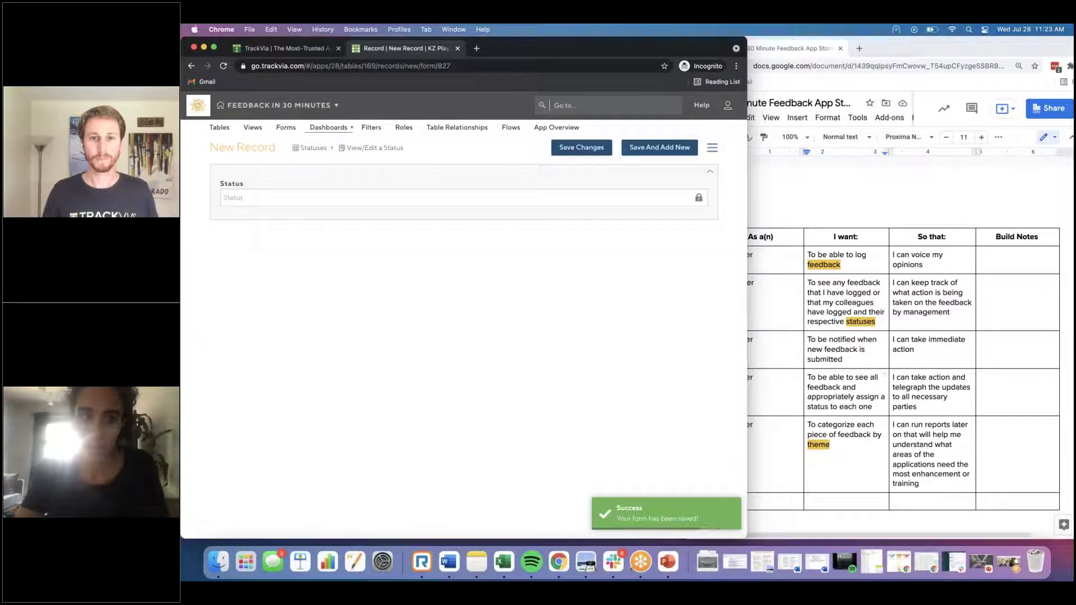
# Step: Show the Forms by Table list with the new Add Status and View/Edit a Status forms
pyautogui.click(284, 129)
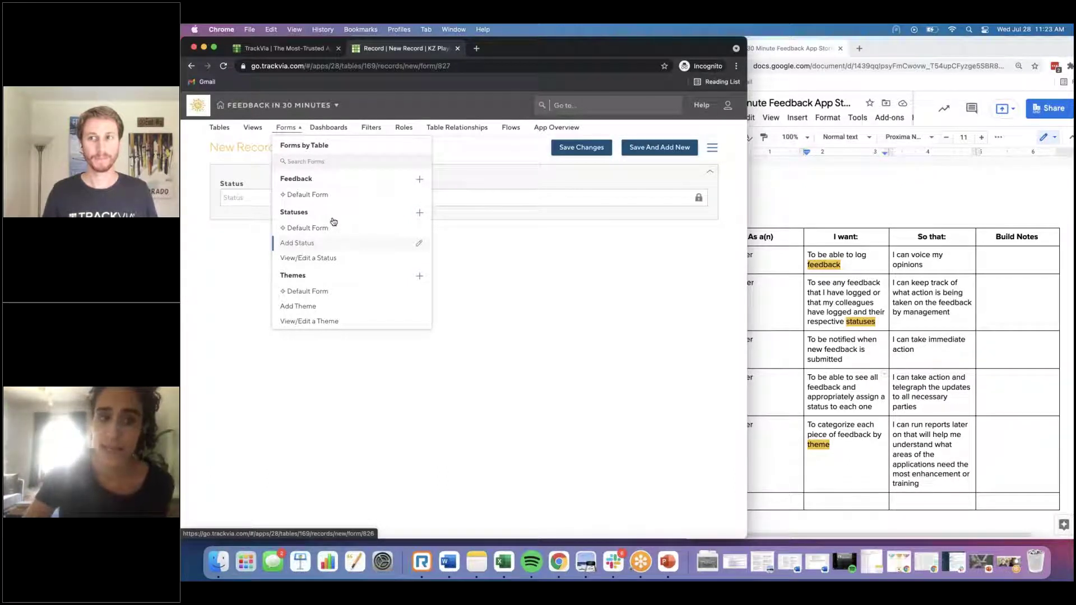
# Step: Start a Feedback form named 'Add Feedback' with Feedback, Image and full-width Document fields
pyautogui.click(418, 182)
pyautogui.click(311, 150)
pyautogui.write('Add Feedback')
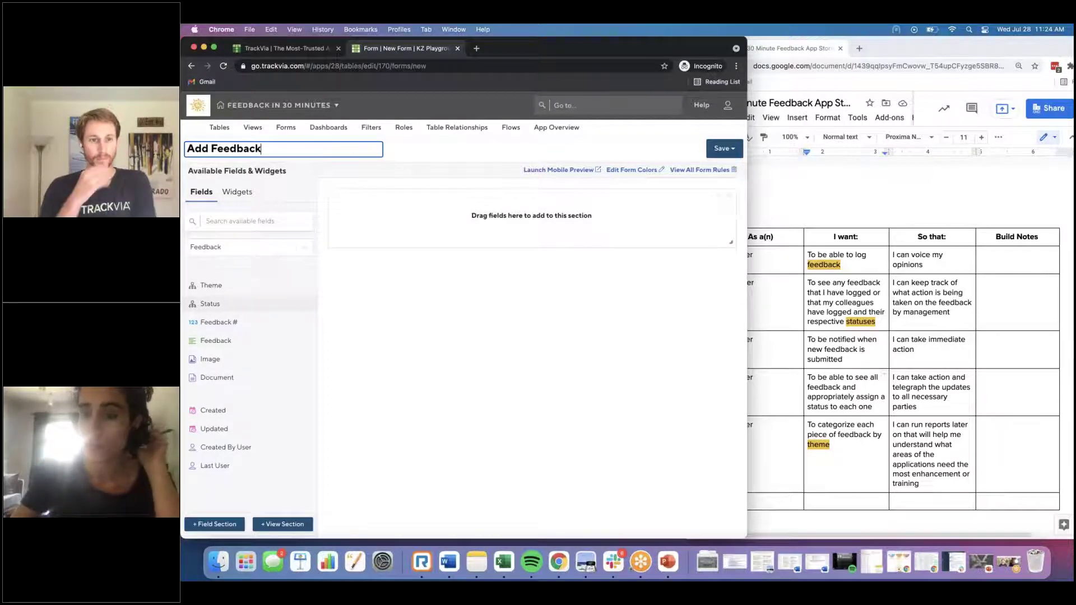
pyautogui.moveTo(216, 340); pyautogui.dragTo(625, 272)
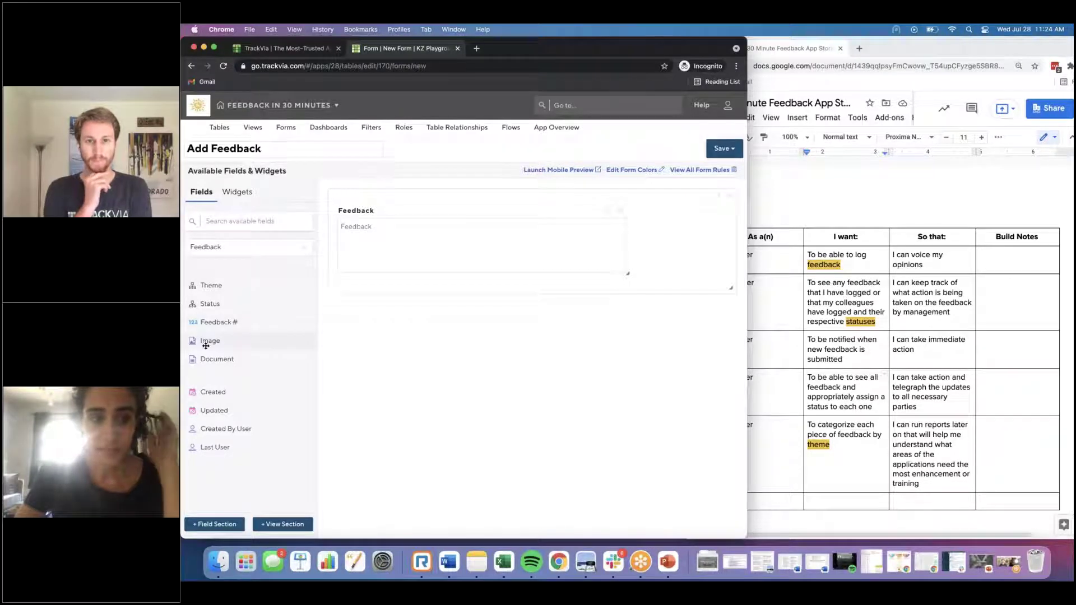
pyautogui.moveTo(257, 338); pyautogui.dragTo(362, 305)
pyautogui.moveTo(257, 341); pyautogui.dragTo(358, 301)
pyautogui.moveTo(217, 340); pyautogui.dragTo(527, 312)
pyautogui.moveTo(625, 312); pyautogui.dragTo(699, 314)
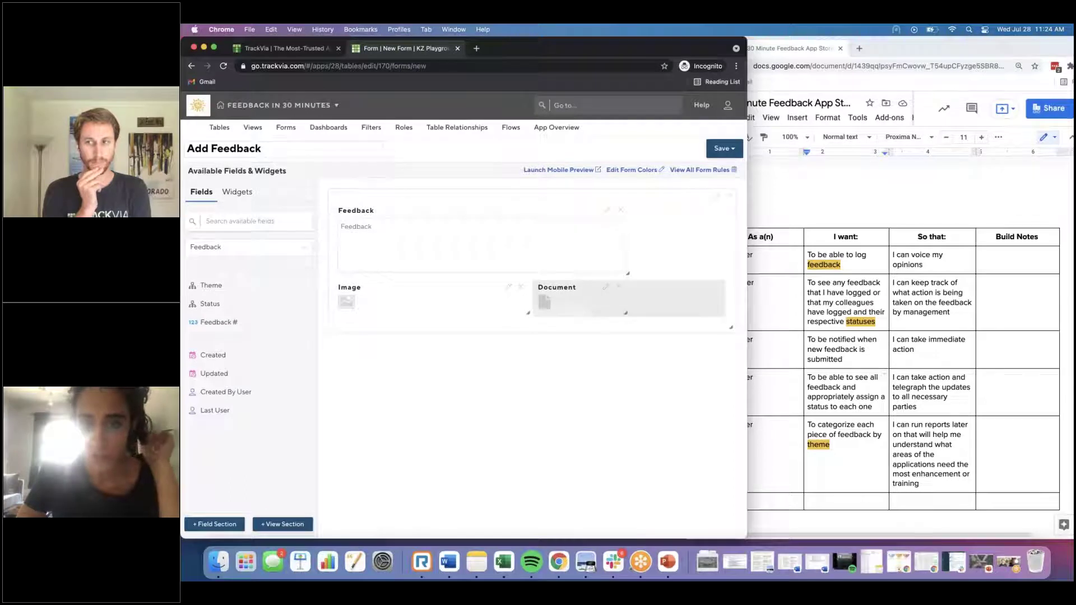
# Step: Add the Status field beside Feedback, using All Statuses as its parent view
pyautogui.moveTo(217, 306); pyautogui.dragTo(628, 223)
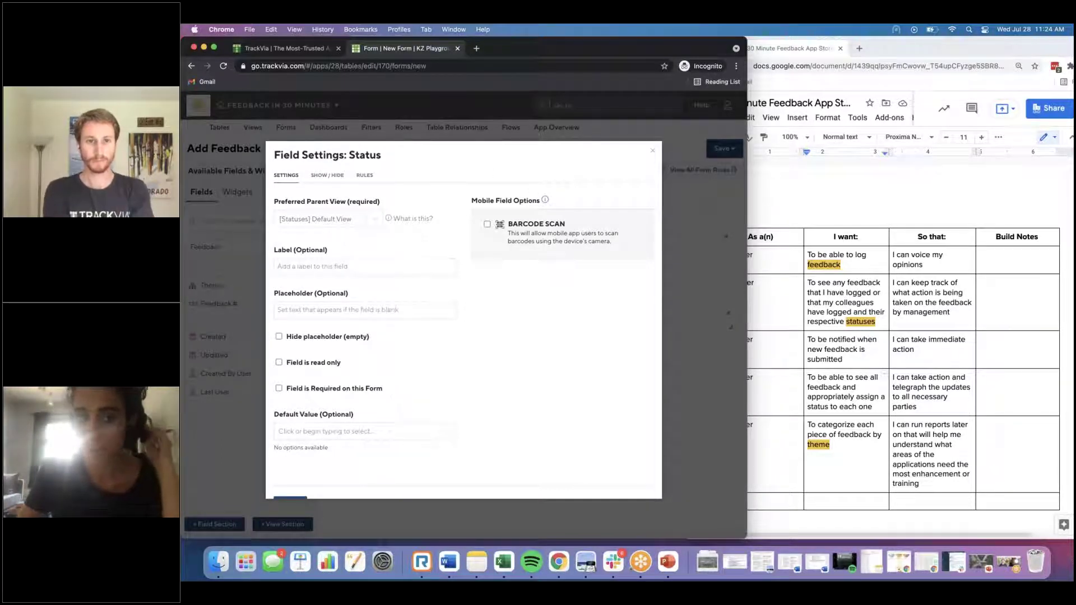
pyautogui.click(345, 220)
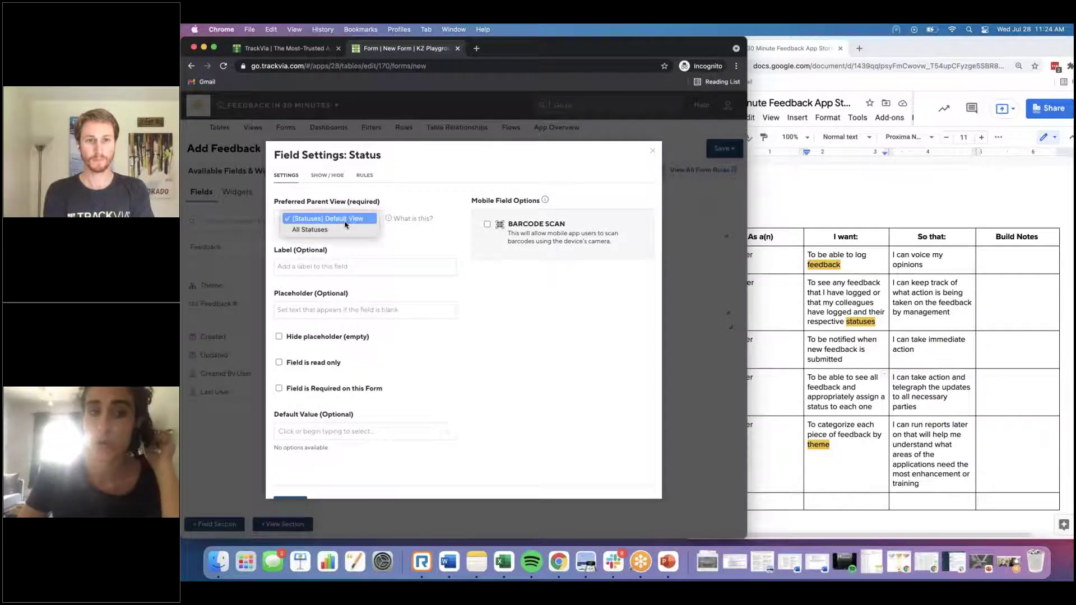
pyautogui.click(343, 231)
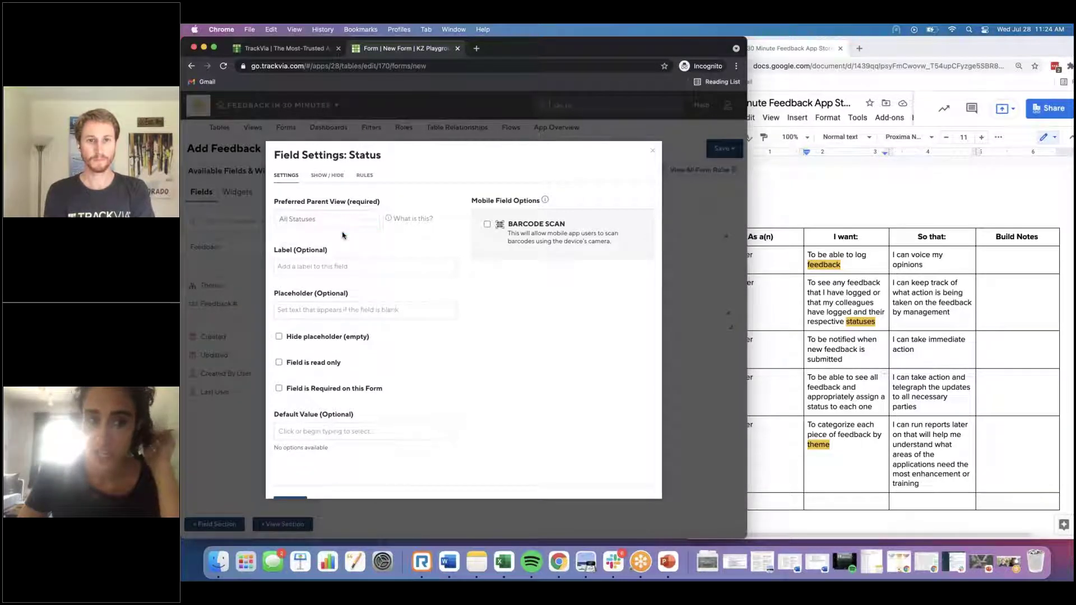
pyautogui.scroll(-1, 343, 235)
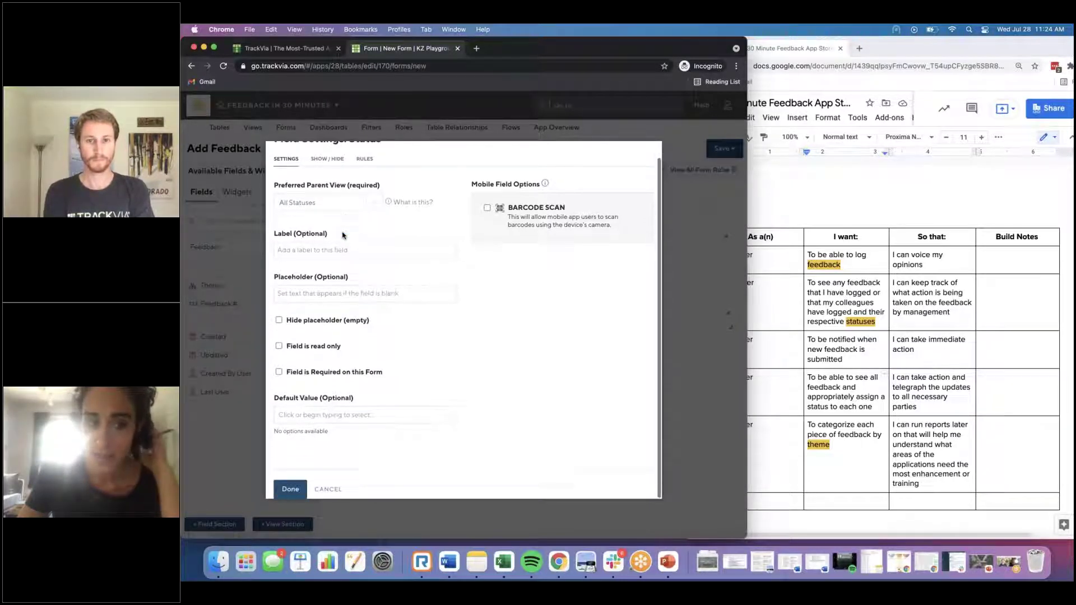
pyautogui.click(364, 415)
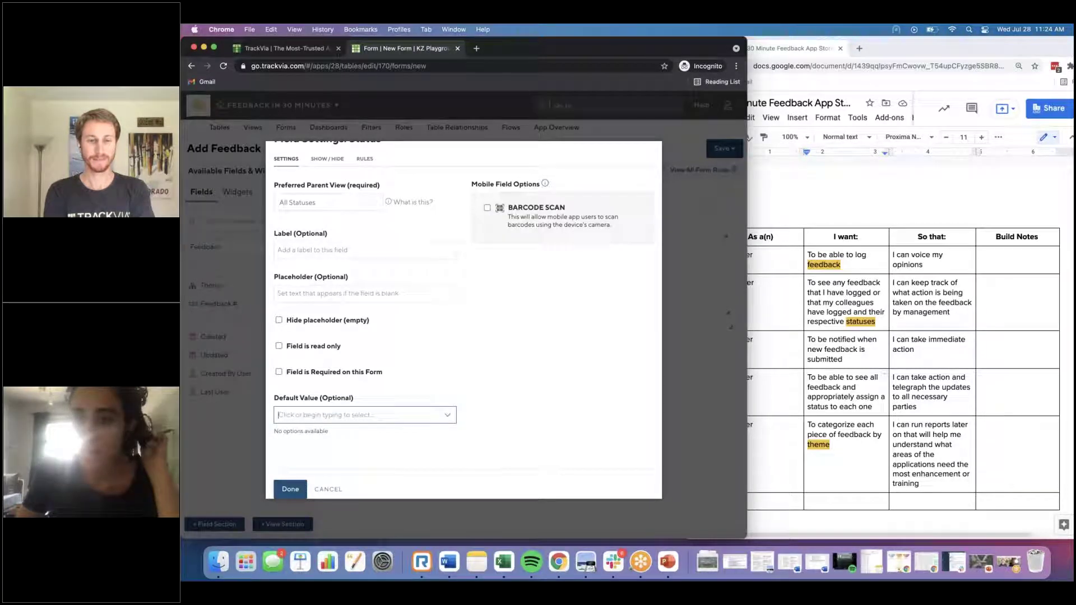
pyautogui.click(290, 490)
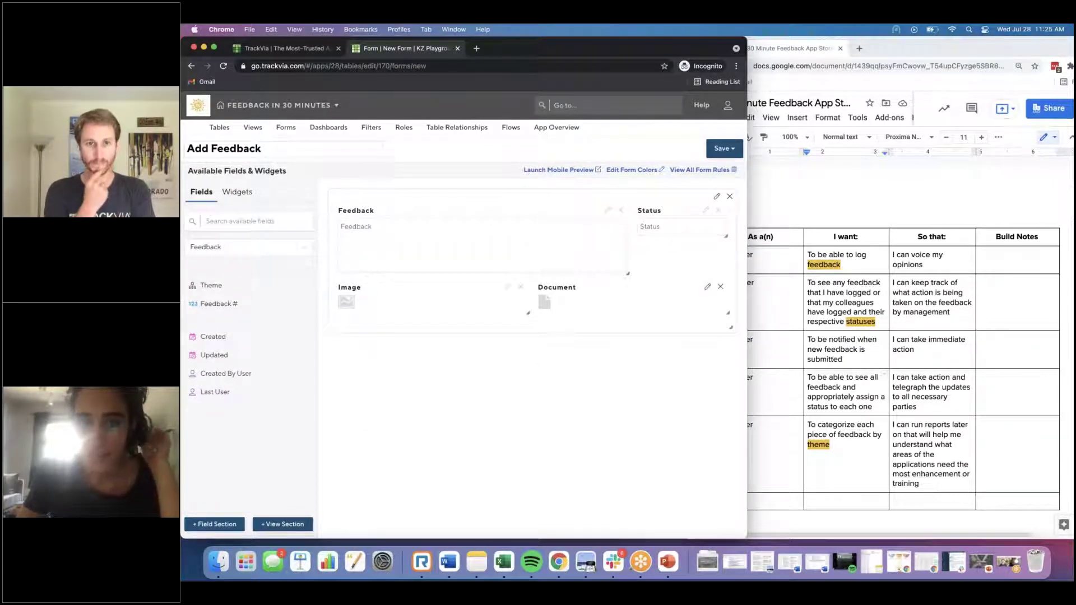
# Step: Apply theme colours to every section of the Add Feedback form
pyautogui.click(633, 169)
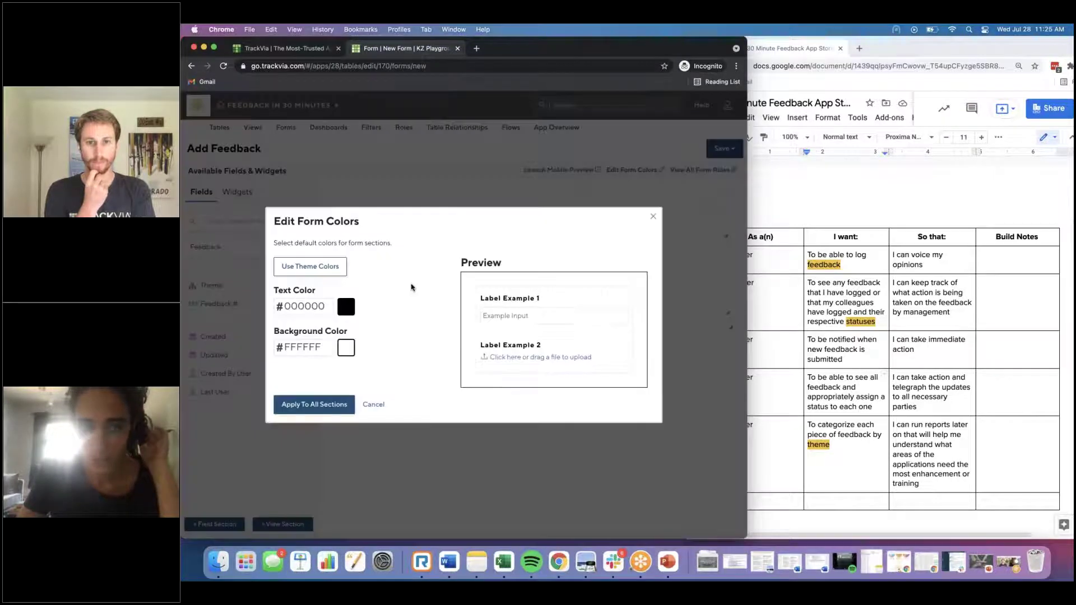
pyautogui.click(324, 264)
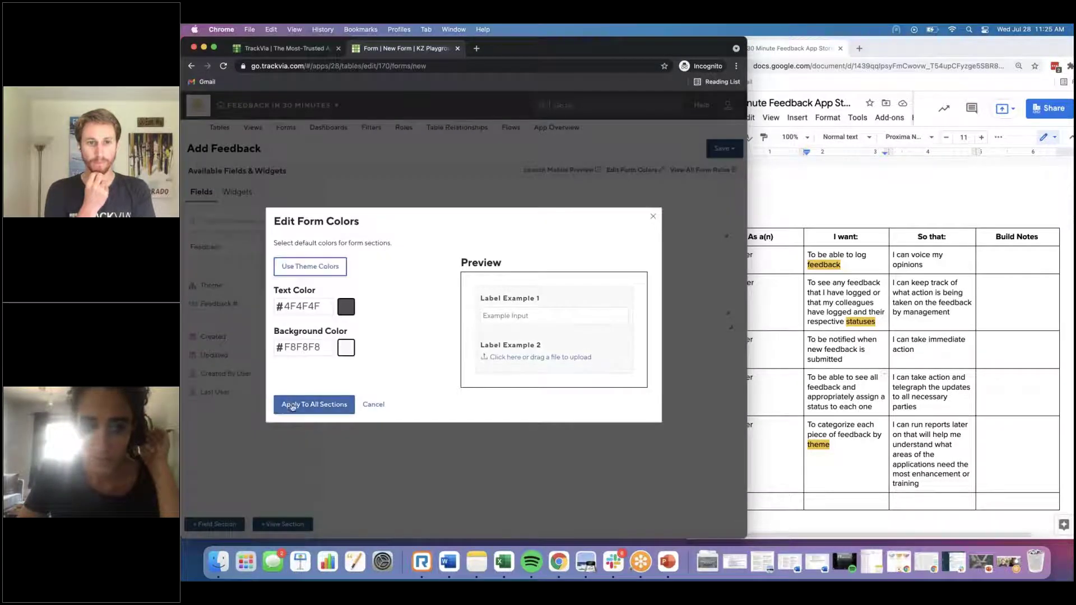
pyautogui.click(311, 404)
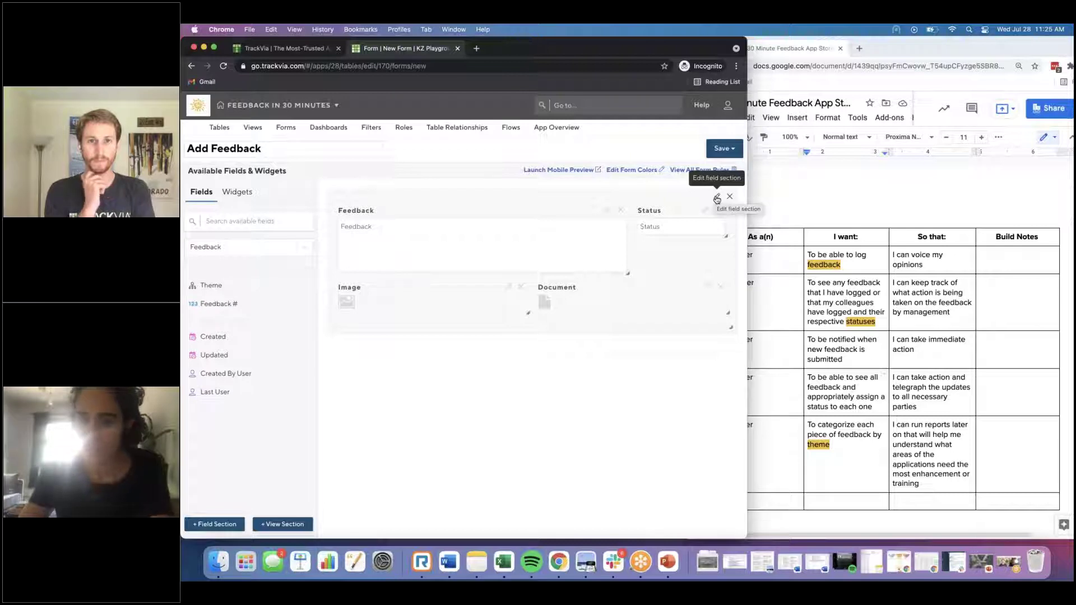
# Step: Give the section a Directions description requesting feedback with images or documents, and save
pyautogui.click(716, 198)
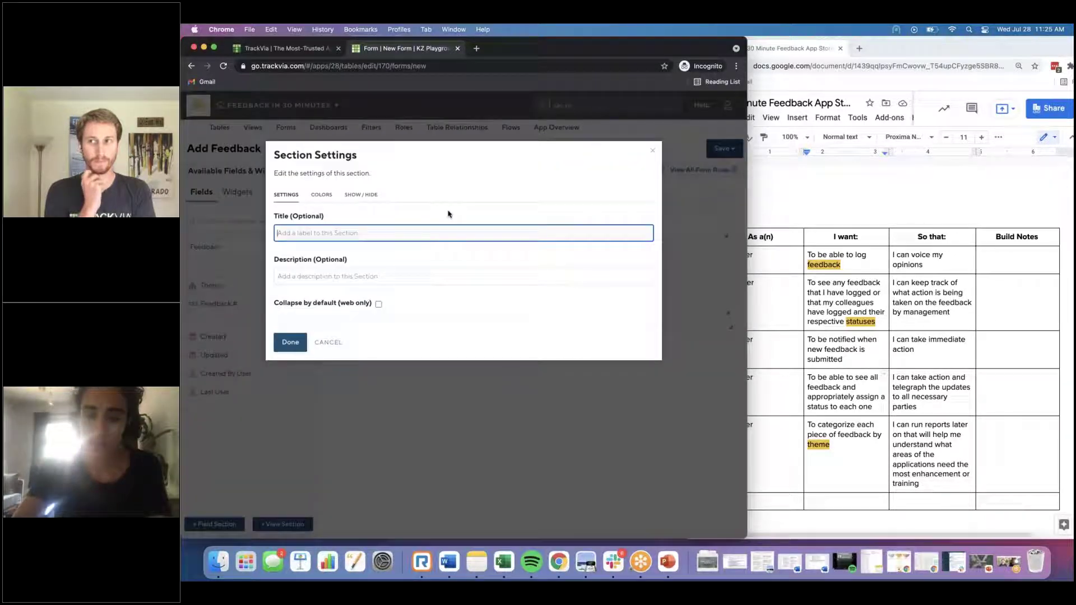
pyautogui.click(381, 275)
pyautogui.write('Direc')
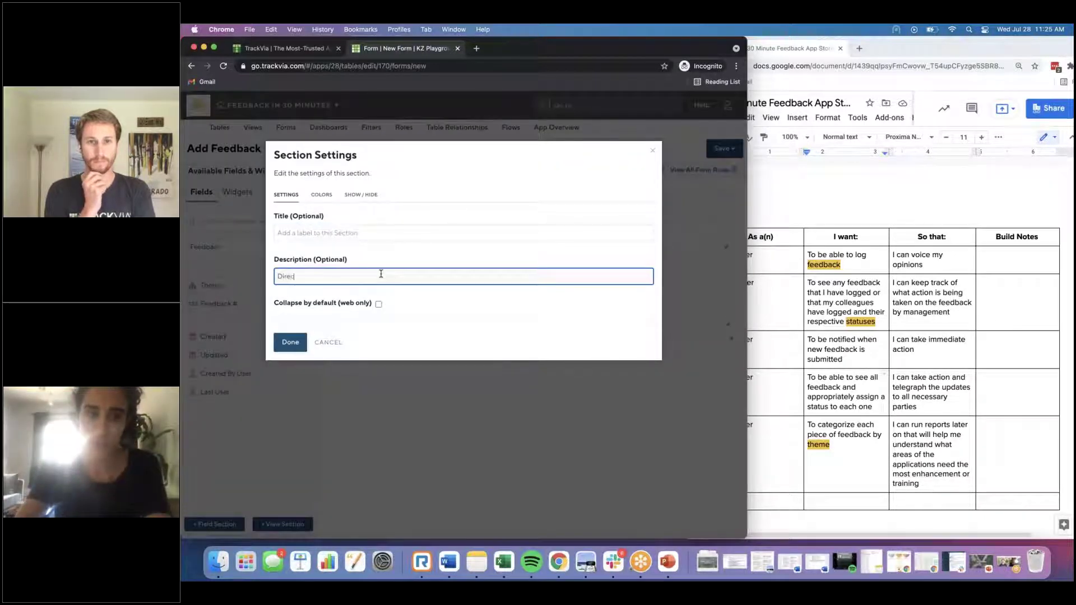
pyautogui.write('tions: Pleas')
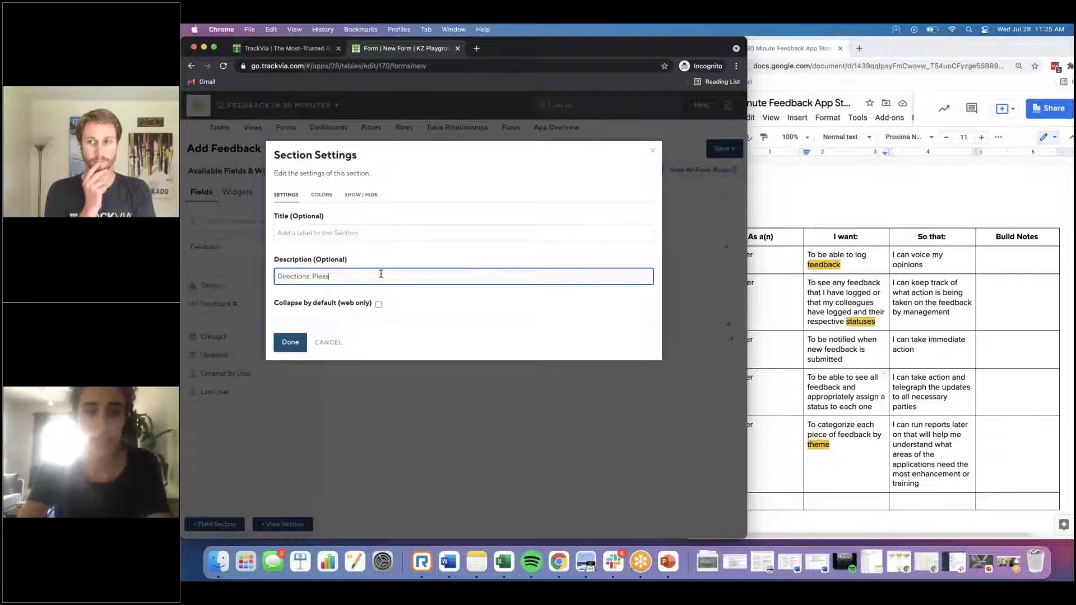
pyautogui.write('e enter in your feedback')
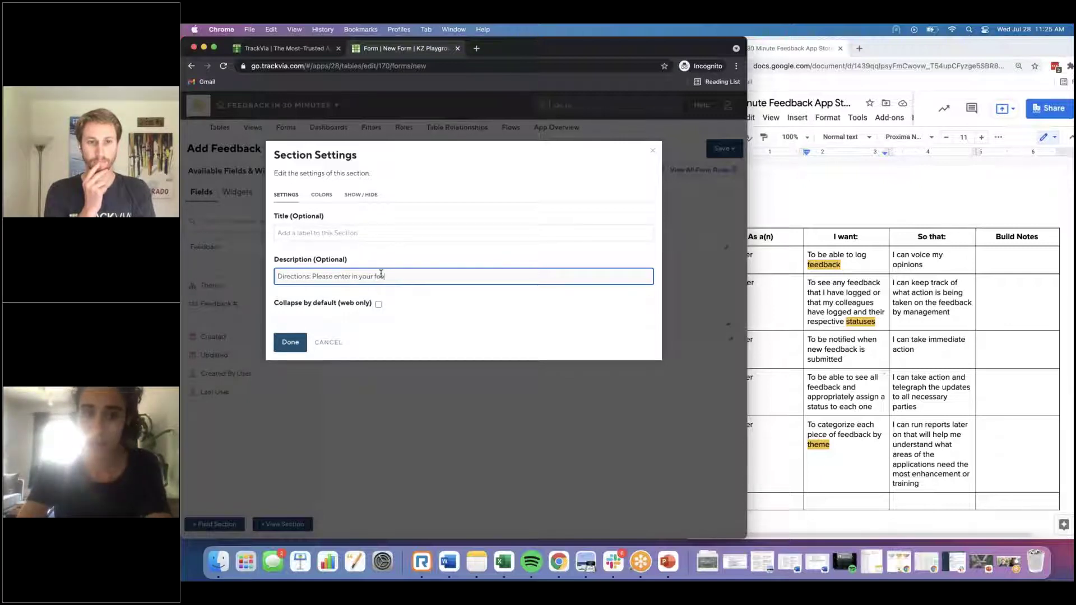
pyautogui.write(' for Tra')
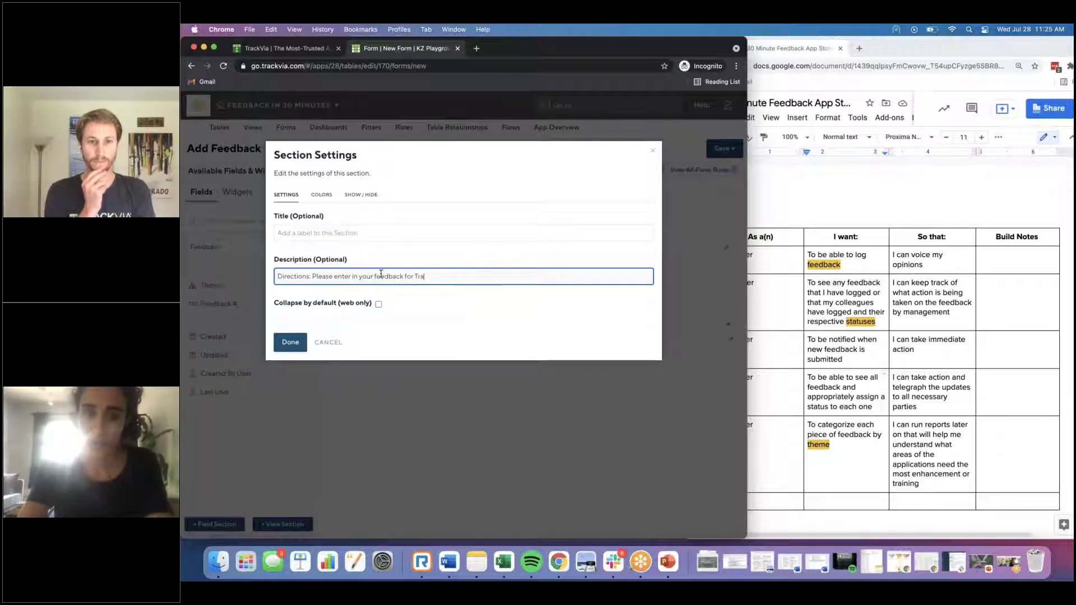
pyautogui.write('ckVia. Include an')
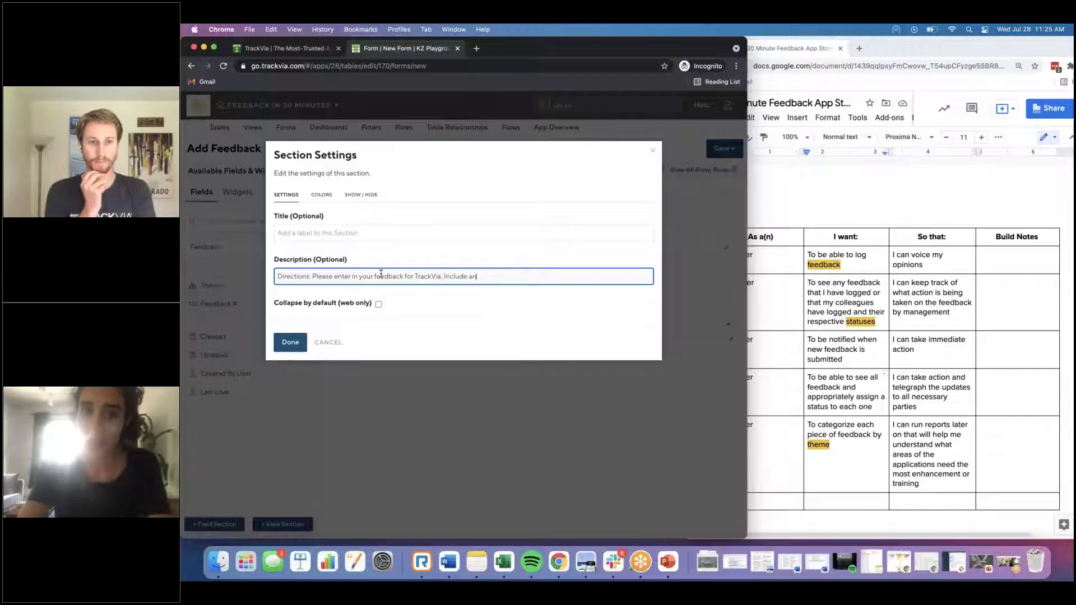
pyautogui.write('y images or docume')
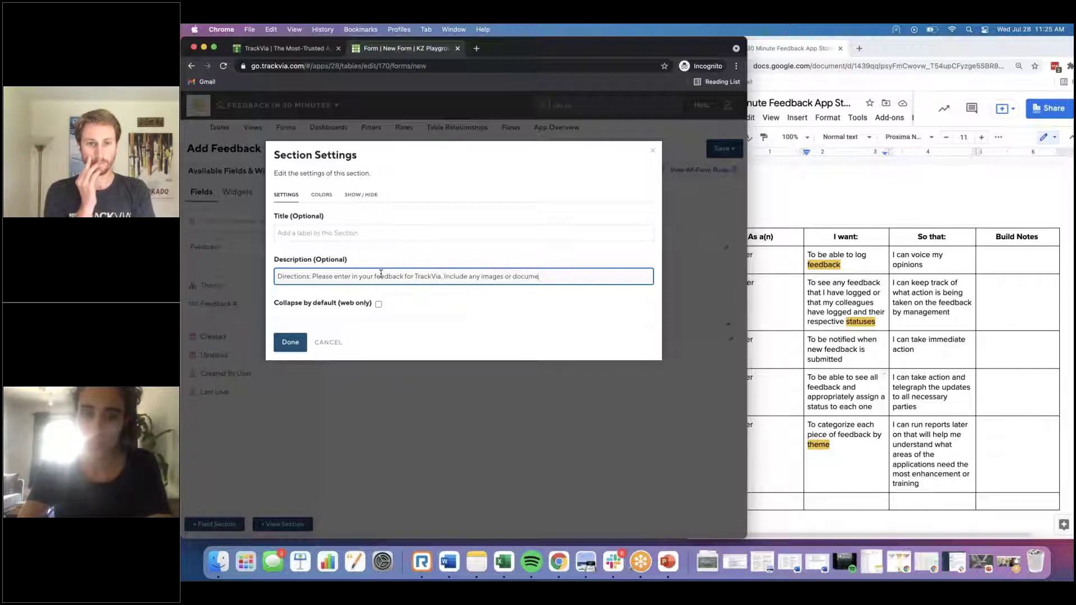
pyautogui.write('nts that may support y')
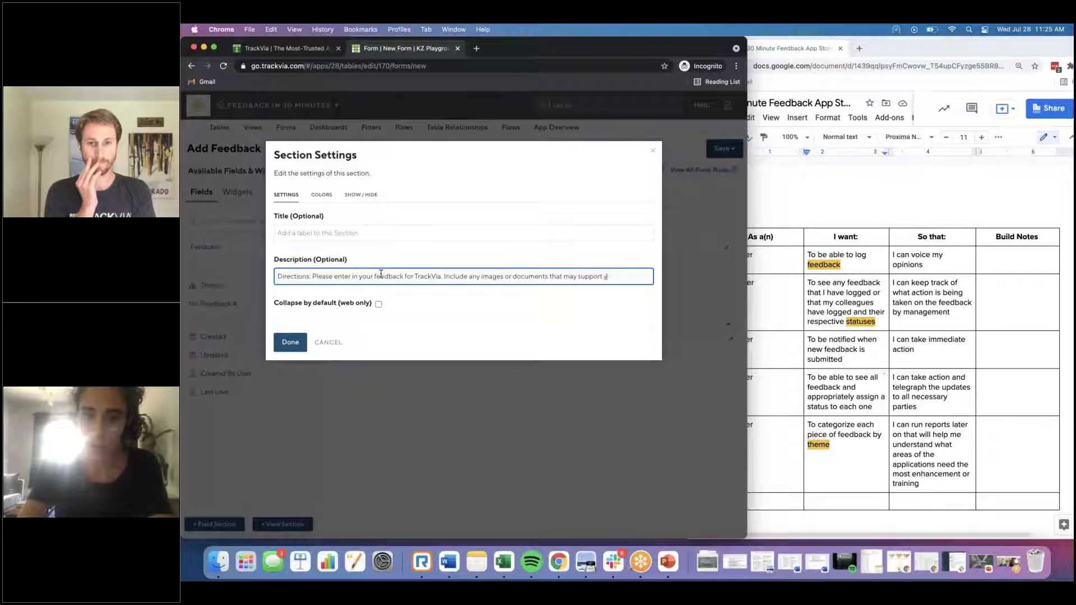
pyautogui.write('our')
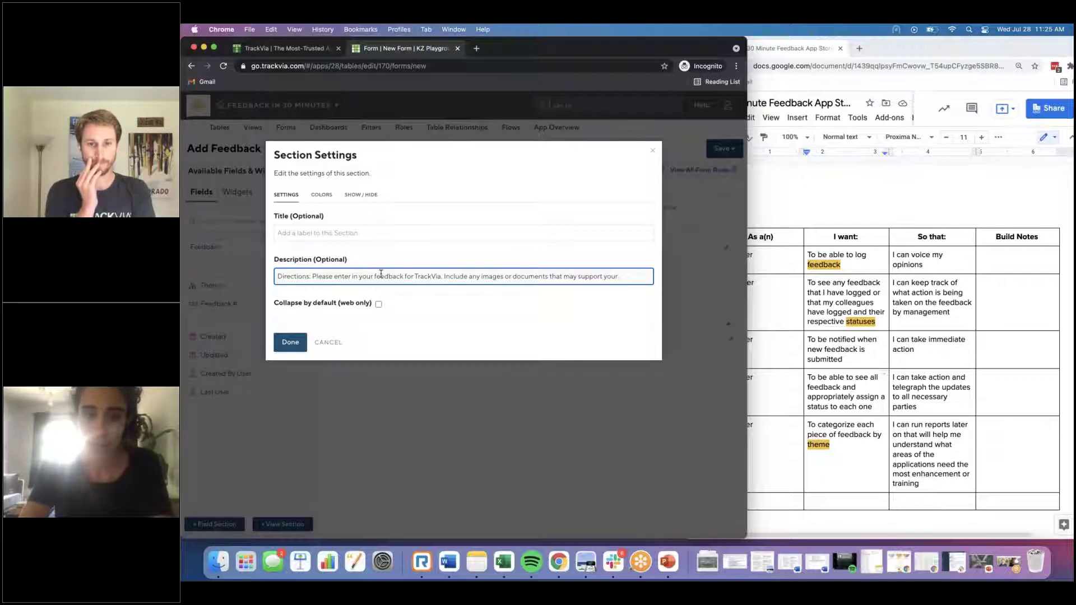
pyautogui.write(' item. We are excited to hear from you!')
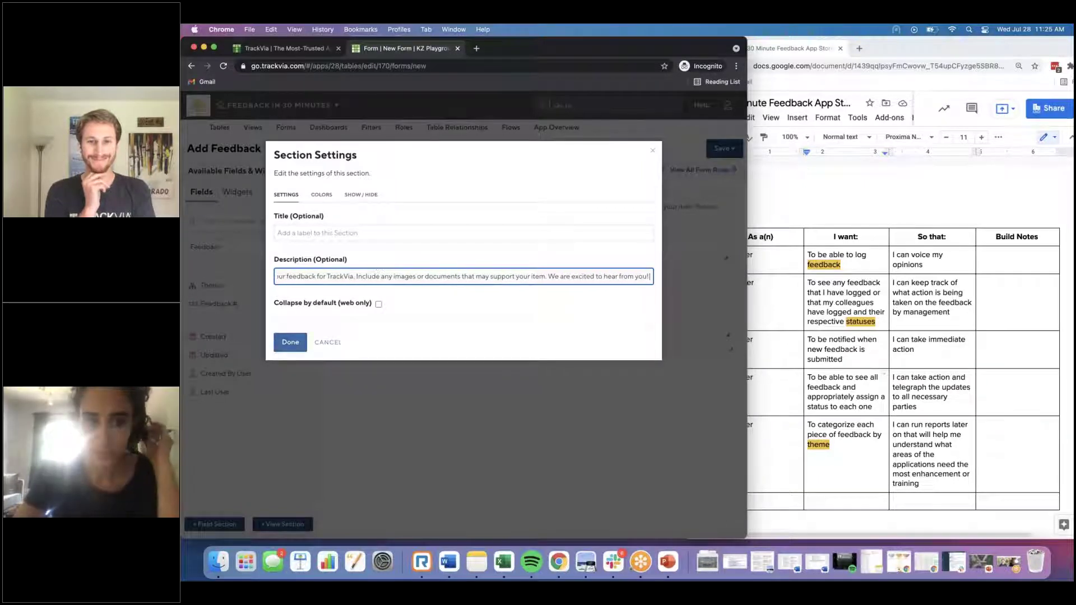
pyautogui.press('Return')
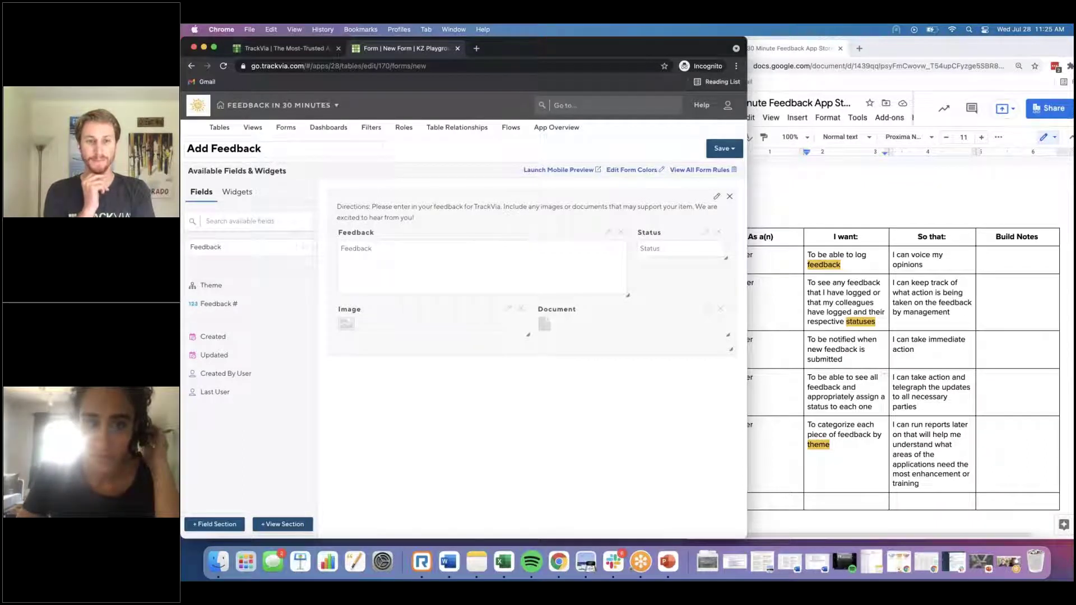
pyautogui.click(725, 148)
pyautogui.click(723, 168)
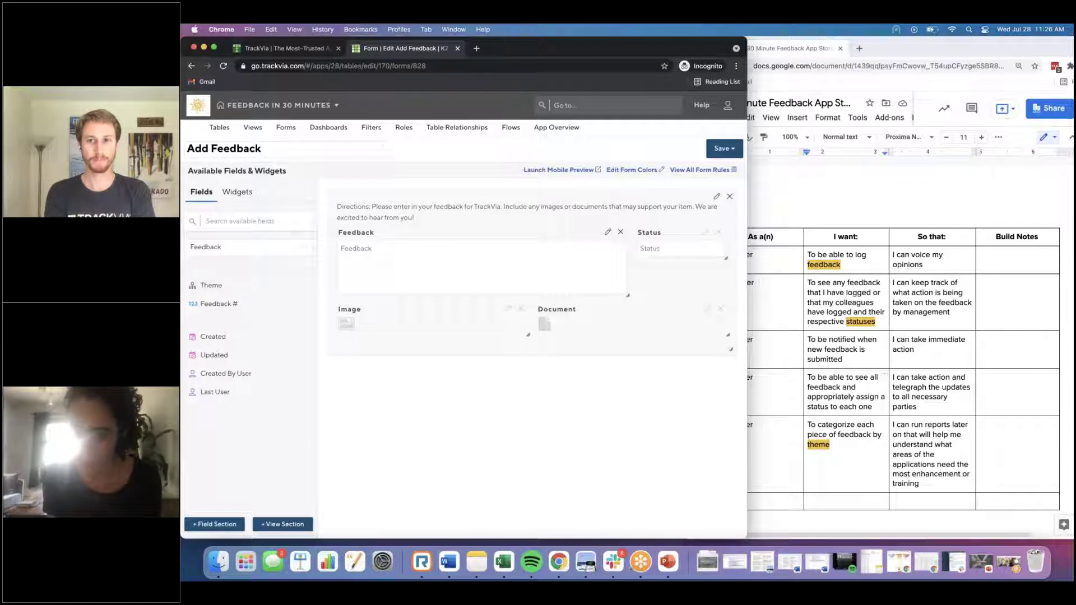
# Step: Save a copy of the form named 'View/Edit Feedback - End User'
pyautogui.click(723, 148)
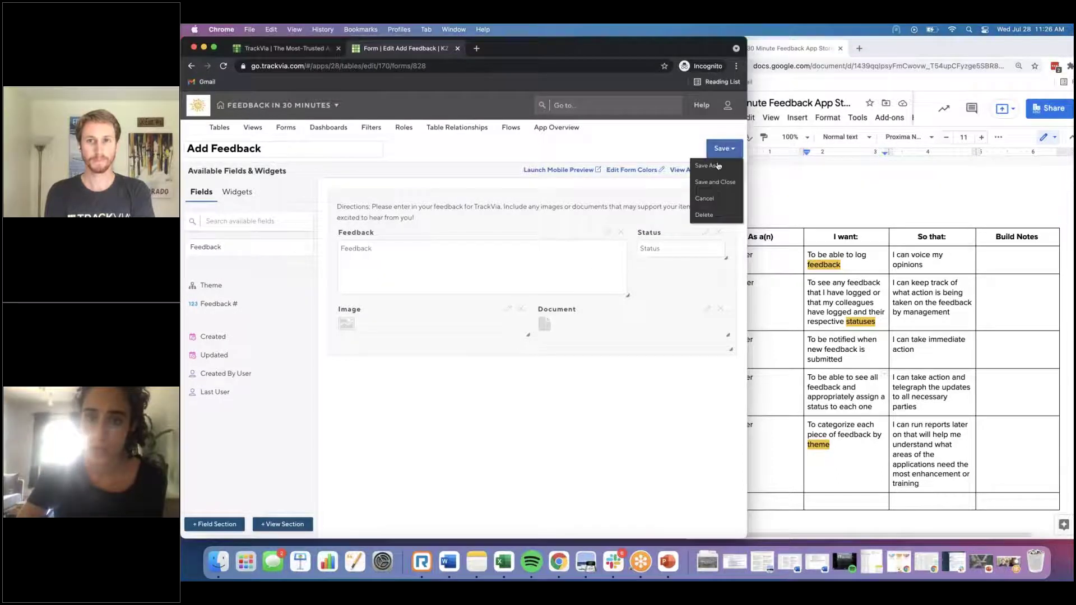
pyautogui.click(707, 166)
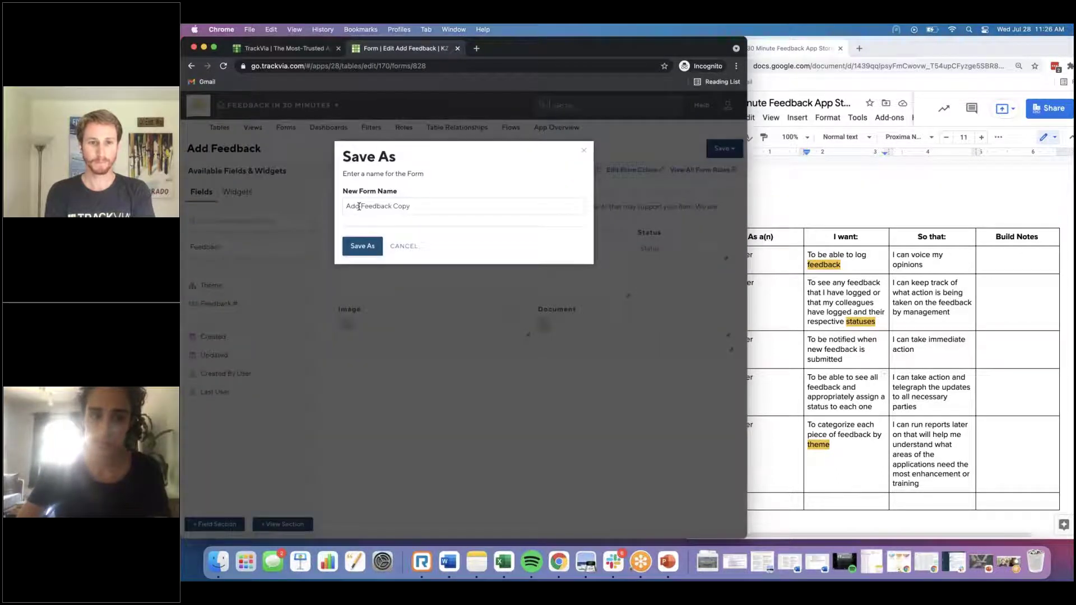
pyautogui.doubleClick(359, 207)
pyautogui.write('View/Edit')
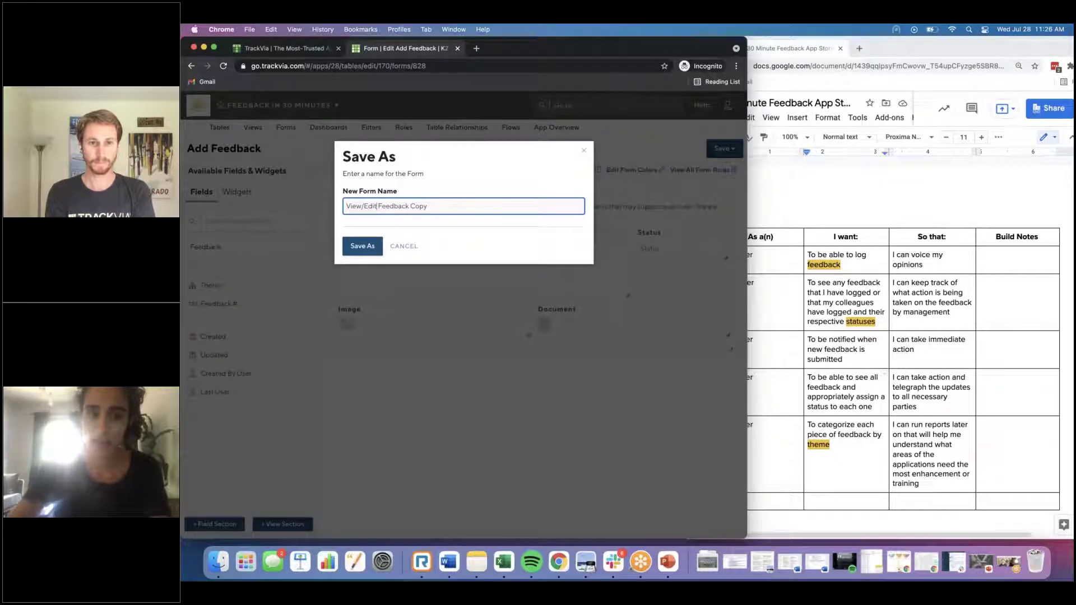
pyautogui.hotkey('shift', 'End')
pyautogui.write('- End User')
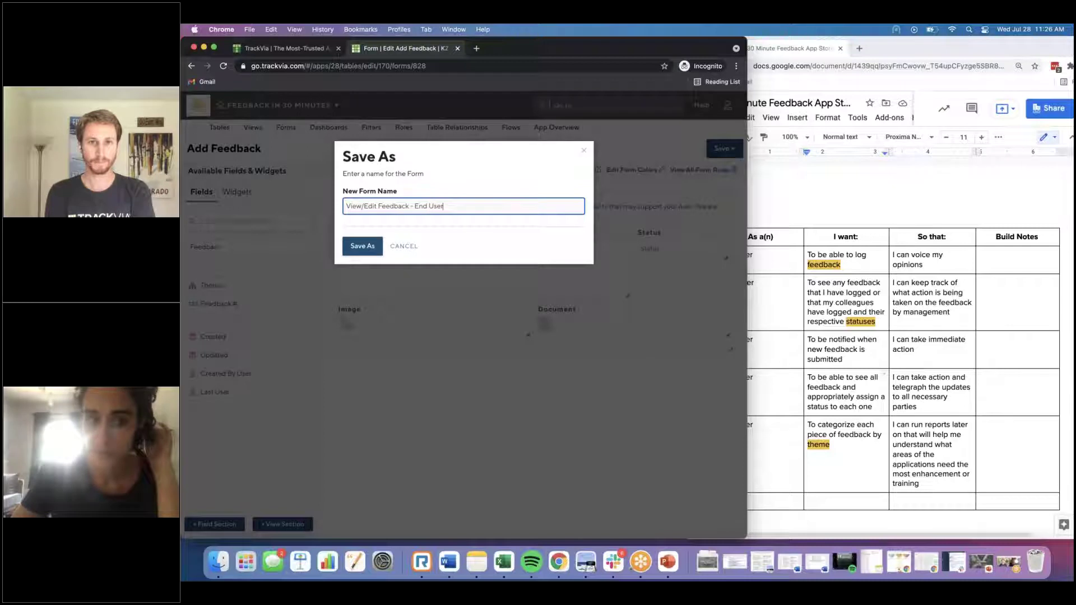
pyautogui.click(366, 253)
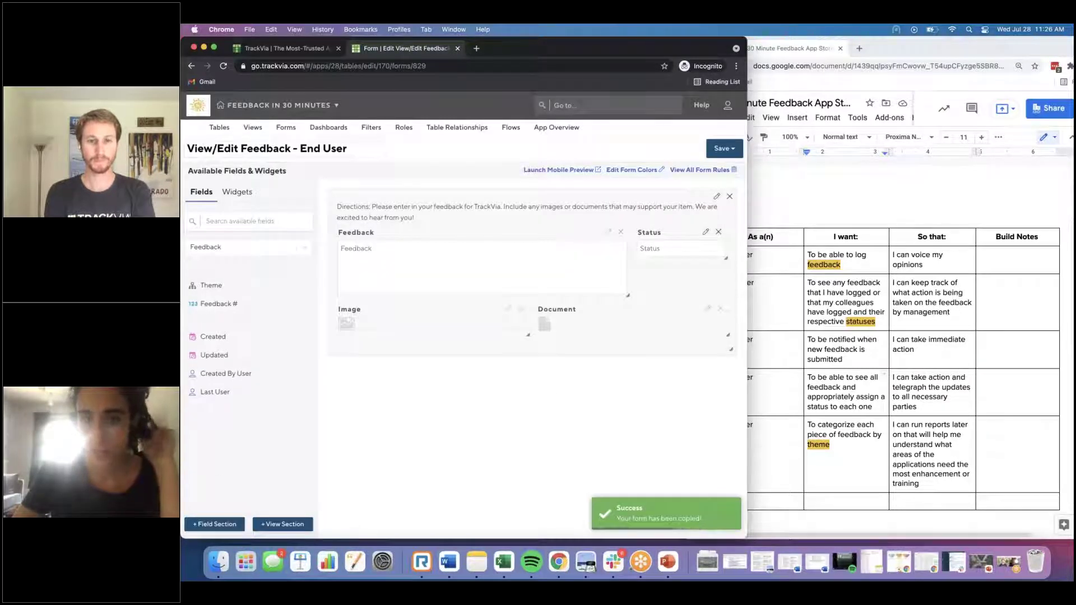
# Step: Delete the directions description from the copy's section
pyautogui.click(716, 196)
pyautogui.tripleClick(446, 270)
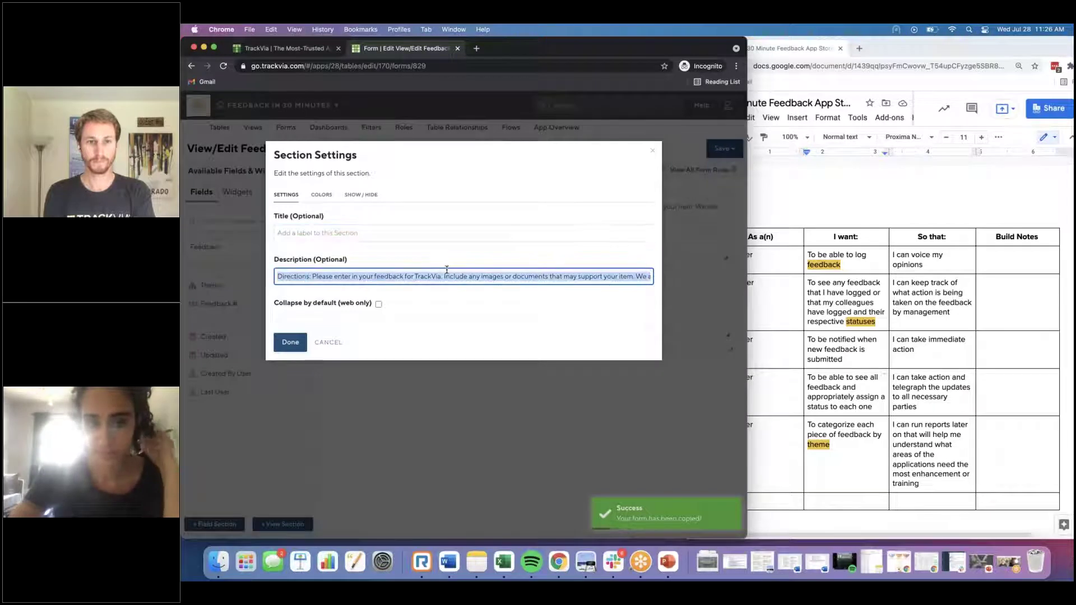
pyautogui.press('BackSpace')
pyautogui.click(291, 342)
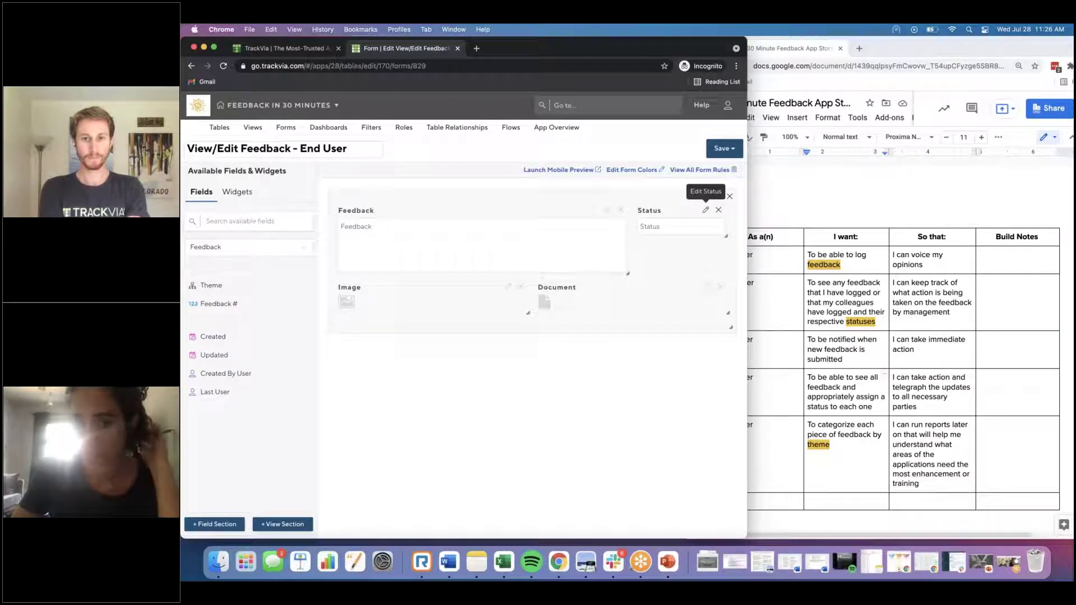
pyautogui.click(706, 210)
# Step: Make Status read-only, add Feedback # to the top row and move Feedback below it
pyautogui.click(311, 364)
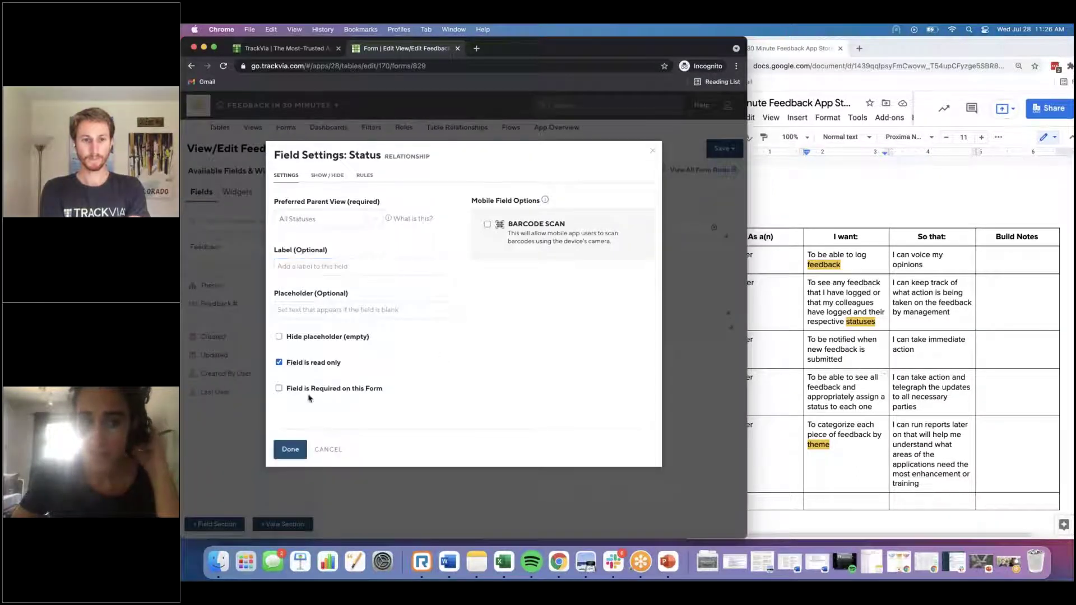
pyautogui.click(290, 450)
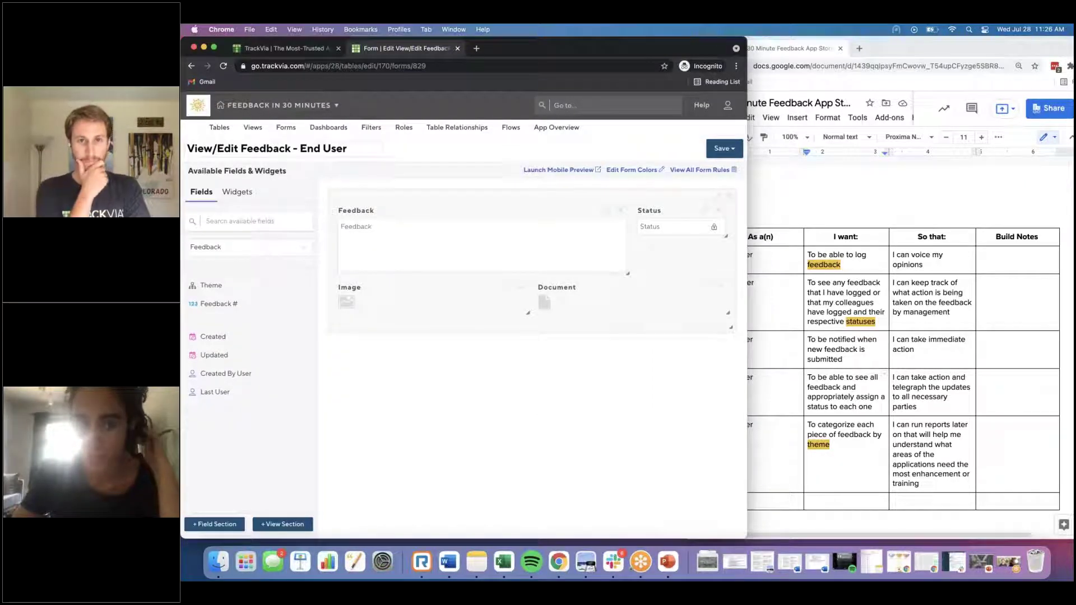
pyautogui.moveTo(497, 286)
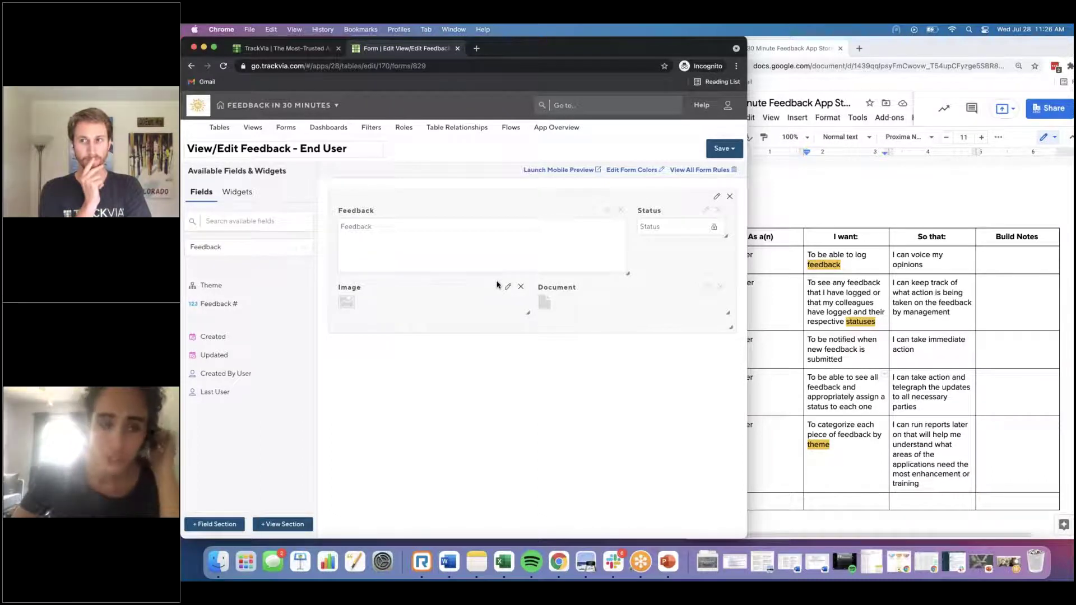
pyautogui.moveTo(575, 220)
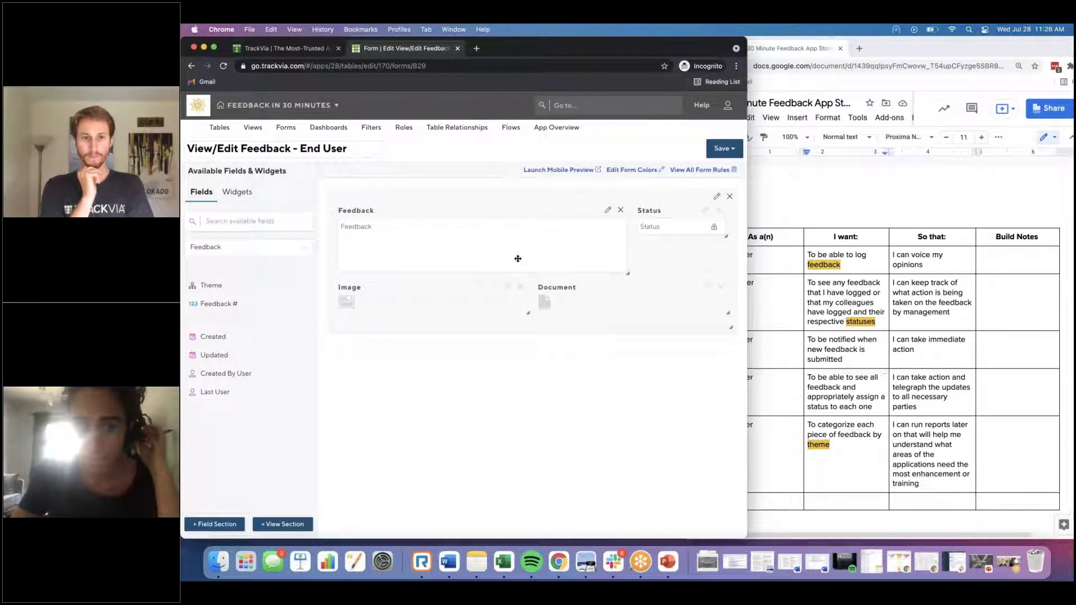
pyautogui.moveTo(221, 303); pyautogui.dragTo(379, 223)
pyautogui.moveTo(486, 251); pyautogui.dragTo(358, 291)
# Step: Add a read-only Theme field with All Themes parent view, with Status beside it
pyautogui.moveTo(211, 285); pyautogui.dragTo(493, 223)
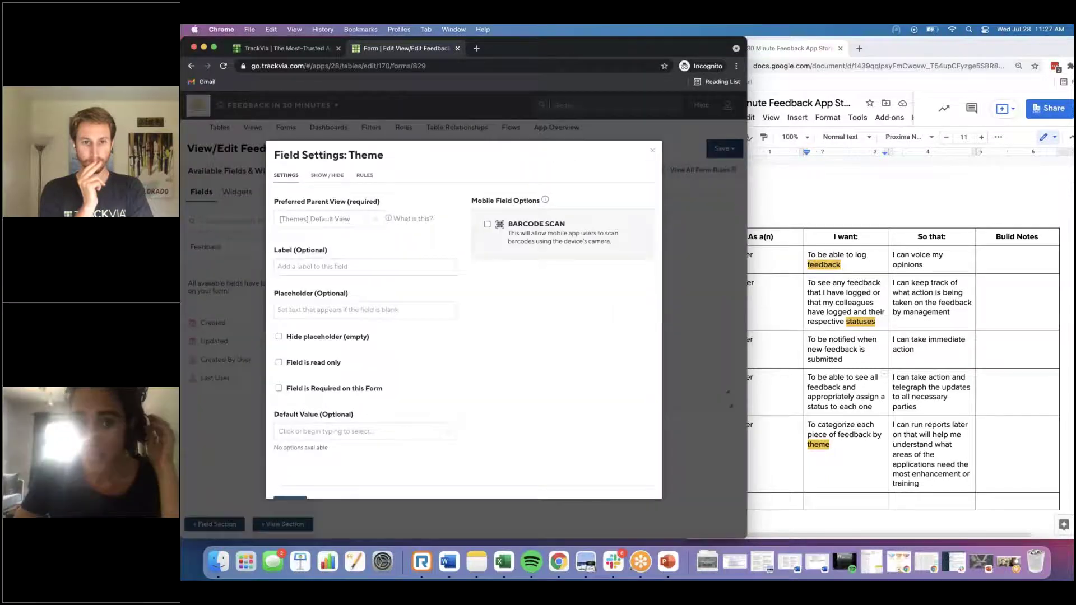
pyautogui.click(347, 224)
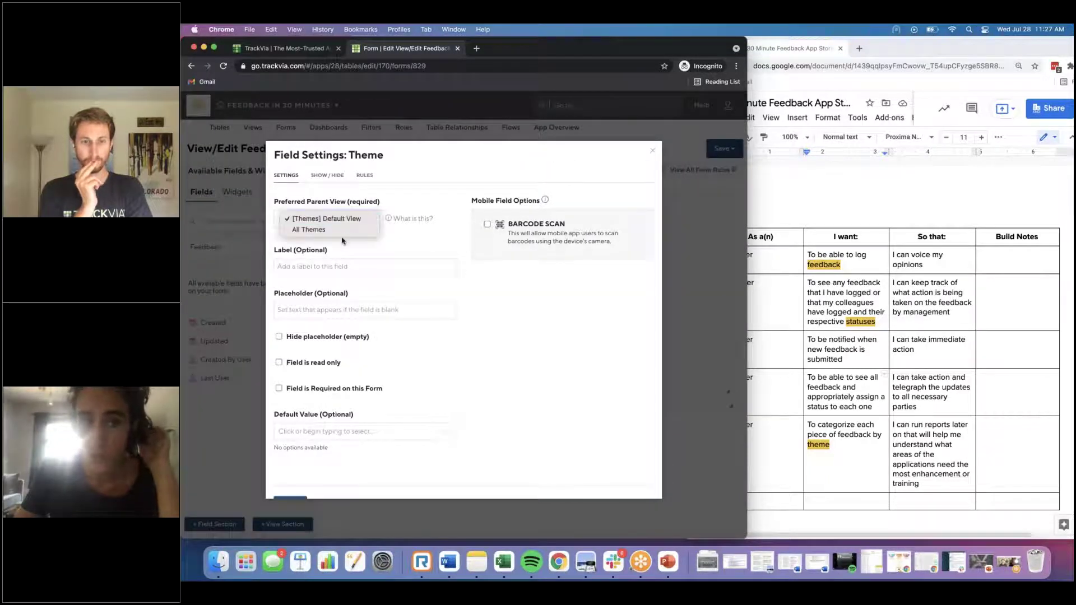
pyautogui.click(331, 407)
pyautogui.scroll(-1, 317, 353)
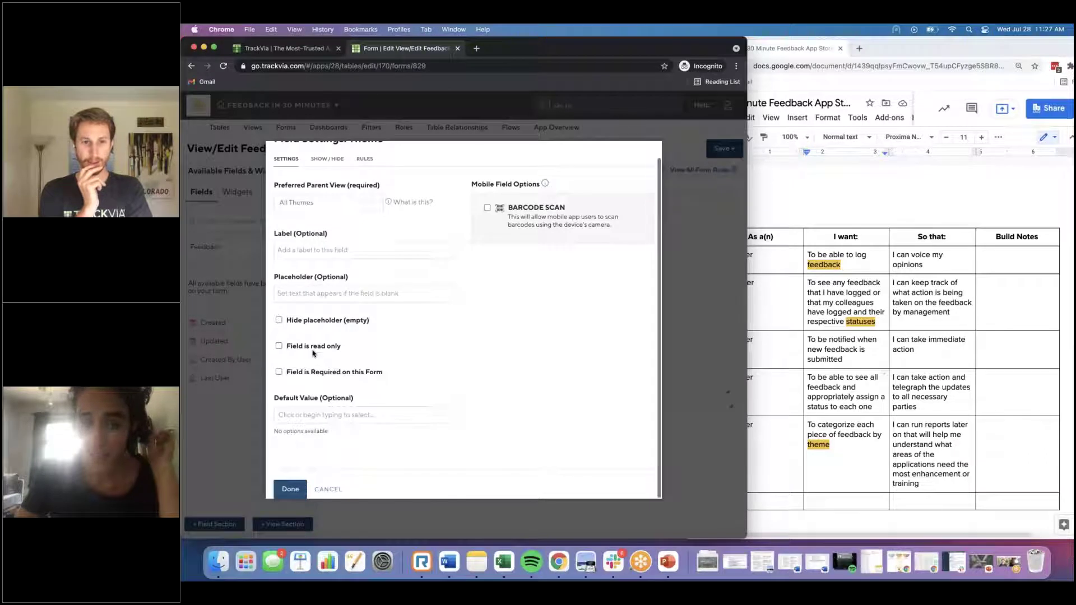
pyautogui.click(319, 349)
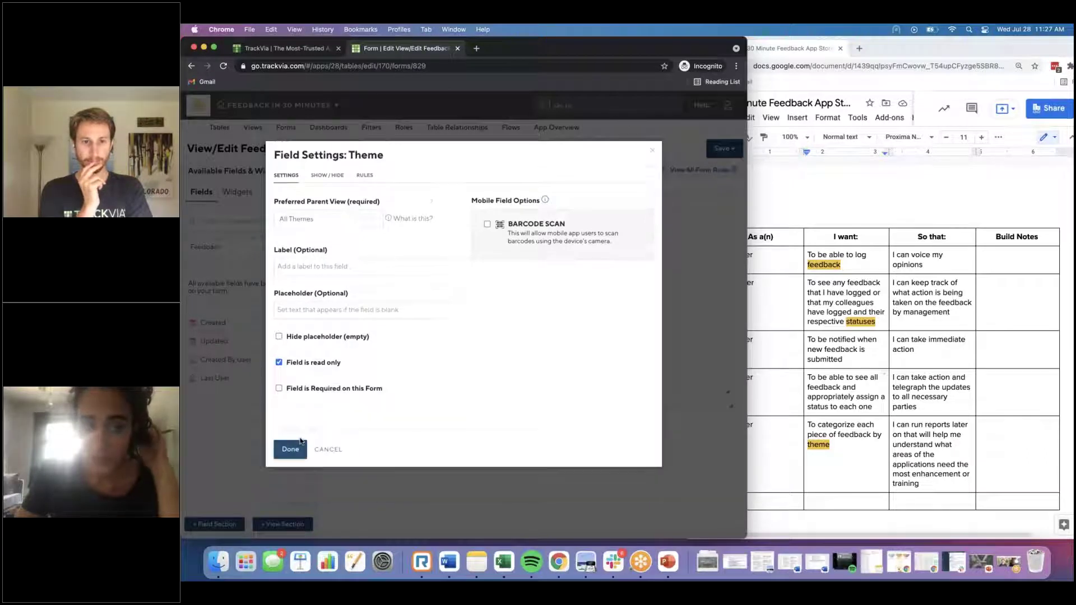
pyautogui.click(289, 447)
pyautogui.moveTo(547, 237); pyautogui.dragTo(547, 237)
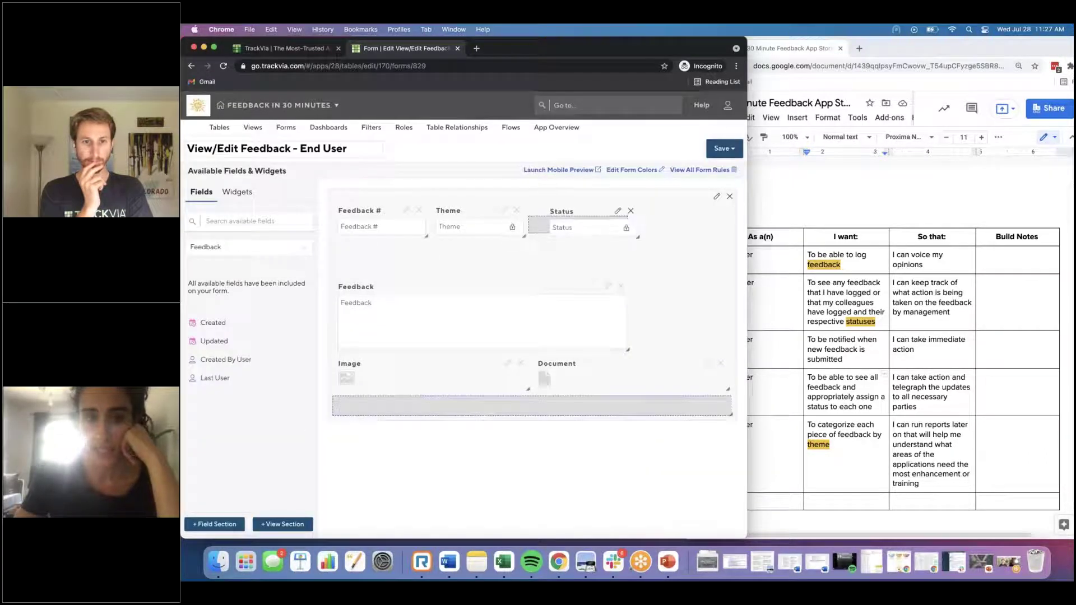
# Step: Put a spacer between Feedback # and Theme, widen Feedback, and add a spacer row below Image and Document
pyautogui.click(242, 195)
pyautogui.moveTo(204, 273); pyautogui.dragTo(687, 227)
pyautogui.moveTo(530, 234); pyautogui.dragTo(476, 227)
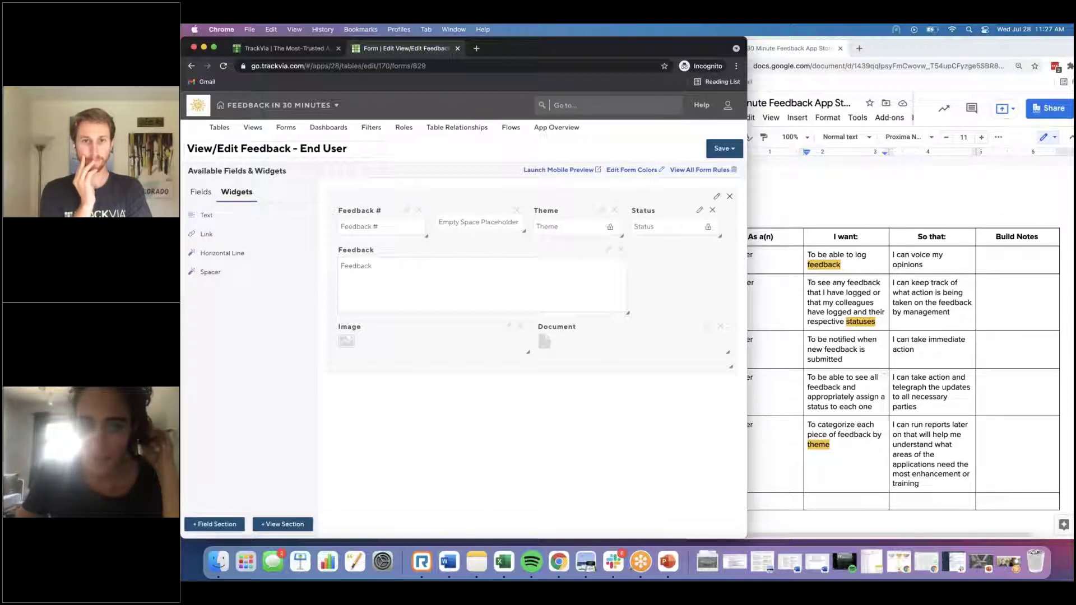
pyautogui.moveTo(627, 313); pyautogui.dragTo(714, 314)
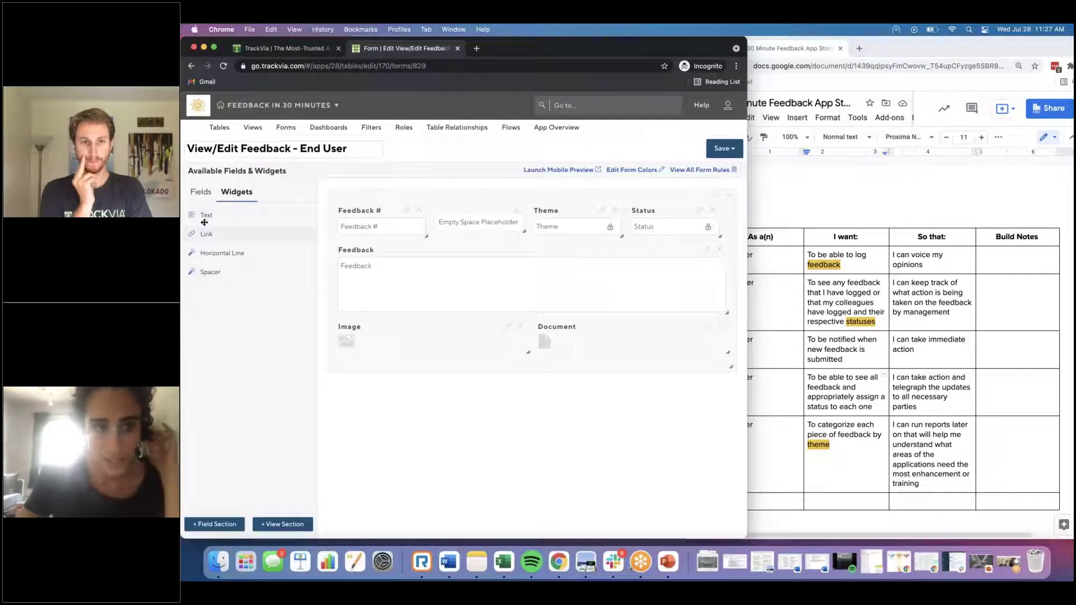
pyautogui.moveTo(202, 270); pyautogui.dragTo(381, 370)
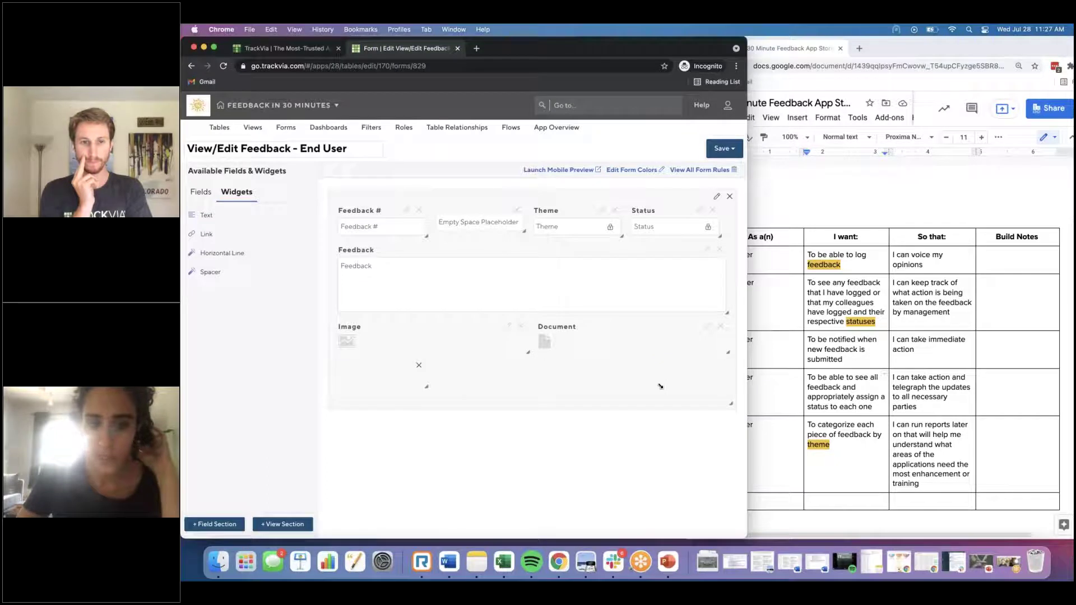
# Step: Add Created, Created By User and Updated in a new bottom row and save the form
pyautogui.click(201, 192)
pyautogui.moveTo(213, 323); pyautogui.dragTo(353, 416)
pyautogui.moveTo(224, 340); pyautogui.dragTo(347, 416)
pyautogui.moveTo(214, 323); pyautogui.dragTo(665, 406)
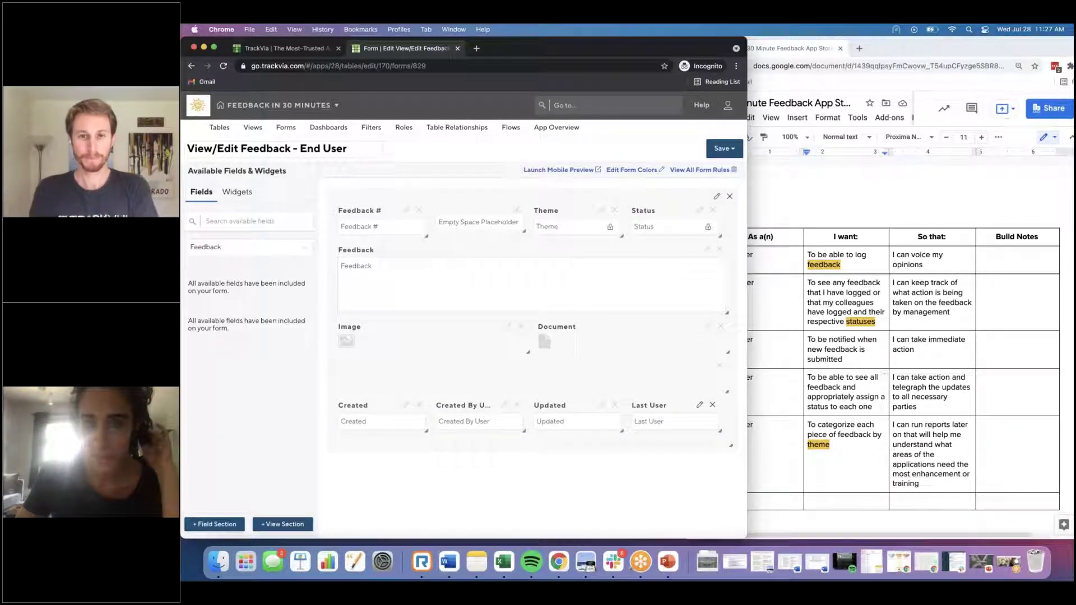
pyautogui.click(722, 148)
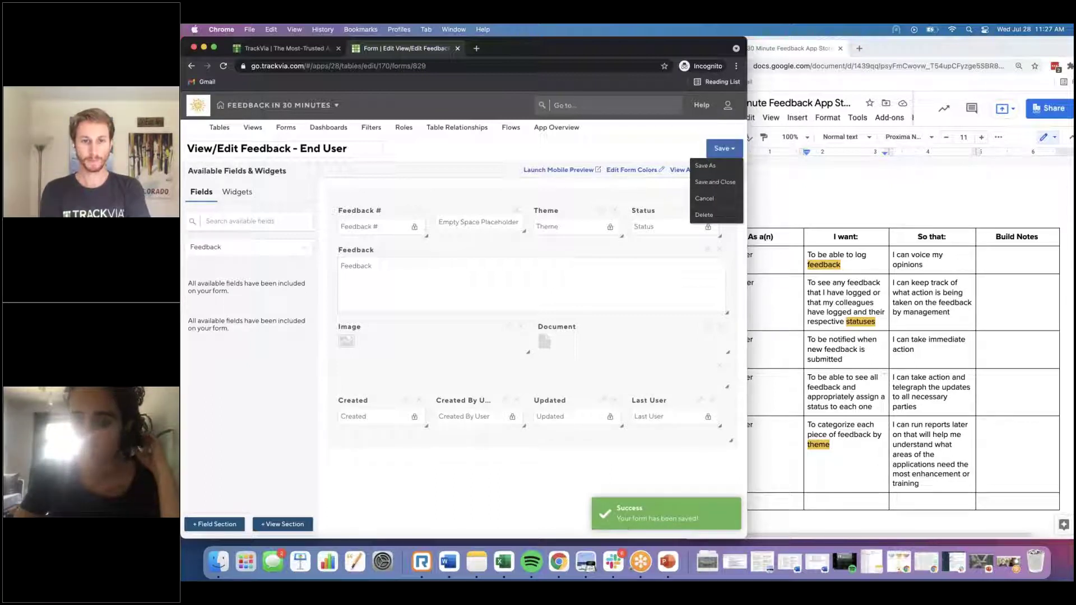
# Step: Save a copy of the form as View/Edit Feedback - Managers
pyautogui.click(705, 165)
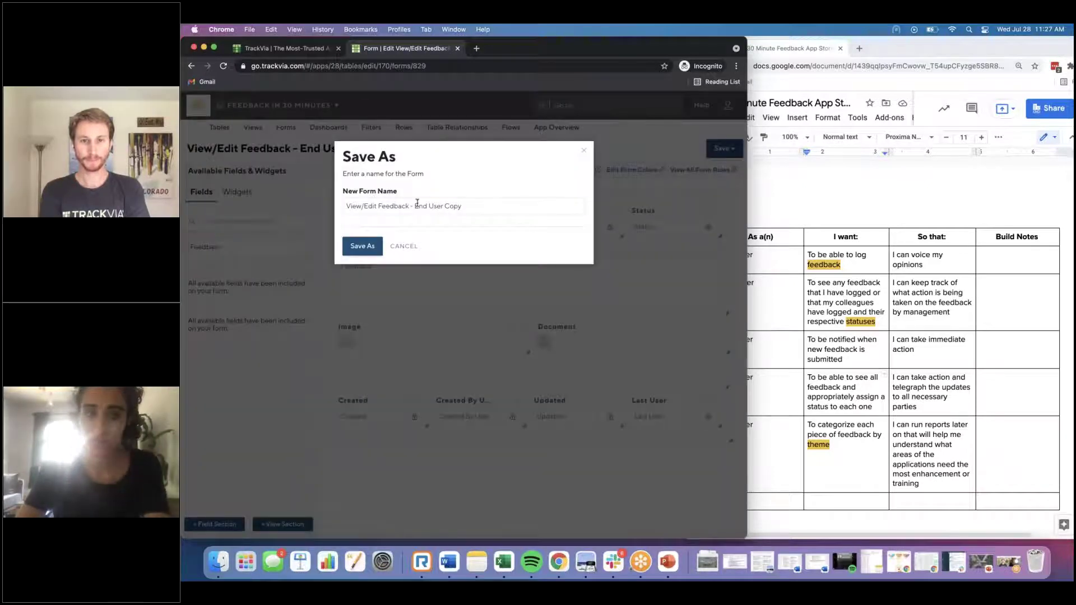
pyautogui.moveTo(414, 206); pyautogui.dragTo(492, 206)
pyautogui.write('Ma')
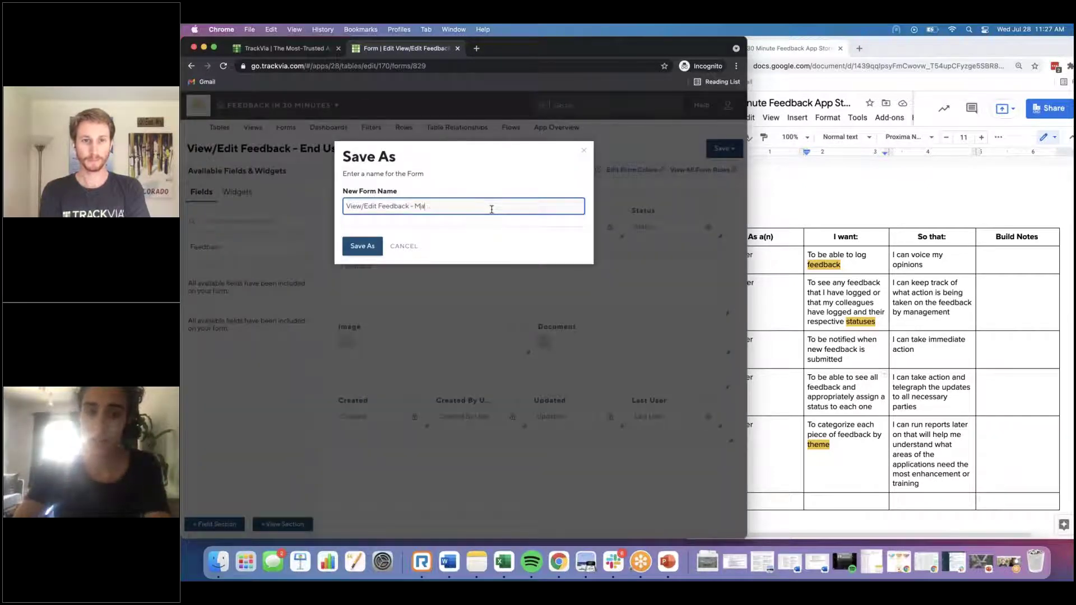
pyautogui.write('nagement')
pyautogui.press('BackSpace')
pyautogui.press('BackSpace')
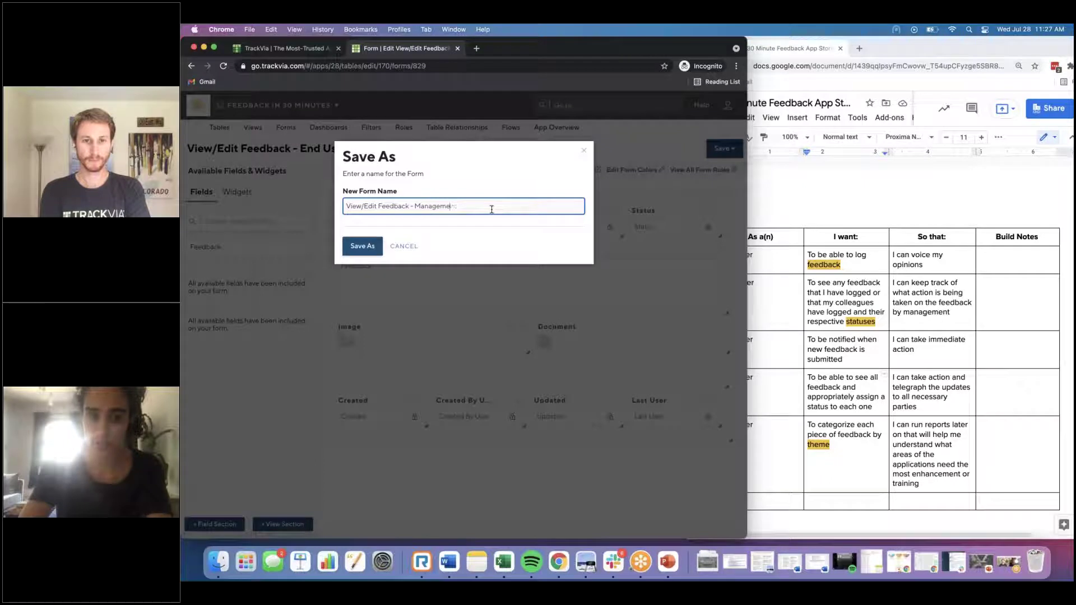
pyautogui.click(362, 246)
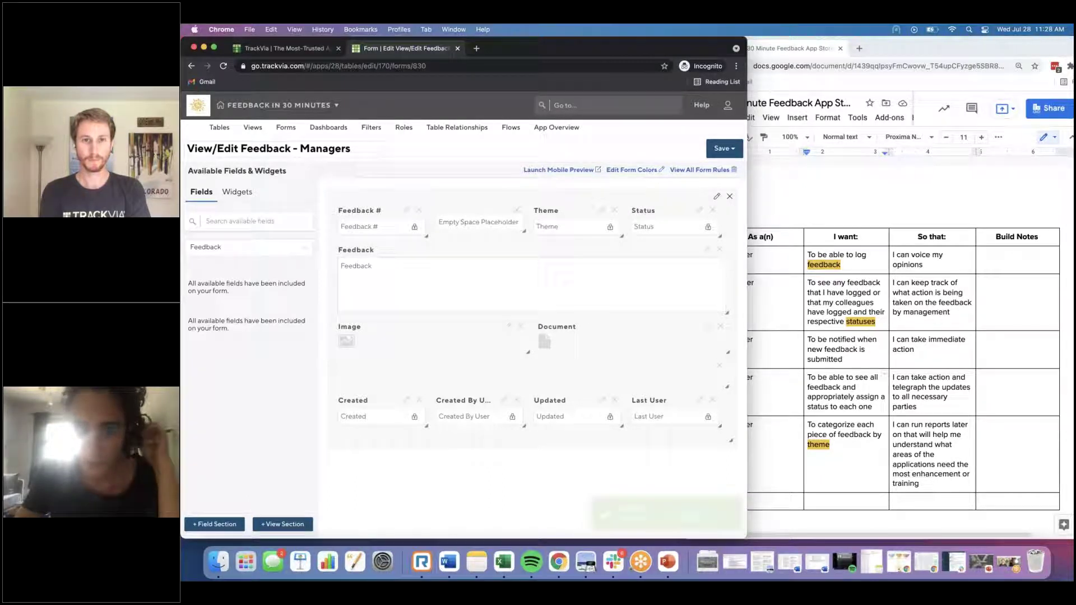
# Step: Make Theme and Status editable and required on the Managers form
pyautogui.click(600, 213)
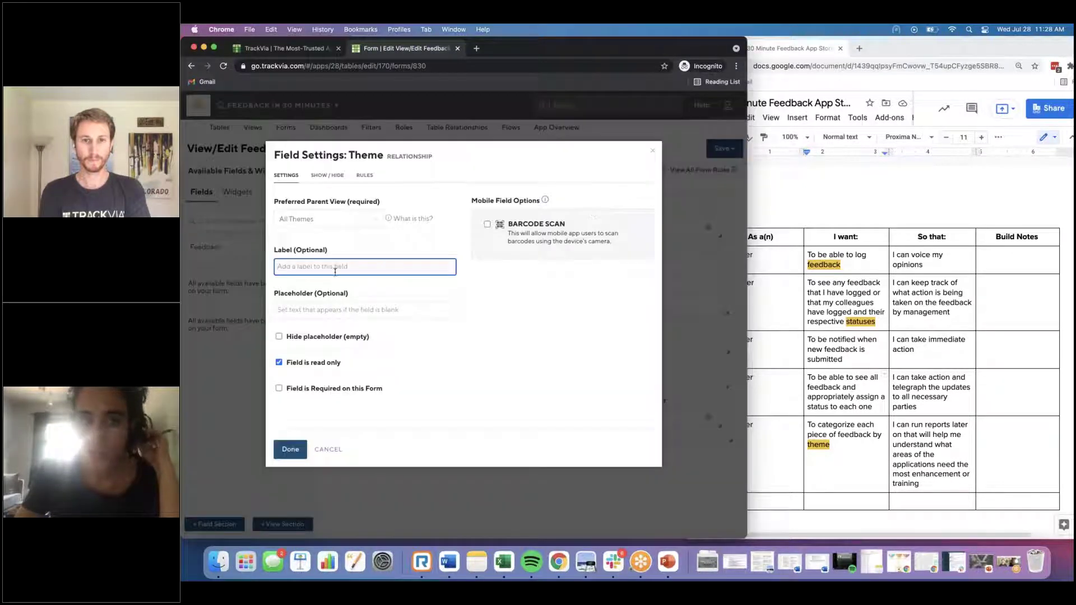
pyautogui.click(320, 365)
pyautogui.click(320, 388)
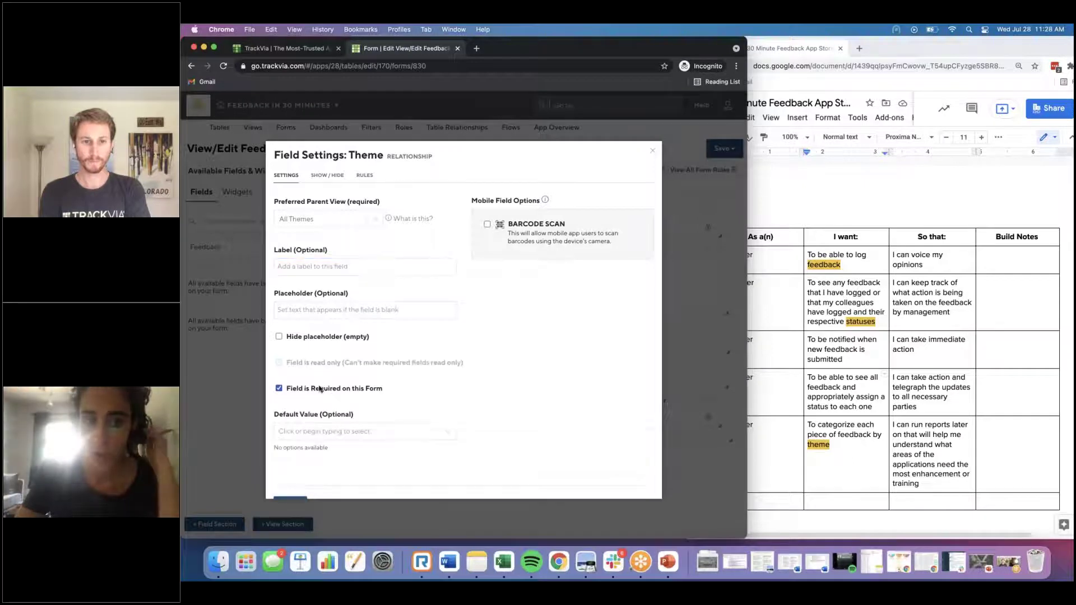
pyautogui.scroll(-1, 315, 444)
pyautogui.click(301, 484)
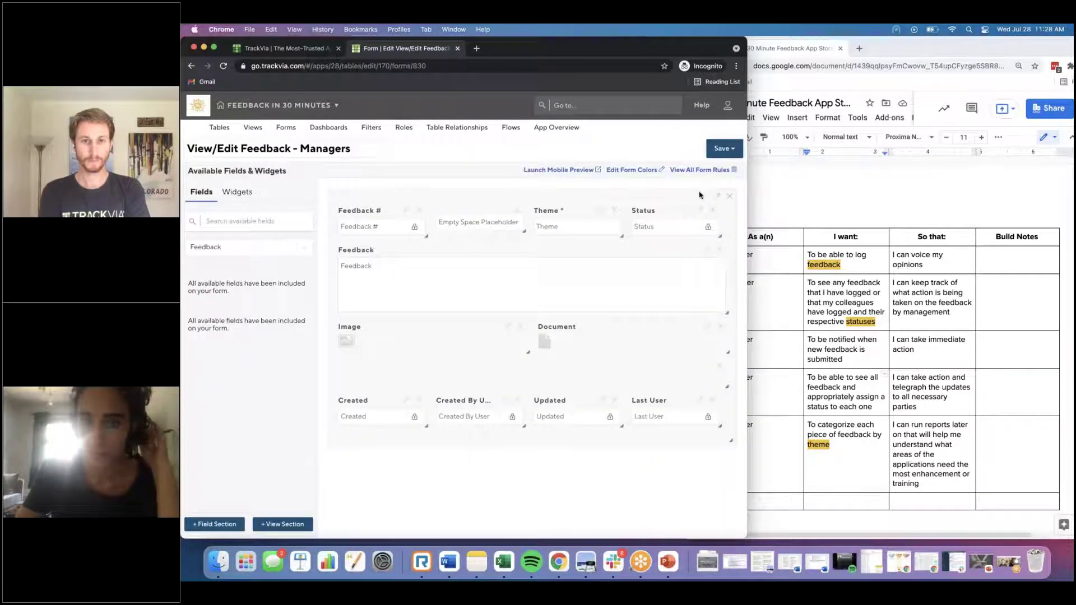
pyautogui.click(699, 210)
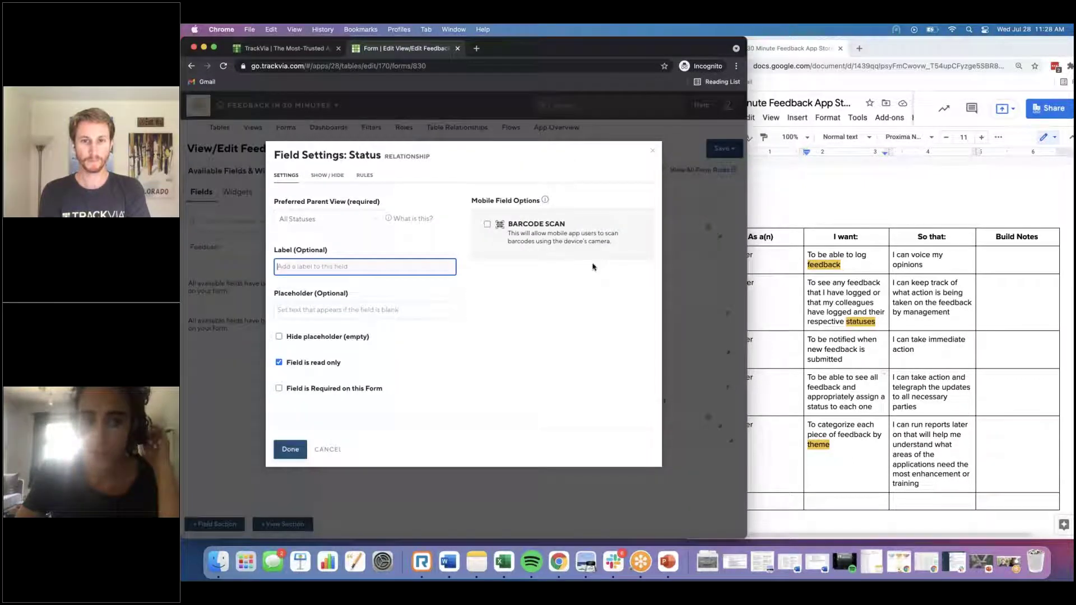
pyautogui.click(321, 364)
pyautogui.click(329, 390)
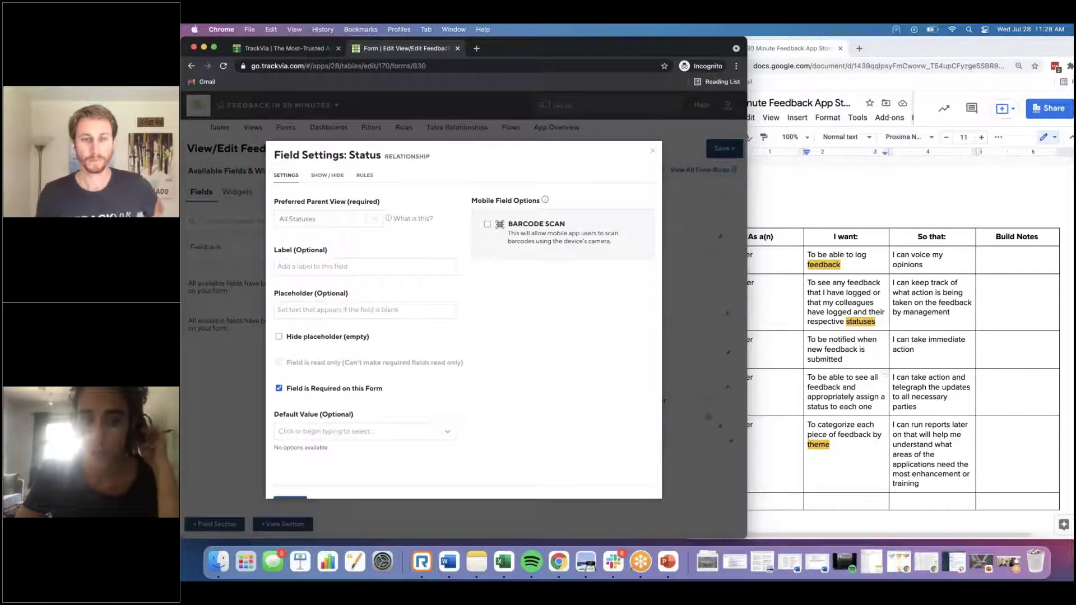
pyautogui.scroll(-1, 314, 448)
pyautogui.click(290, 488)
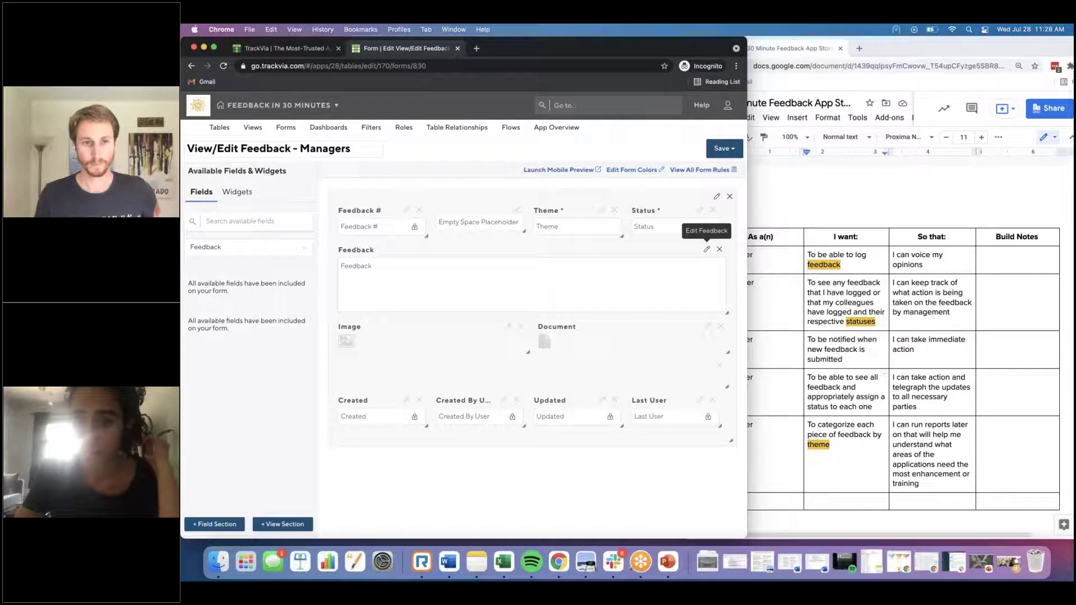
# Step: Make the Feedback field read-only and save the Managers form
pyautogui.click(706, 249)
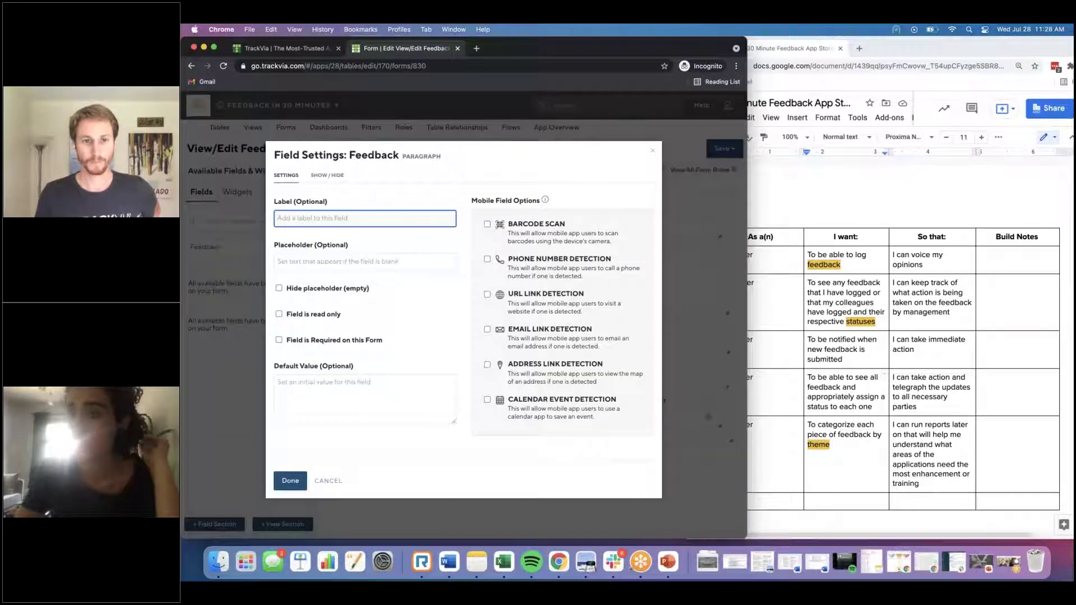
pyautogui.click(319, 316)
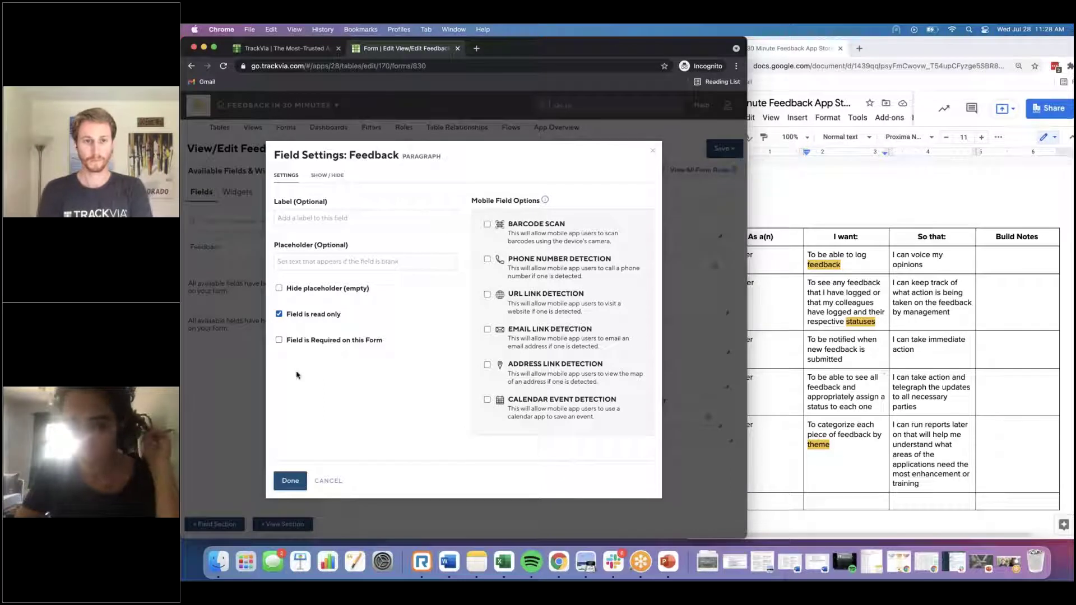
pyautogui.click(290, 480)
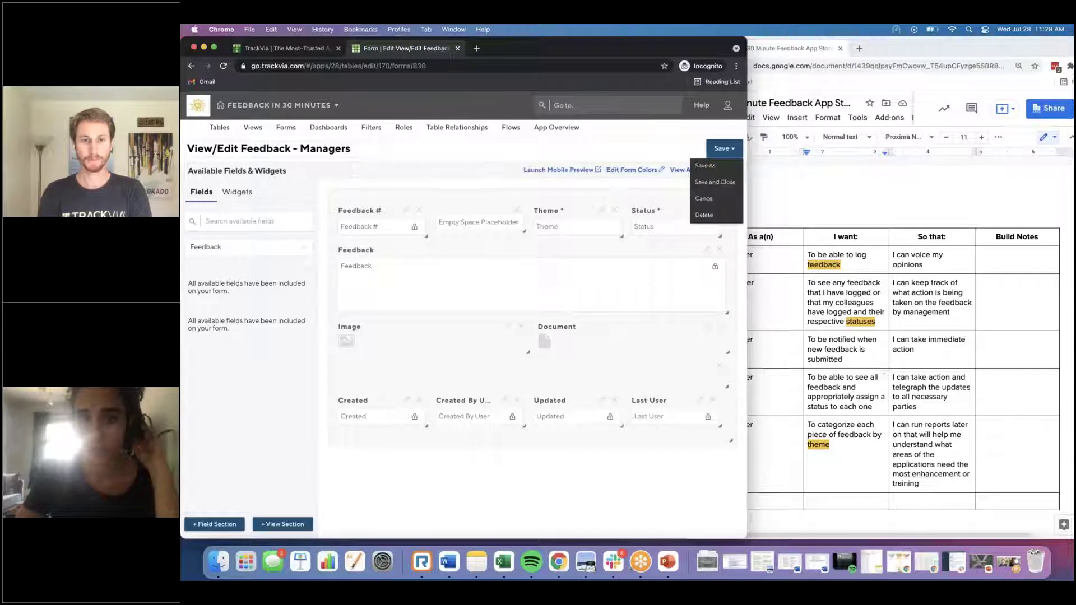
pyautogui.click(723, 147)
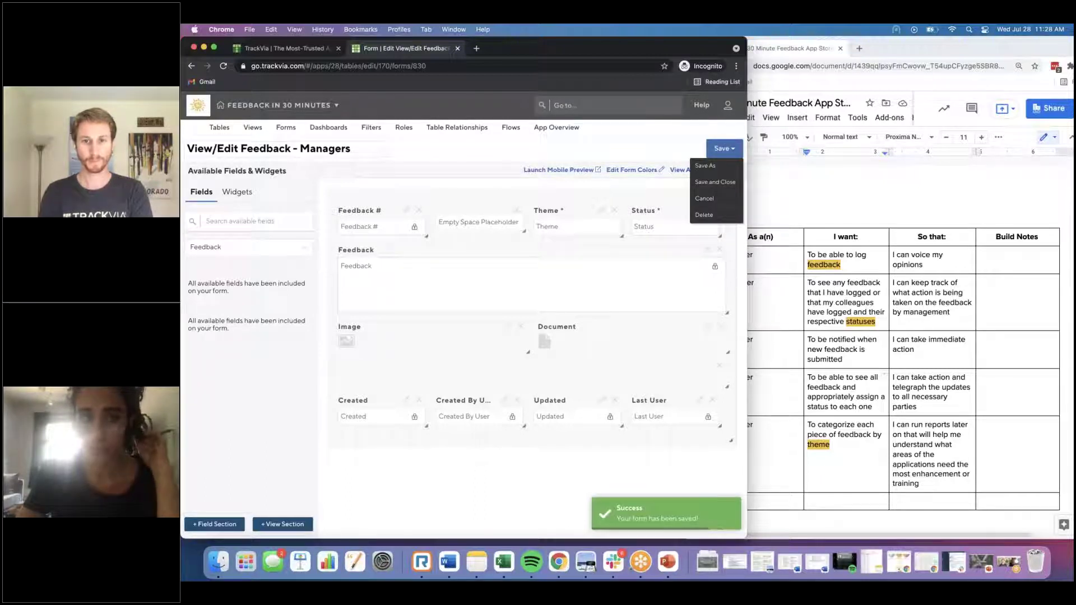
pyautogui.click(285, 127)
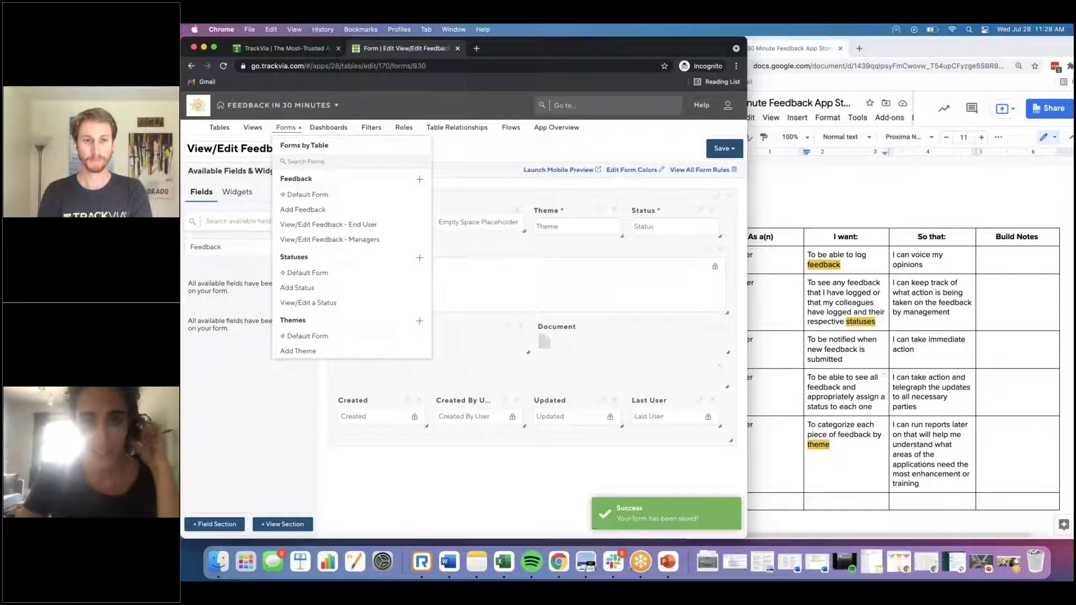
# Step: Open the Add Theme form from the forms list and focus its Theme name field
pyautogui.scroll(-1, 306, 353)
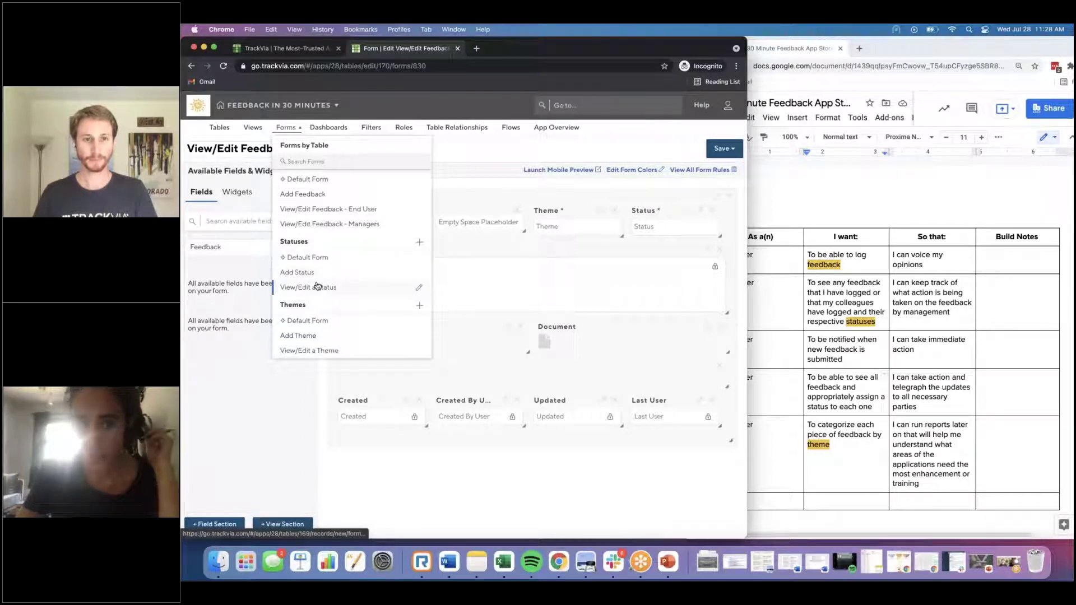
pyautogui.scroll(1, 317, 287)
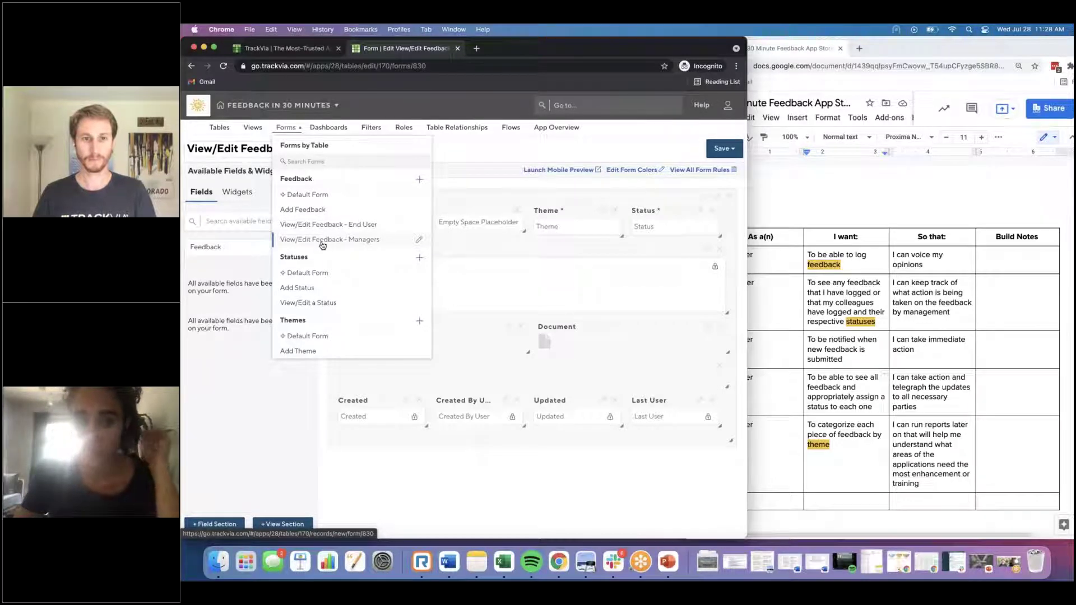
pyautogui.scroll(-1, 322, 245)
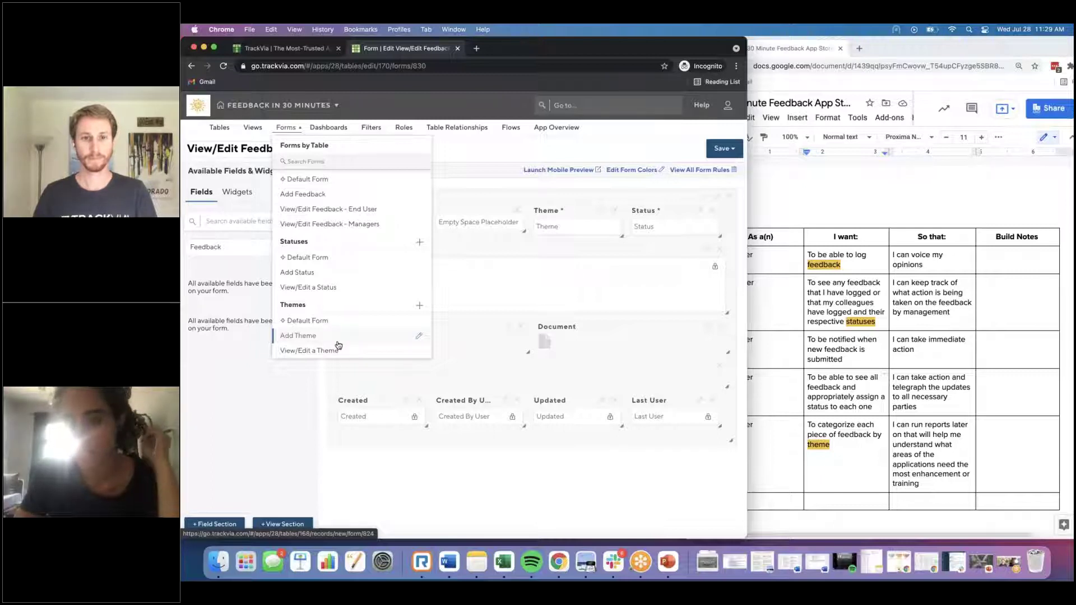
pyautogui.click(307, 336)
pyautogui.click(356, 197)
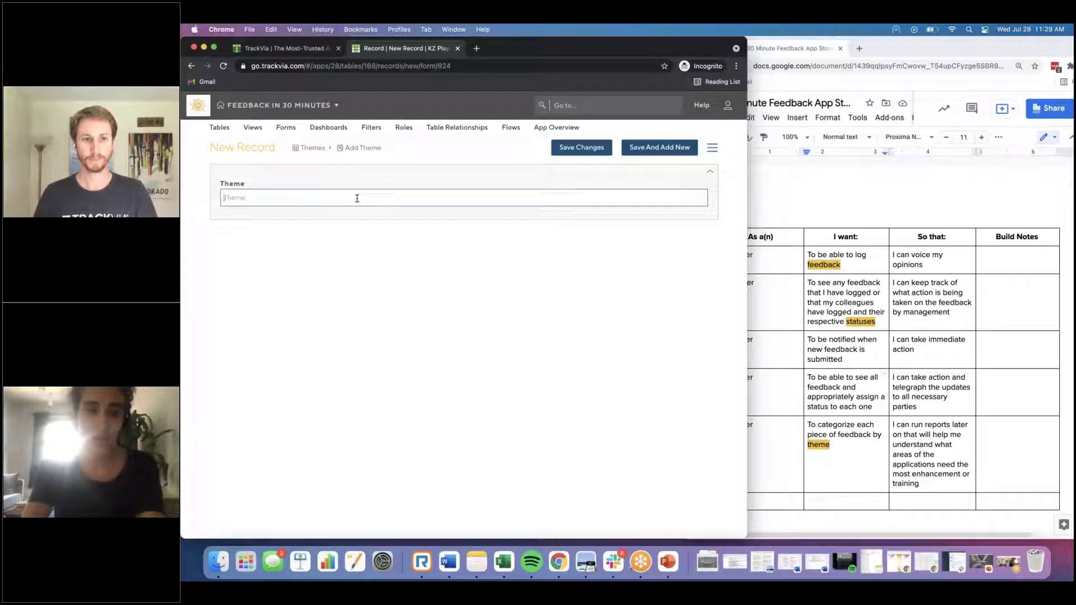
# Step: Save a 'User Permissions' theme record and return to a blank Add Theme form
pyautogui.write('User Permissions')
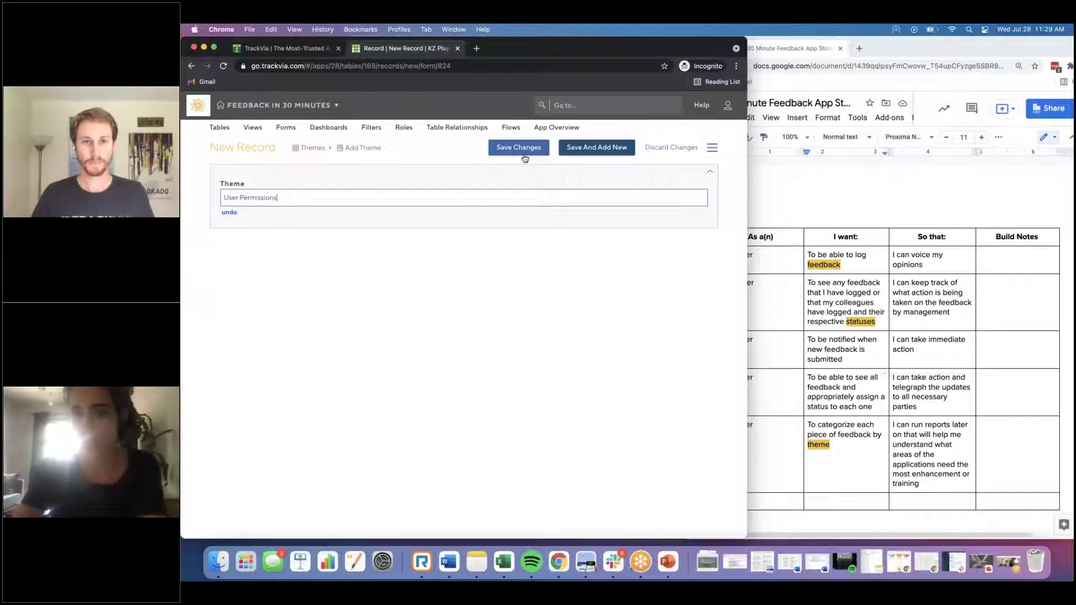
pyautogui.click(523, 152)
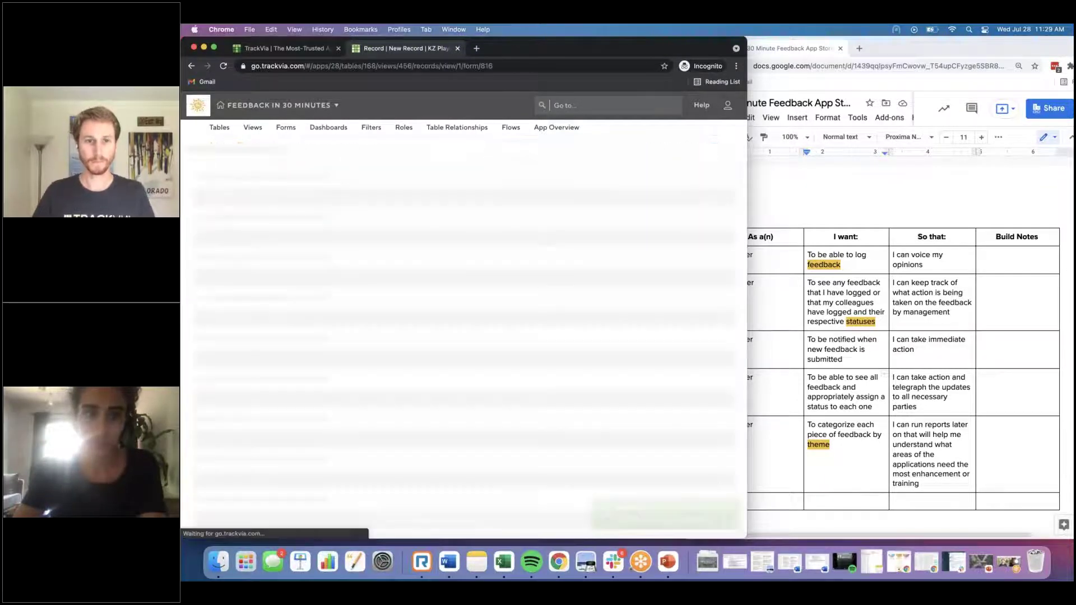
pyautogui.click(394, 152)
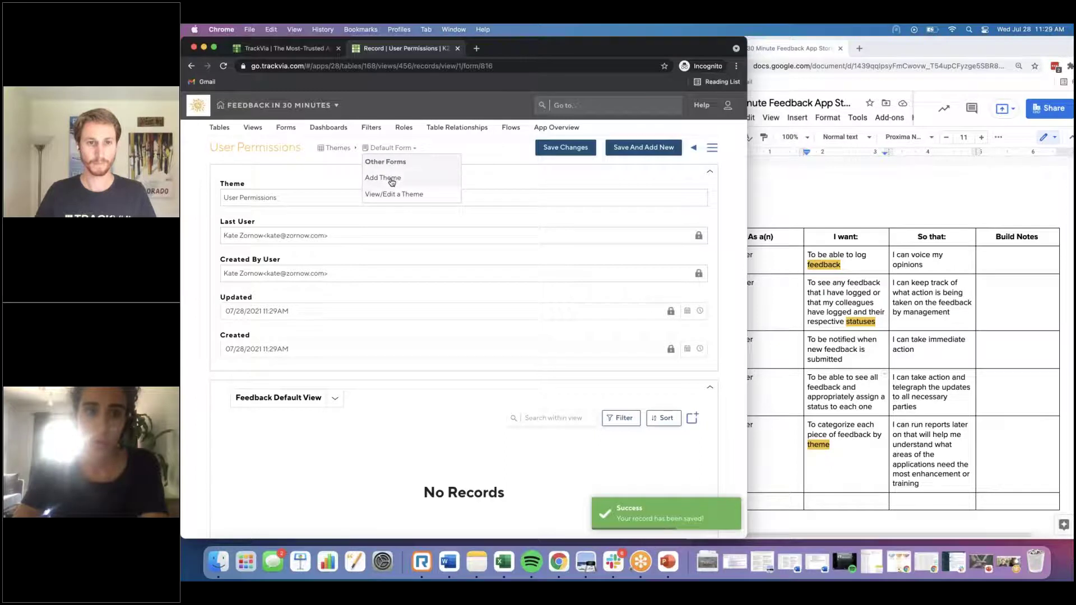
pyautogui.click(389, 177)
pyautogui.click(639, 148)
pyautogui.click(366, 147)
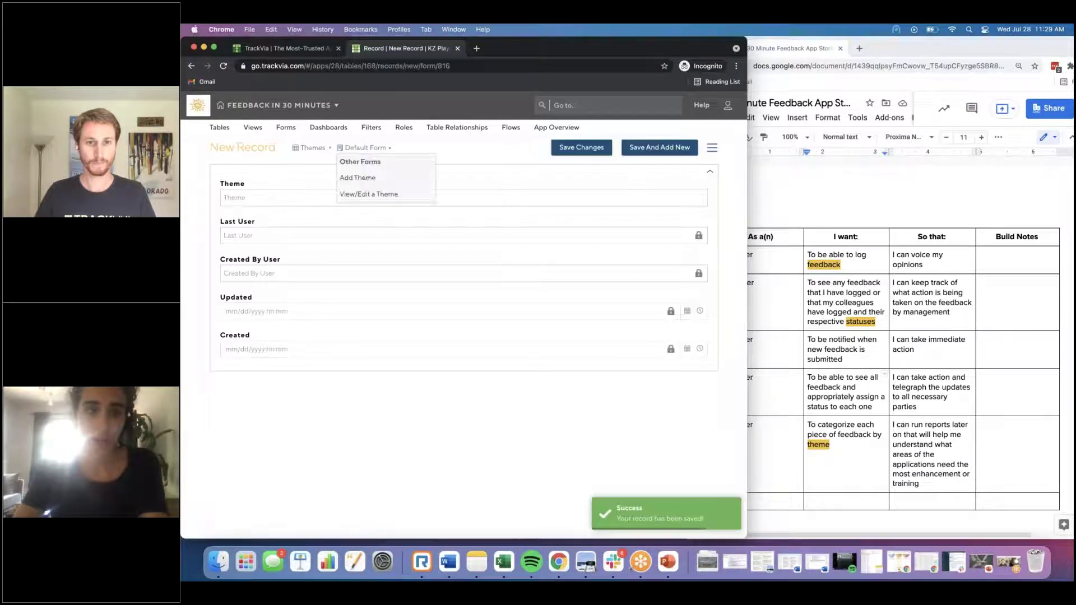
pyautogui.click(361, 179)
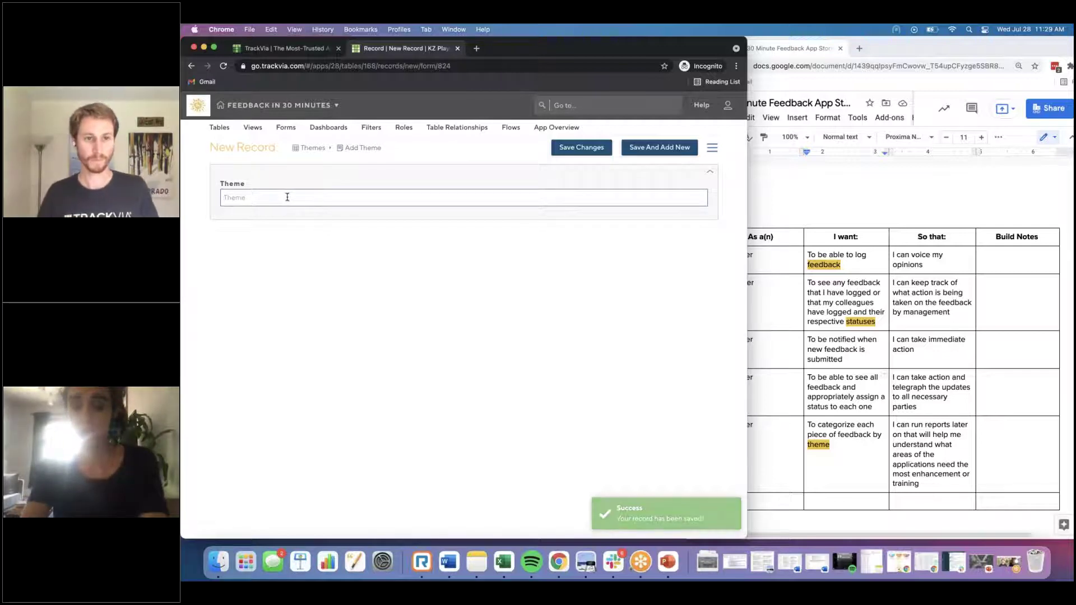
# Step: Save the 'UI/ Experience' theme record and open the Add Status form
pyautogui.write('UI/')
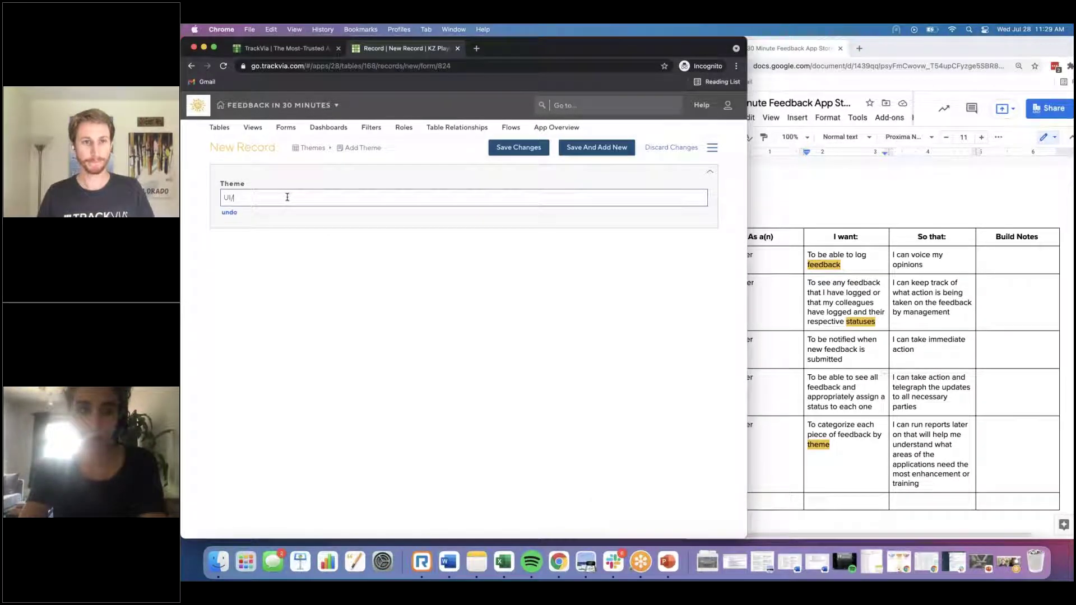
pyautogui.write(' Experience')
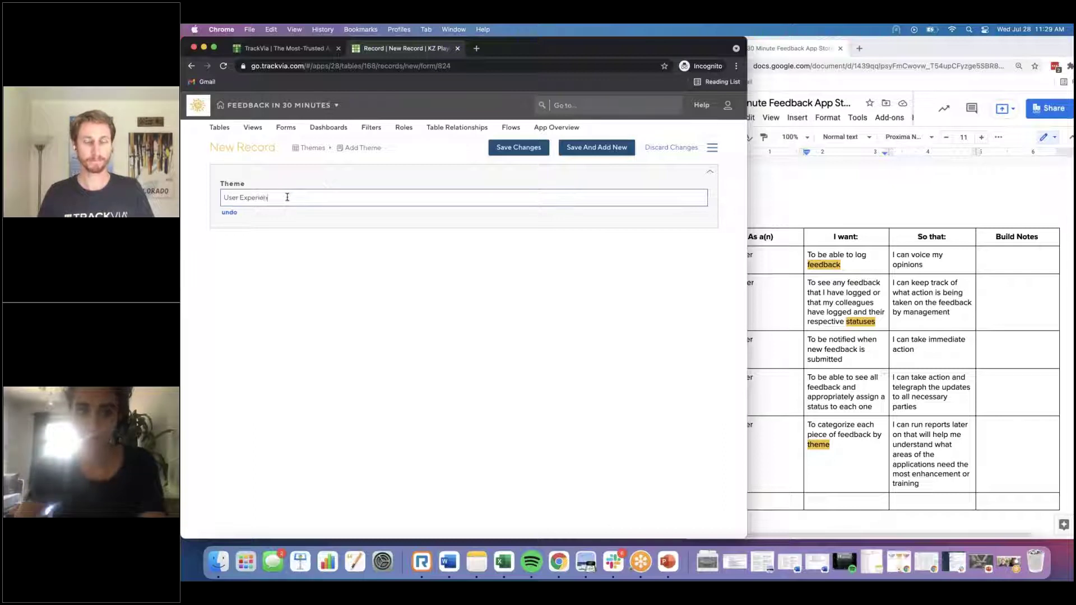
pyautogui.click(518, 147)
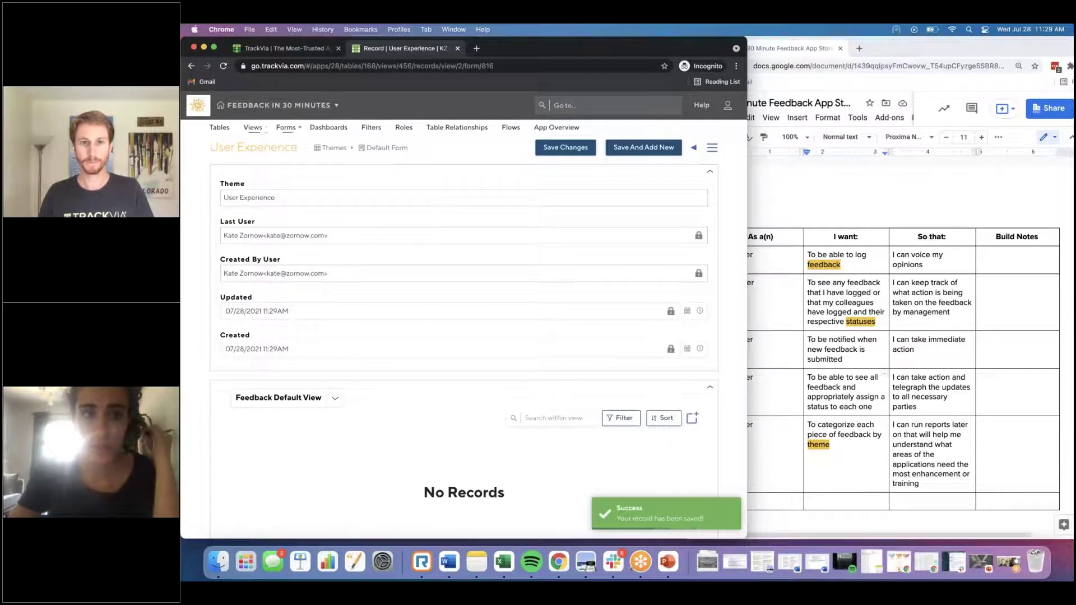
pyautogui.click(285, 128)
pyautogui.click(298, 287)
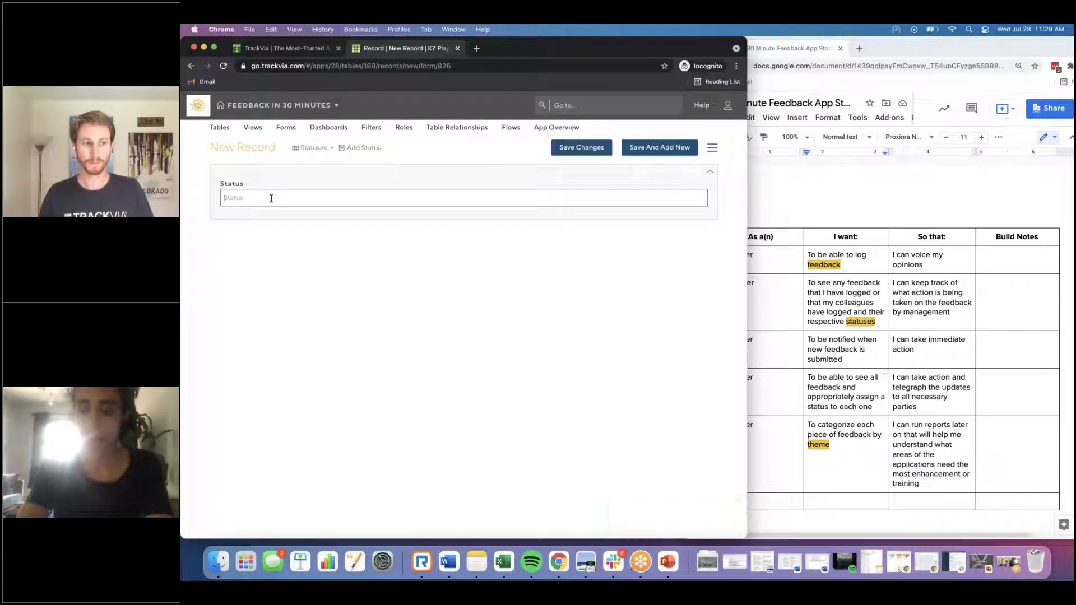
# Step: Add the statuses New, Under Review and Awaiting Employee Review
pyautogui.write('New')
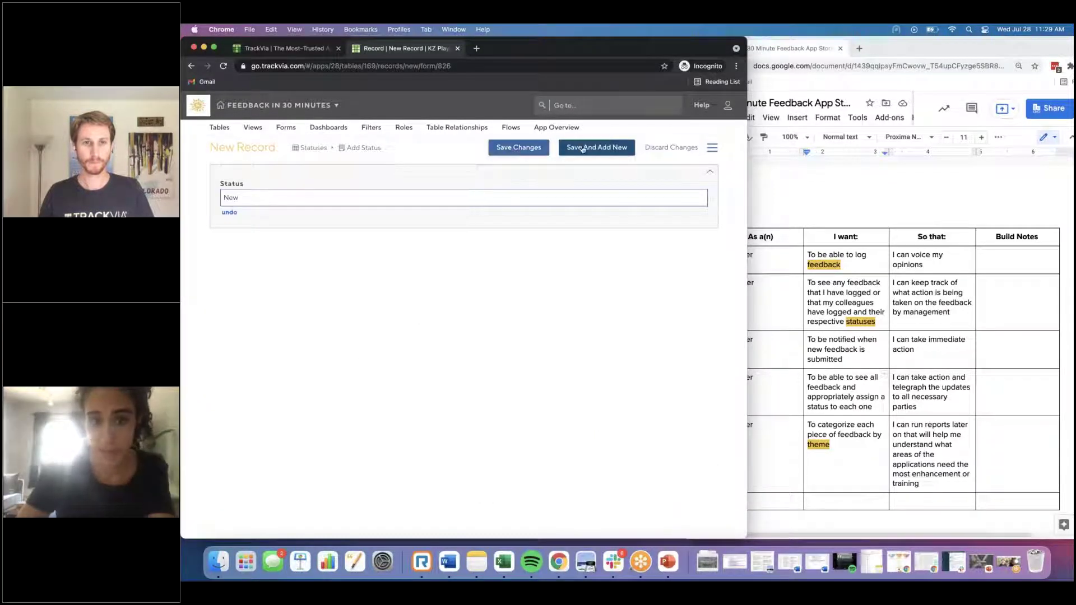
pyautogui.click(660, 147)
pyautogui.click(365, 147)
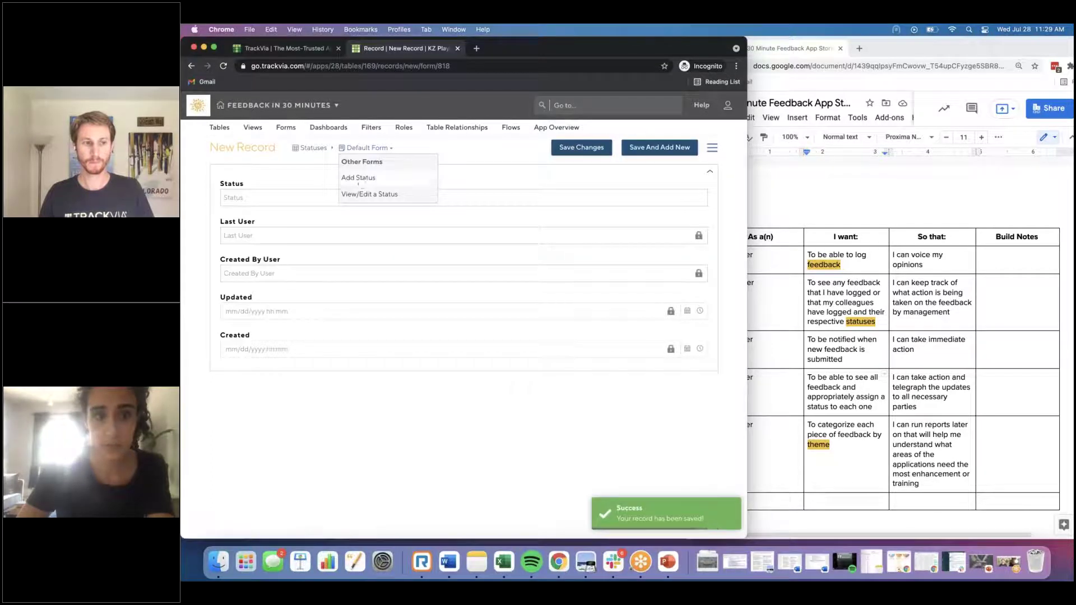
pyautogui.click(363, 178)
pyautogui.write('Under Review')
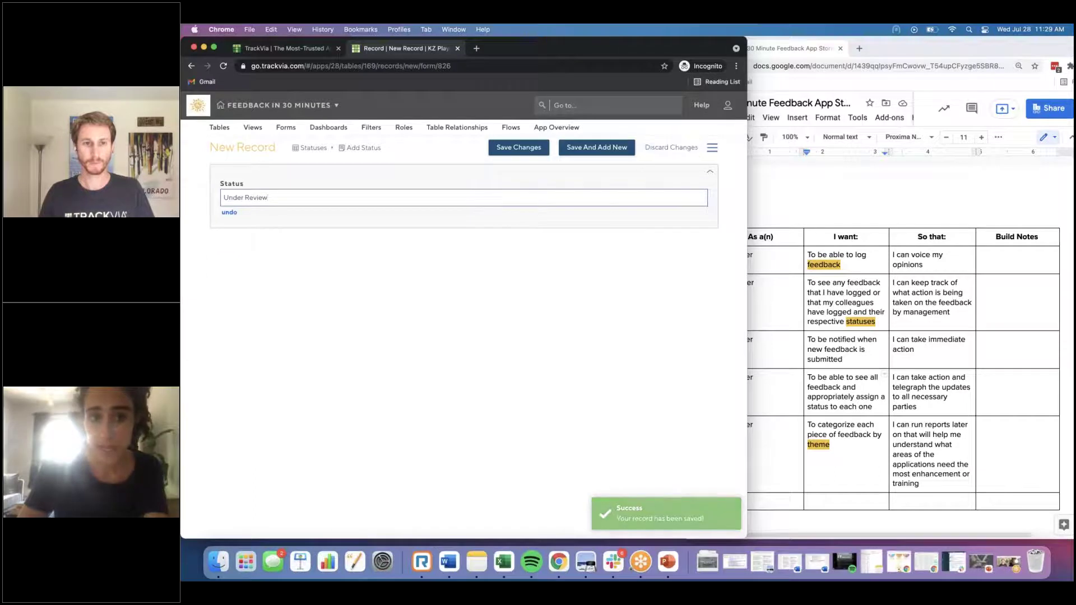
pyautogui.press('Return')
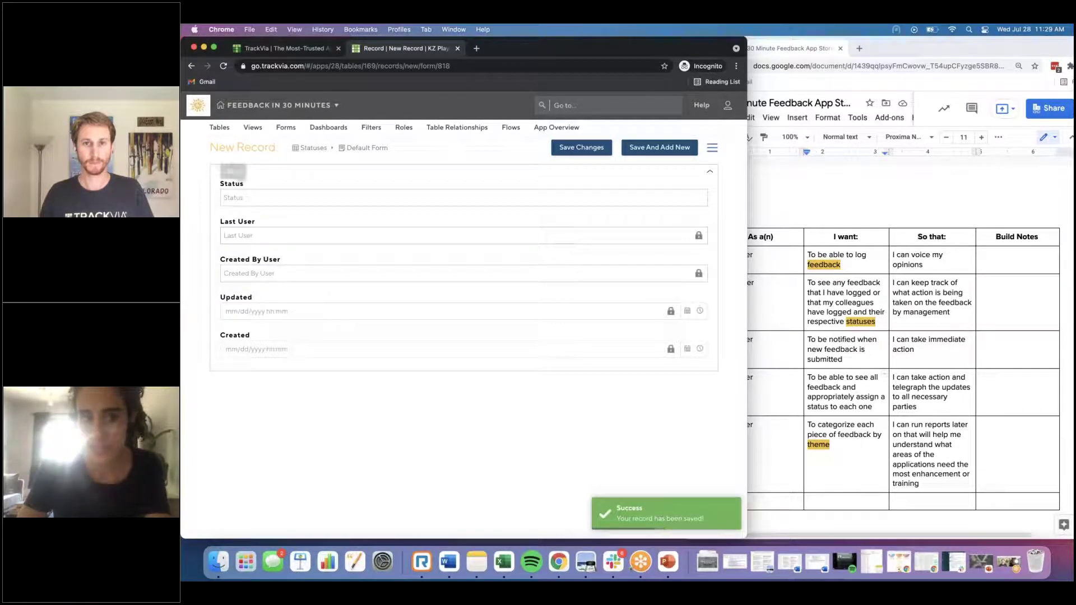
pyautogui.click(373, 149)
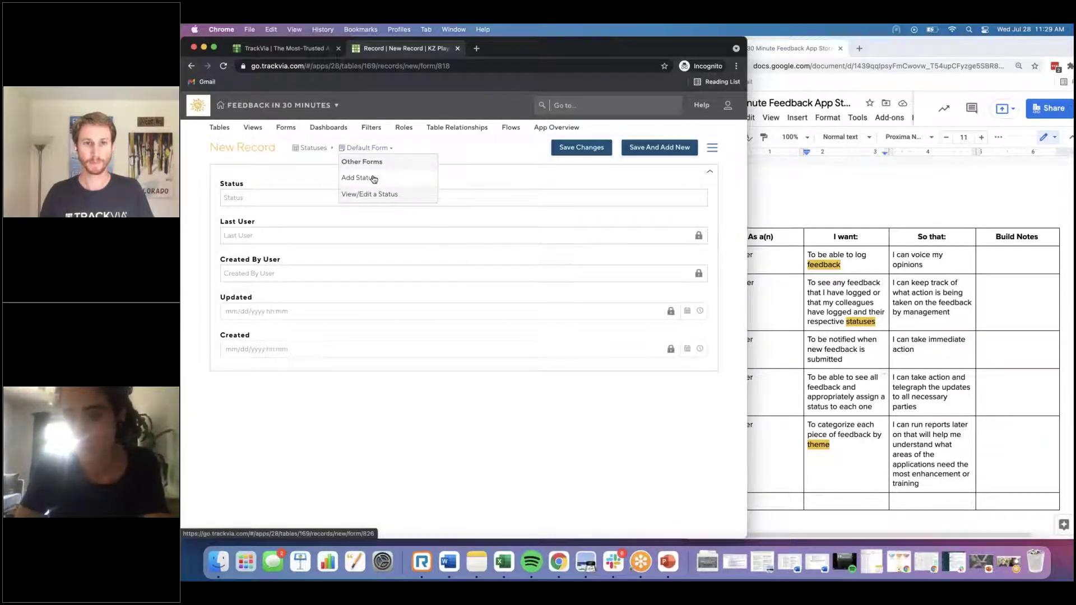
pyautogui.click(374, 178)
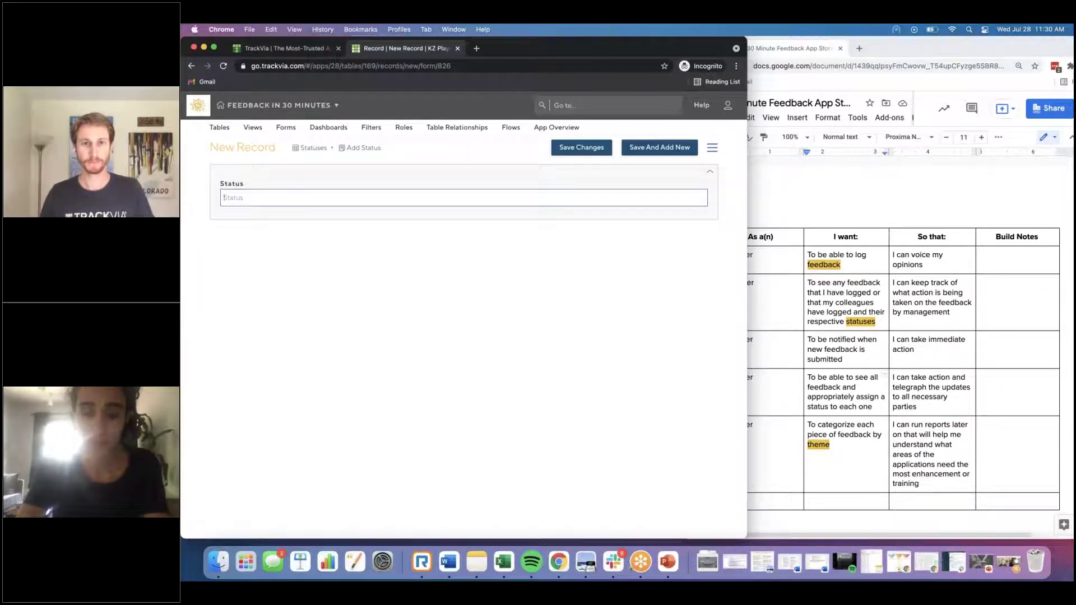
pyautogui.write('ing ')
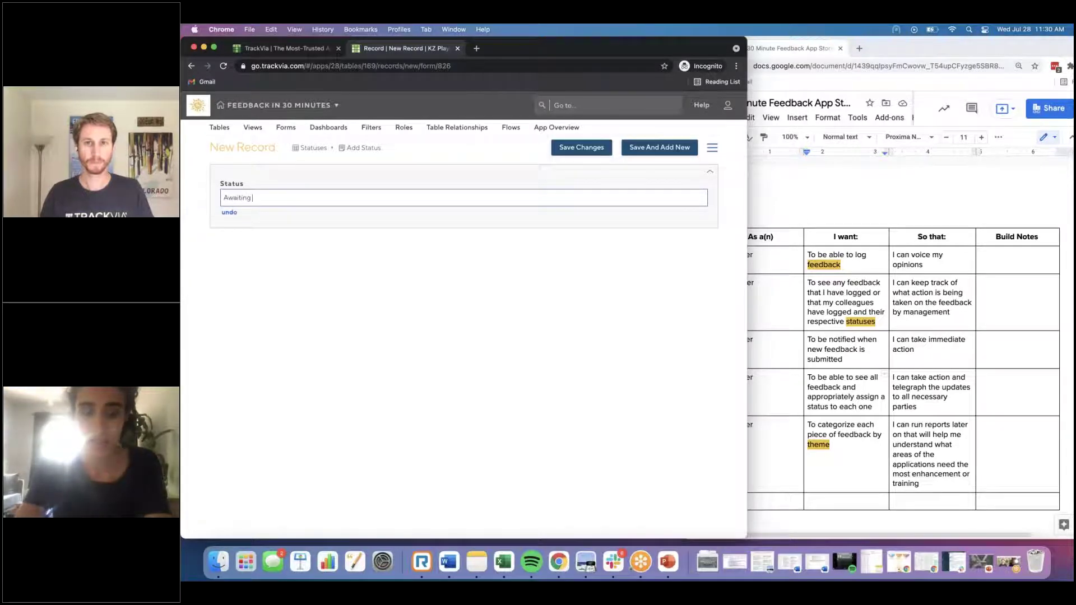
pyautogui.write('Employee Review')
pyautogui.click(573, 151)
# Step: Add the statuses Deployed to Production and Hold/Parked
pyautogui.click(367, 148)
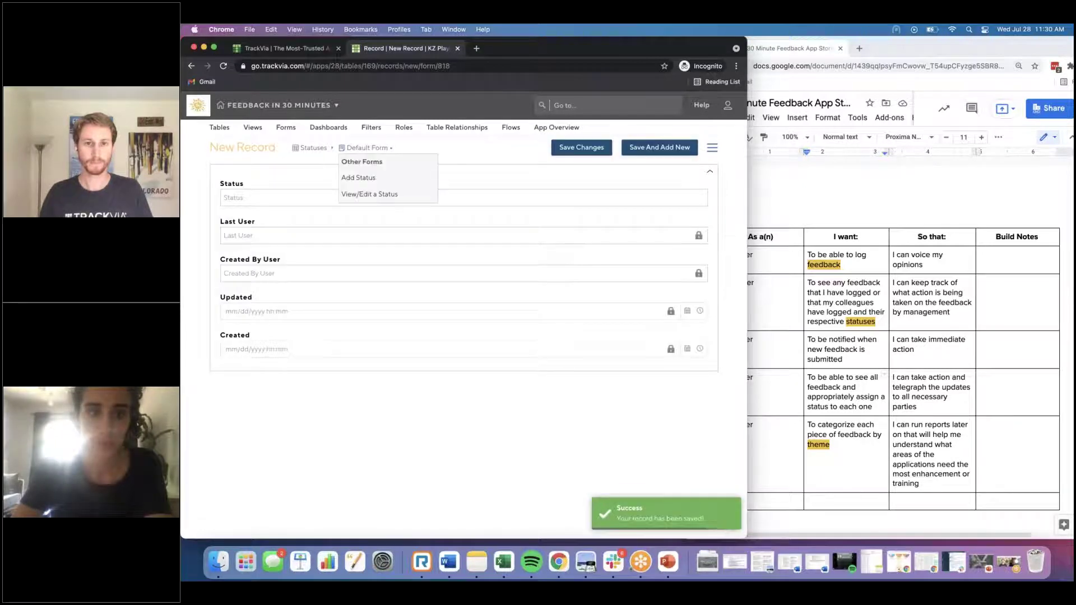
pyautogui.click(359, 194)
pyautogui.click(365, 149)
pyautogui.click(357, 194)
pyautogui.click(321, 197)
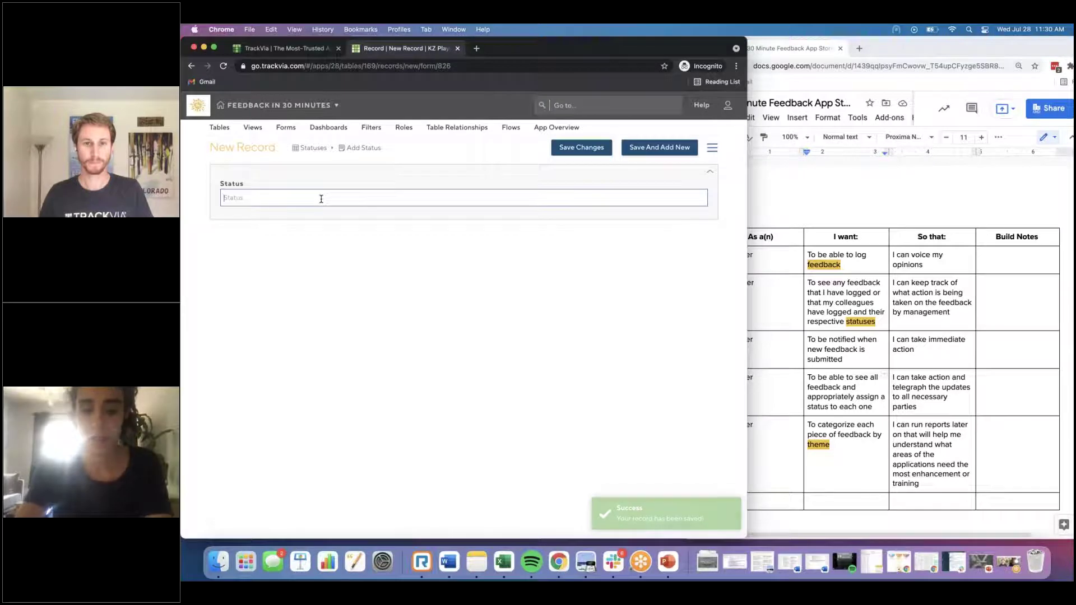
pyautogui.write('Dep')
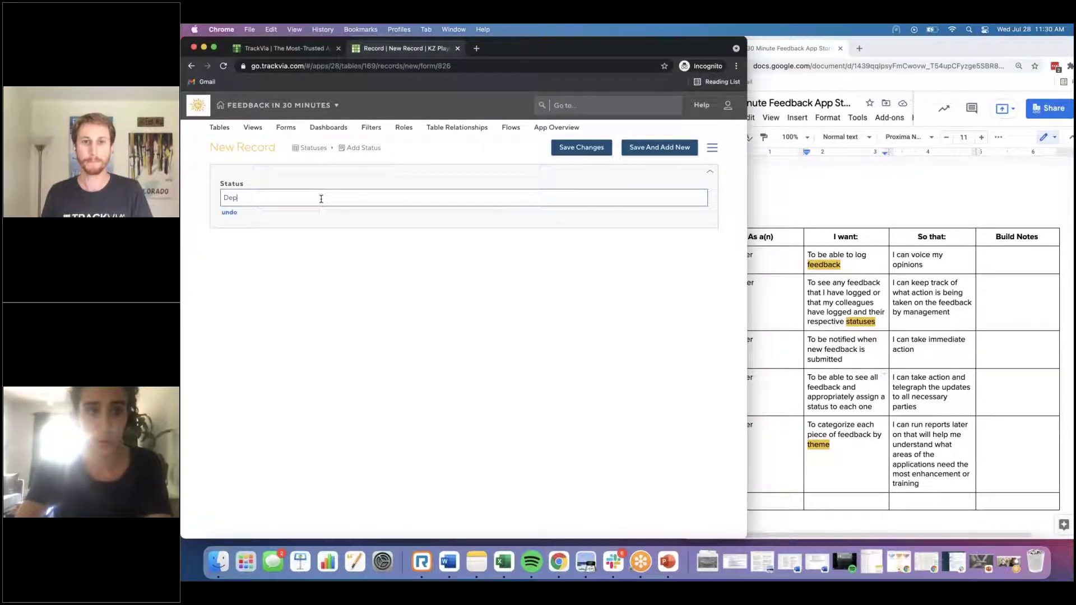
pyautogui.write('ooyed to Production')
pyautogui.click(582, 148)
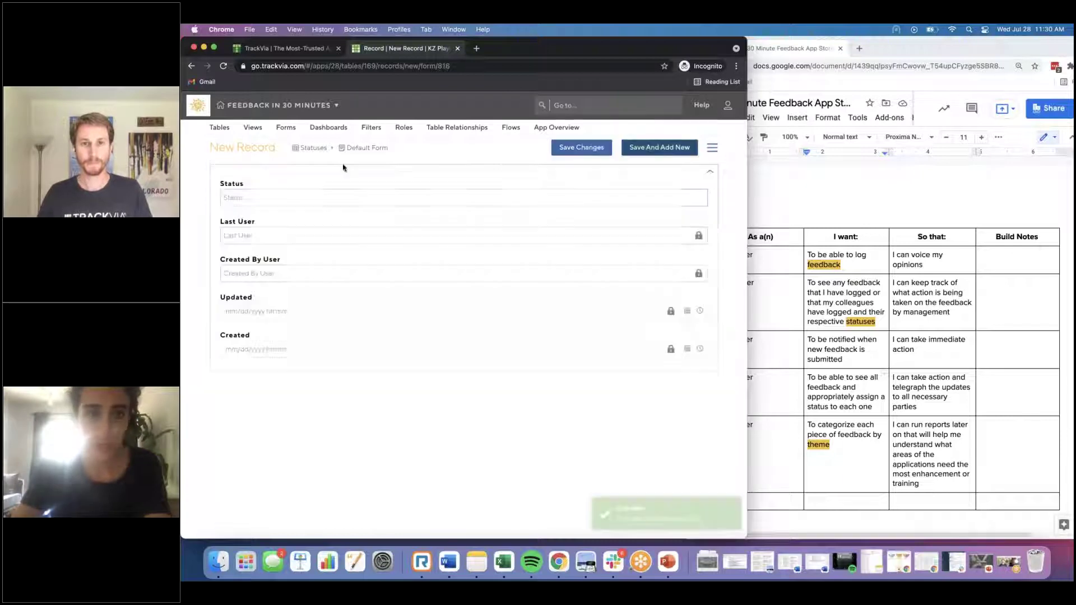
pyautogui.click(361, 148)
pyautogui.click(362, 190)
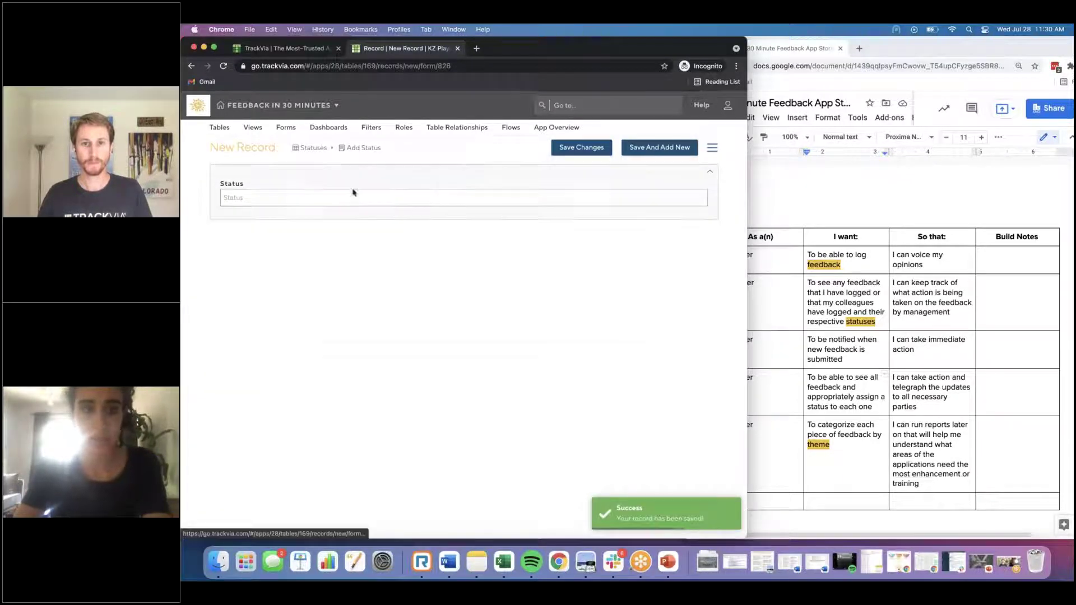
pyautogui.click(353, 192)
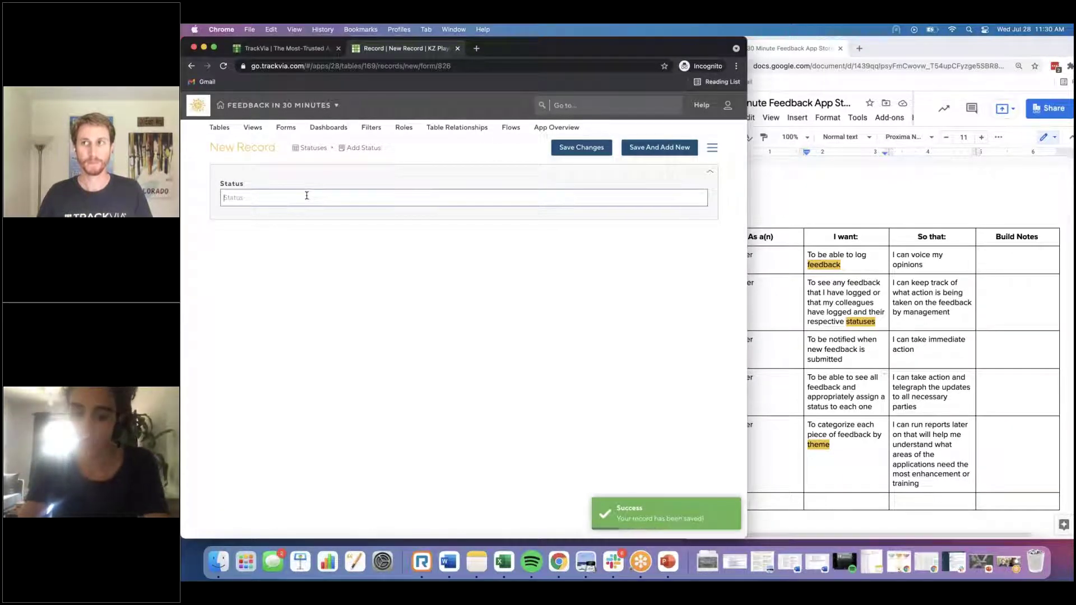
pyautogui.write('Hold')
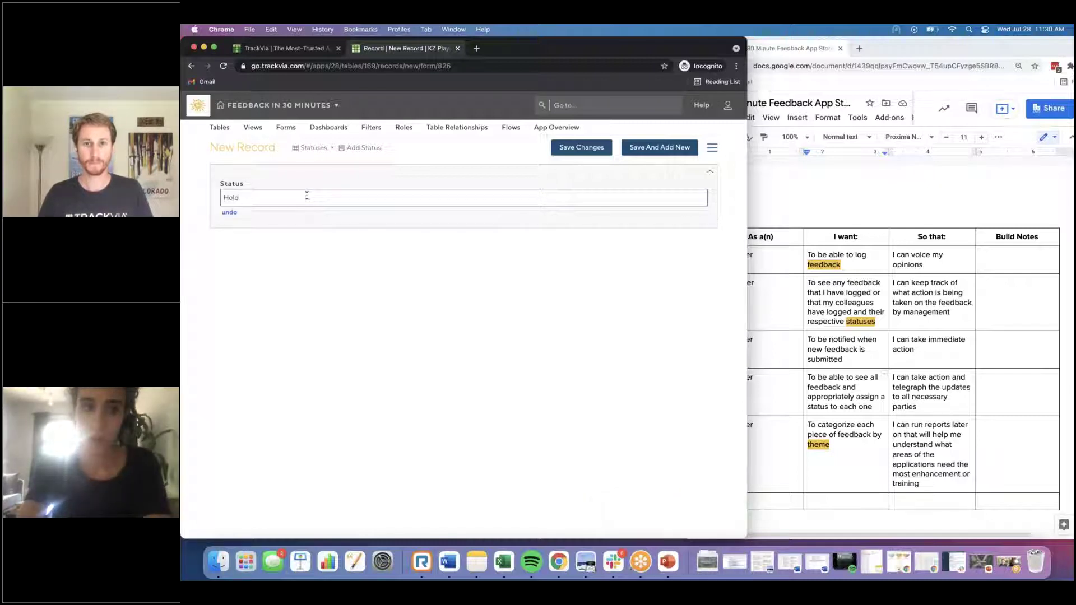
pyautogui.write('/Parked')
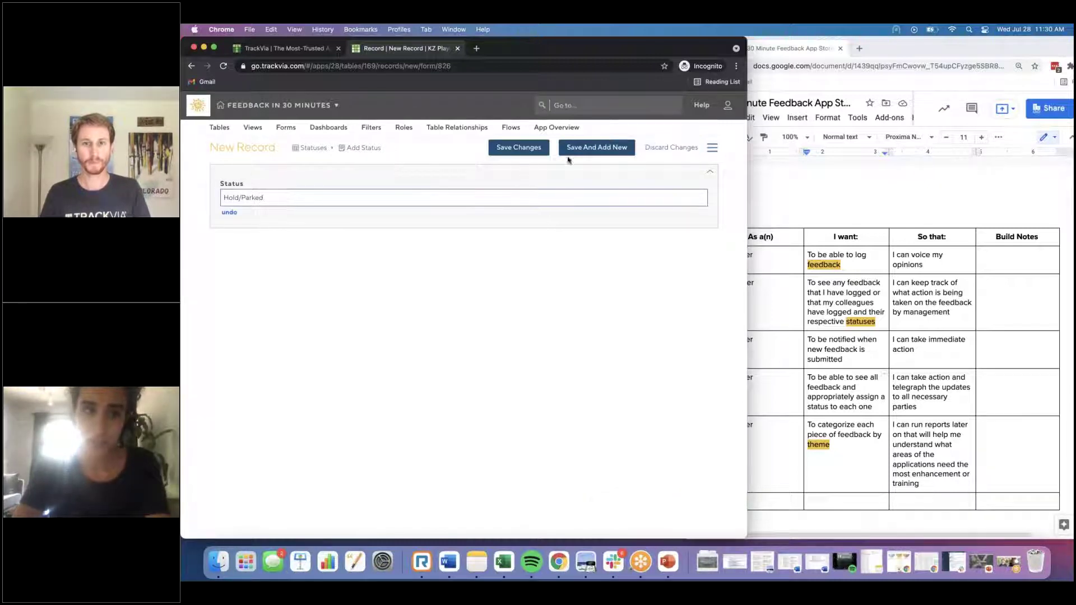
pyautogui.click(585, 148)
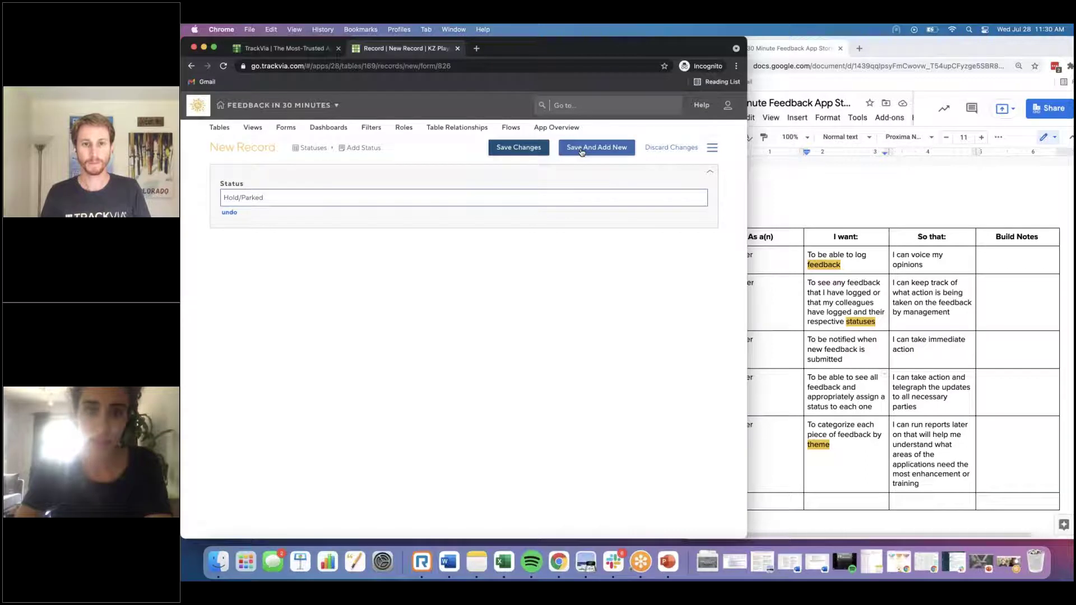
# Step: Add the status Needs More Information
pyautogui.click(362, 147)
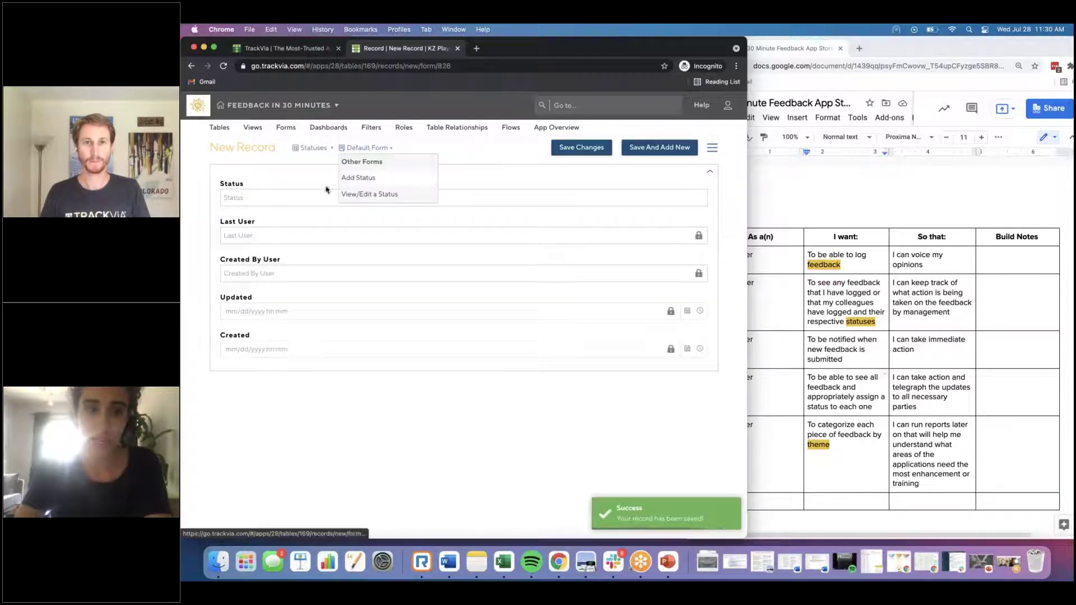
pyautogui.click(356, 177)
pyautogui.click(314, 198)
pyautogui.write('Needs ')
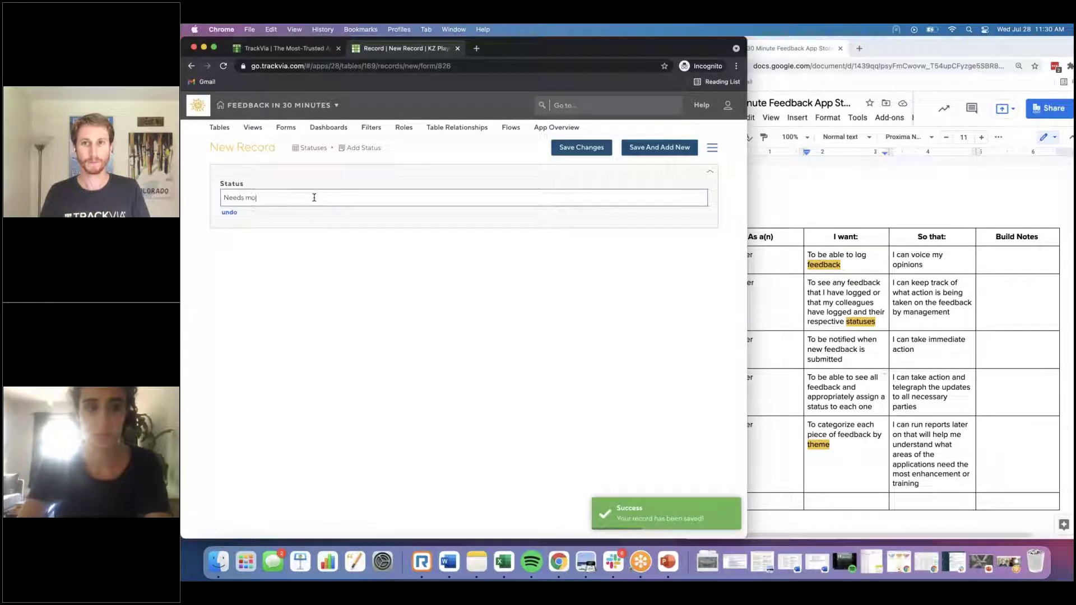
pyautogui.write('More Information')
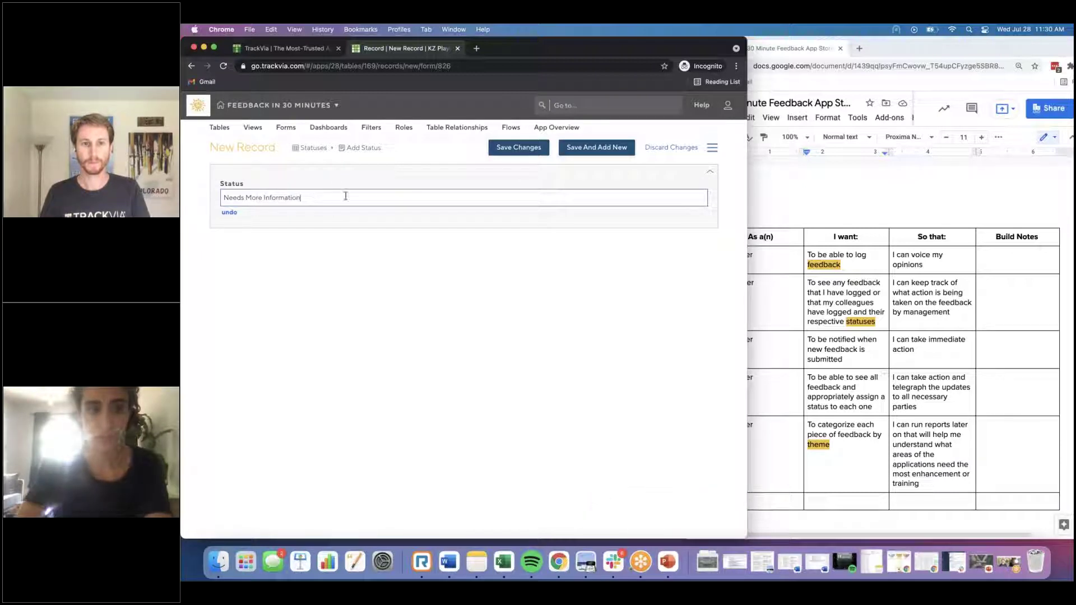
pyautogui.click(517, 147)
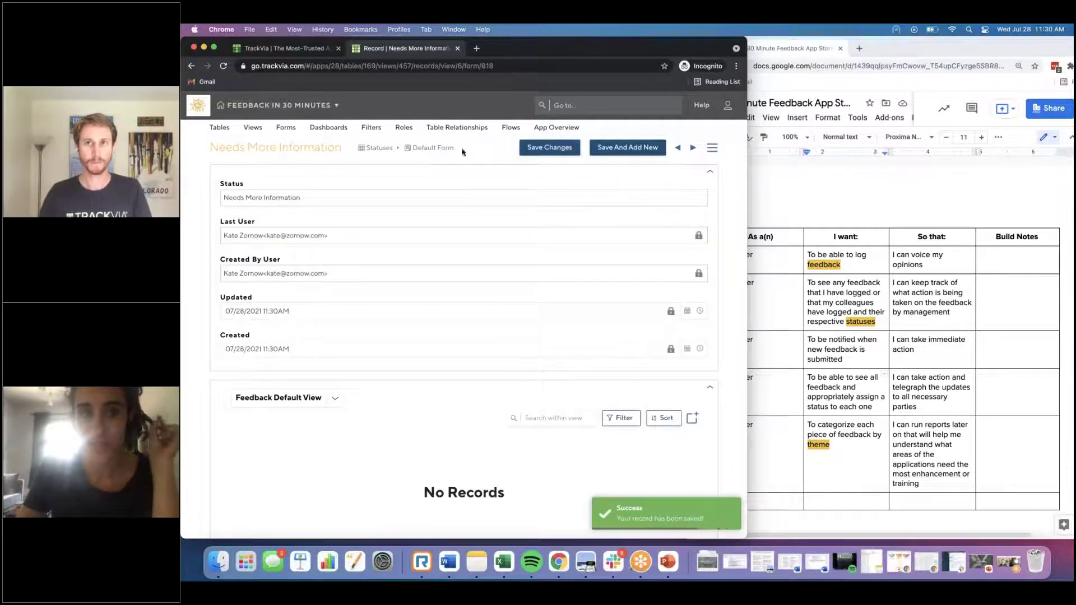
pyautogui.click(253, 127)
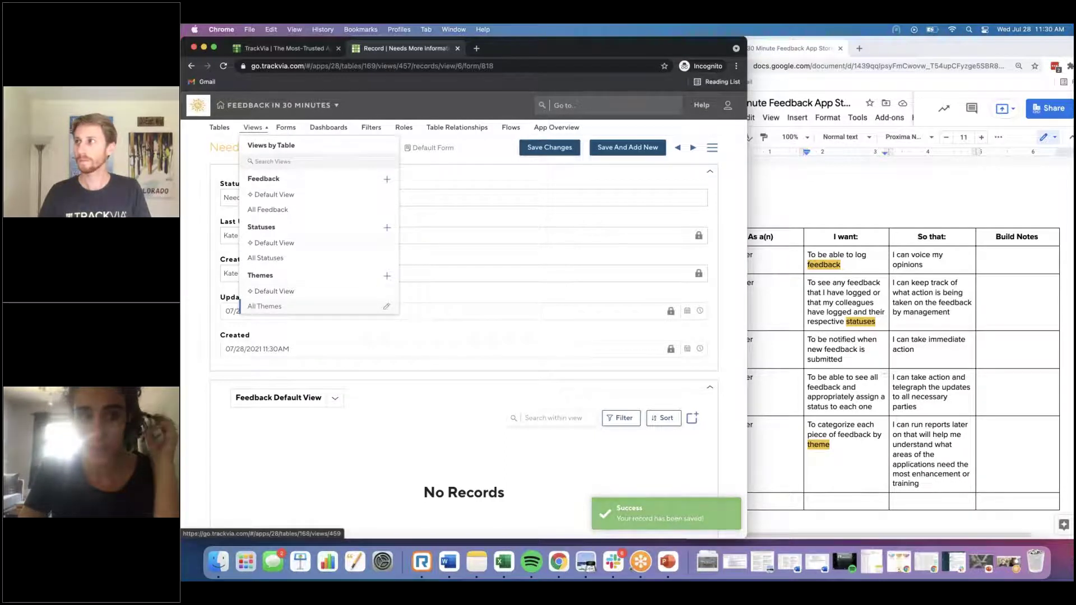
pyautogui.click(498, 163)
# Step: Check the user-story document, then return to TrackVia's dashboards list
pyautogui.click(850, 196)
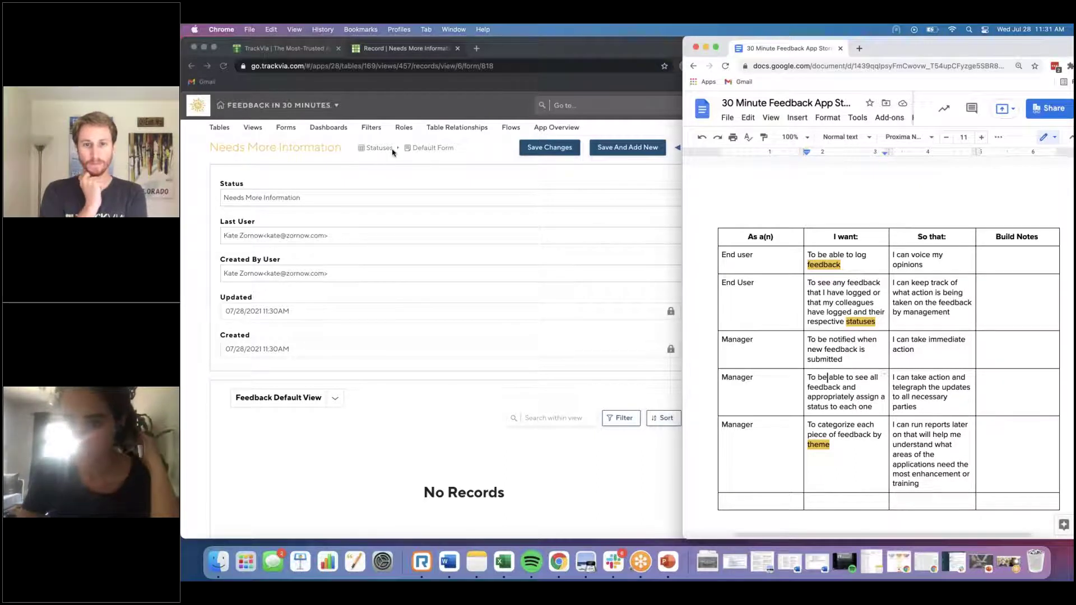
pyautogui.click(331, 129)
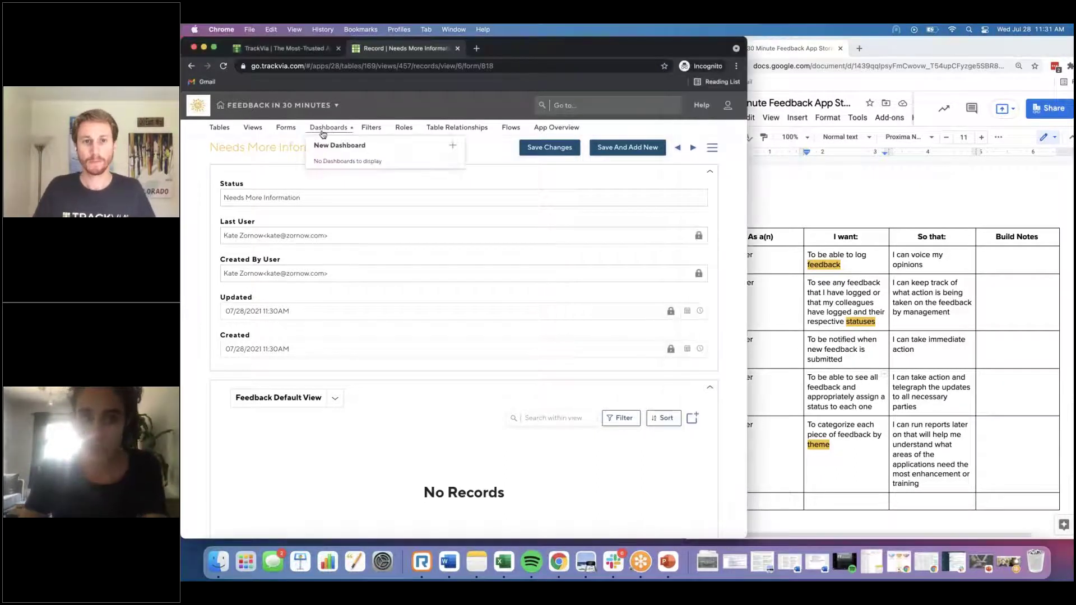
# Step: Create a new dashboard named Feedback Hub with description 'Employee's Feedback Center'
pyautogui.click(453, 146)
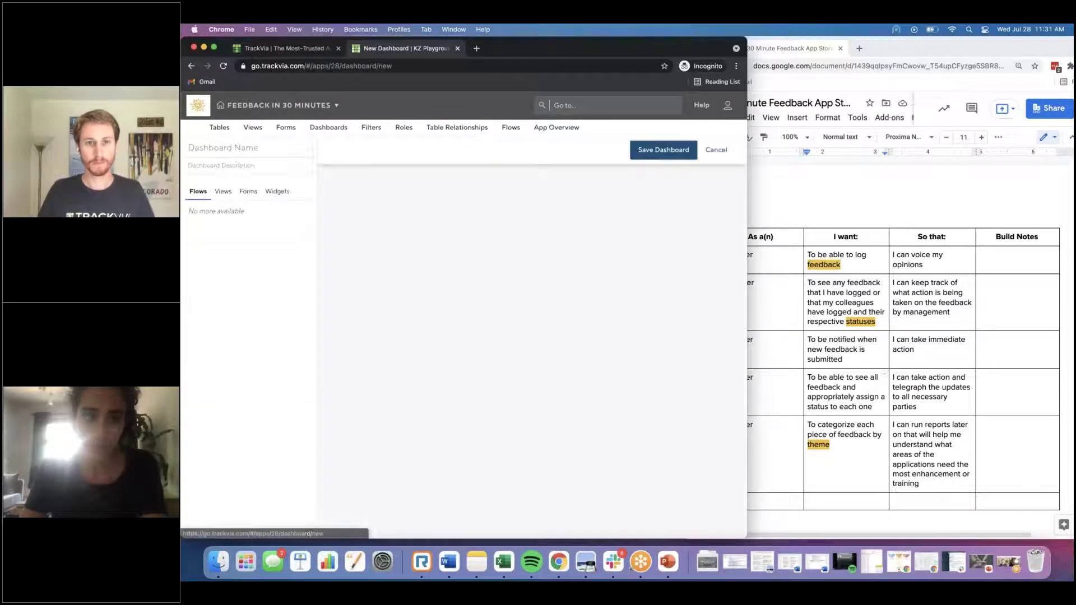
pyautogui.click(234, 146)
pyautogui.write('F')
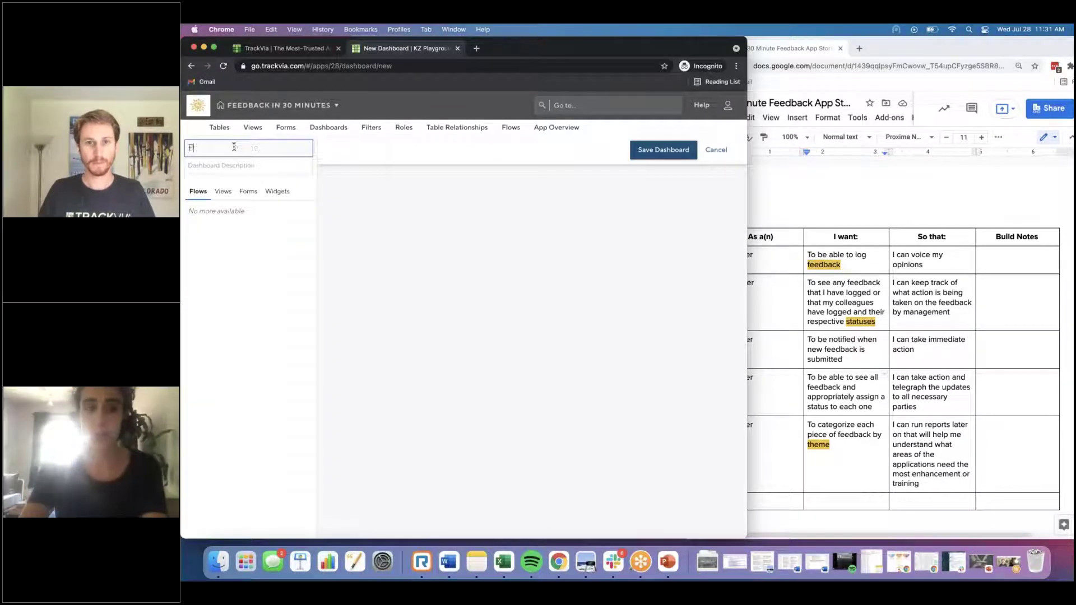
pyautogui.write('eedback')
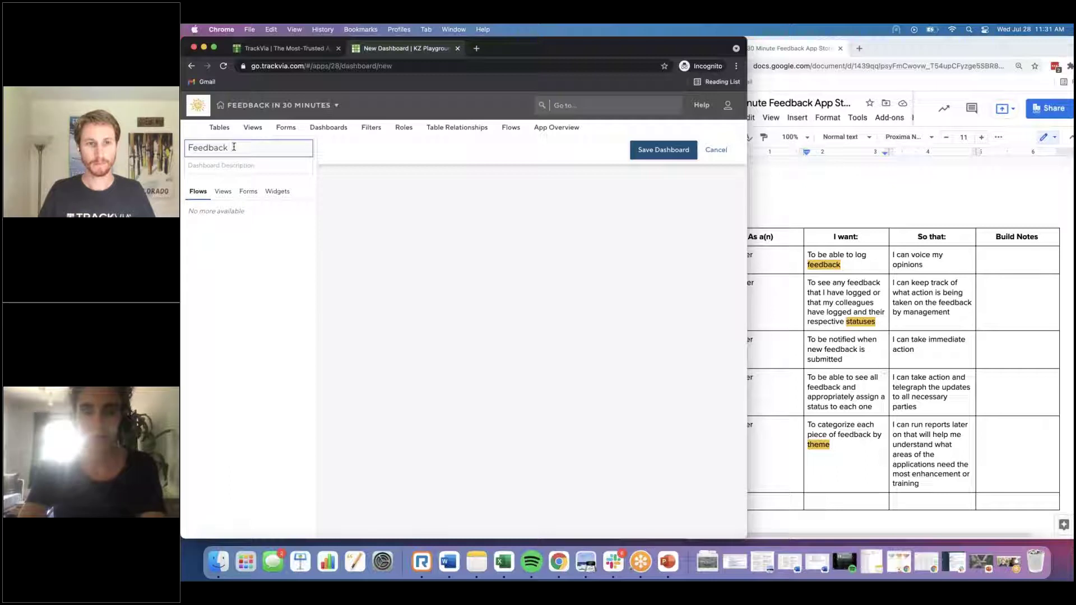
pyautogui.write(' Hub')
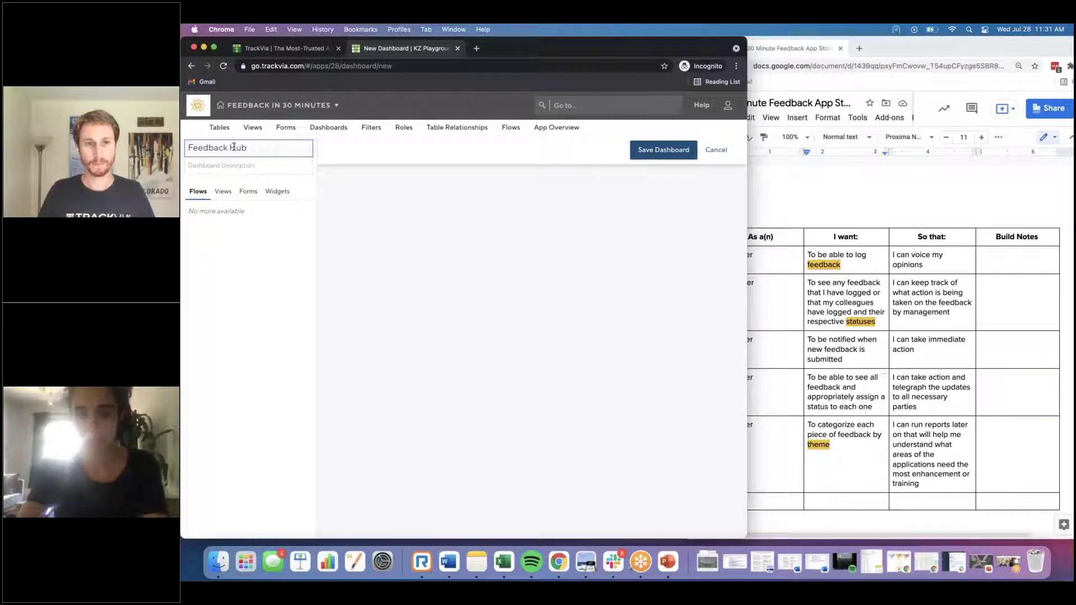
pyautogui.click(212, 162)
pyautogui.write('Emp')
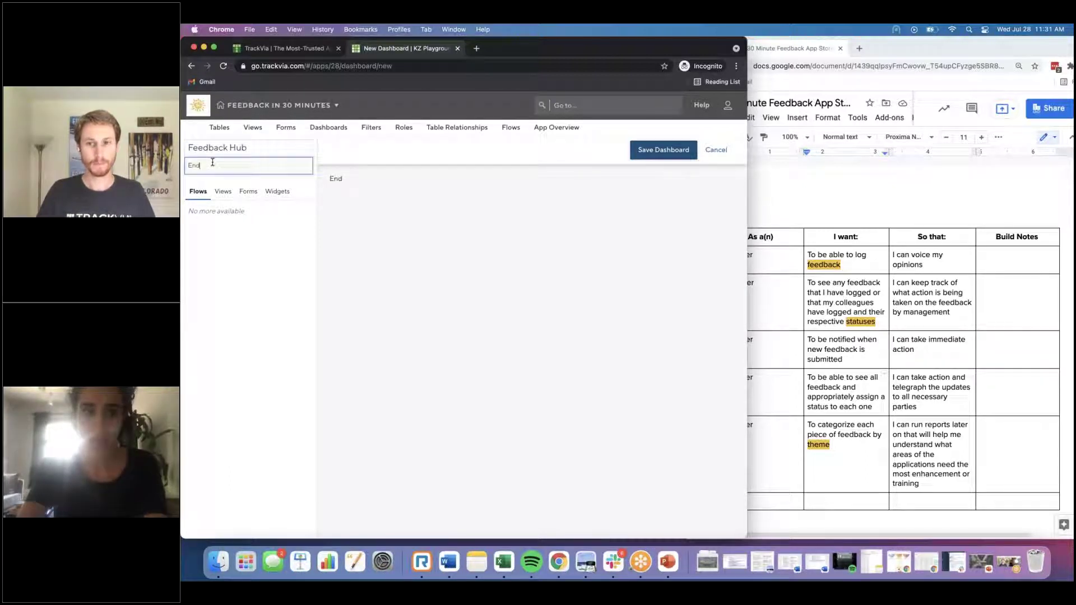
pyautogui.write("loyee's F")
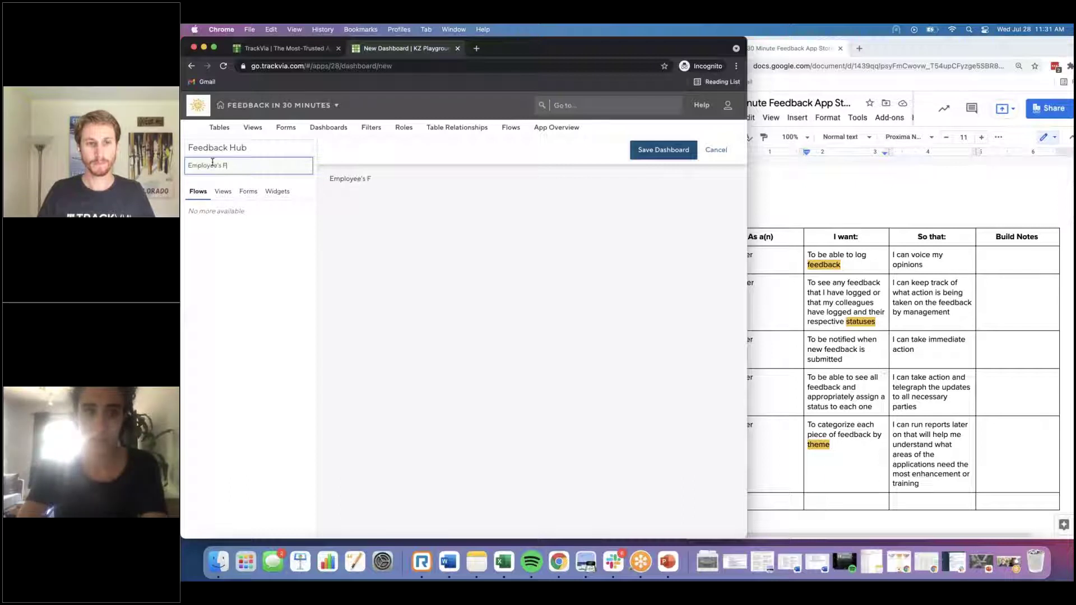
pyautogui.write('eedback Center')
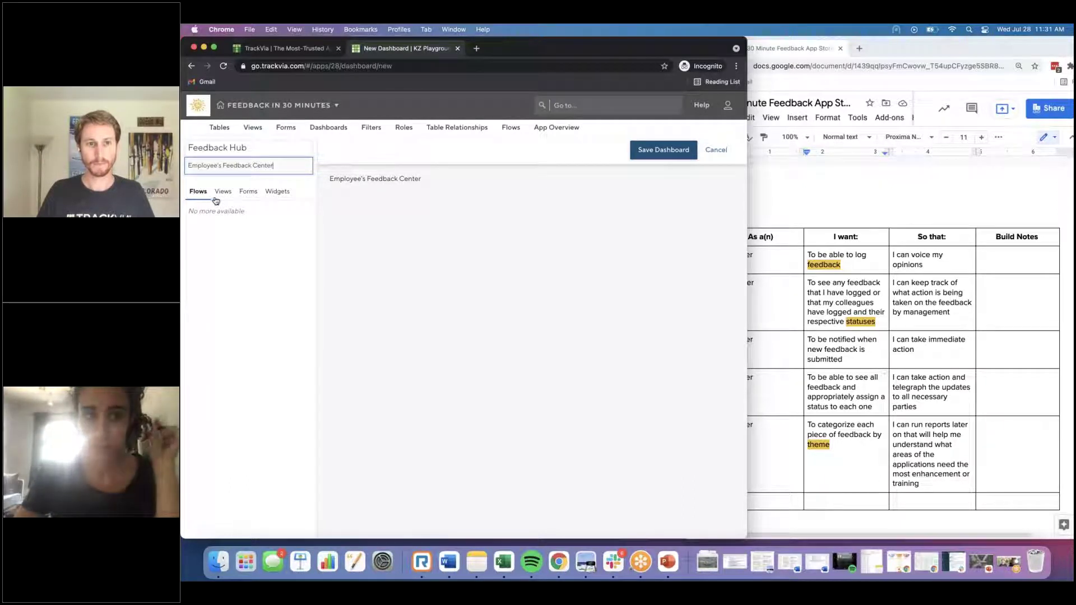
pyautogui.click(808, 295)
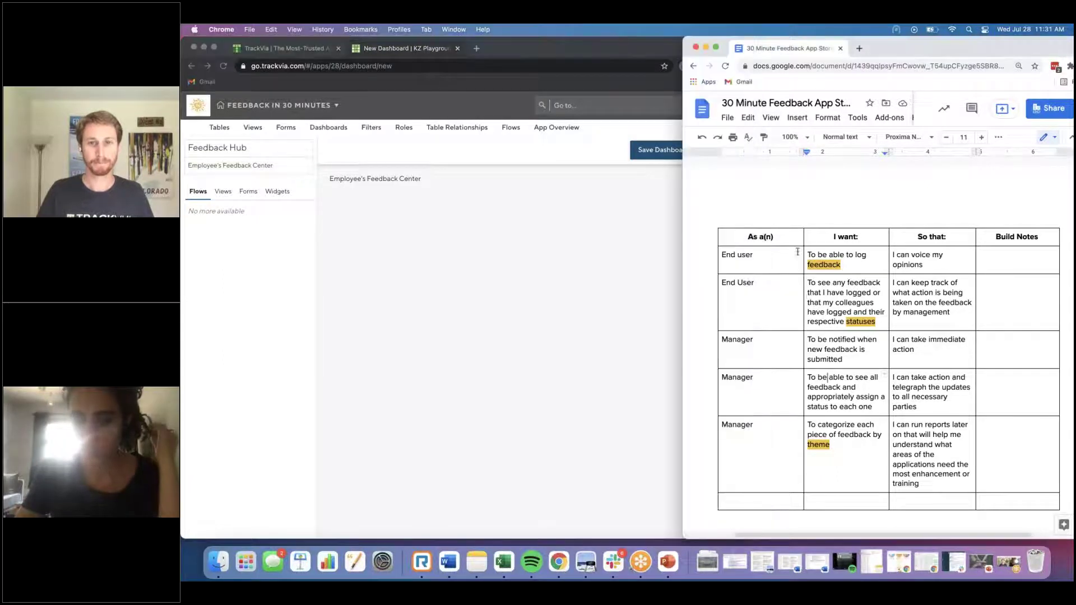
# Step: Place the Add Feedback form on the dashboard
pyautogui.click(247, 193)
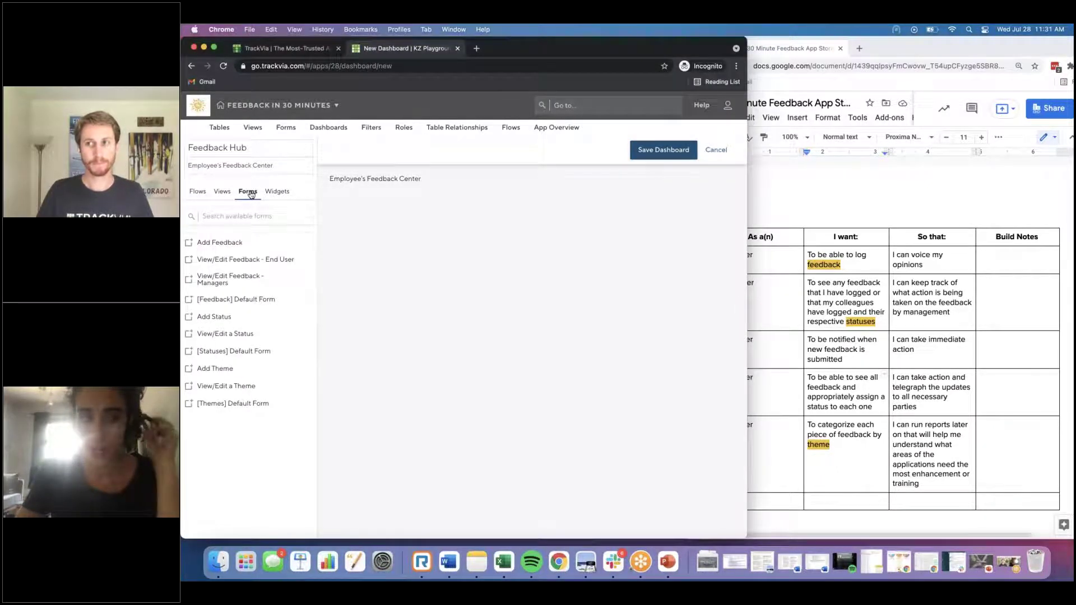
pyautogui.click(306, 242)
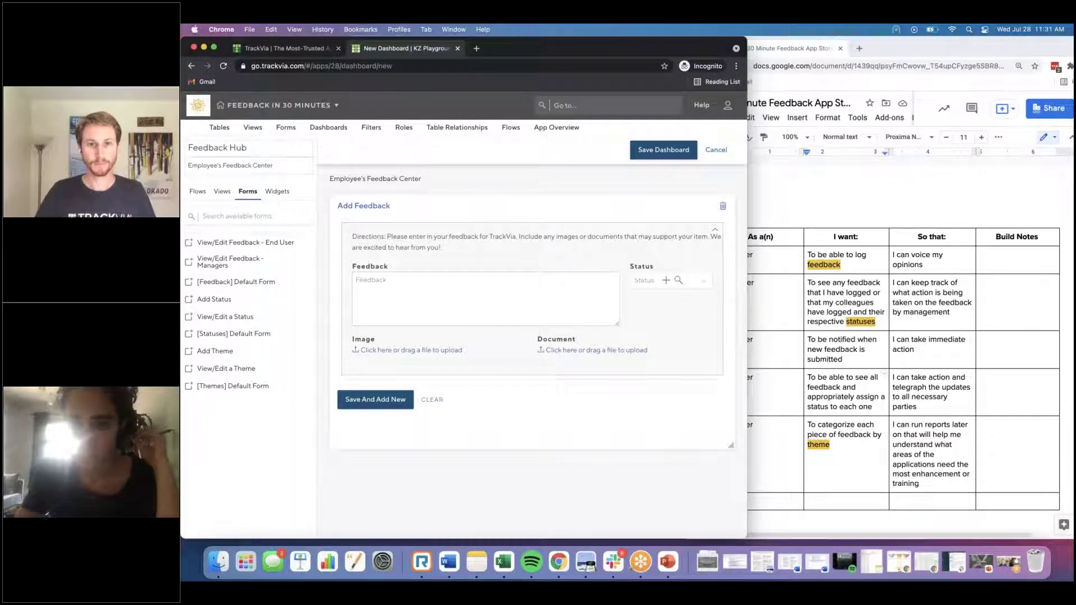
pyautogui.click(827, 377)
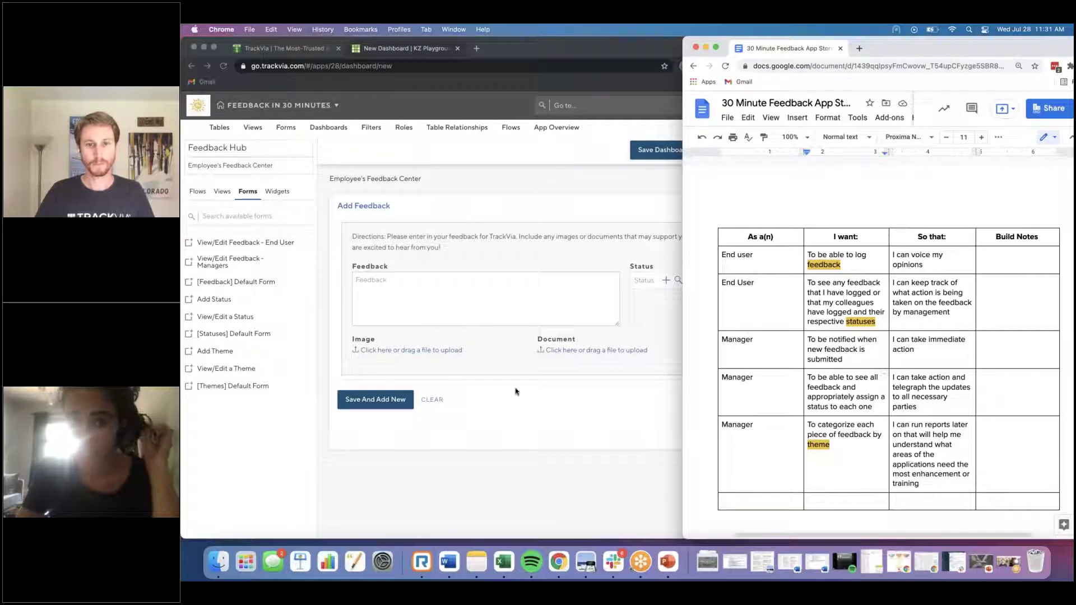
# Step: Highlight the first End user story row light green in the user-story table
pyautogui.moveTo(930, 265); pyautogui.dragTo(745, 255)
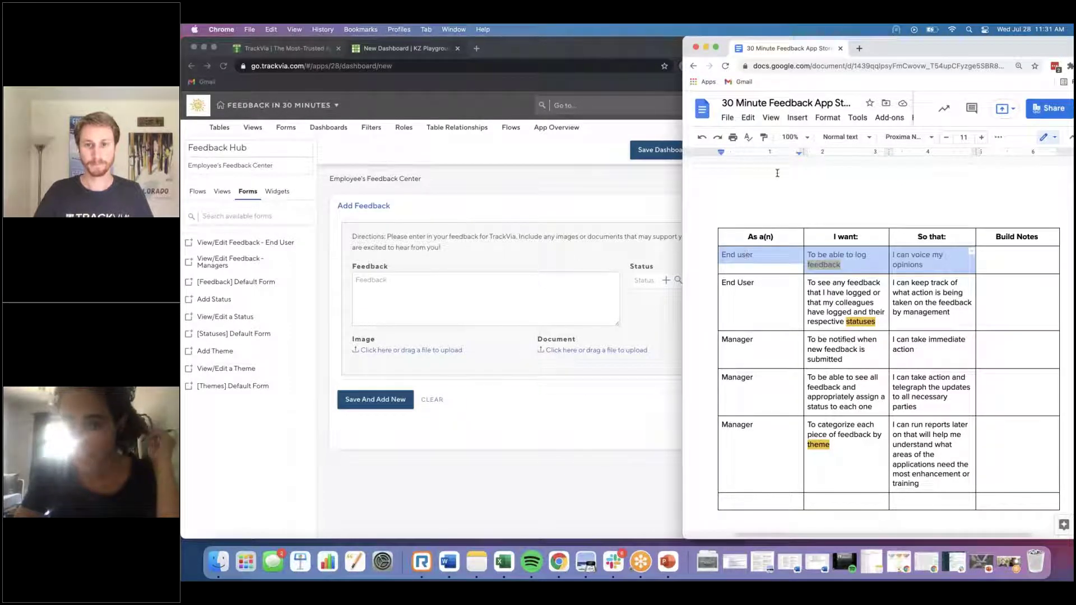
pyautogui.moveTo(644, 41); pyautogui.dragTo(558, 40)
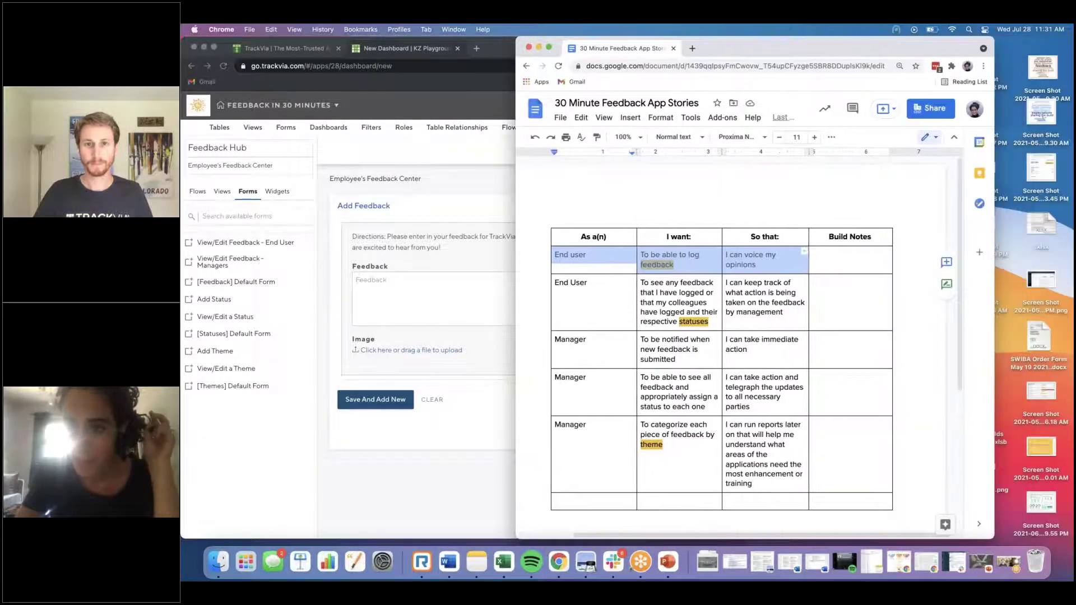
pyautogui.click(937, 139)
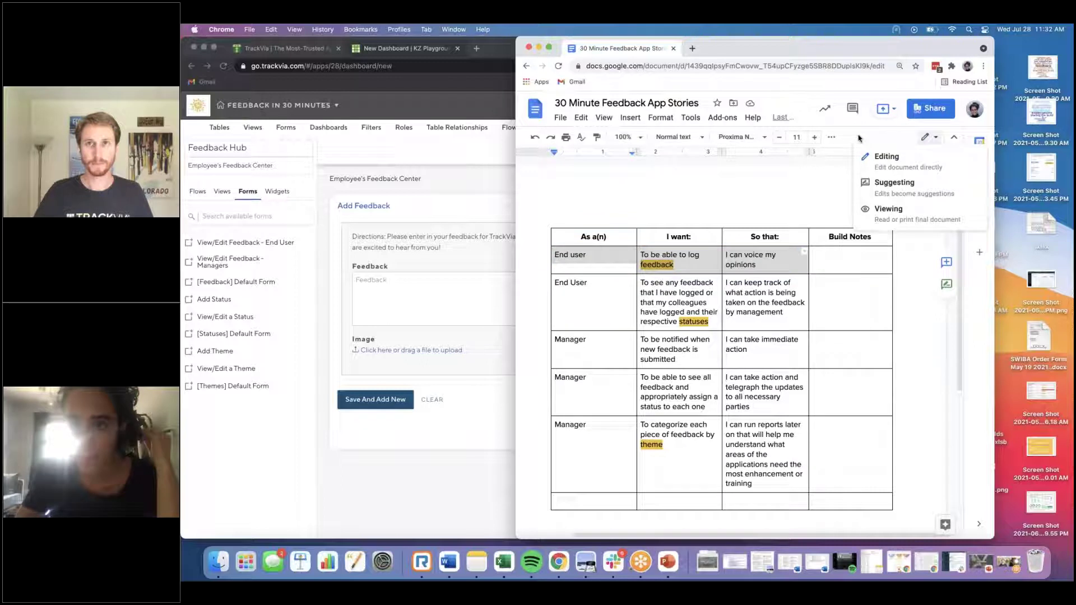
pyautogui.press('Escape')
pyautogui.click(832, 137)
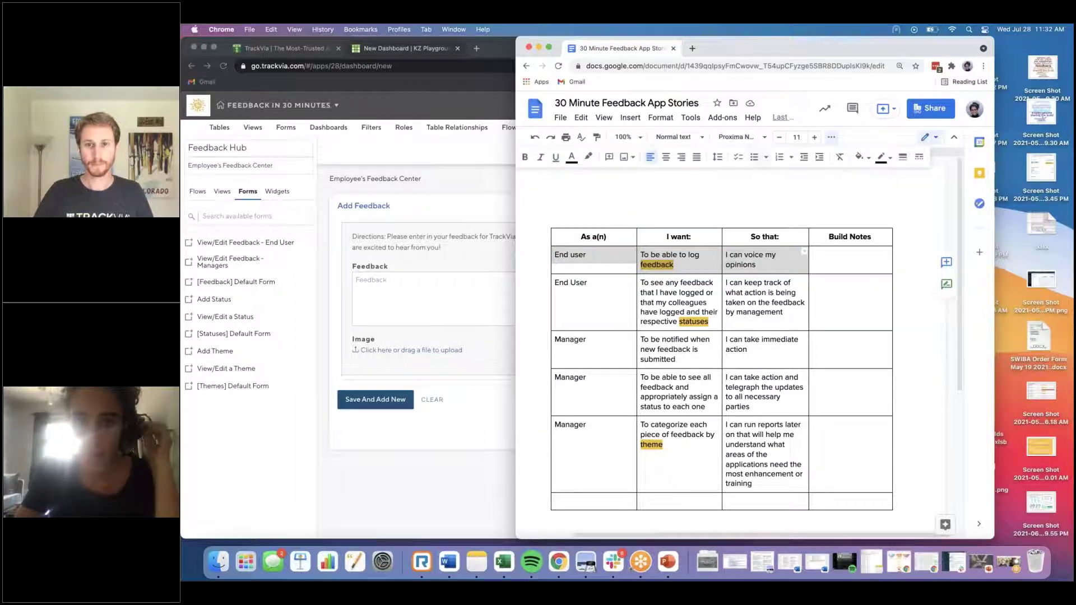
pyautogui.click(589, 158)
pyautogui.click(644, 226)
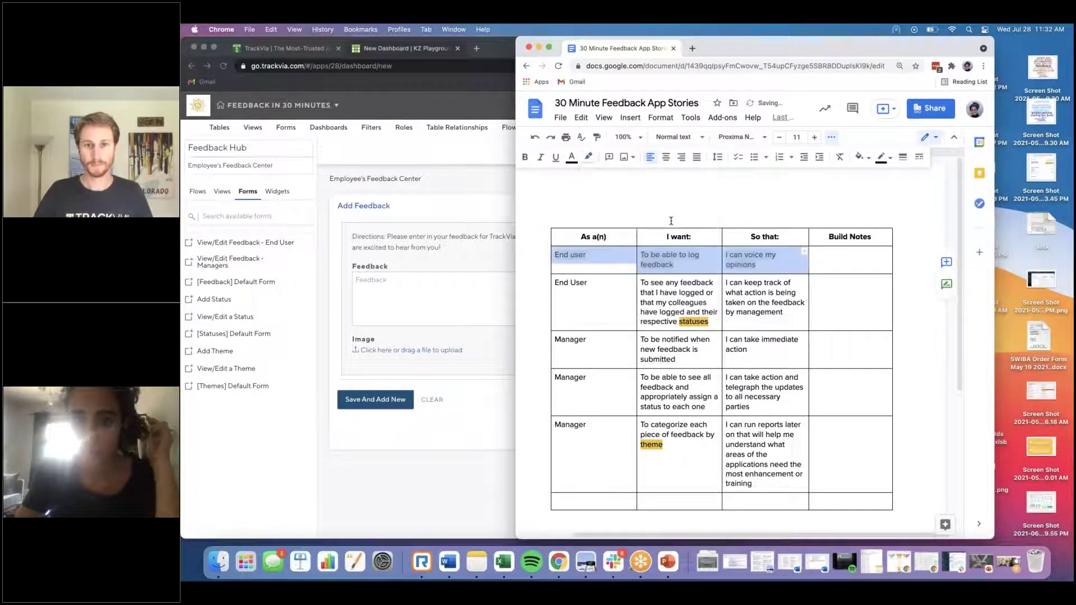
pyautogui.click(752, 237)
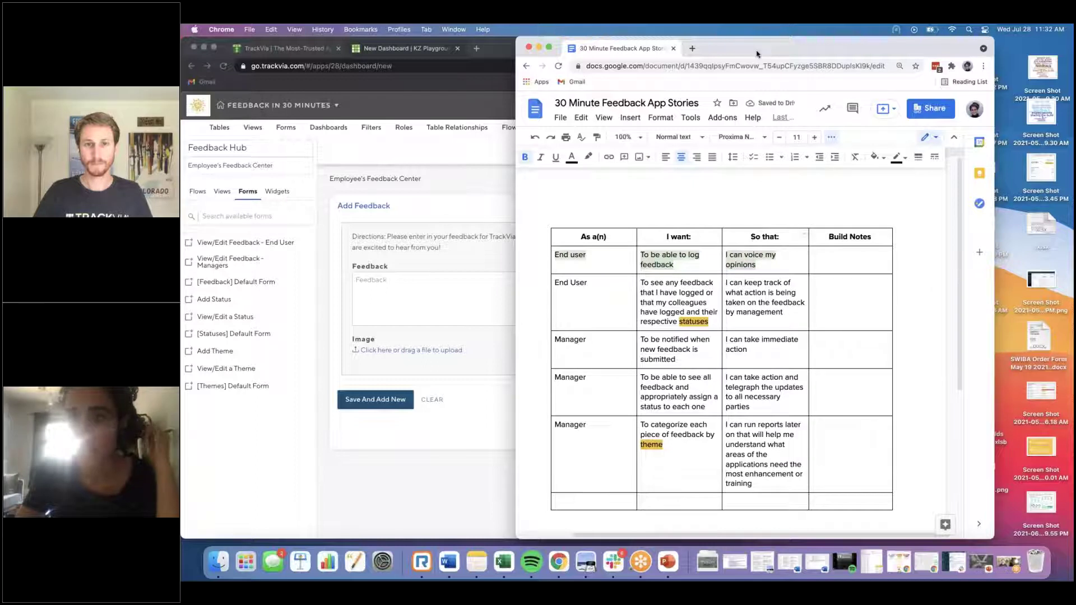
pyautogui.moveTo(783, 51); pyautogui.dragTo(895, 41)
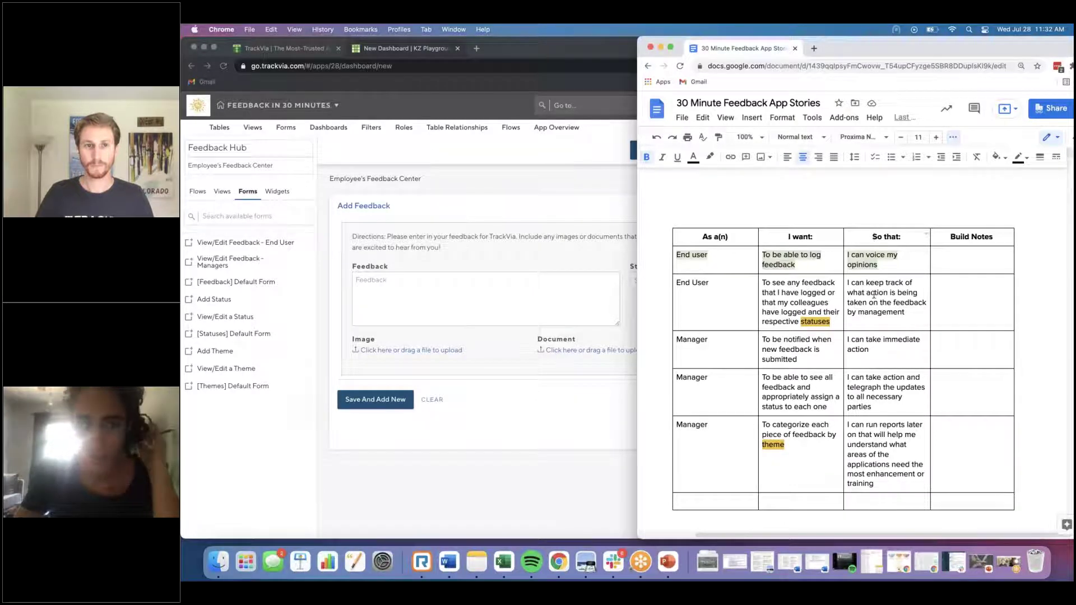
pyautogui.click(392, 167)
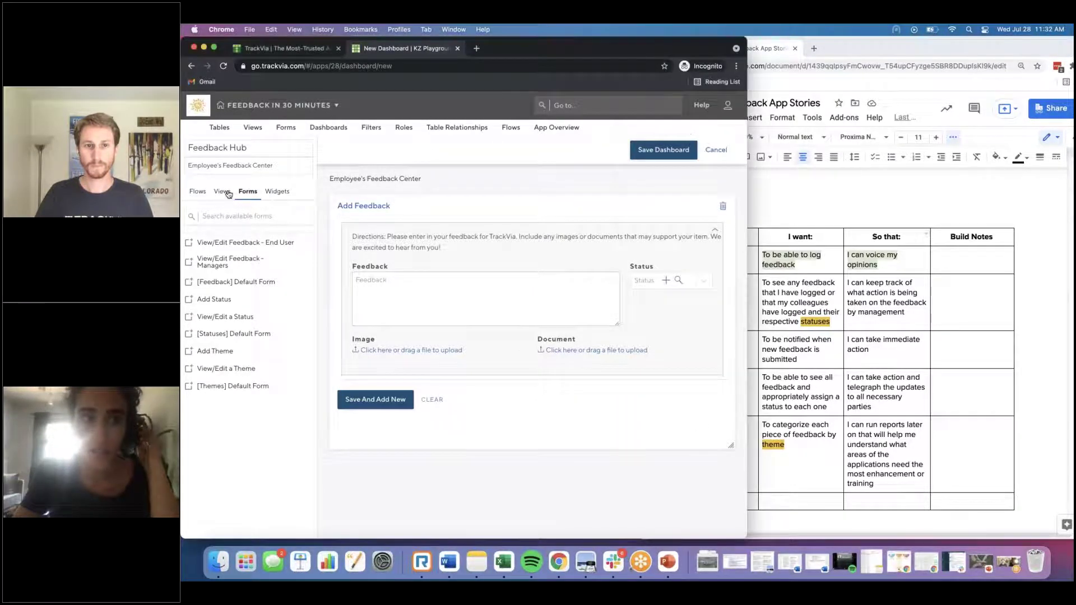
# Step: Add the All Feedback view below the Add Feedback form on the dashboard
pyautogui.click(223, 192)
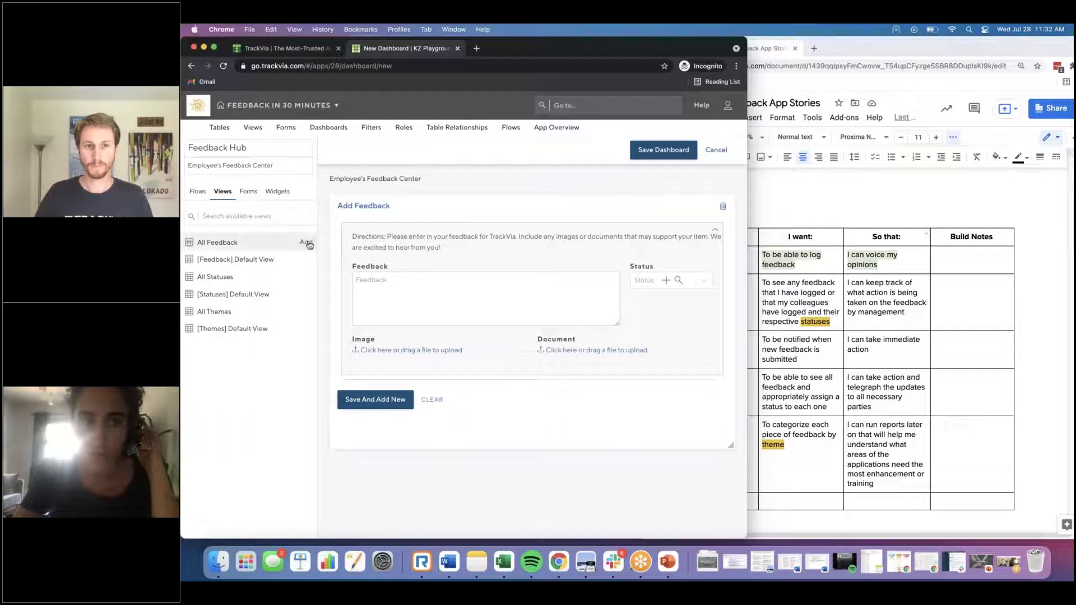
pyautogui.click(306, 243)
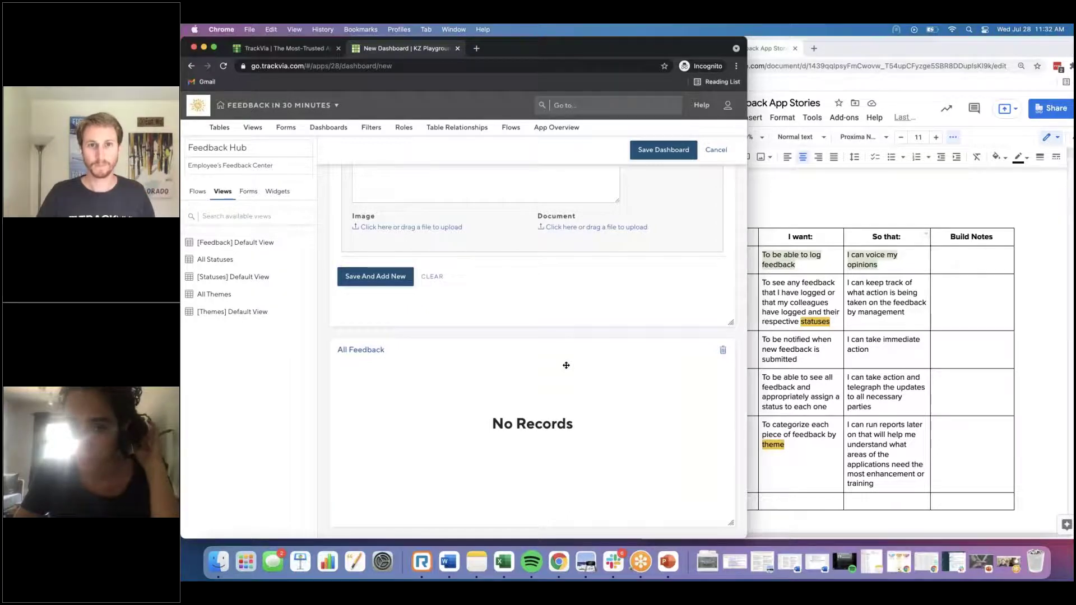
pyautogui.click(824, 320)
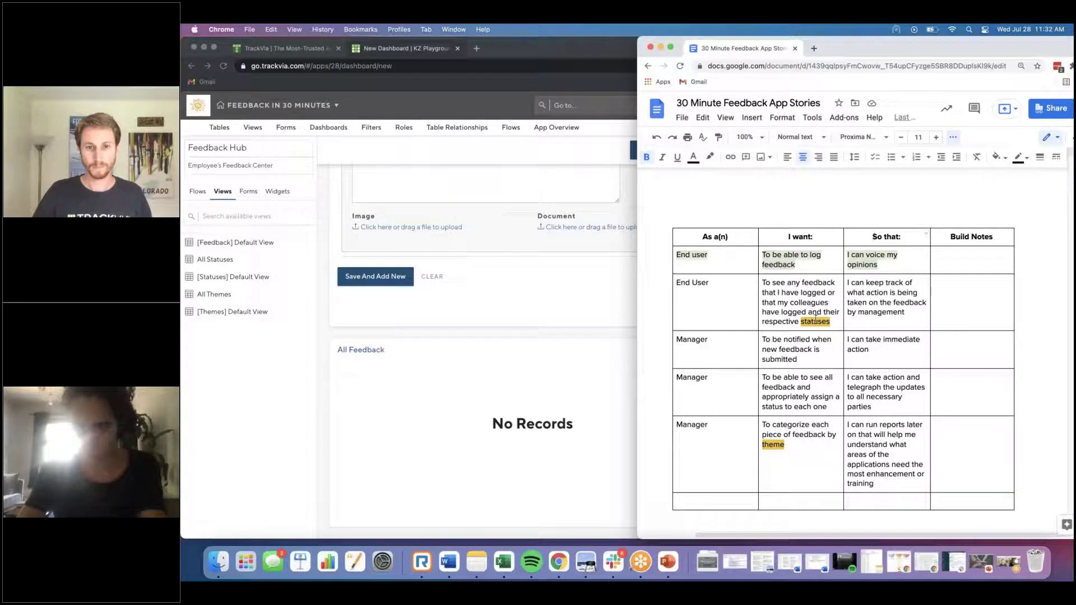
# Step: In the End User row's Build Notes, add a reminder to check the status is included on the All Feedback view
pyautogui.click(949, 302)
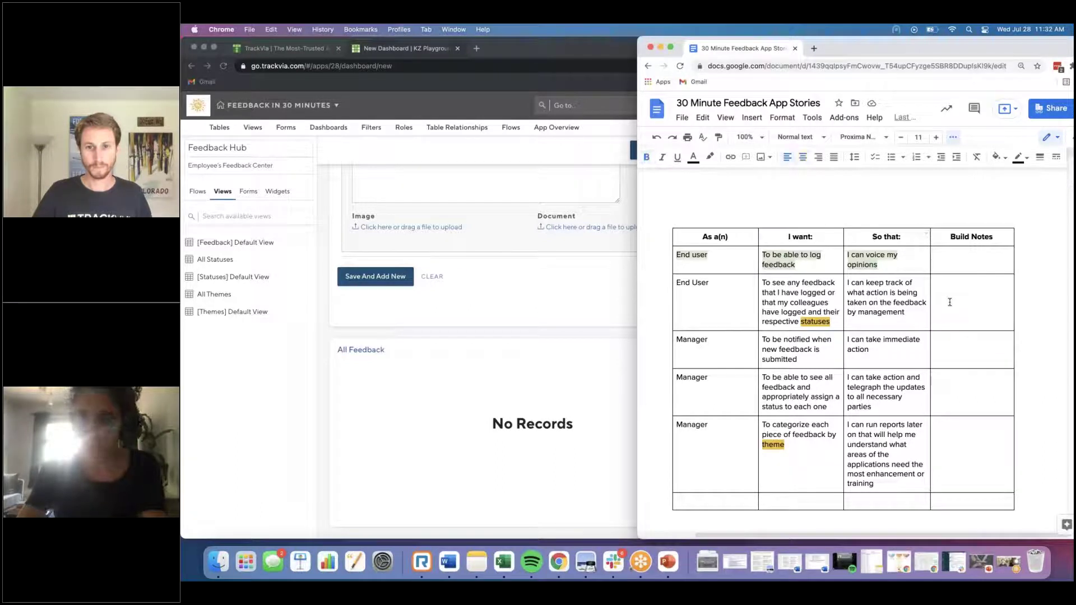
pyautogui.write('Remmmber to check if ')
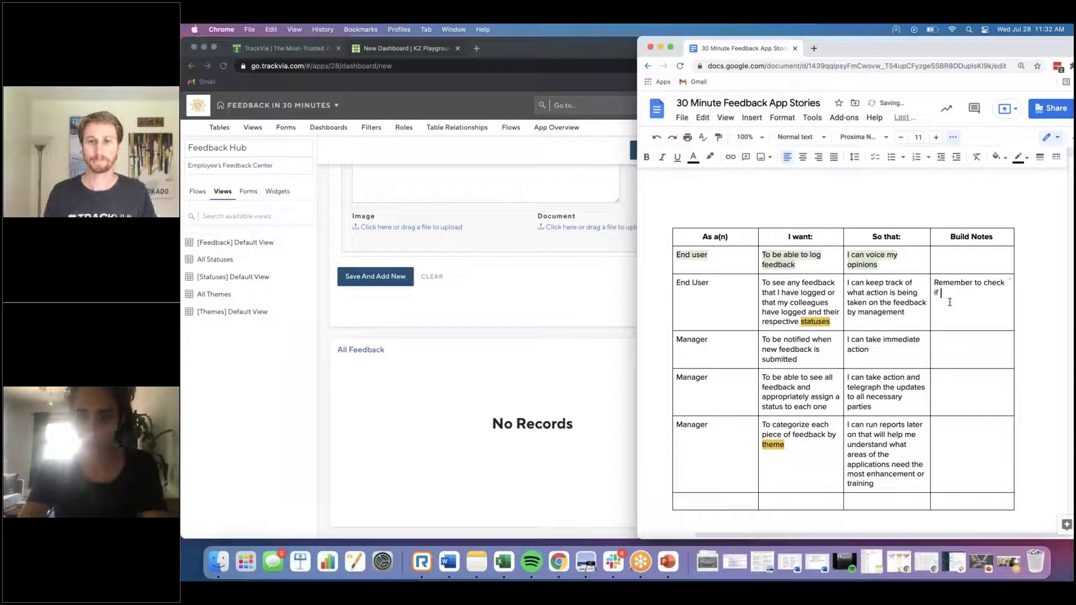
pyautogui.write('you included the statu')
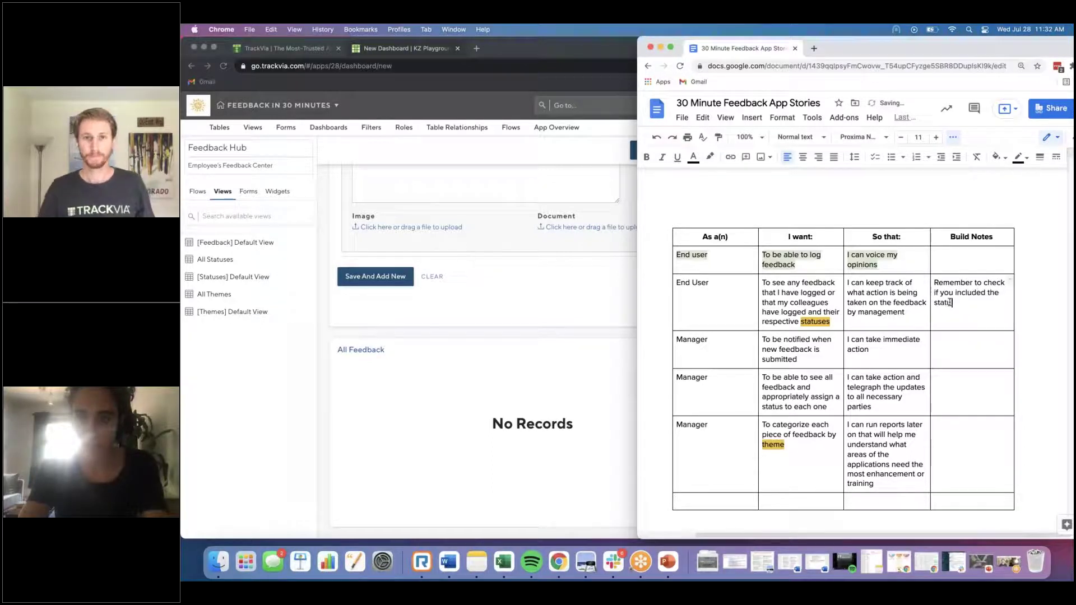
pyautogui.write('s on this t')
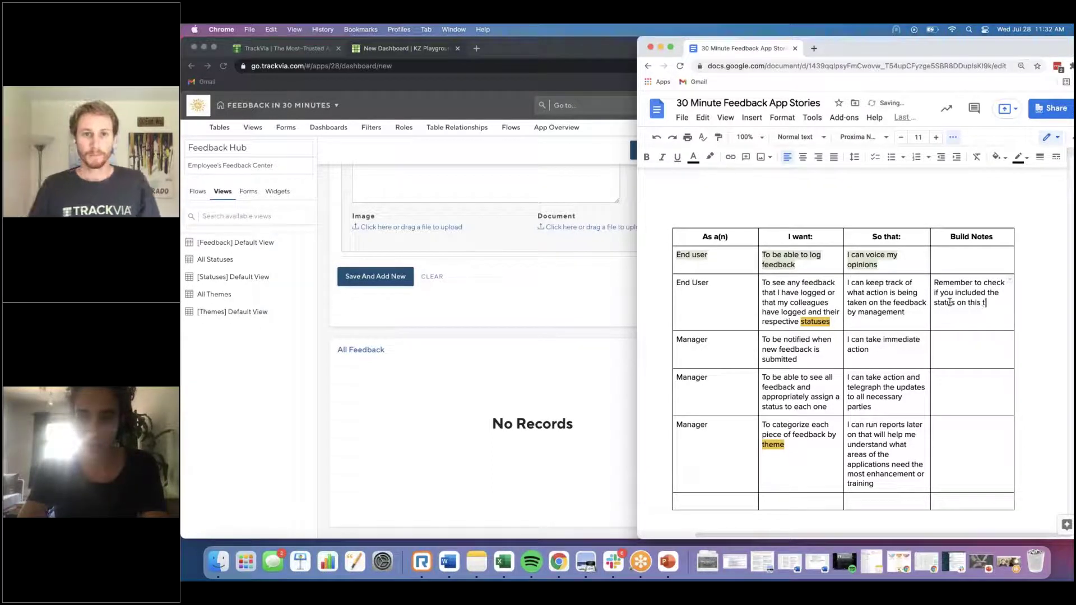
pyautogui.press('BackSpace')
pyautogui.press('BackSpace')
pyautogui.press('BackSpace')
pyautogui.write('e')
pyautogui.write(' All Feedback view.')
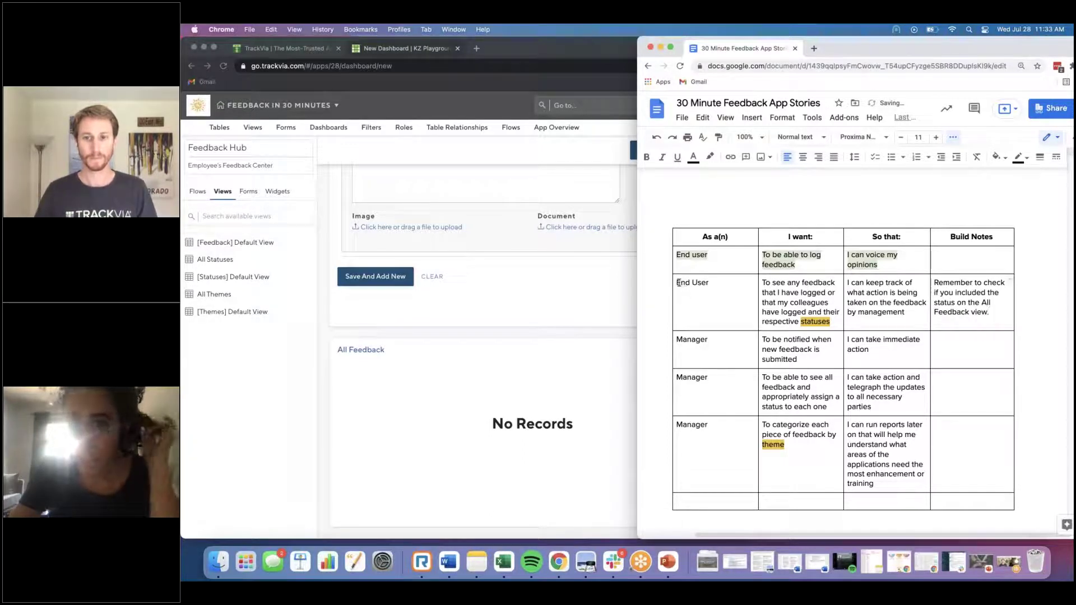
# Step: Highlight the End User story row light green and save the Feedback Hub dashboard in TrackVia
pyautogui.moveTo(678, 282); pyautogui.dragTo(953, 300)
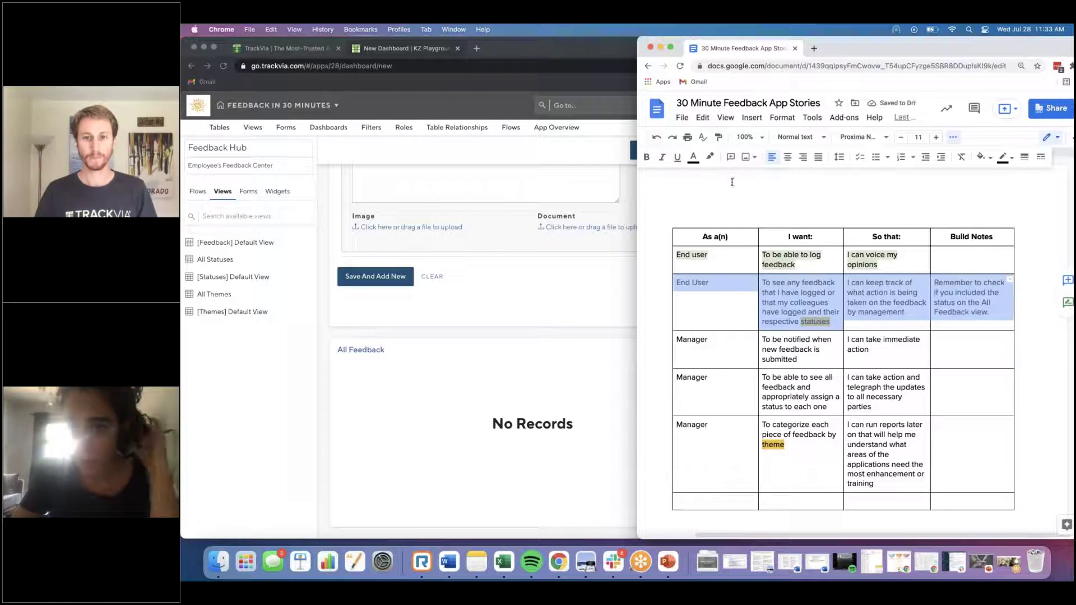
pyautogui.click(709, 156)
pyautogui.click(764, 222)
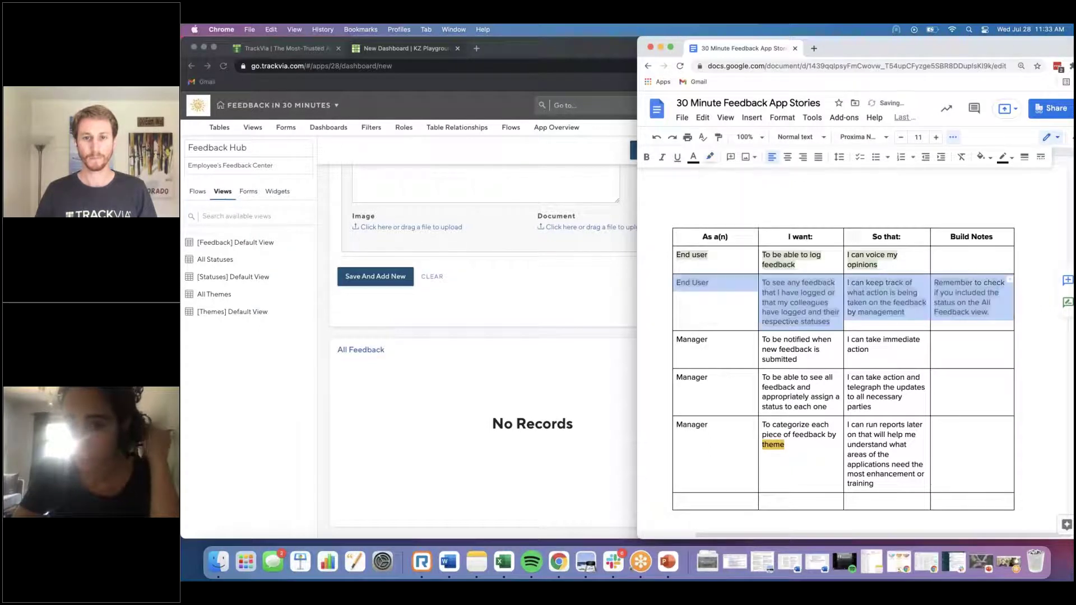
pyautogui.click(800, 216)
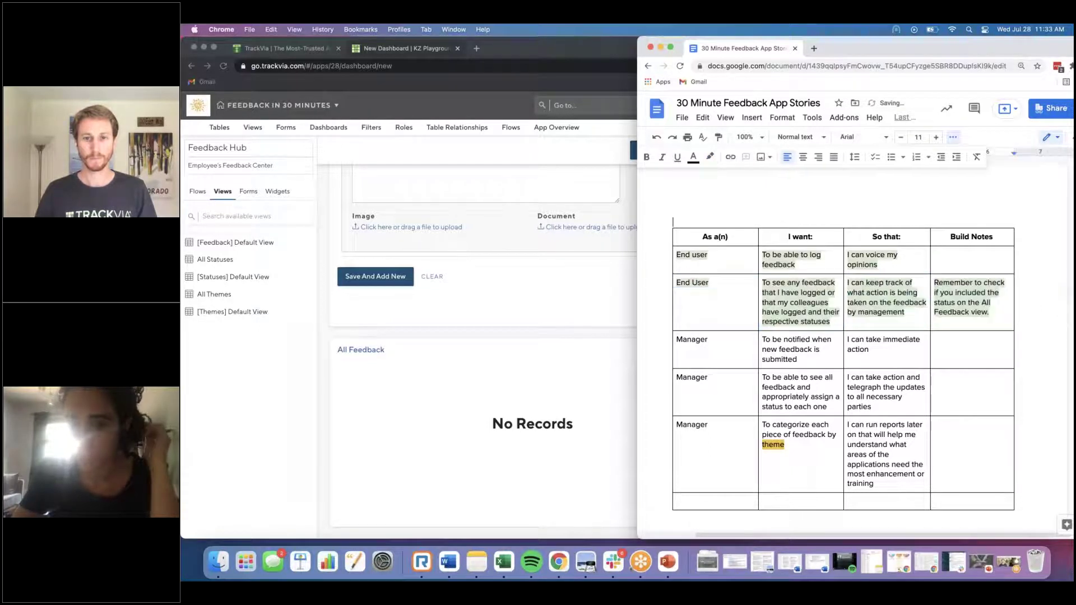
pyautogui.click(537, 350)
pyautogui.click(661, 149)
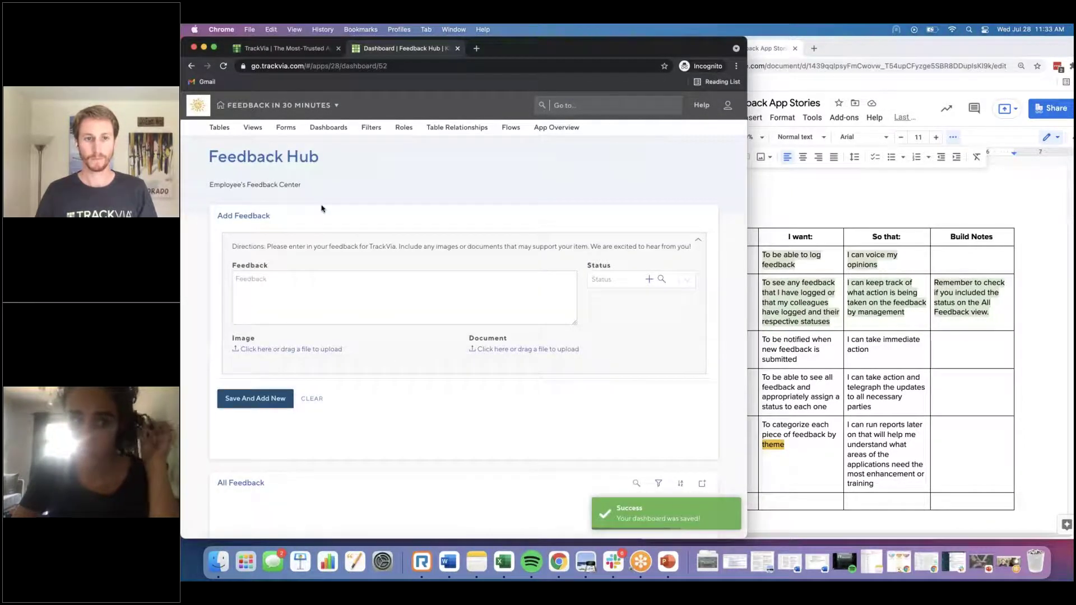
# Step: Glance at the story document, then return to the top of TrackVia's Feedback Hub dashboard
pyautogui.scroll(-5, 321, 209)
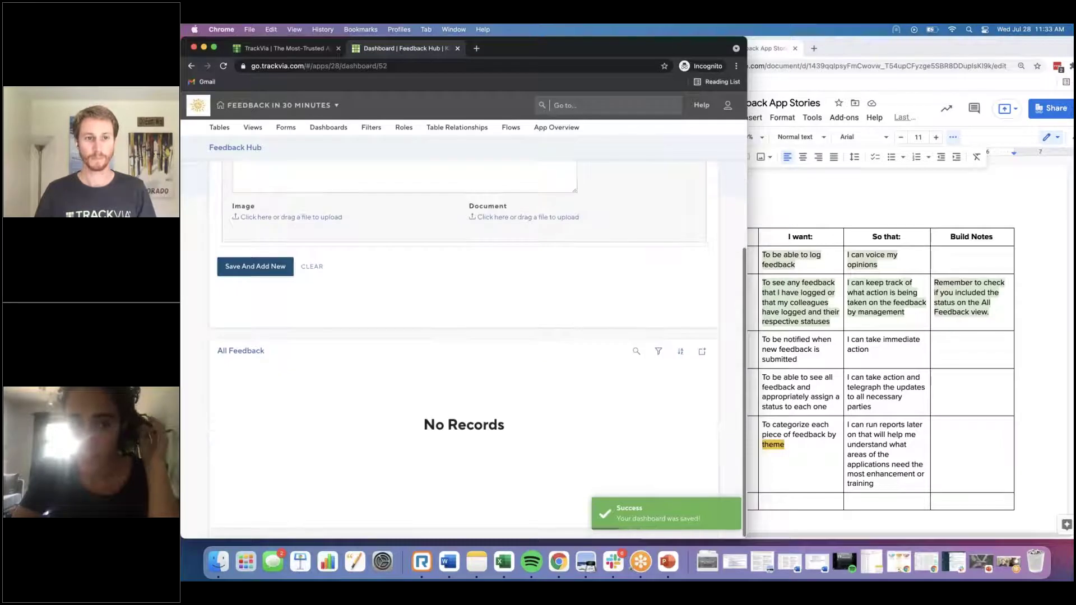
pyautogui.scroll(3, 375, 232)
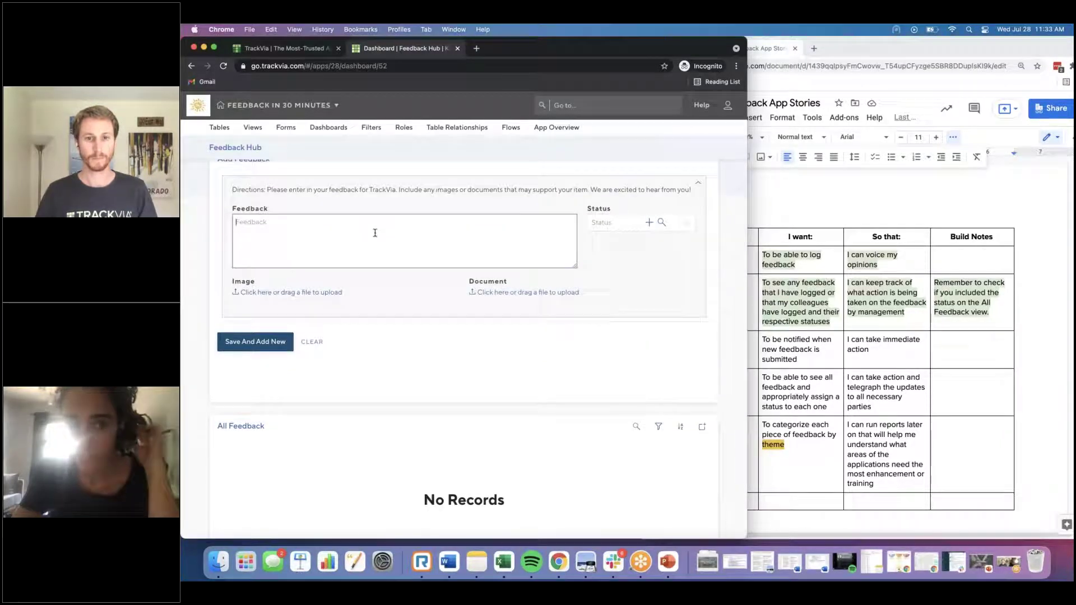
pyautogui.scroll(-3, 375, 233)
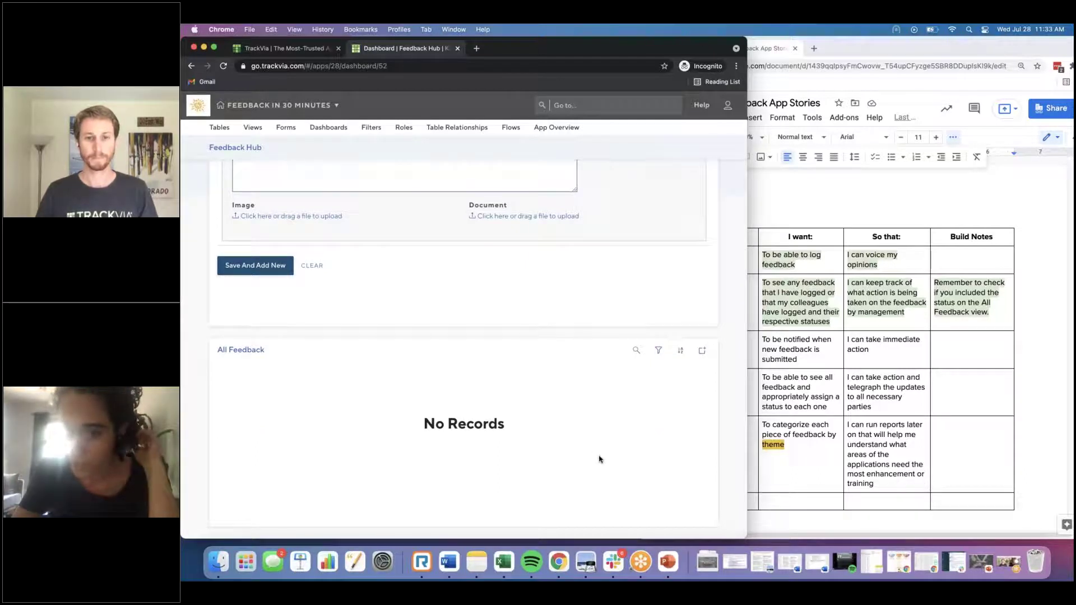
pyautogui.click(909, 301)
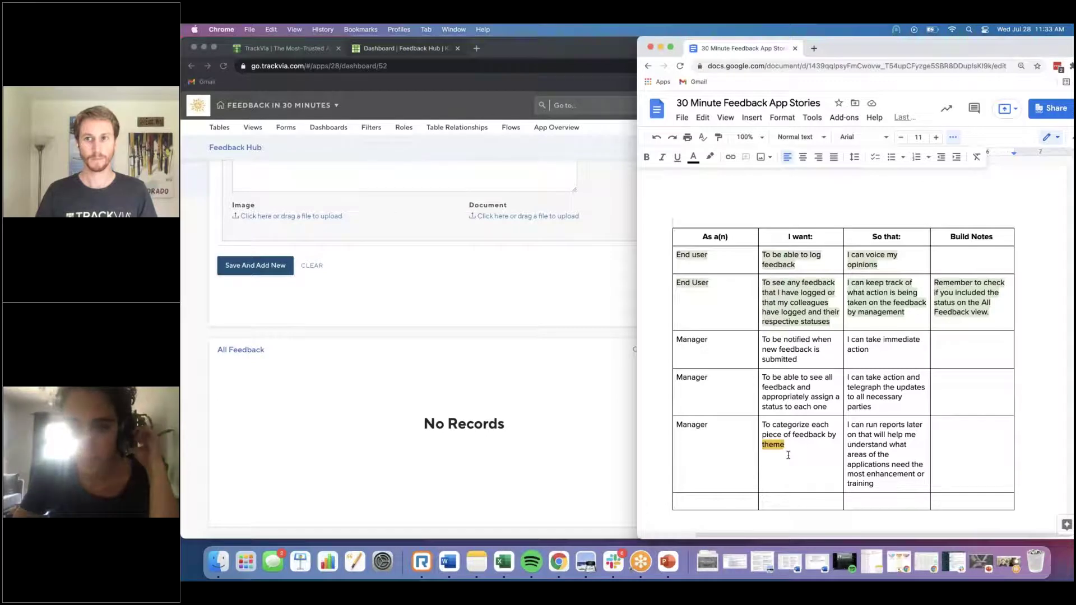
pyautogui.click(440, 360)
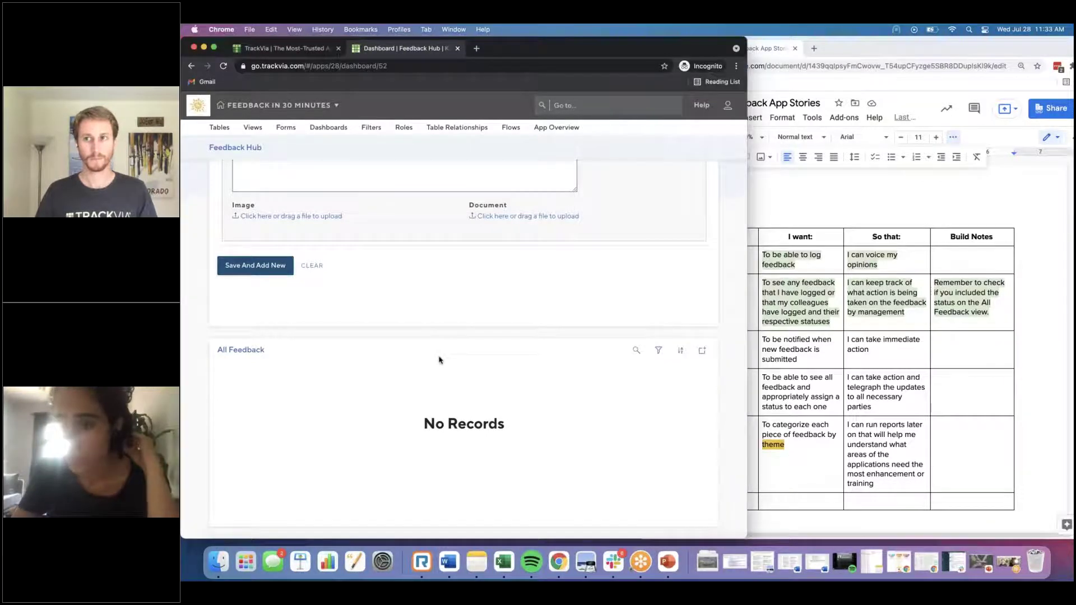
pyautogui.scroll(5, 402, 147)
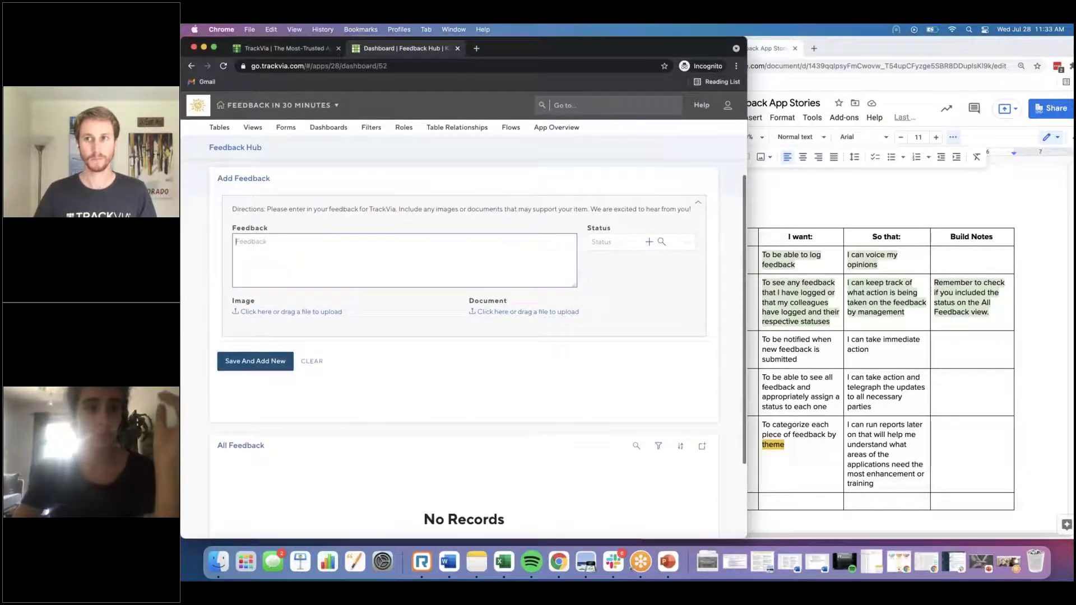
pyautogui.click(330, 128)
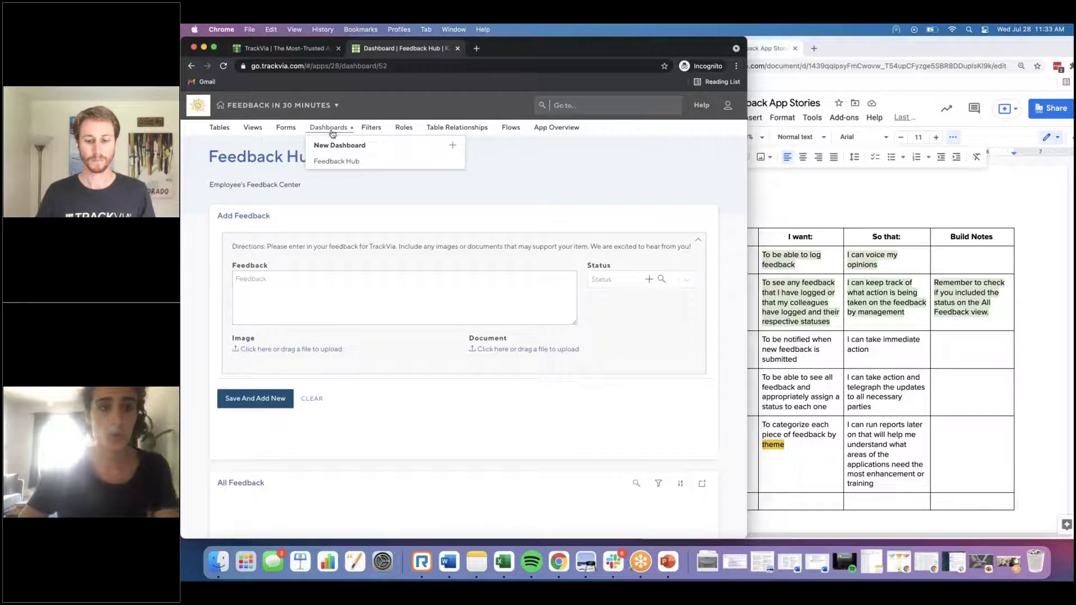
# Step: Start a new dashboard named Feedback Management with the description Managers' Center
pyautogui.click(452, 145)
pyautogui.write('Feedback')
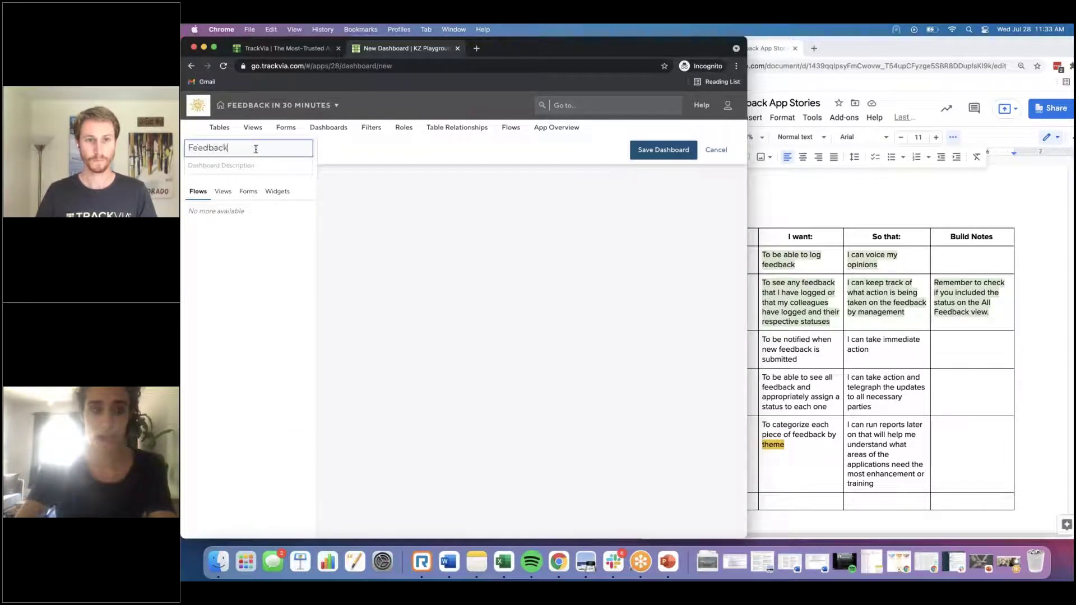
pyautogui.write(' Management')
pyautogui.click(228, 164)
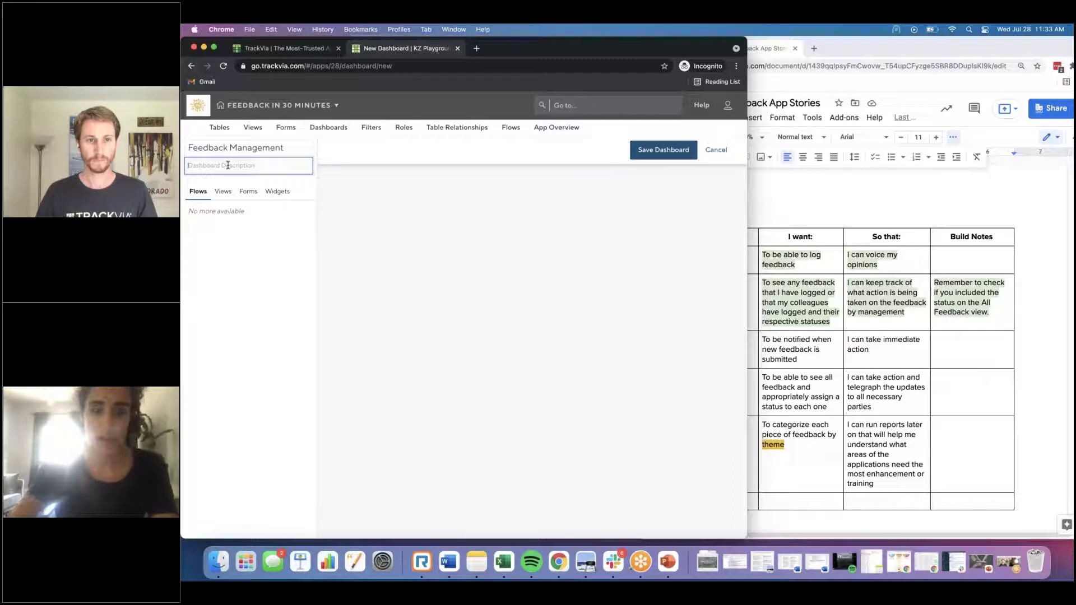
pyautogui.write("Manager's")
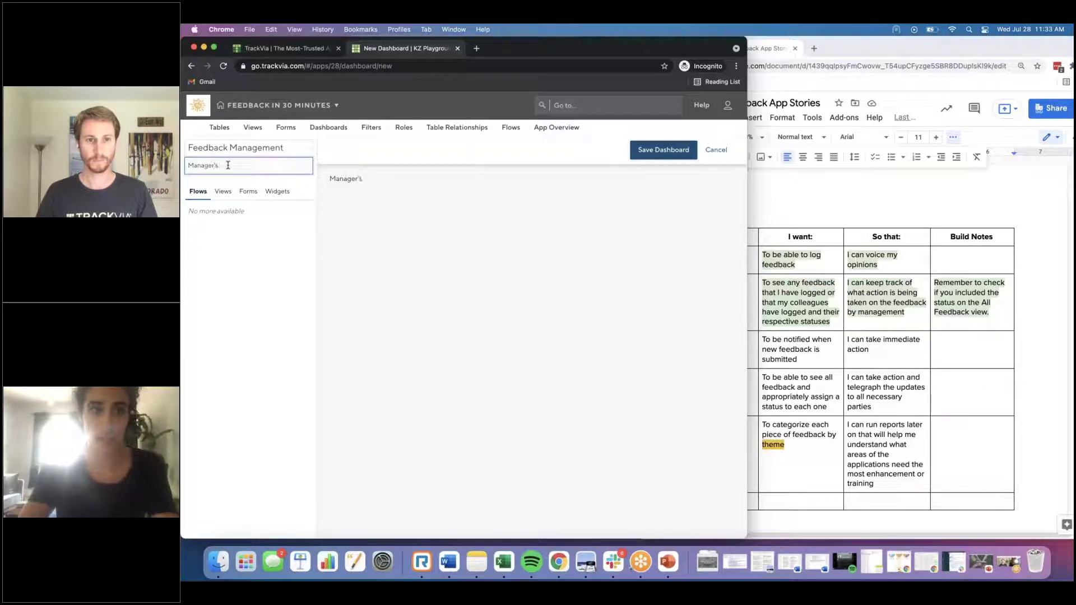
pyautogui.press('BackSpace')
pyautogui.press('BackSpace')
pyautogui.write("s' Da")
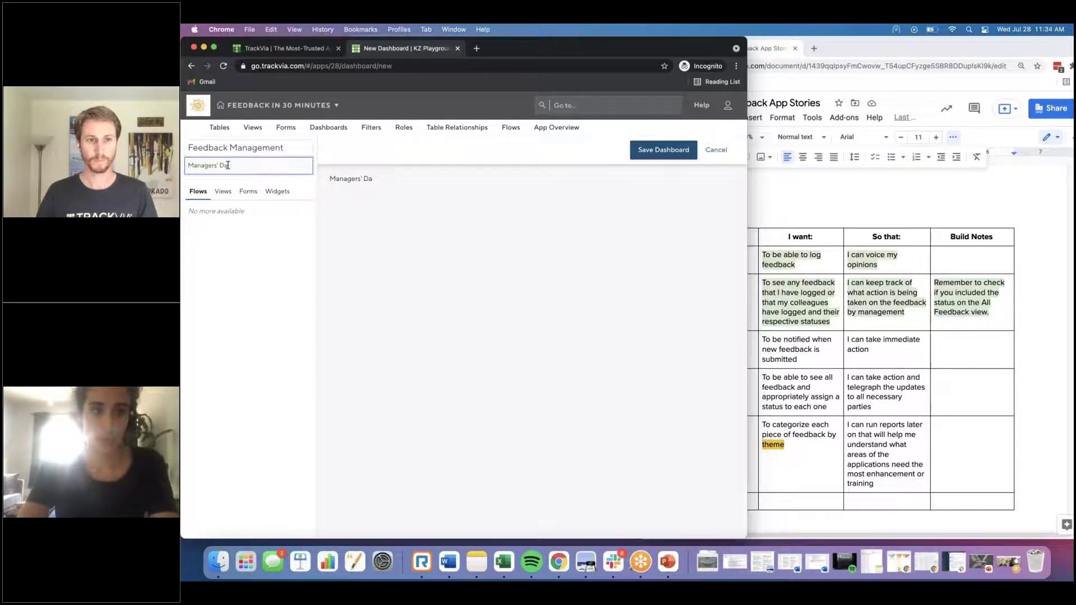
pyautogui.write('shboard')
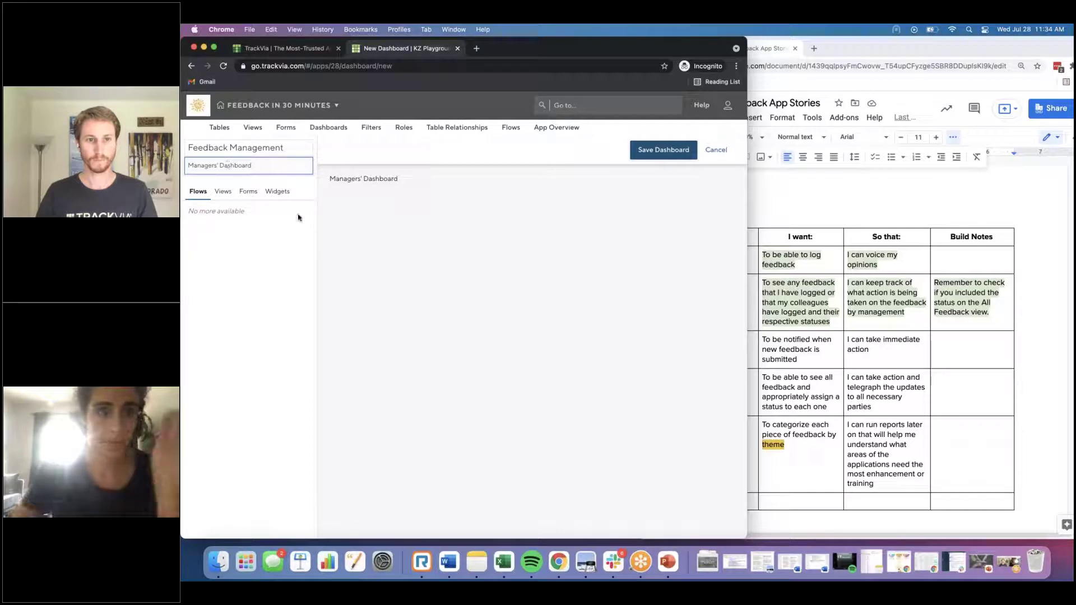
pyautogui.doubleClick(243, 165)
pyautogui.write('Cente')
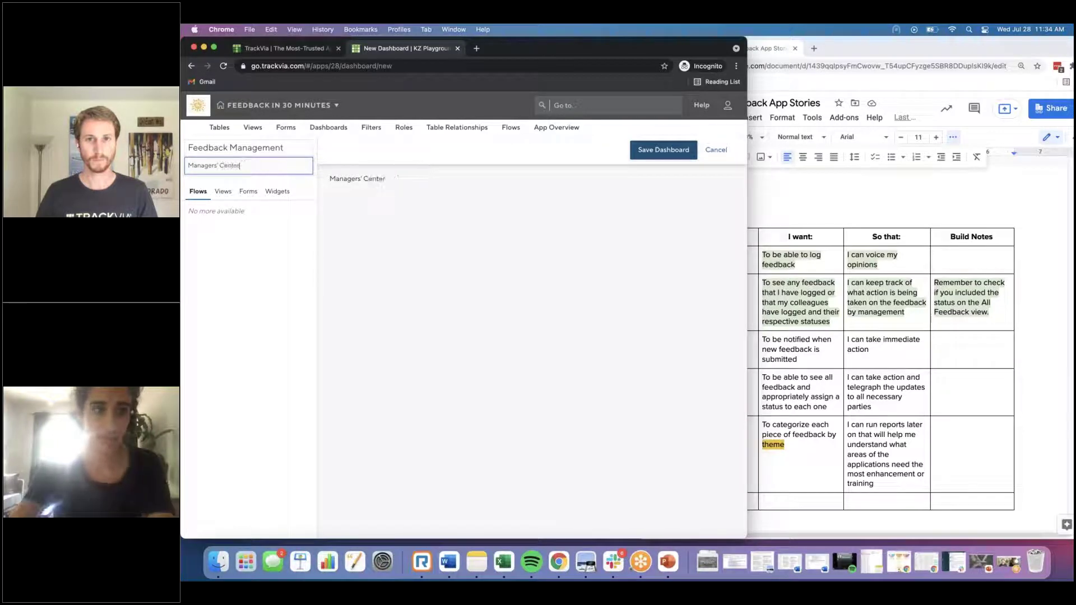
pyautogui.write('r')
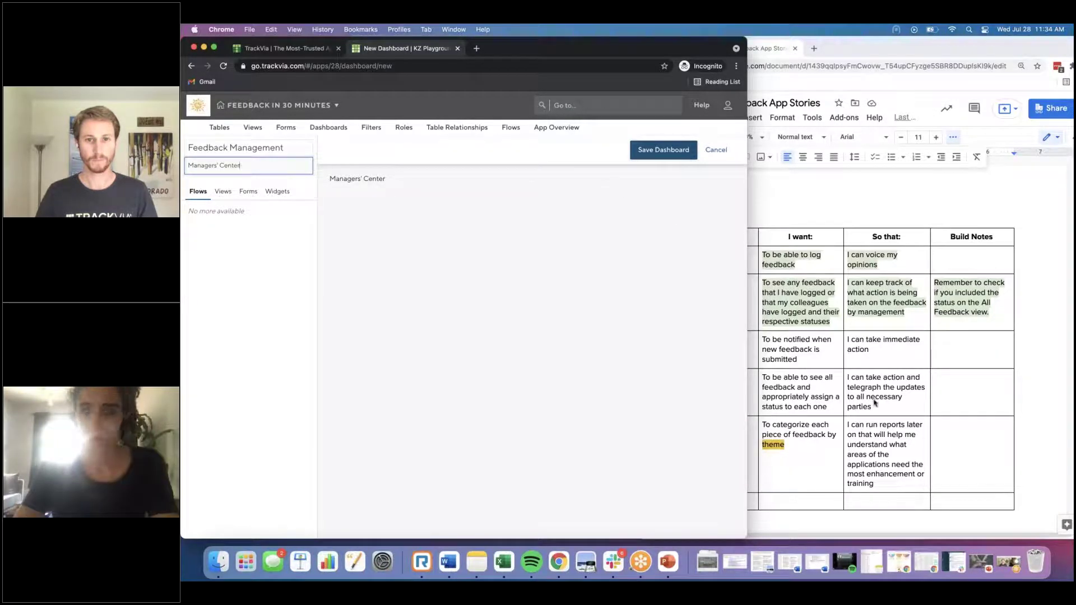
# Step: Compare the dashboard's available views with the story document, then save Feedback Management
pyautogui.click(874, 403)
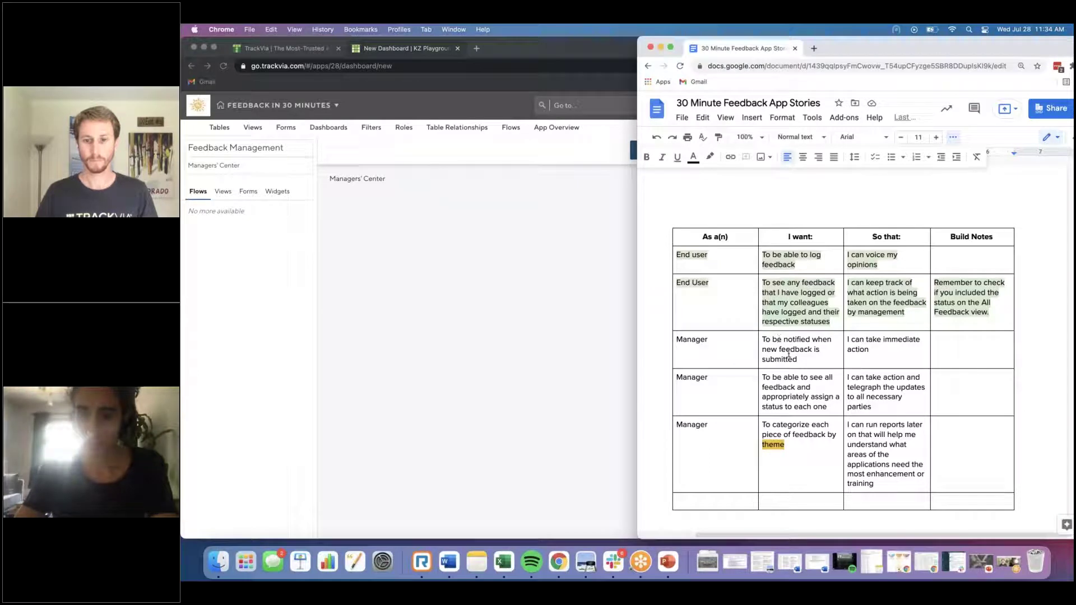
pyautogui.click(467, 268)
pyautogui.click(221, 194)
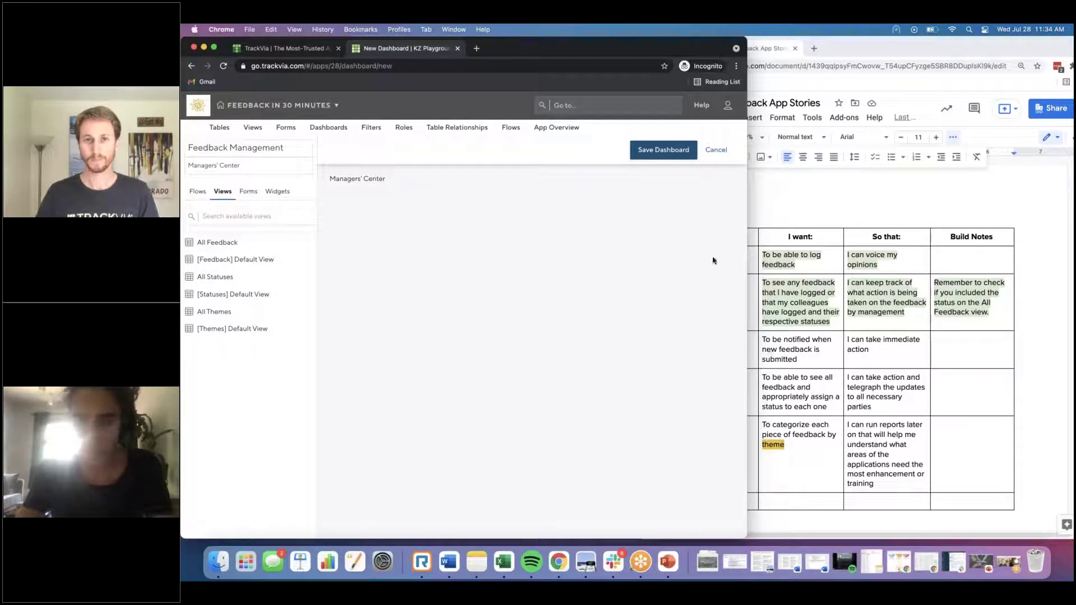
pyautogui.click(828, 298)
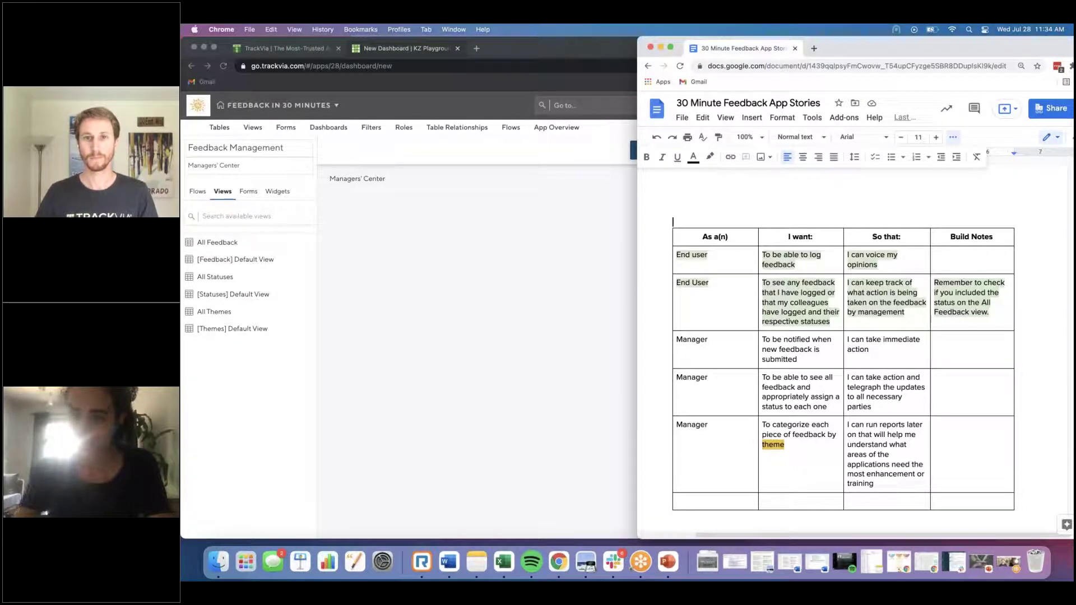
pyautogui.click(608, 241)
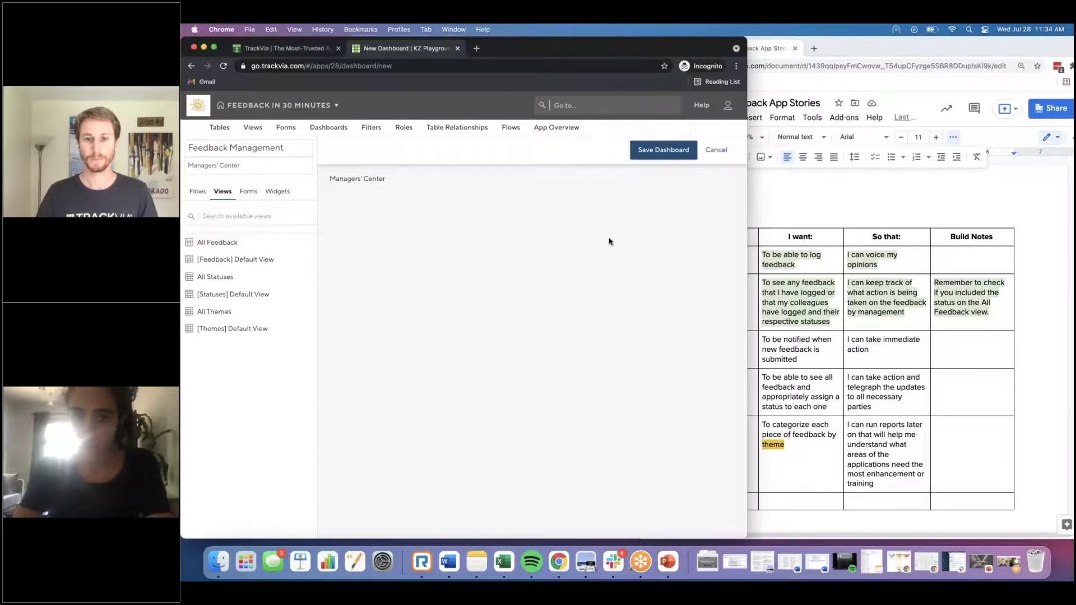
pyautogui.click(661, 149)
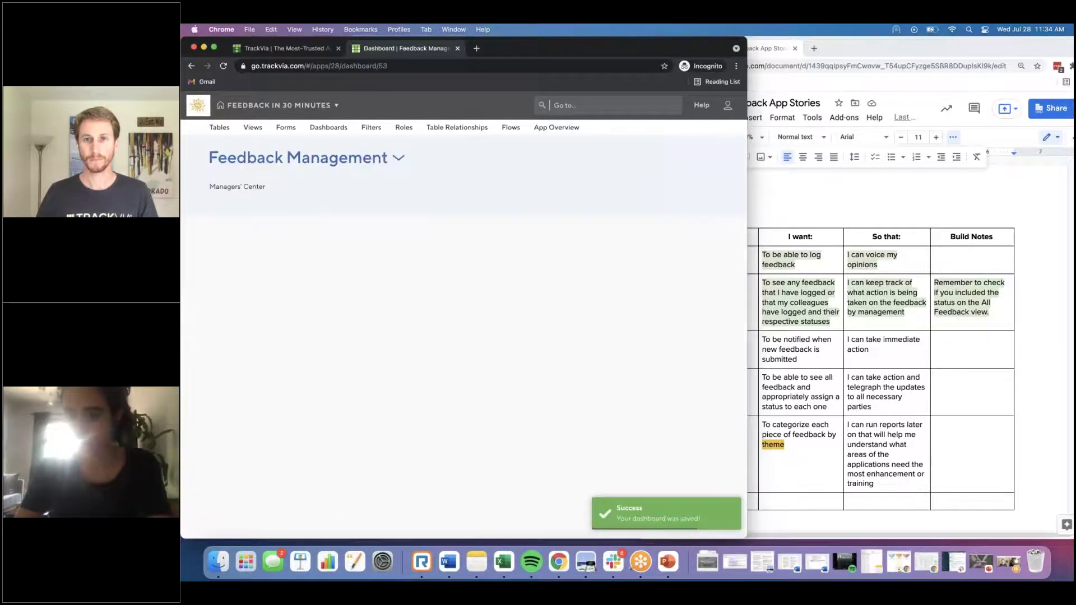
# Step: Open the All Feedback view for editing to review its Record ID, Status, Theme and Feedback fields
pyautogui.click(258, 129)
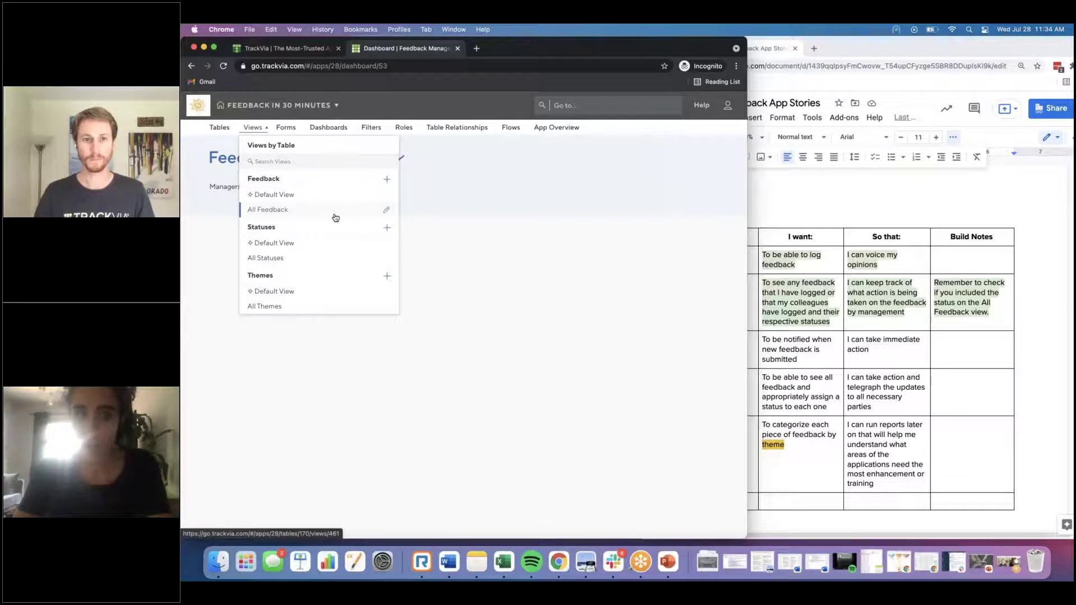
pyautogui.click(386, 214)
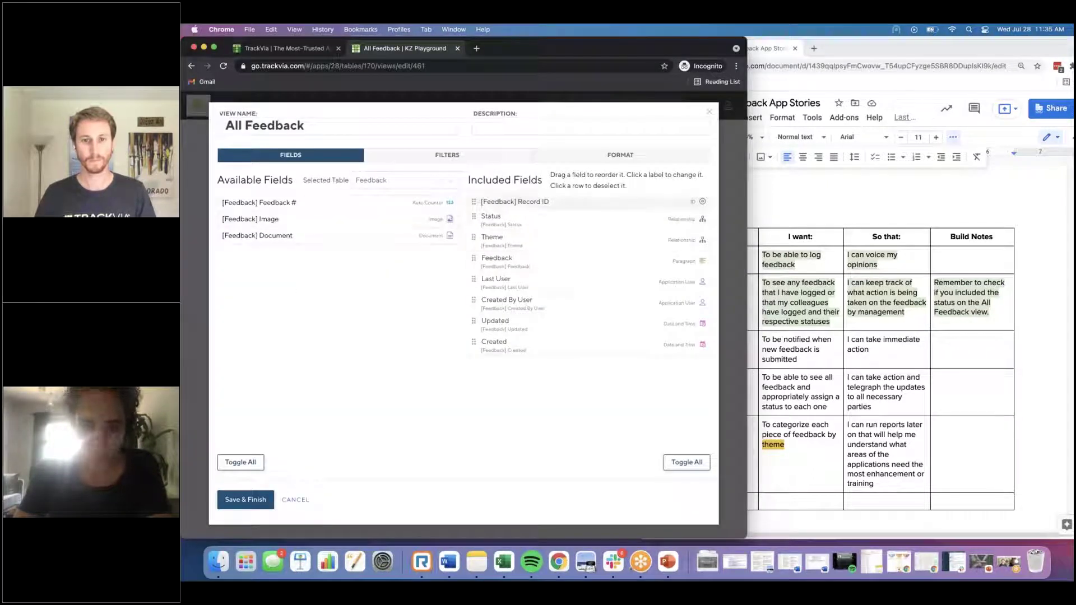
# Step: Close the All Feedback editor and create a new view named New Feedback, showing its filters
pyautogui.click(708, 112)
pyautogui.click(712, 177)
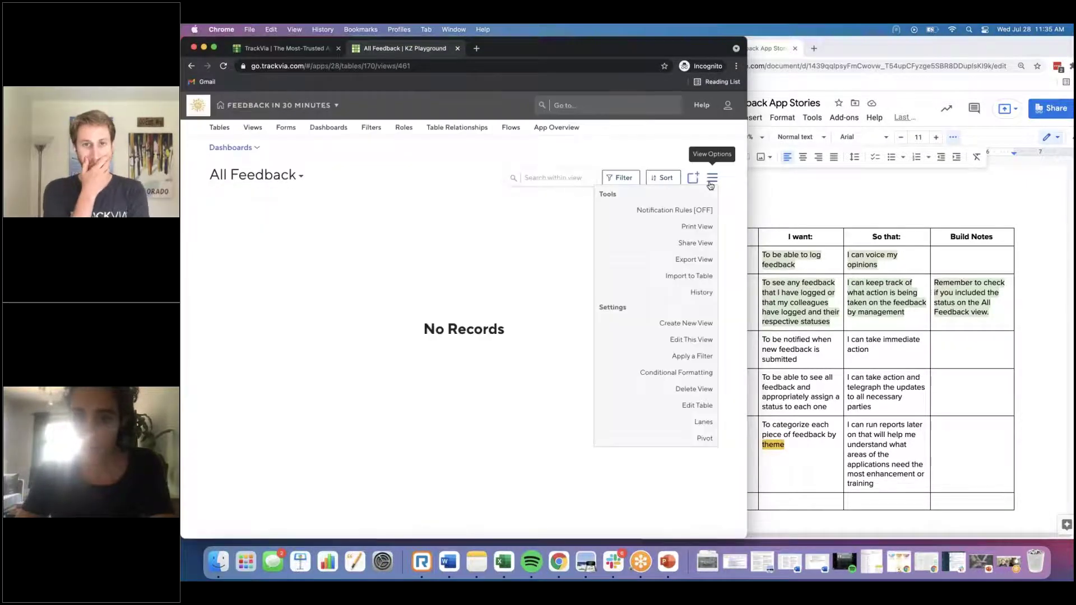
pyautogui.click(688, 325)
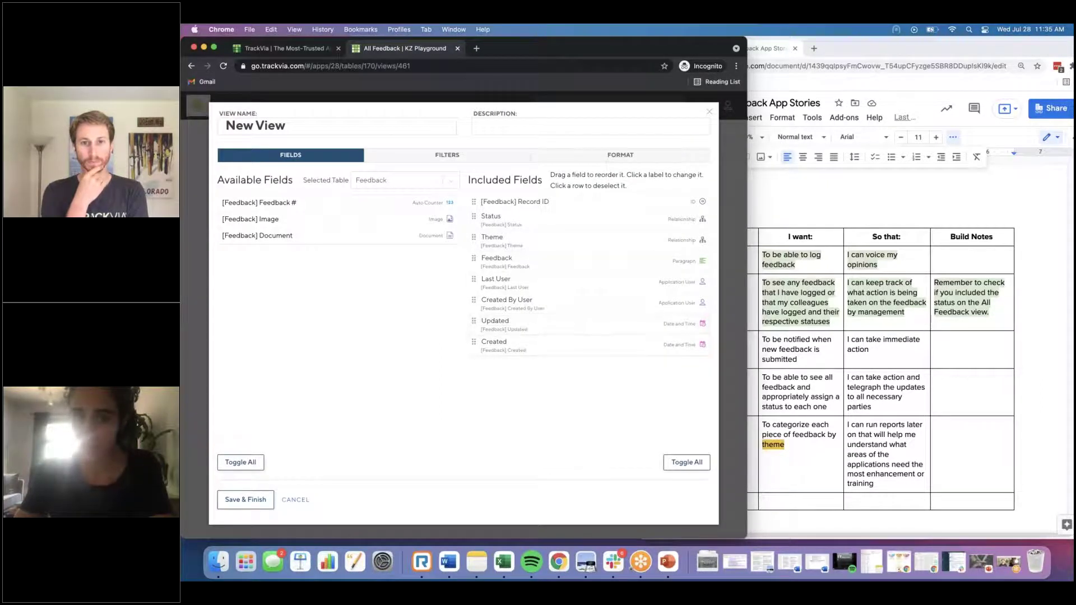
pyautogui.tripleClick(293, 126)
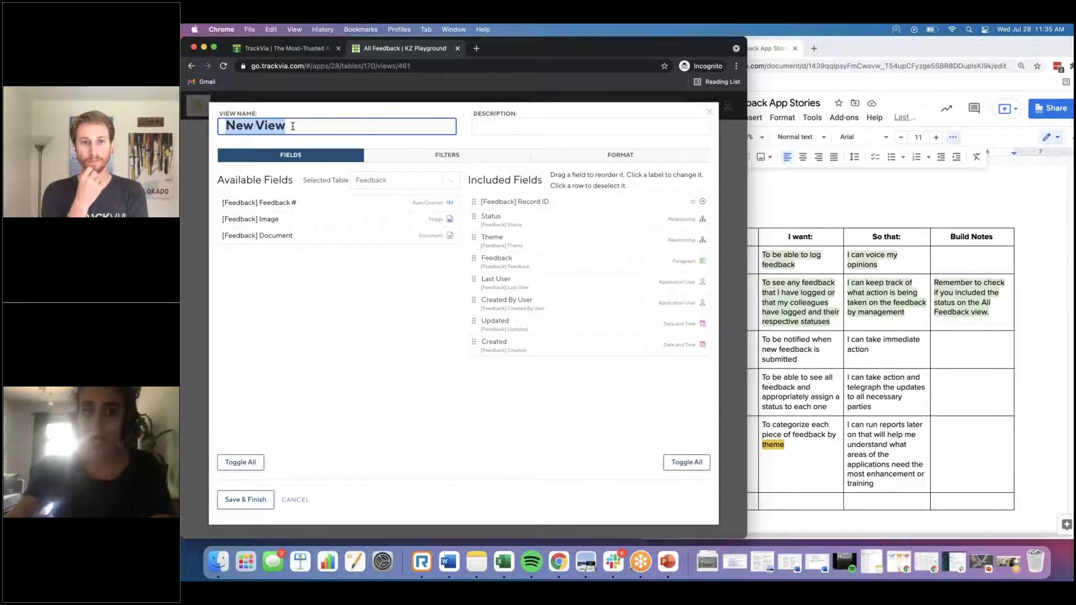
pyautogui.write('New Feedback')
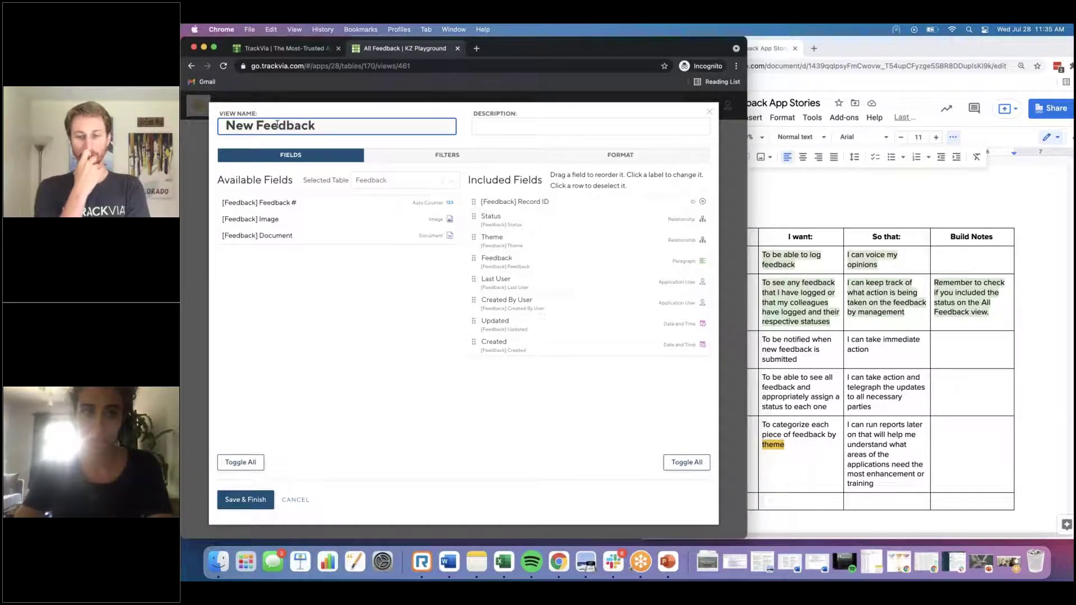
pyautogui.tripleClick(282, 125)
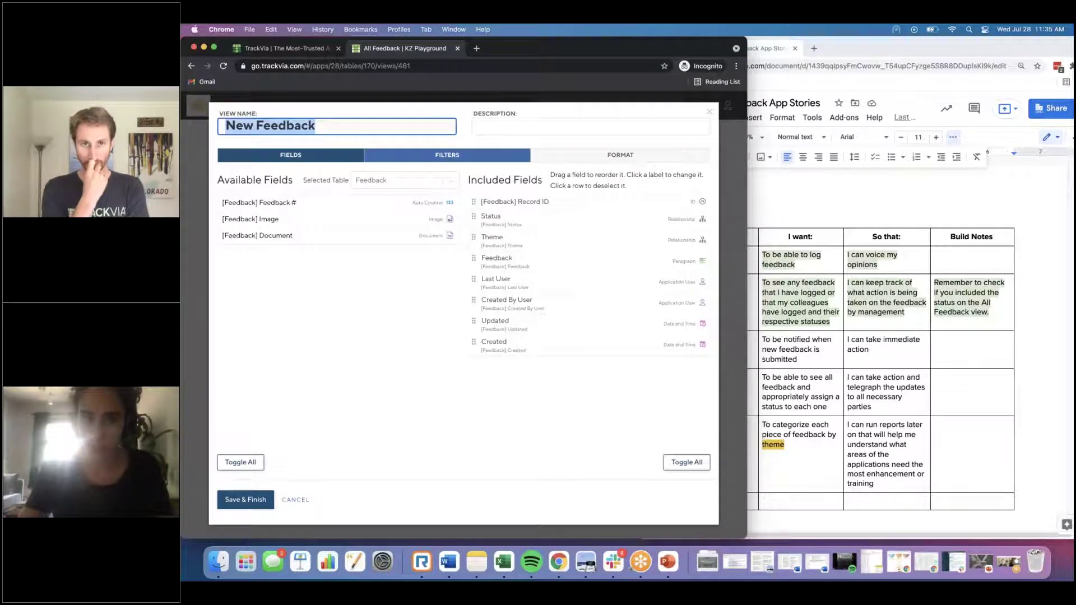
pyautogui.click(447, 155)
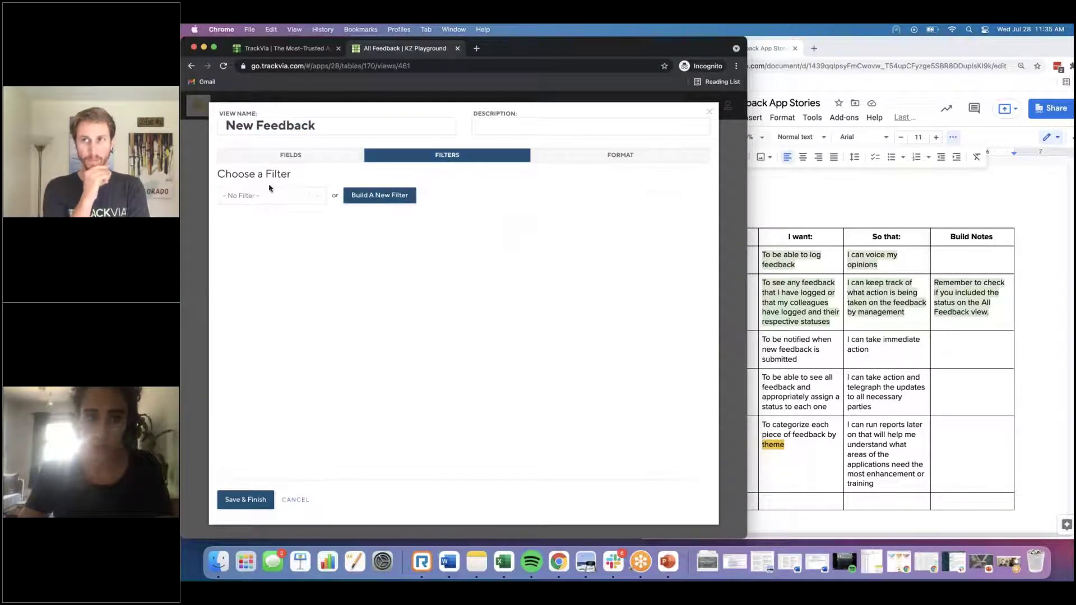
# Step: Add a New Feedback filter where Status Is Identical To 'New', then save the view
pyautogui.click(355, 197)
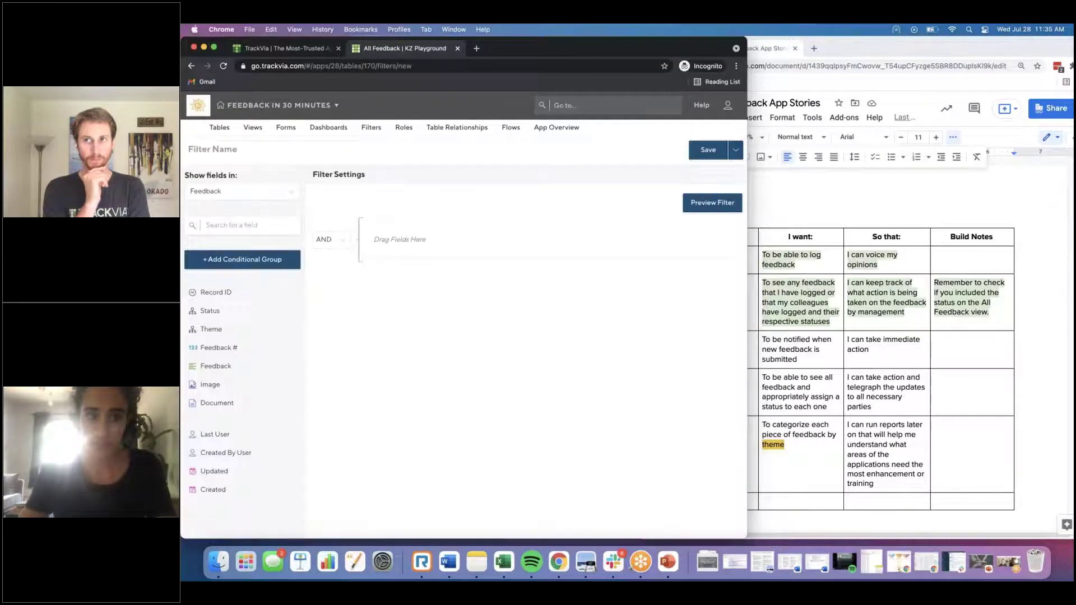
pyautogui.write('New Feedback')
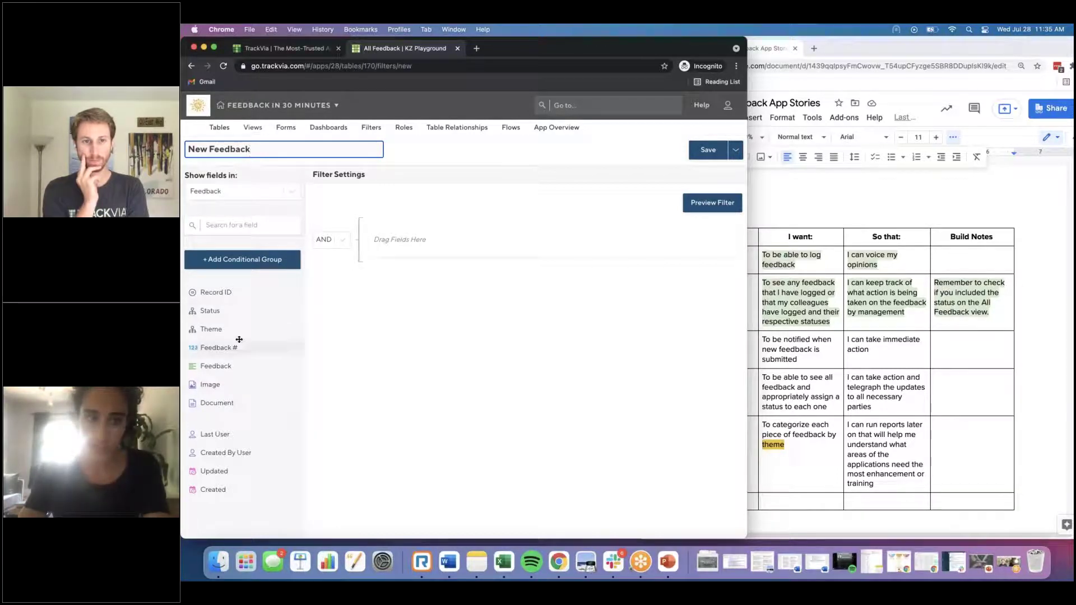
pyautogui.moveTo(238, 308); pyautogui.dragTo(442, 240)
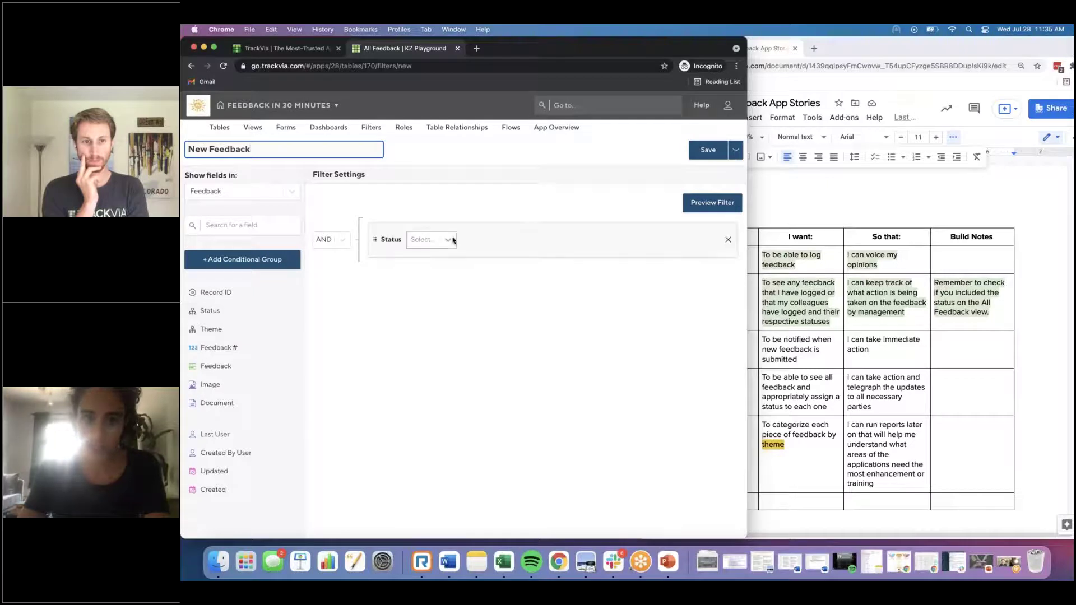
pyautogui.click(443, 240)
pyautogui.click(415, 262)
pyautogui.click(505, 240)
pyautogui.write('New')
pyautogui.click(738, 156)
pyautogui.click(715, 168)
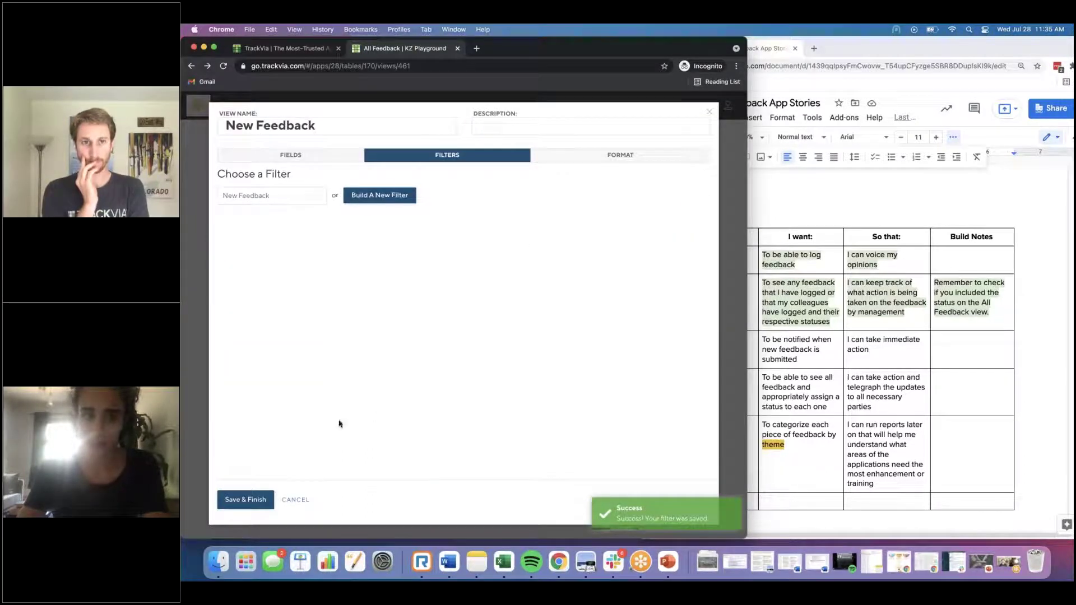
pyautogui.click(245, 499)
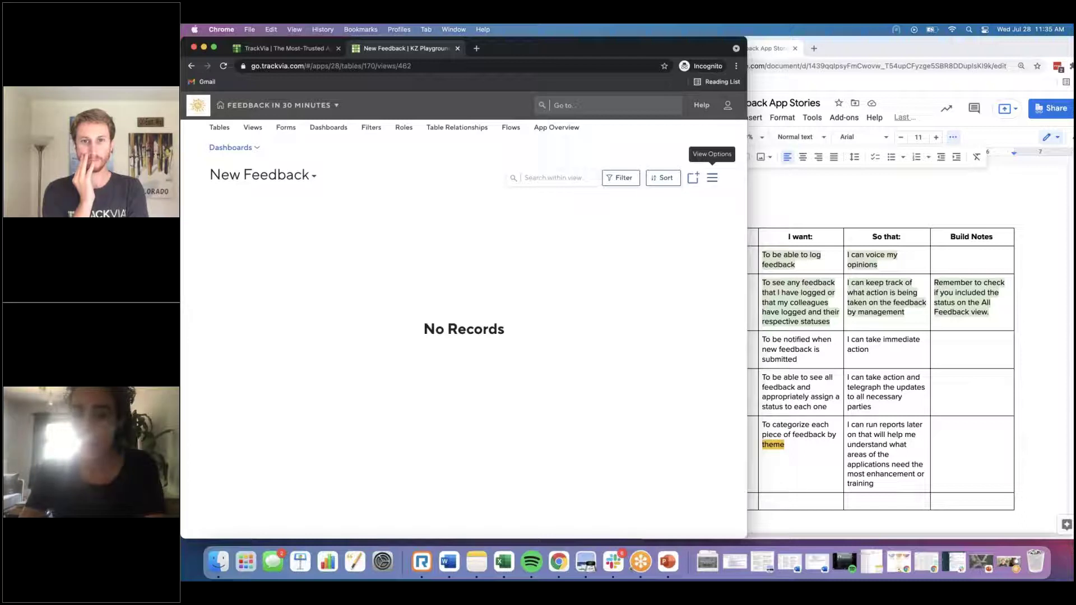
# Step: Create a New Feedback Notification rule triggered only when a record is added to the view
pyautogui.click(712, 178)
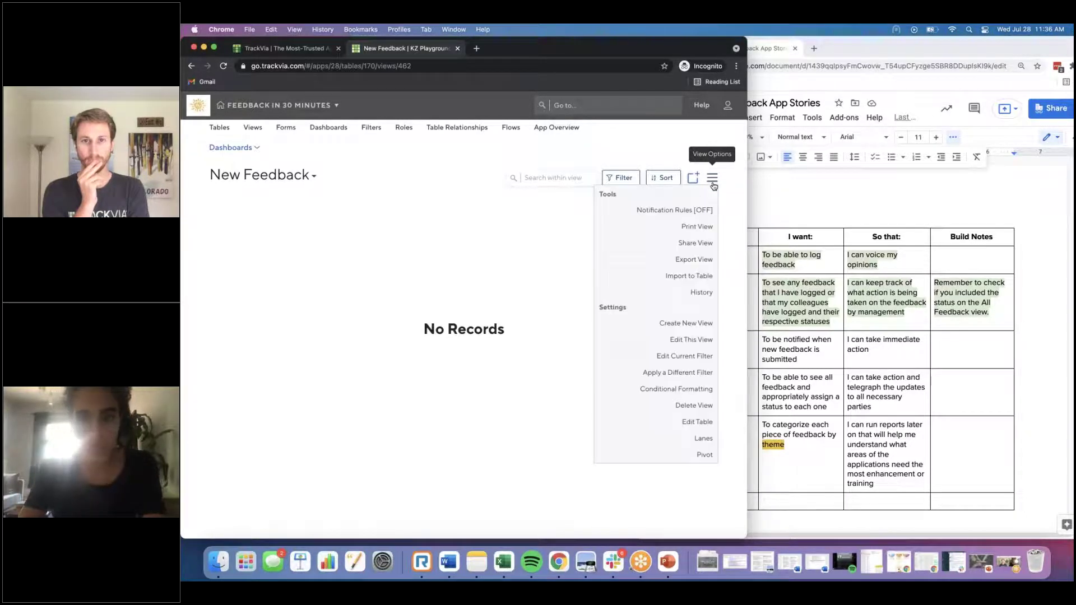
pyautogui.click(671, 213)
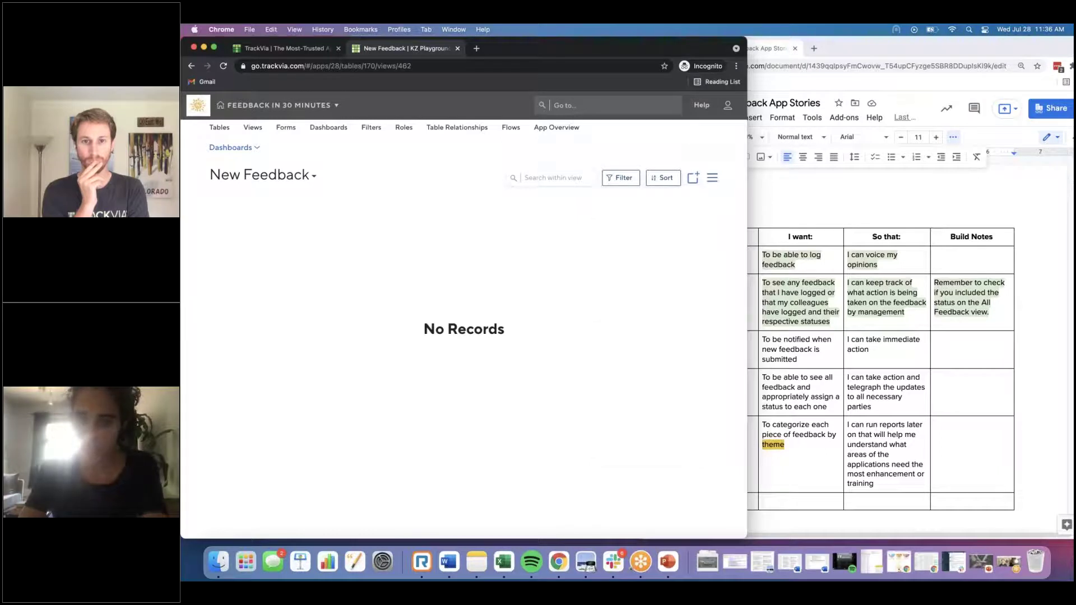
pyautogui.click(538, 170)
pyautogui.press('super+a')
pyautogui.write('New Feedback ')
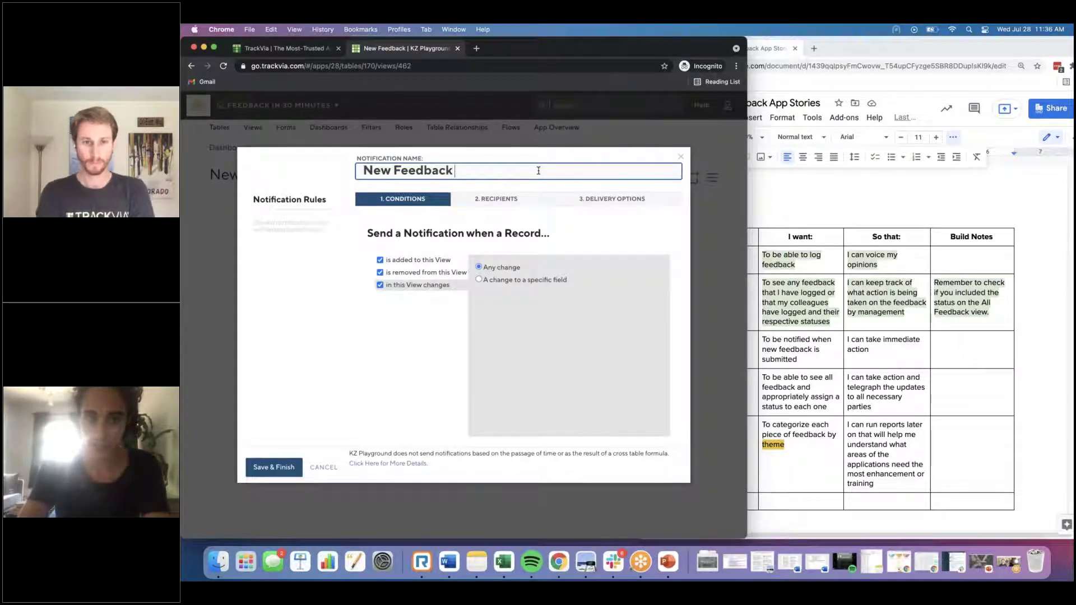
pyautogui.write('Notification')
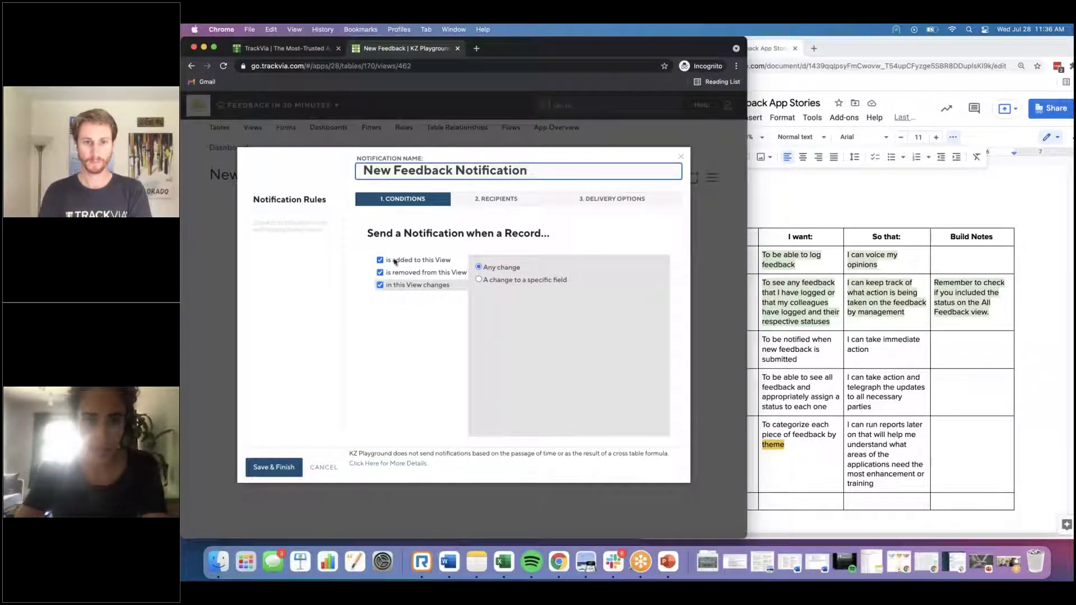
pyautogui.click(414, 287)
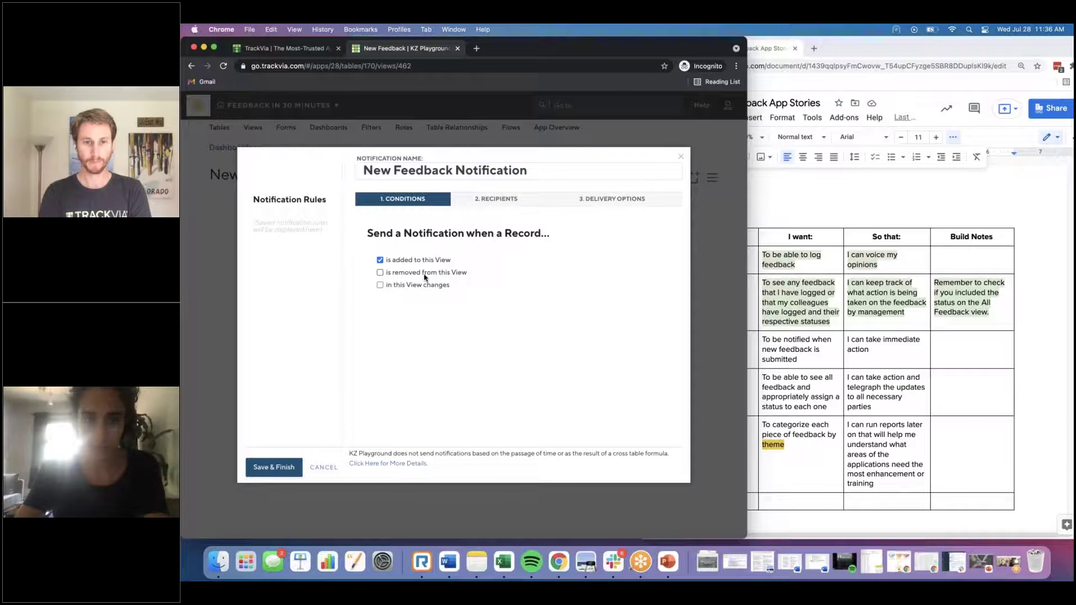
pyautogui.click(478, 198)
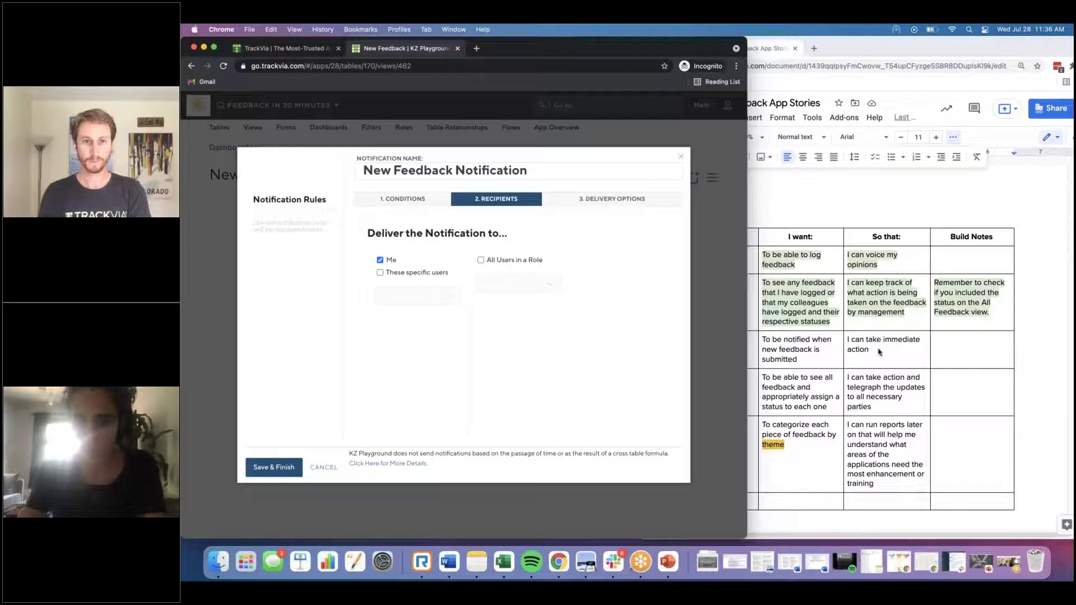
pyautogui.click(931, 348)
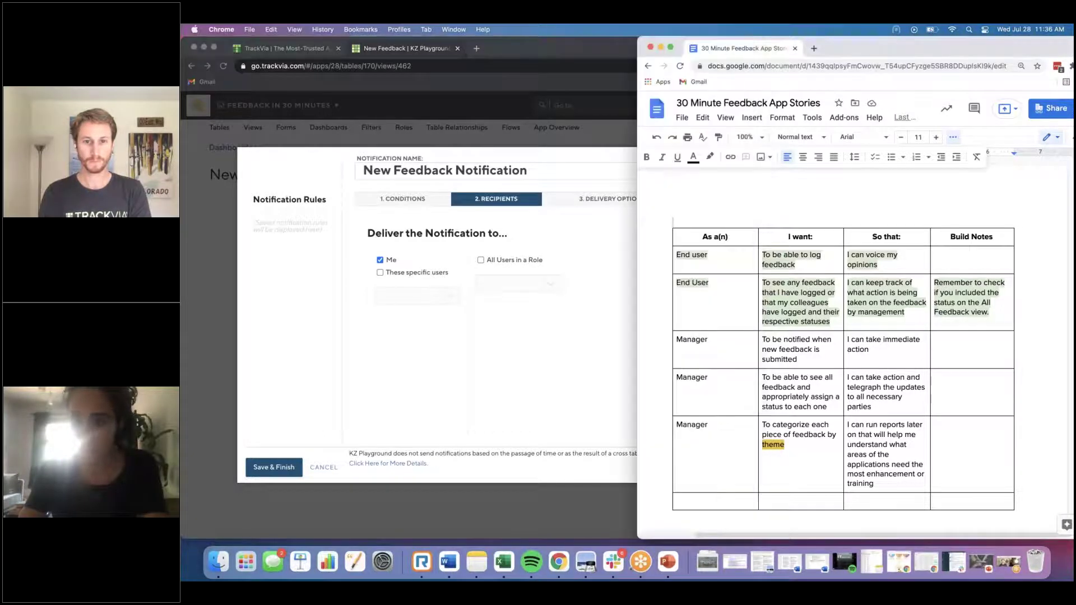
# Step: In the Manager row's Build Notes, write a reminder to follow up on the new feedback notification to managers
pyautogui.click(942, 345)
pyautogui.write('Reports')
pyautogui.write('ber to ')
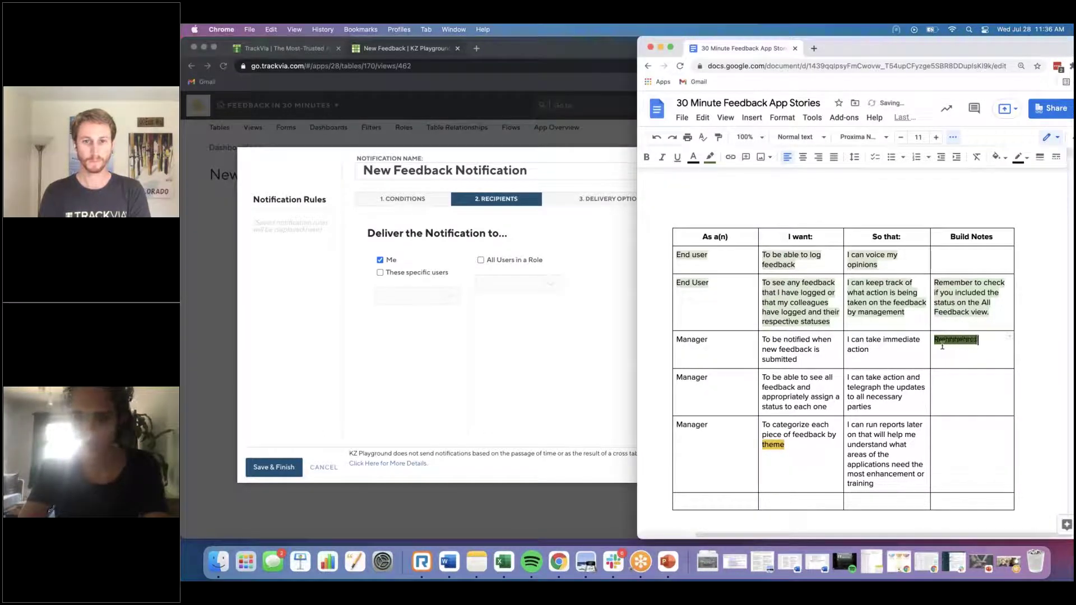
pyautogui.write('follow up')
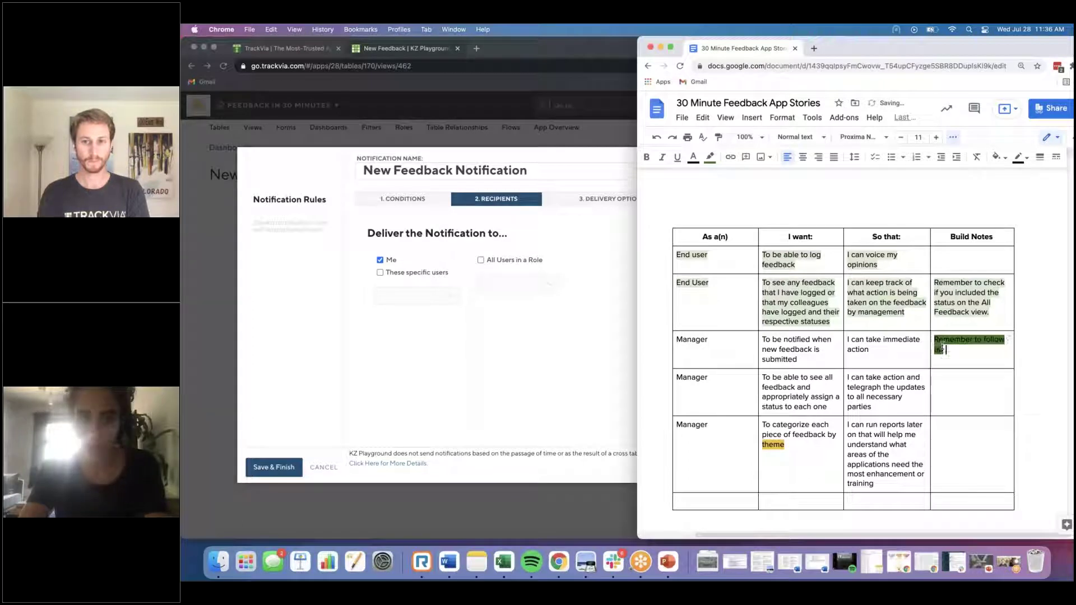
pyautogui.write(' on the new feedback not')
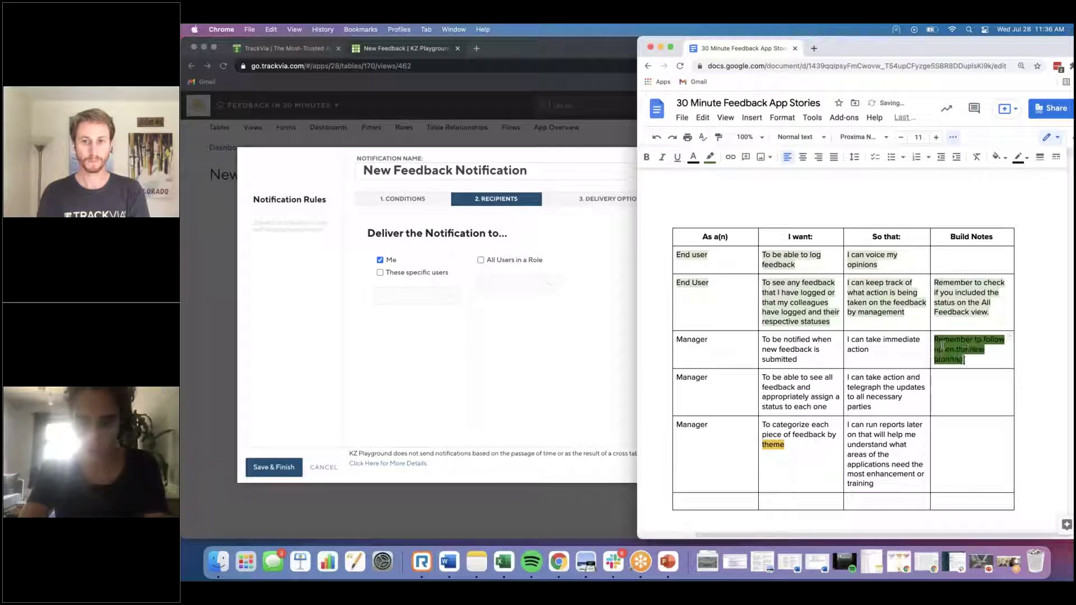
pyautogui.write('ification')
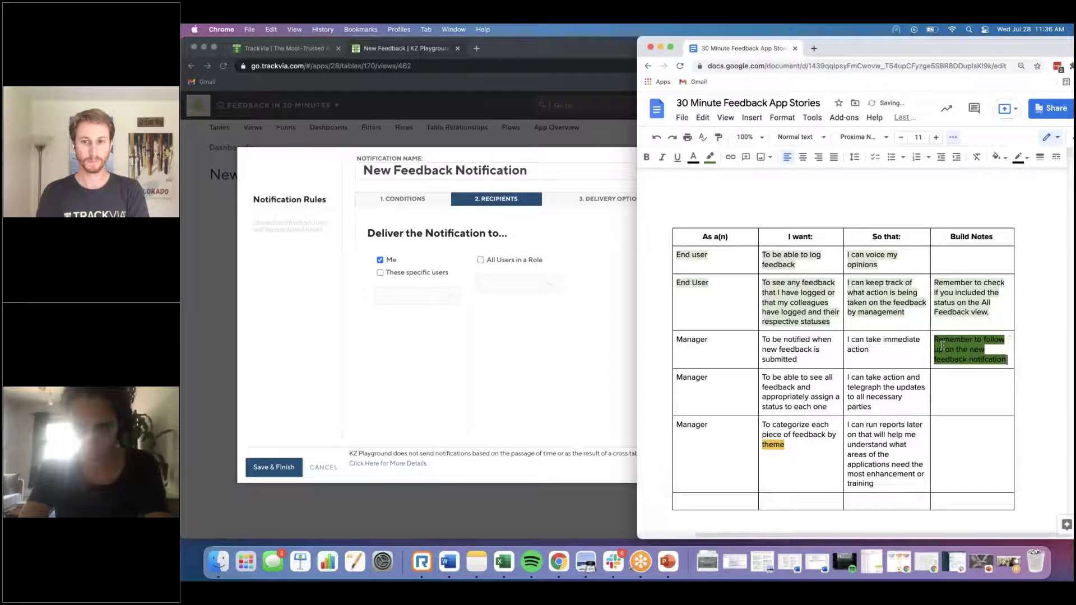
pyautogui.write(' to send to managers.')
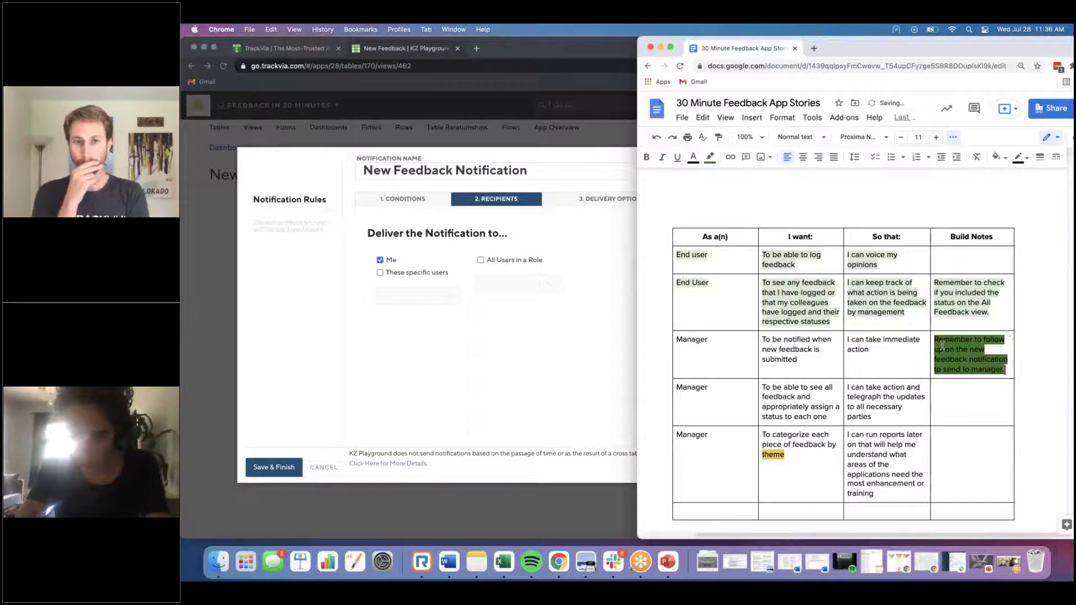
# Step: Set the note's highlight to None and save the New Feedback Notification rule in TrackVia
pyautogui.tripleClick(965, 359)
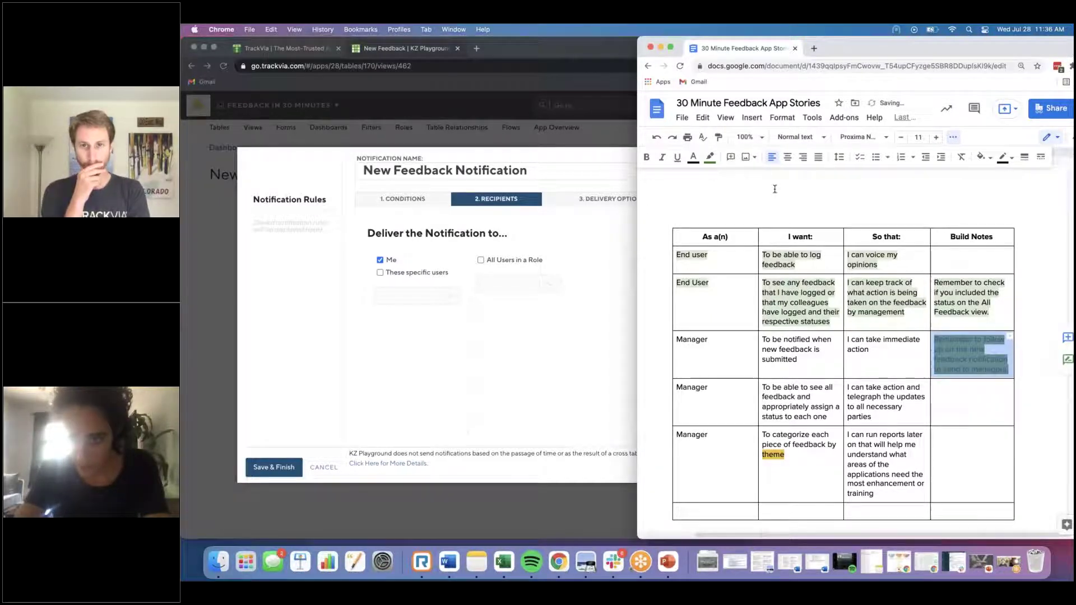
pyautogui.click(709, 162)
pyautogui.click(763, 206)
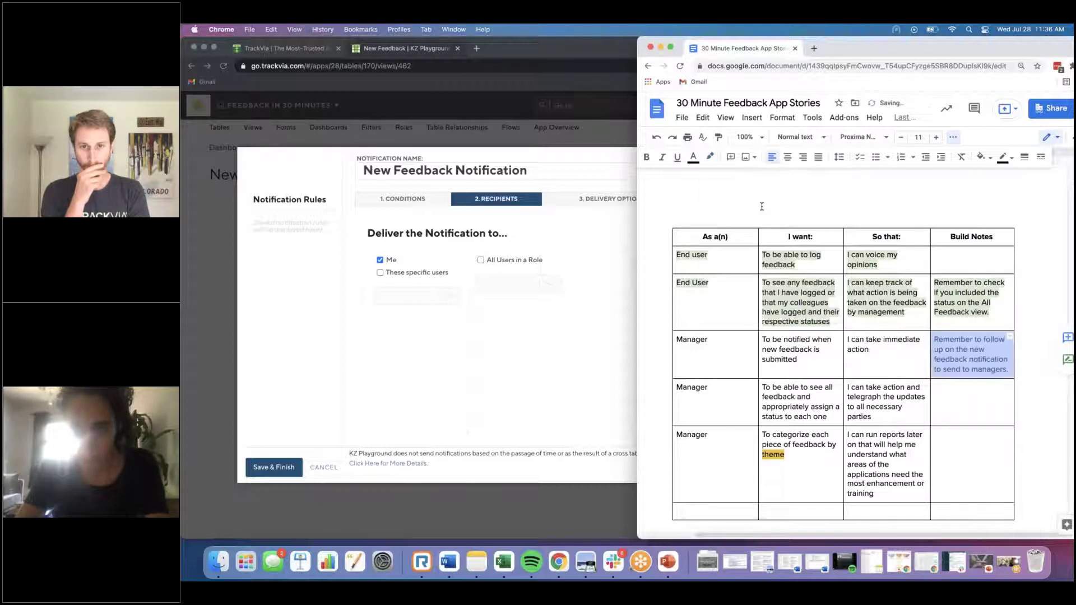
pyautogui.click(975, 363)
pyautogui.click(274, 466)
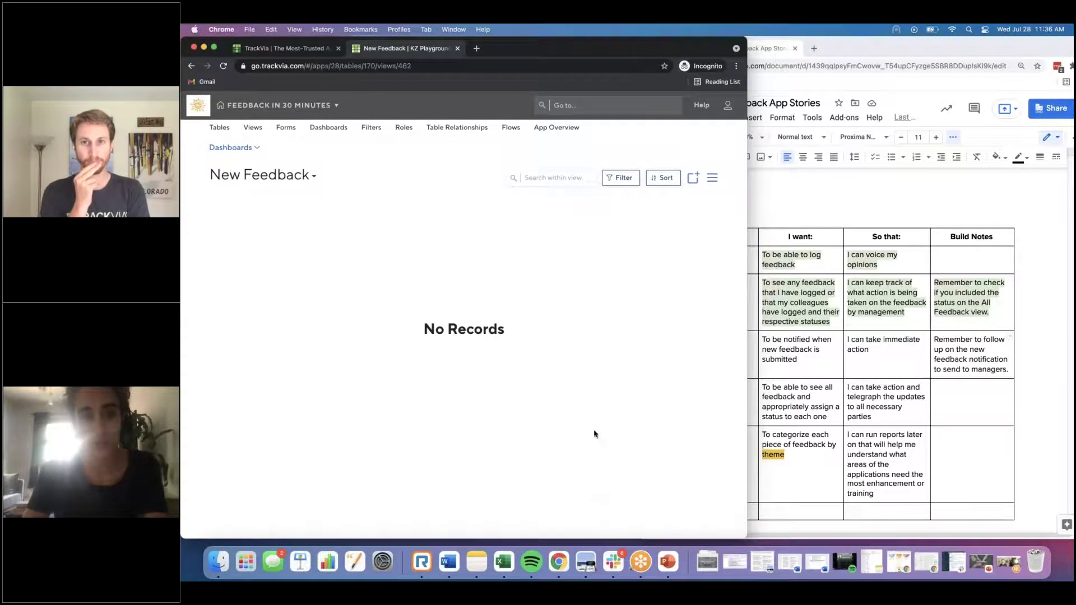
# Step: Add the New Feedback view to the Feedback Management dashboard and shorten its widget
pyautogui.click(802, 337)
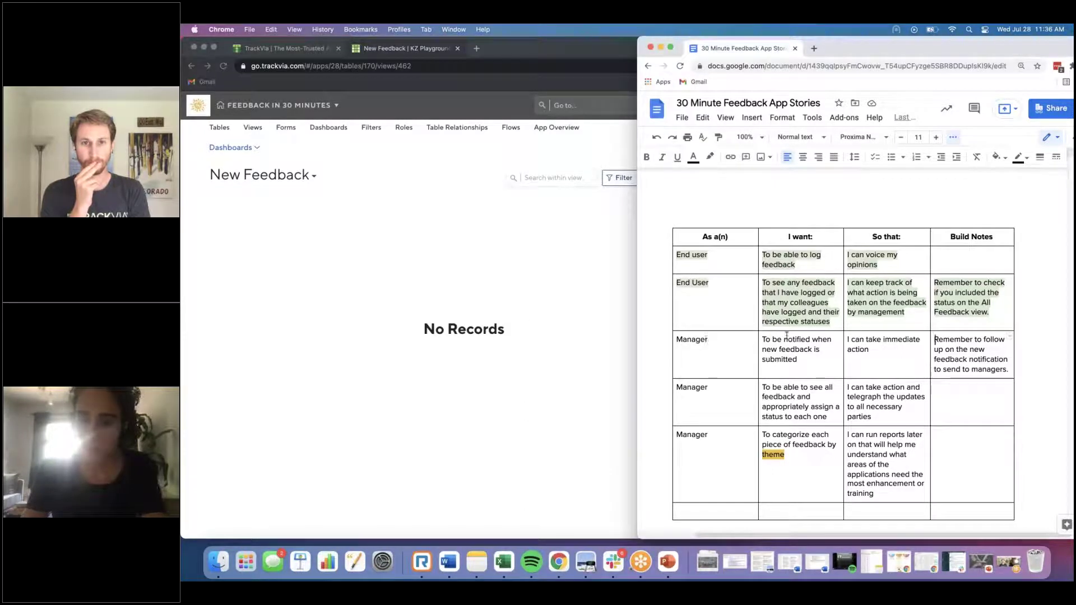
pyautogui.click(329, 127)
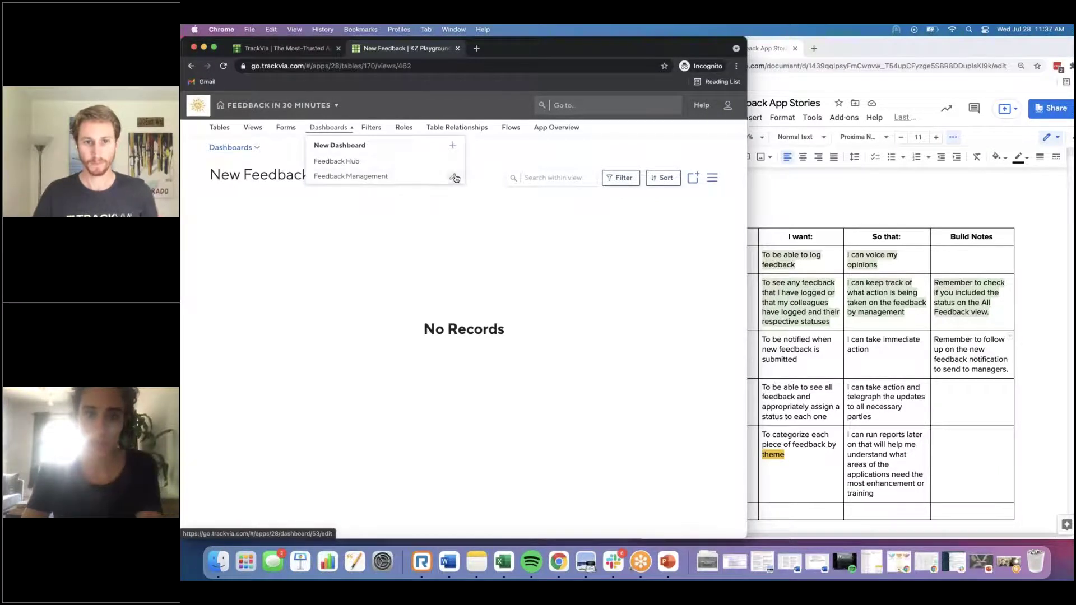
pyautogui.click(455, 177)
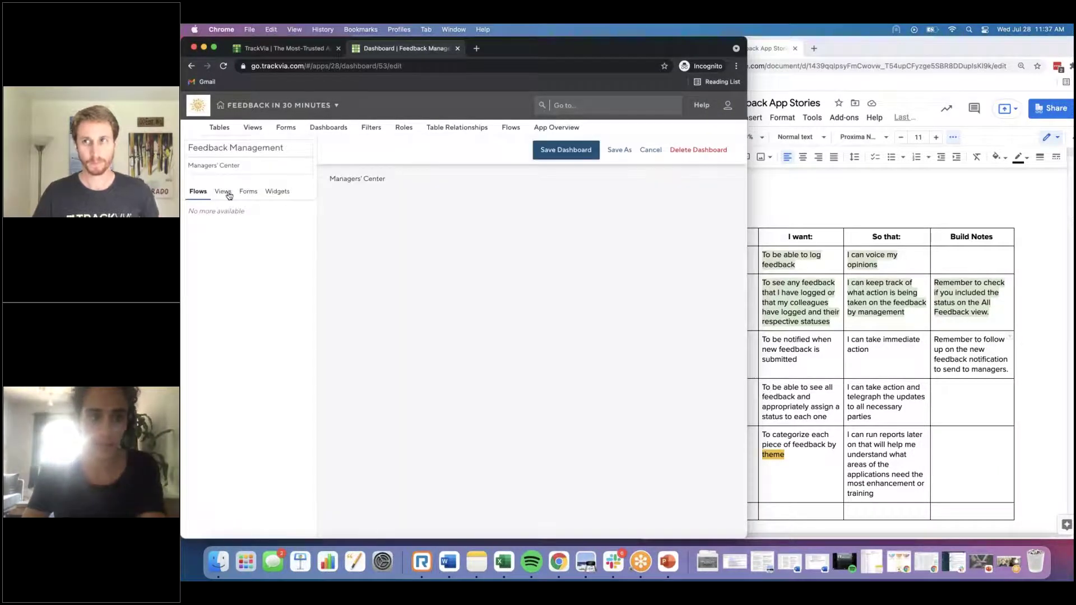
pyautogui.click(223, 192)
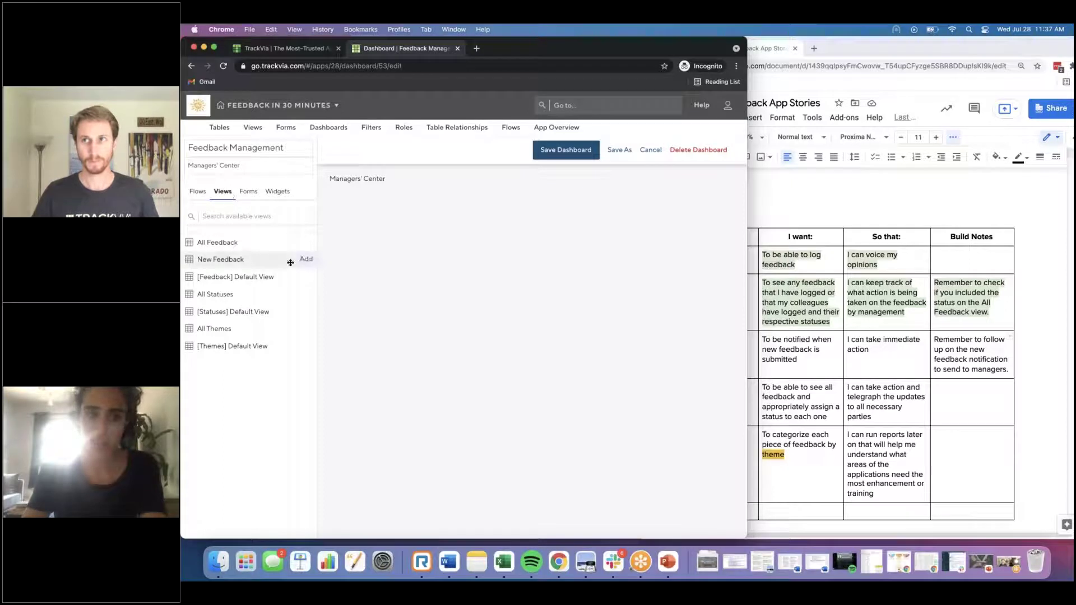
pyautogui.click(307, 261)
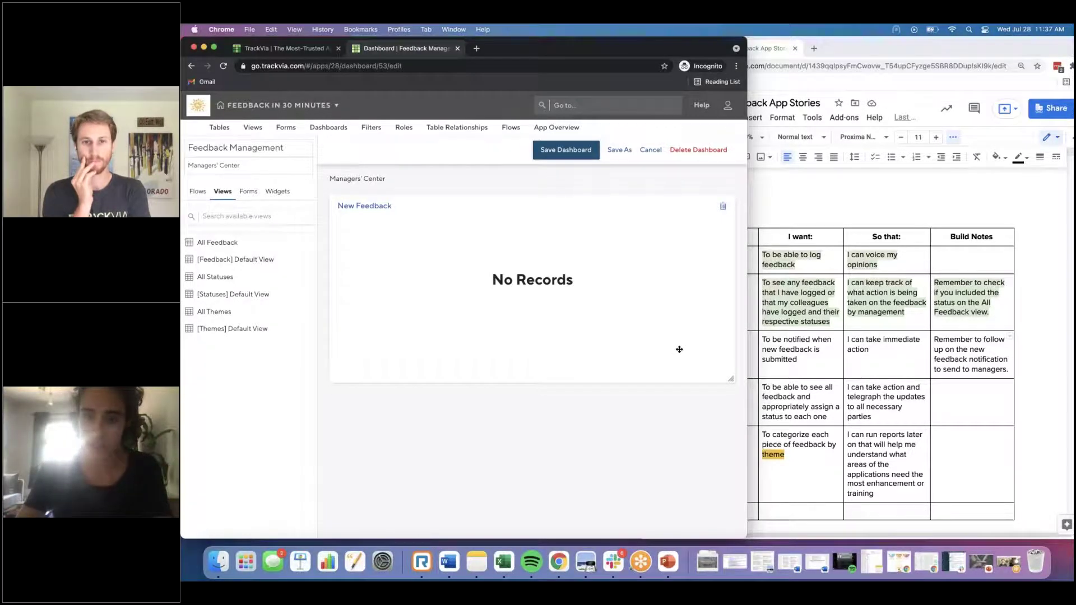
pyautogui.moveTo(730, 372); pyautogui.dragTo(729, 312)
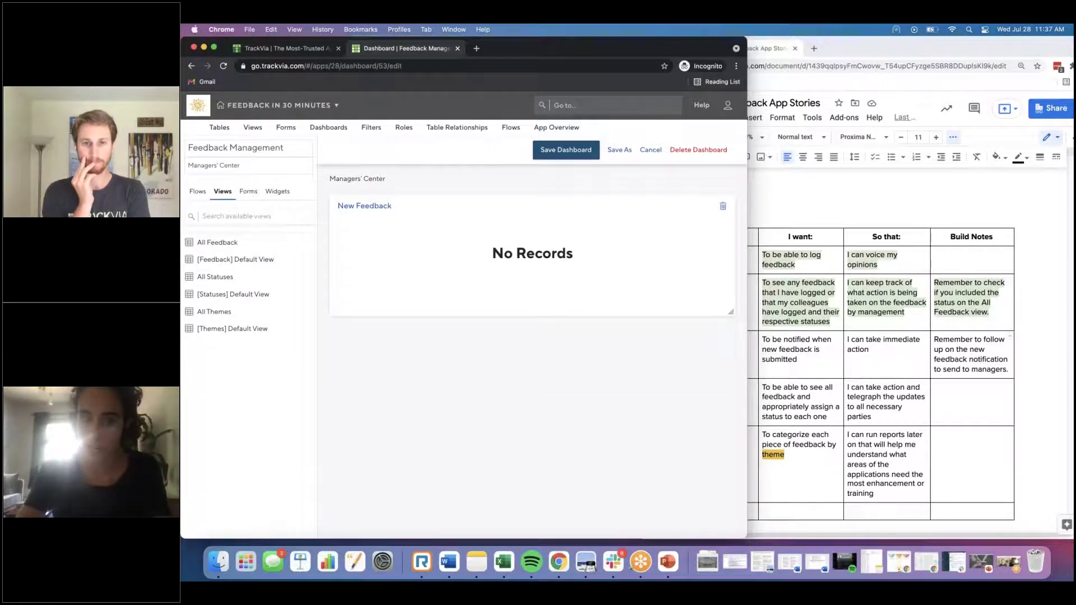
pyautogui.click(825, 350)
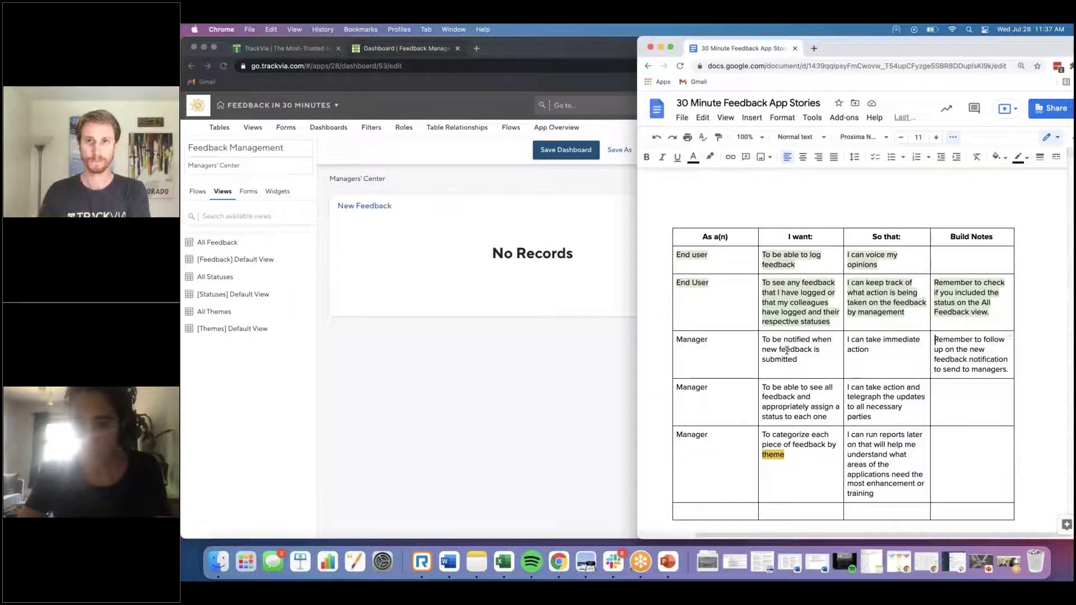
# Step: Apply light-green highlight across the Manager 'notified when new feedback is submitted' story row
pyautogui.moveTo(678, 340); pyautogui.dragTo(967, 363)
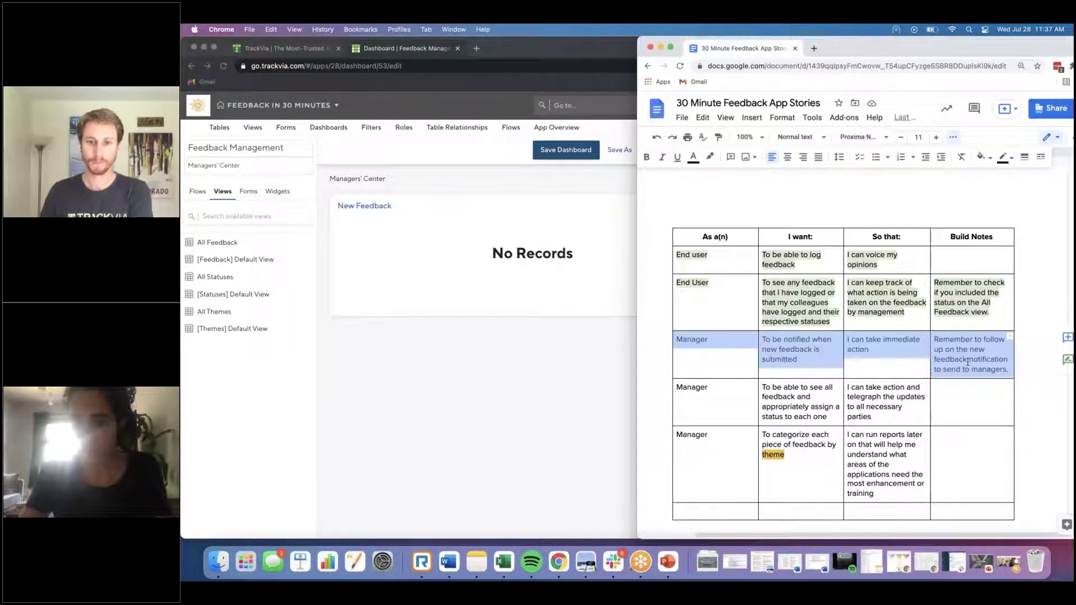
pyautogui.click(713, 158)
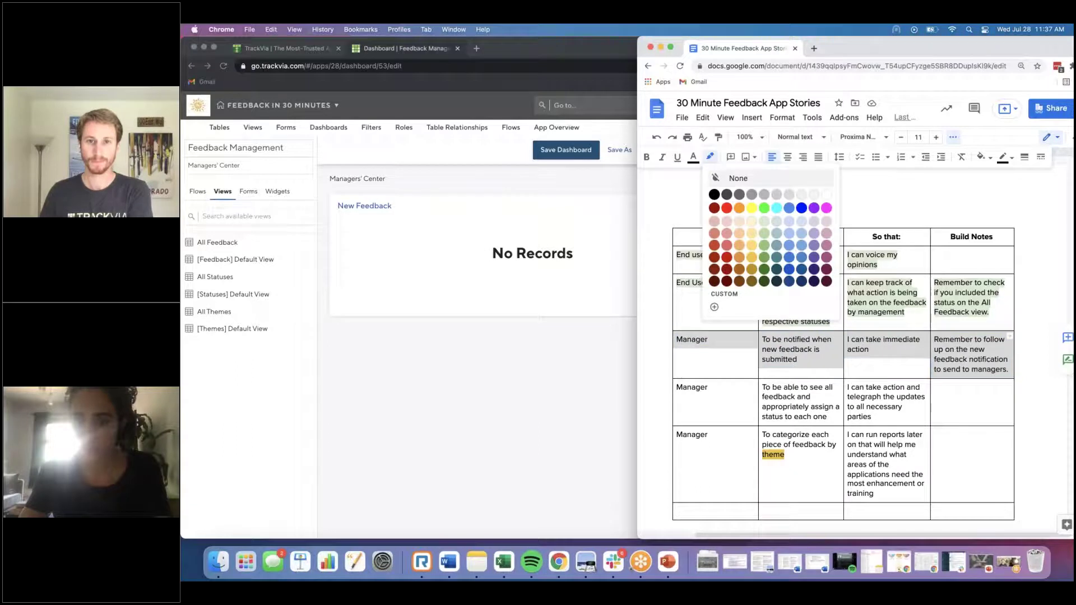
pyautogui.click(765, 225)
pyautogui.click(801, 331)
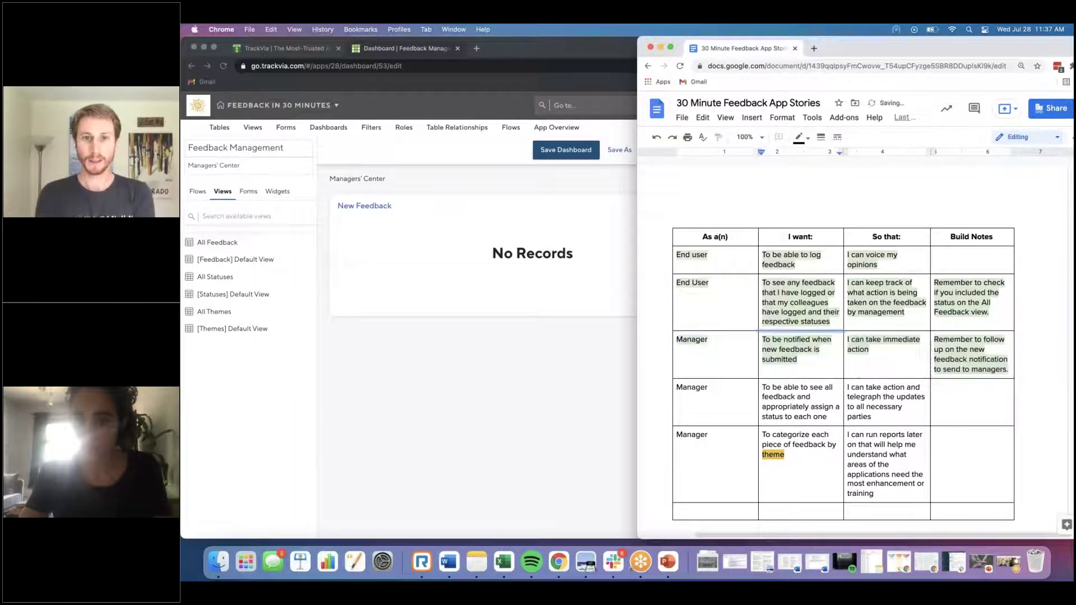
pyautogui.click(778, 397)
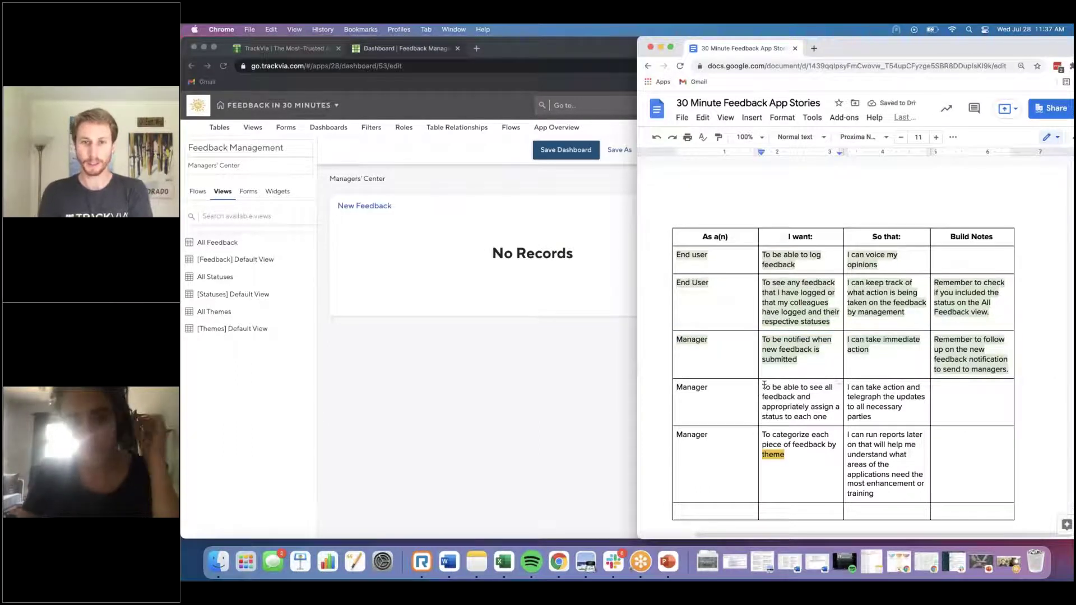
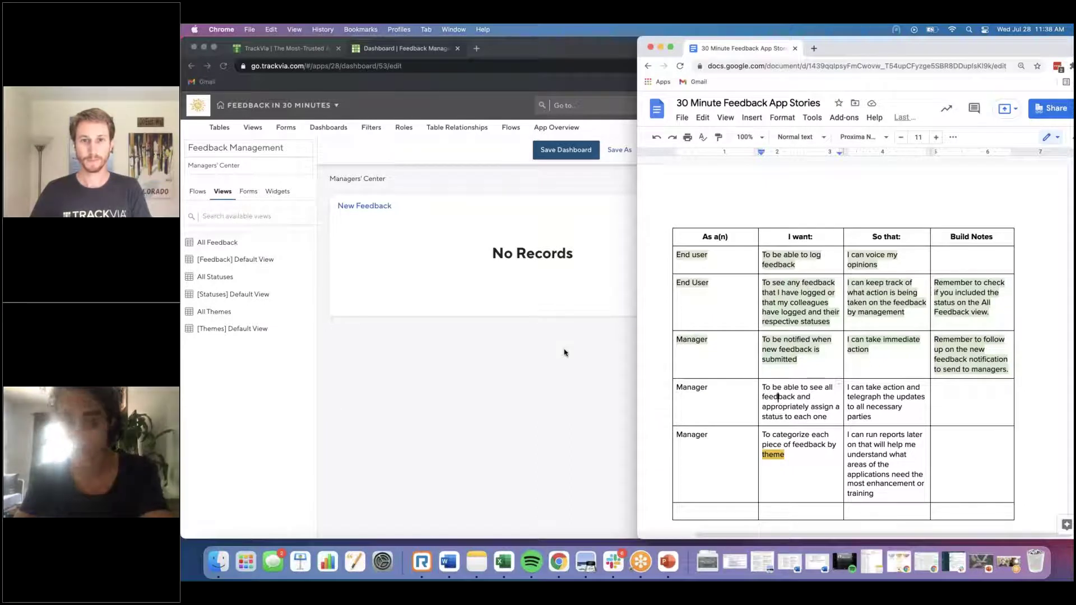
# Step: Add the All Feedback view below New Feedback, then select the fourth Manager story row
pyautogui.click(395, 345)
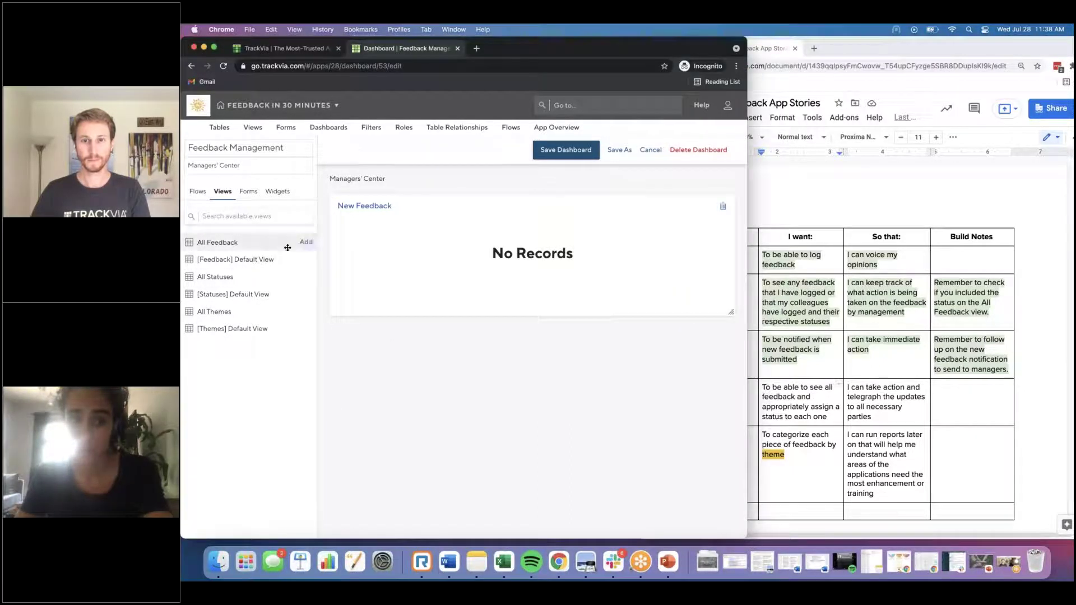
pyautogui.click(305, 243)
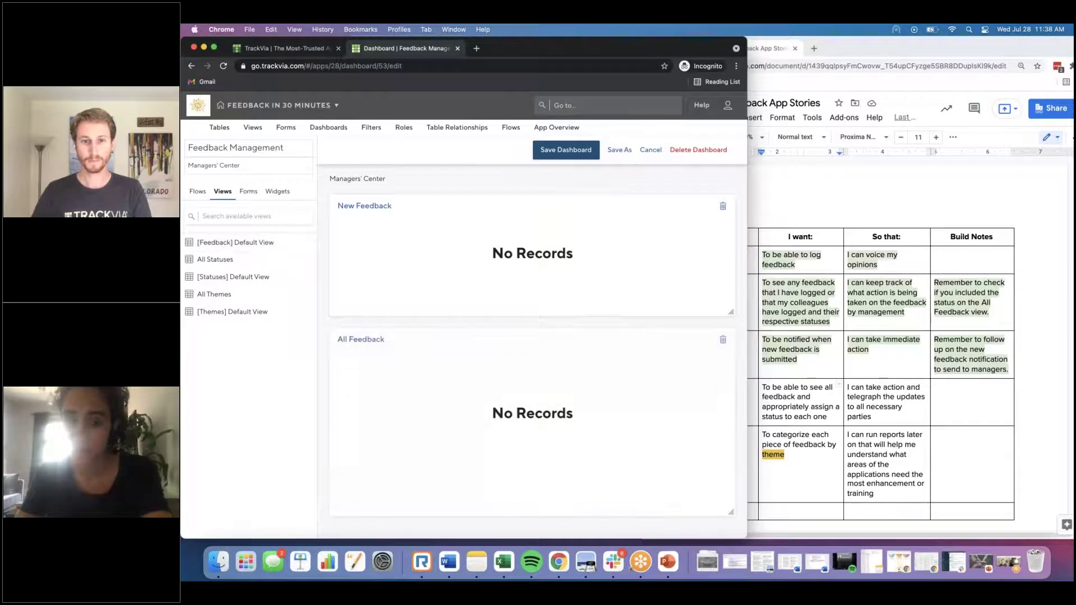
pyautogui.click(897, 420)
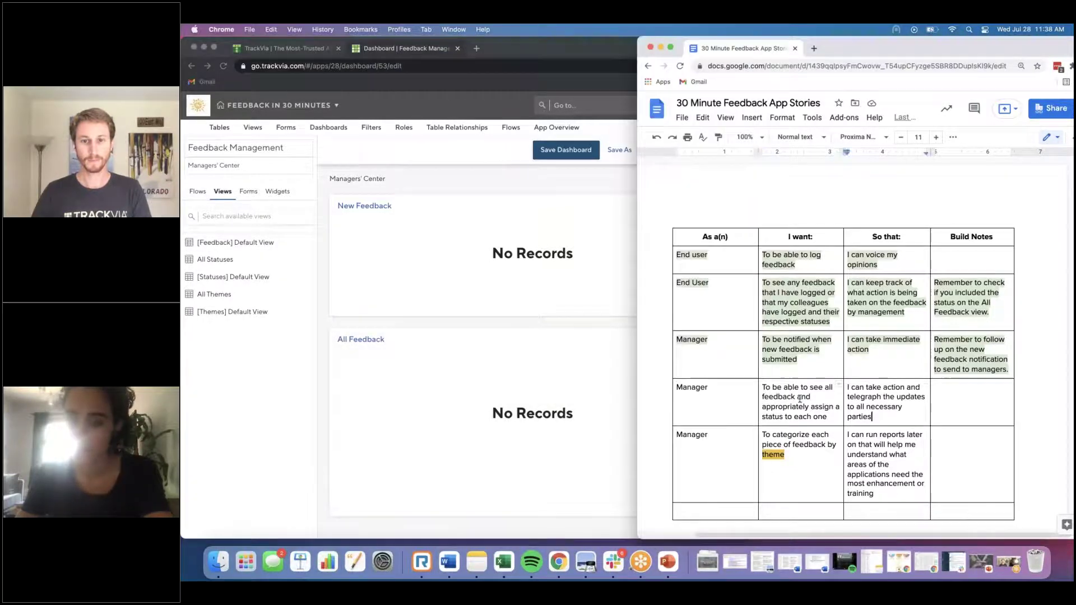
pyautogui.moveTo(891, 418); pyautogui.dragTo(715, 394)
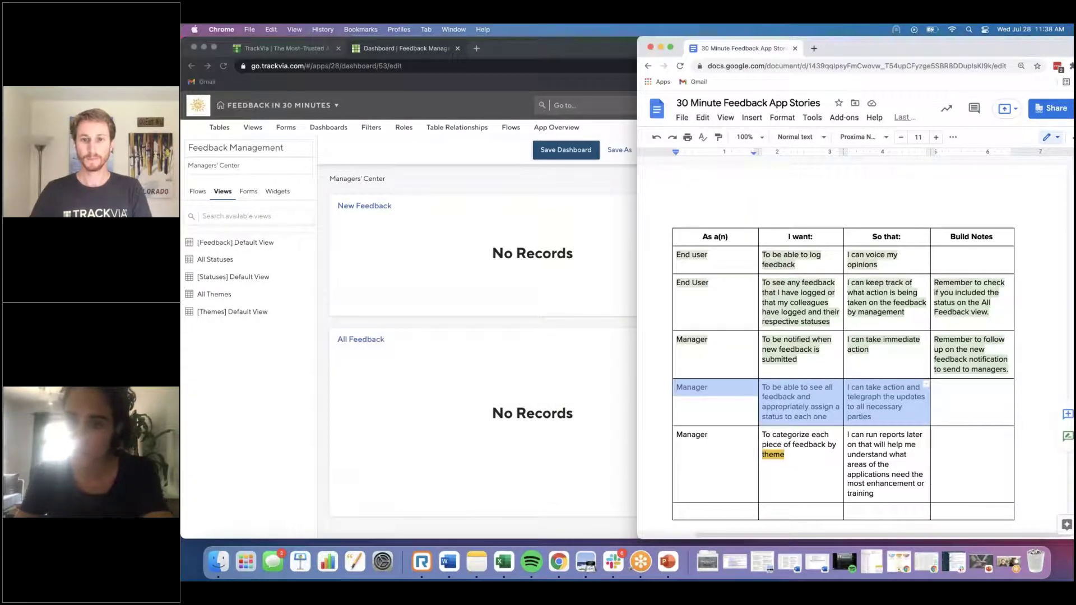
# Step: Give the fourth Manager row, about seeing all feedback, a light-green highlight
pyautogui.moveTo(860, 43); pyautogui.dragTo(782, 43)
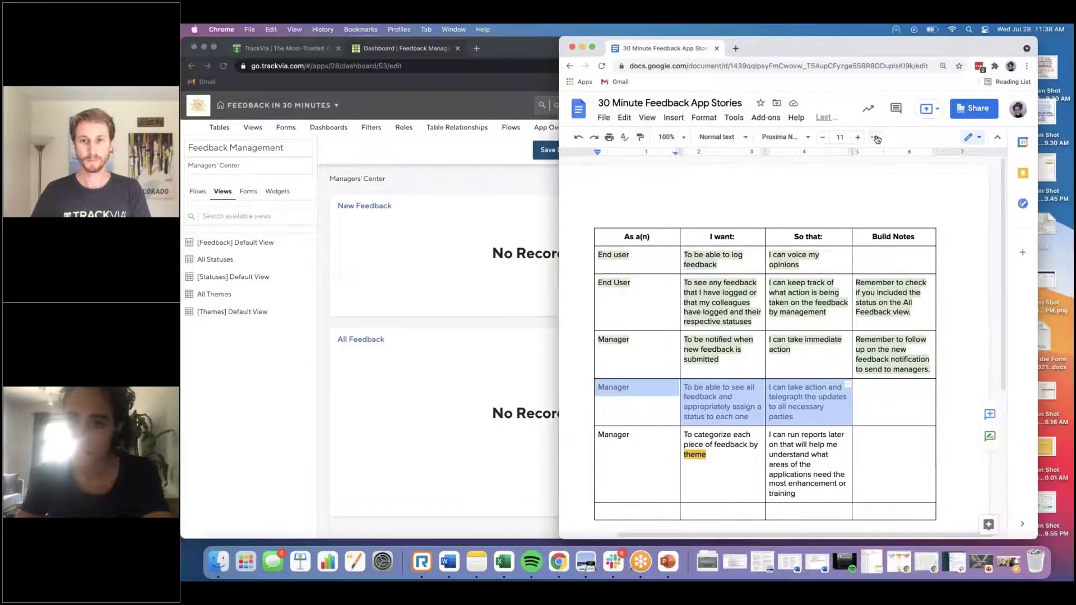
pyautogui.click(631, 156)
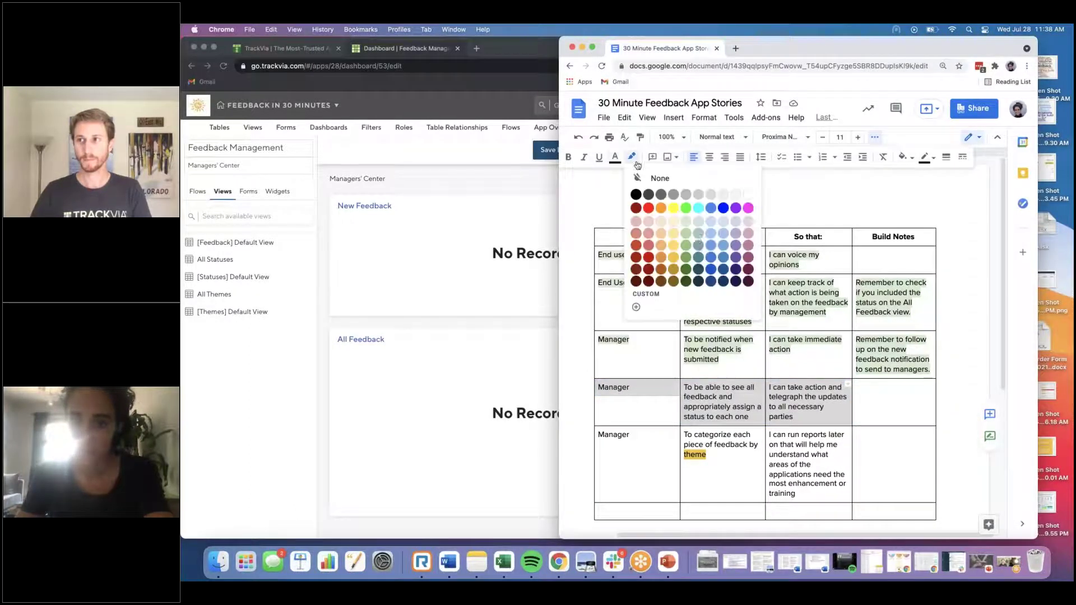
pyautogui.click(687, 221)
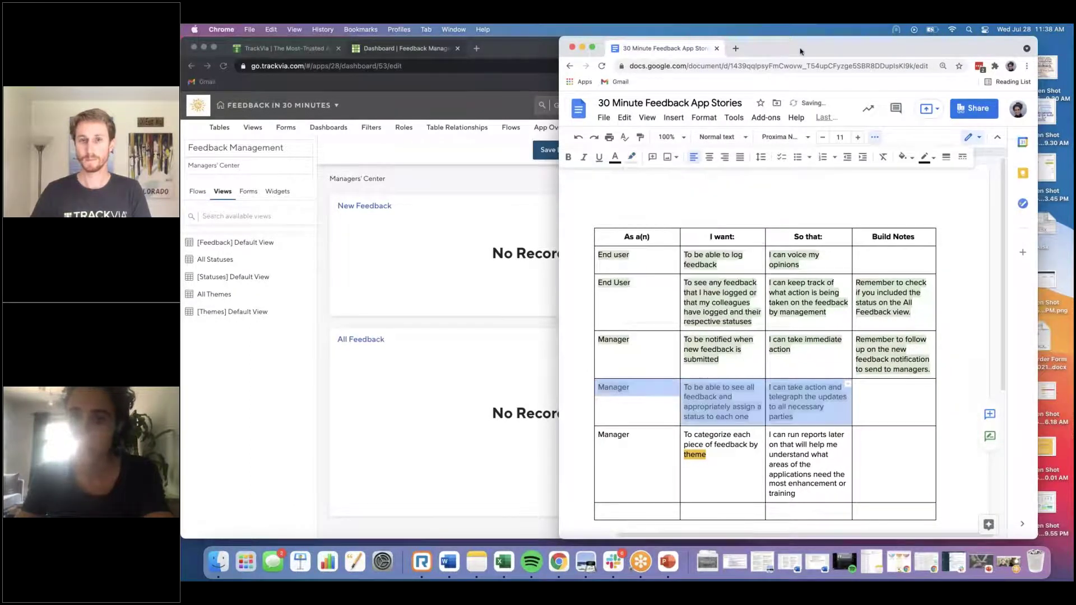
pyautogui.moveTo(800, 51); pyautogui.dragTo(869, 52)
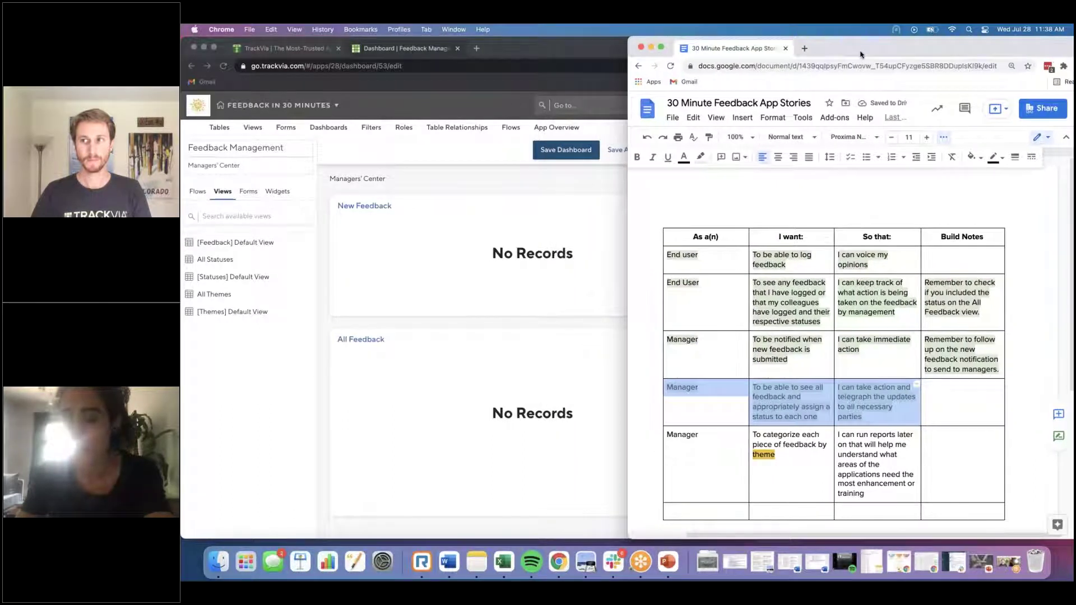
pyautogui.click(889, 356)
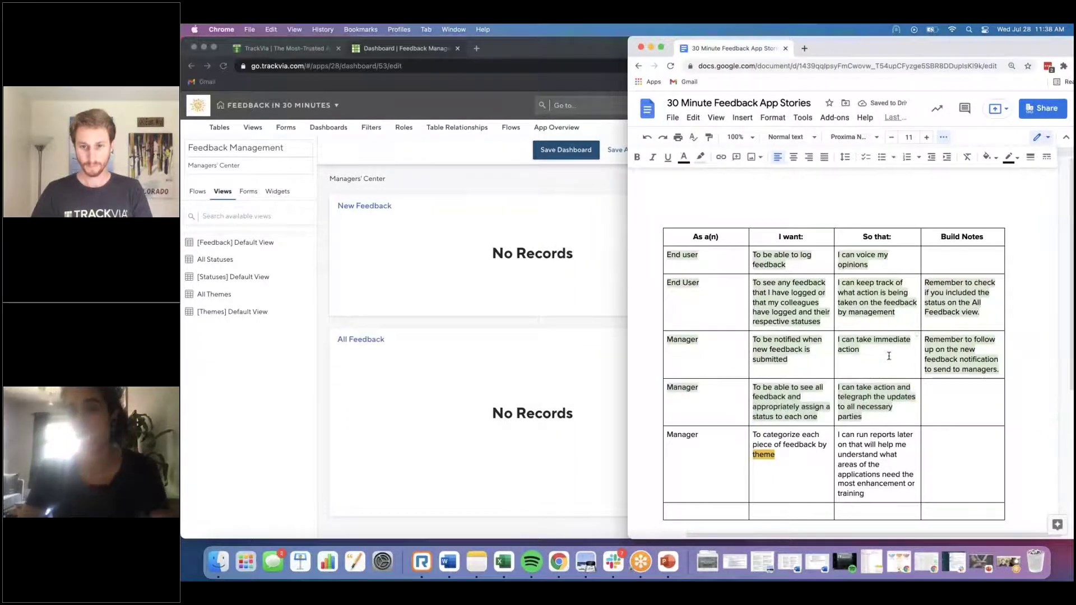
pyautogui.scroll(-1, 889, 356)
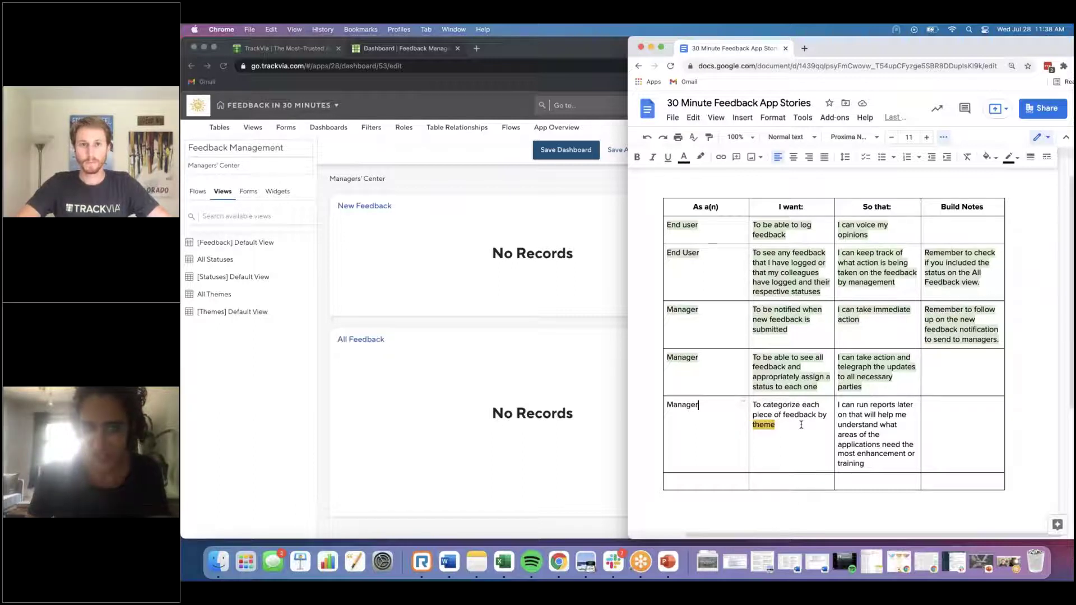
pyautogui.click(284, 128)
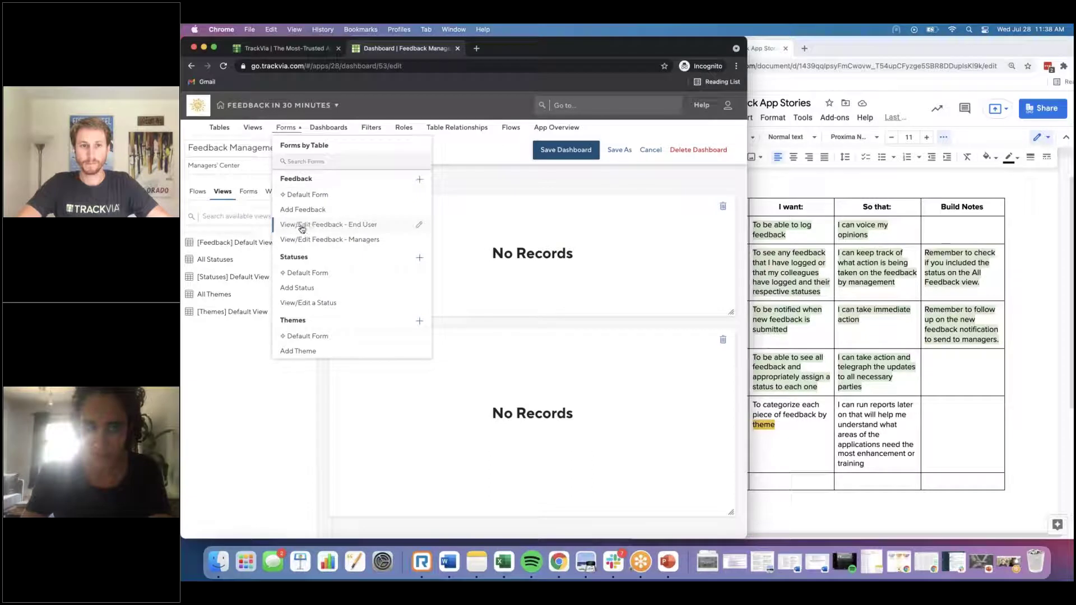
# Step: Save the pending dashboard changes and reopen View/Edit Feedback - Managers in the form editor
pyautogui.click(418, 242)
pyautogui.click(356, 219)
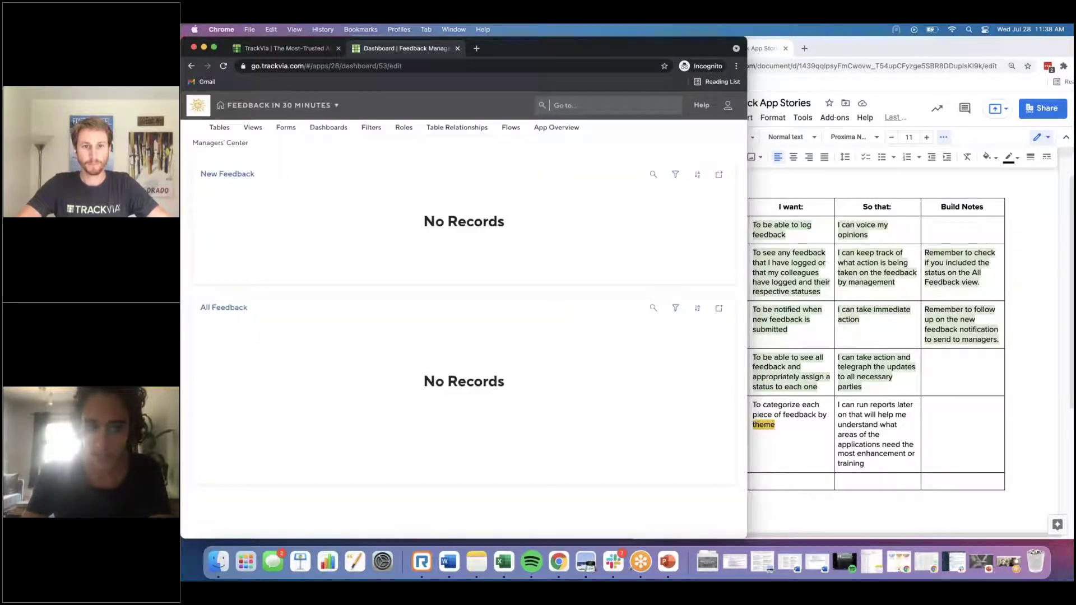
pyautogui.click(279, 127)
pyautogui.click(418, 242)
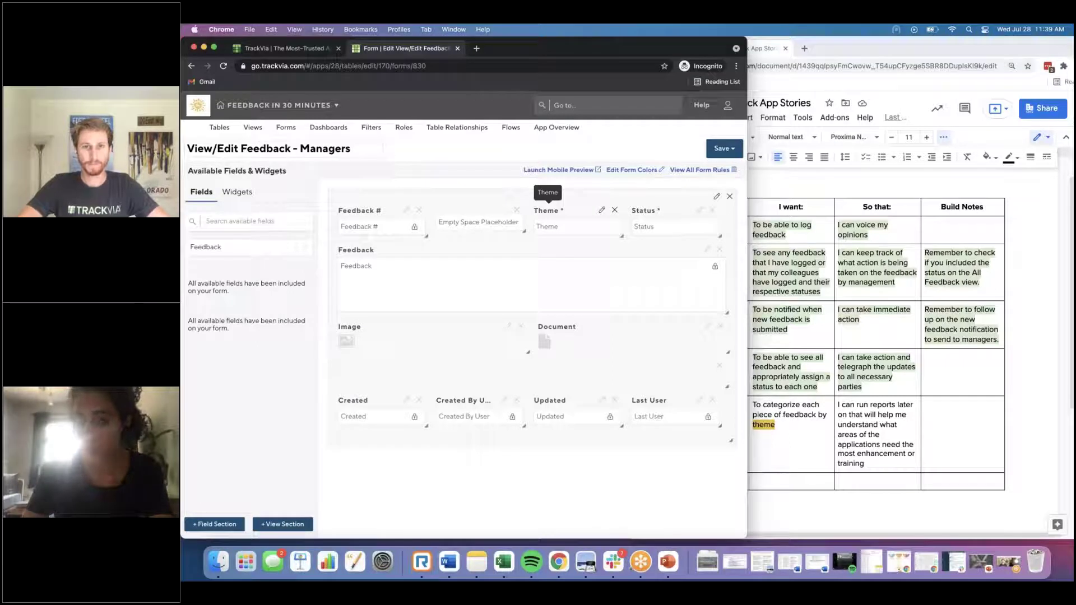
pyautogui.click(866, 385)
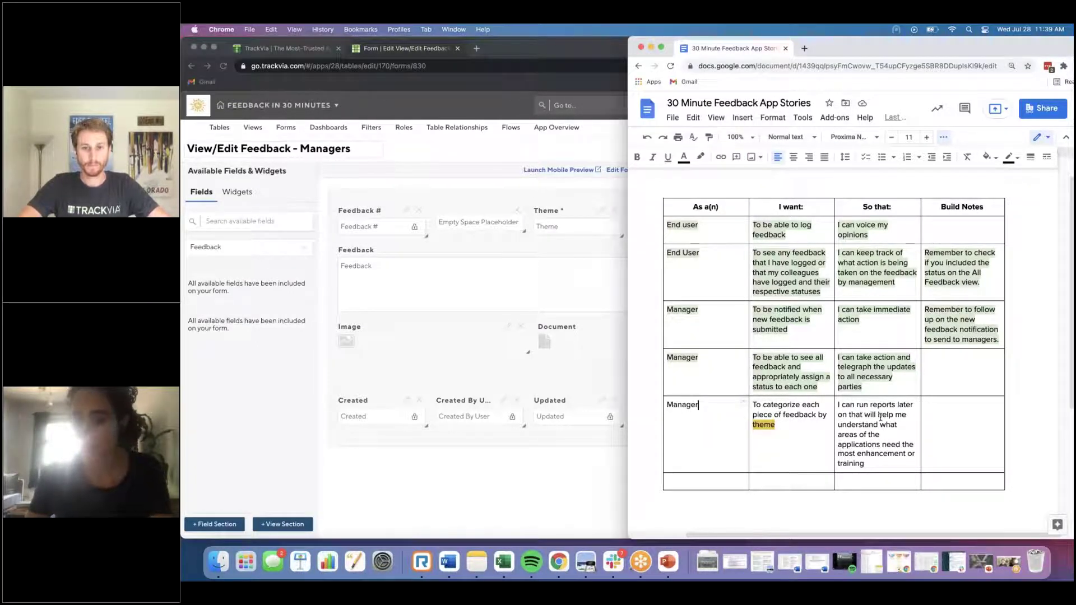
# Step: Add the build note 'Follow up with my stakeholders… what "reports" they are talking about.'
pyautogui.moveTo(857, 408); pyautogui.dragTo(910, 409)
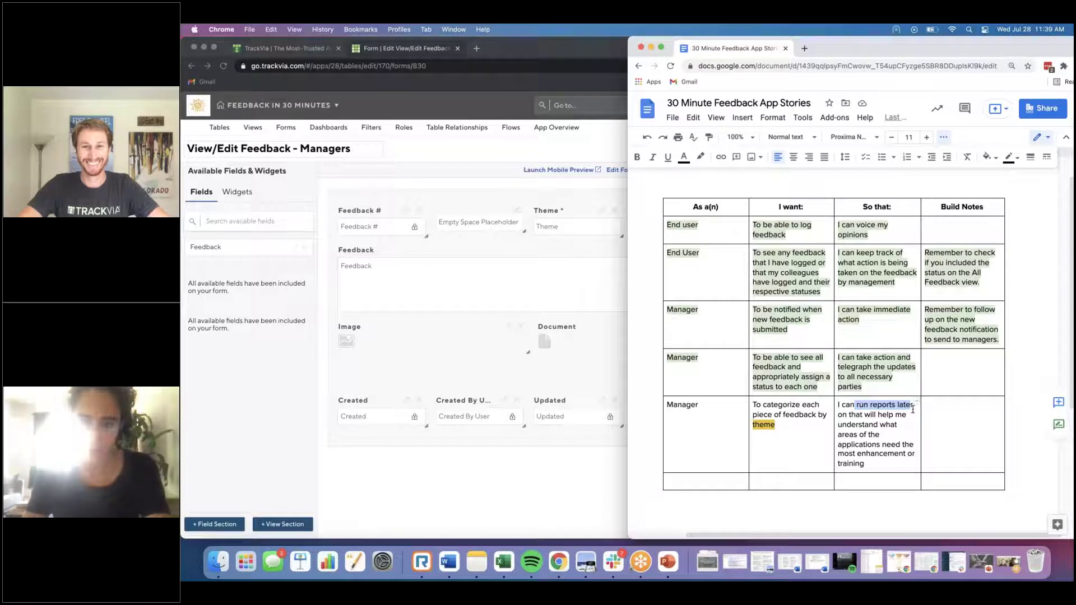
pyautogui.click(941, 421)
pyautogui.write('F')
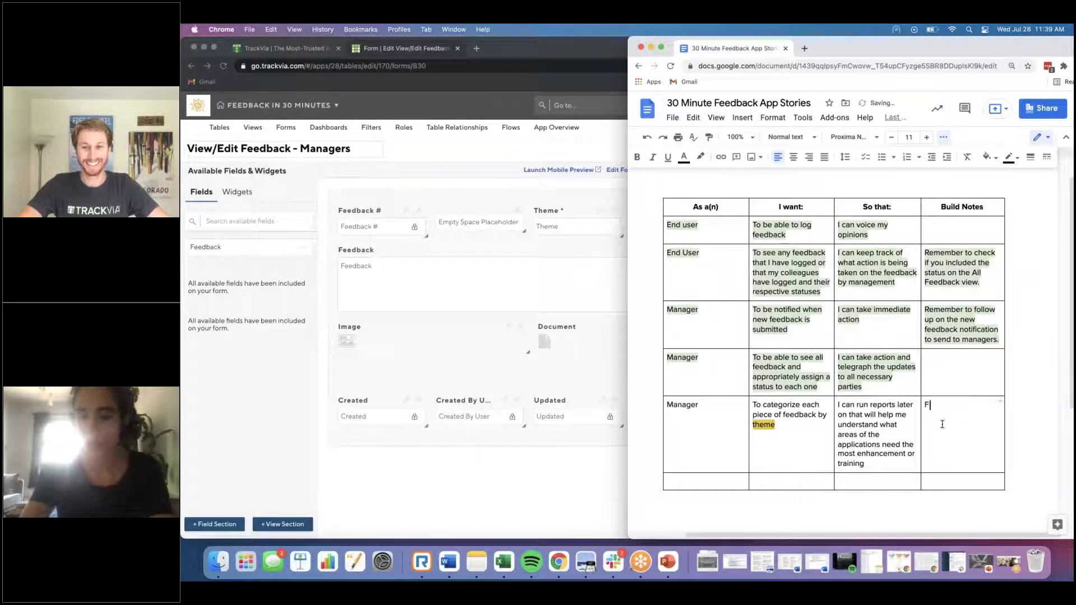
pyautogui.write('ollow up with my stakeholders and circle')
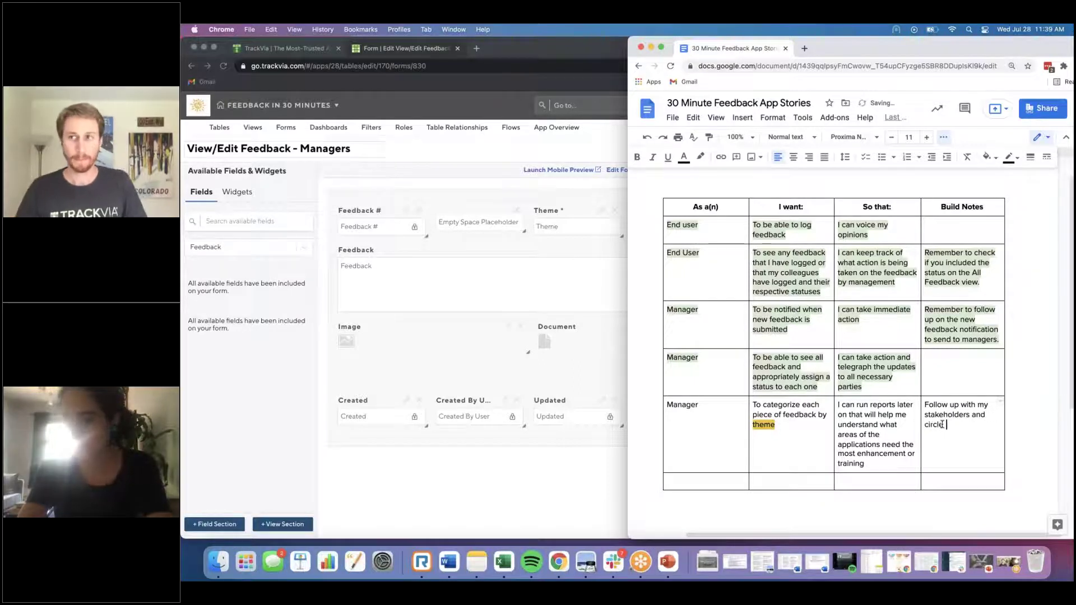
pyautogui.write(' back to ')
pyautogui.write('figure out what ')
pyautogui.write('"reports" ')
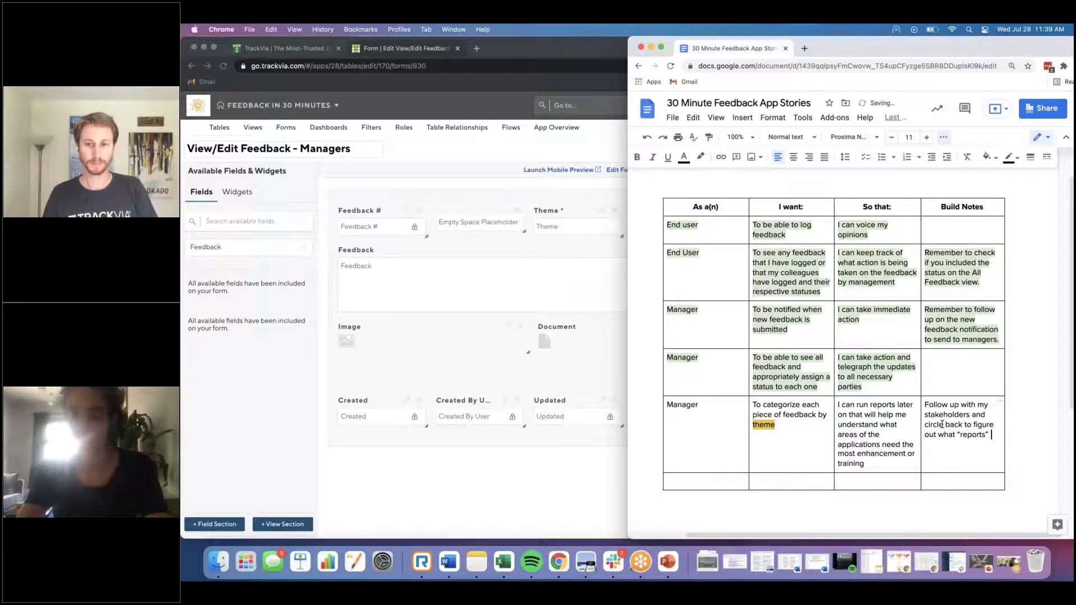
pyautogui.write('they are actually talkin gabout.')
pyautogui.press('BackSpace')
pyautogui.press('BackSpace')
pyautogui.press('BackSpace')
pyautogui.press('BackSpace')
pyautogui.press('BackSpace')
pyautogui.press('BackSpace')
pyautogui.press('BackSpace')
pyautogui.press('BackSpace')
pyautogui.press('BackSpace')
pyautogui.press('BackSpace')
pyautogui.press('BackSpace')
pyautogui.press('BackSpace')
pyautogui.press('BackSpace')
pyautogui.press('BackSpace')
pyautogui.press('BackSpace')
pyautogui.write('talking about.')
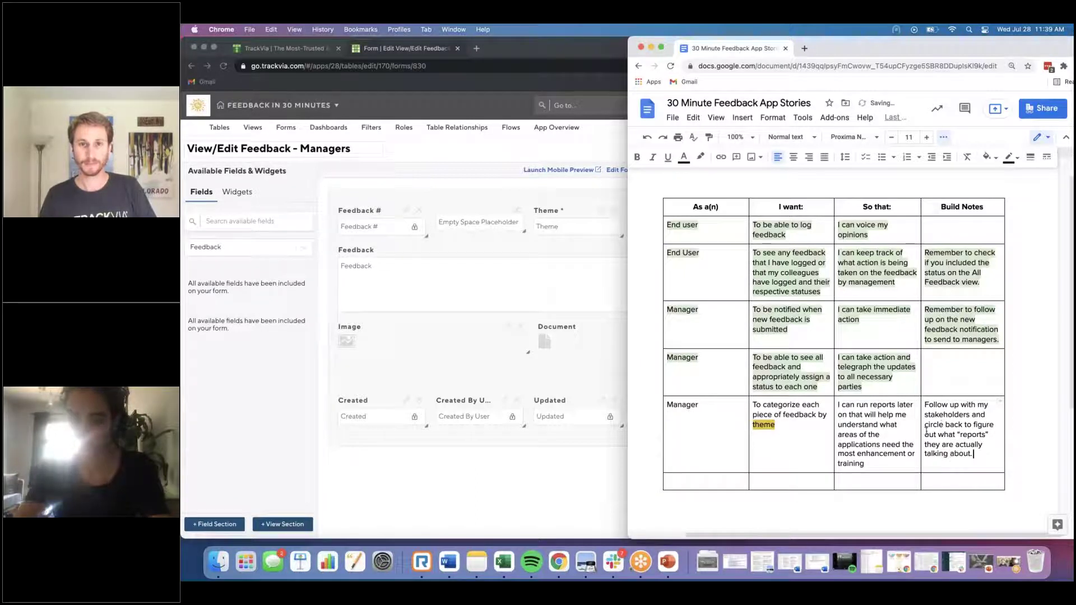
# Step: Highlight the last Manager row, about categorizing themes, in light green
pyautogui.moveTo(926, 429); pyautogui.dragTo(710, 410)
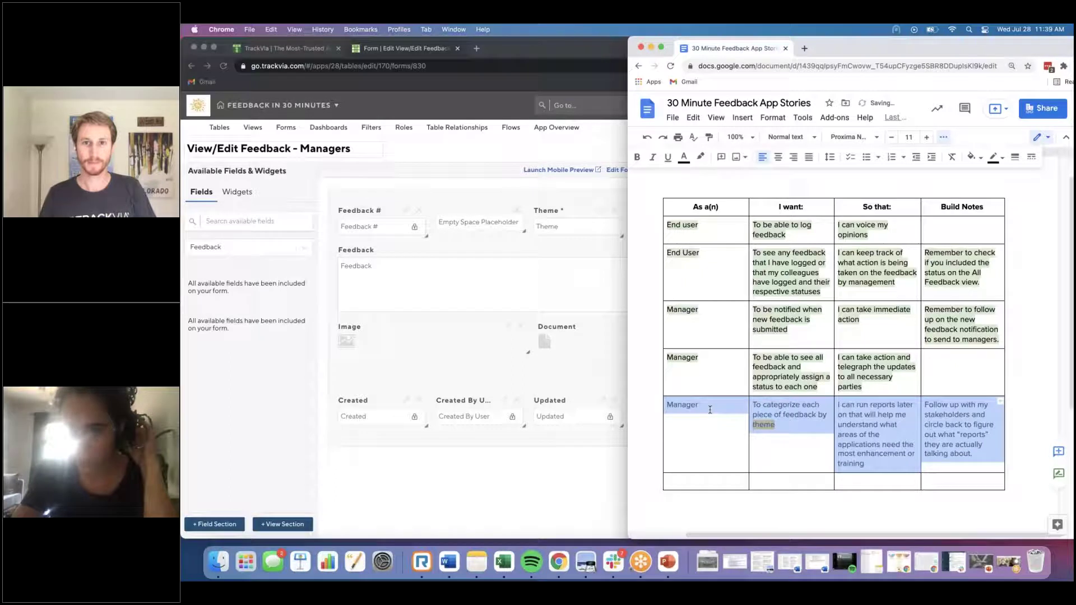
pyautogui.click(702, 158)
pyautogui.click(755, 223)
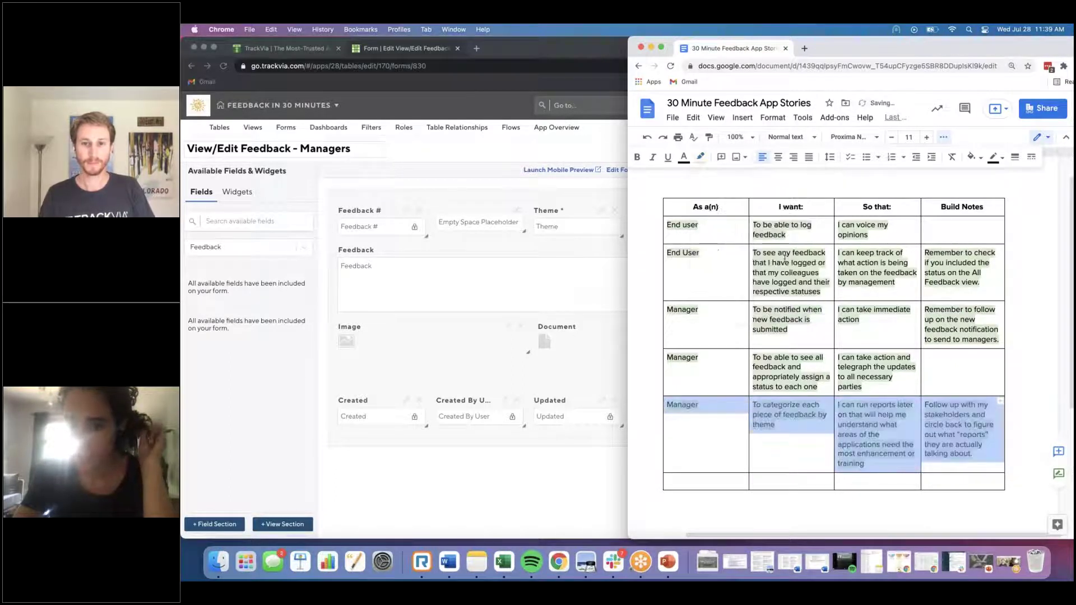
pyautogui.click(785, 263)
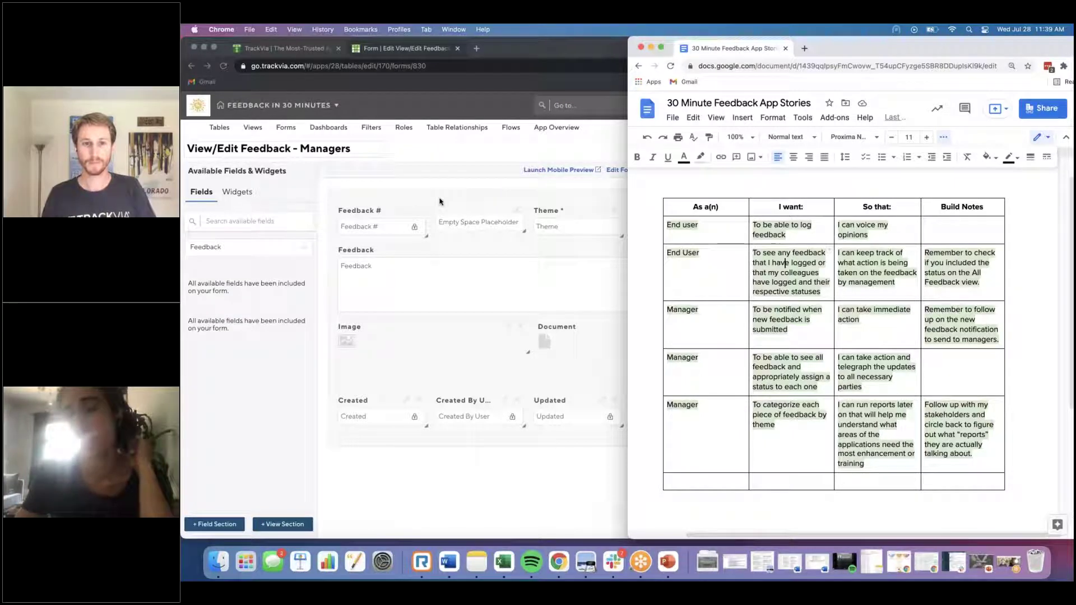
pyautogui.click(418, 152)
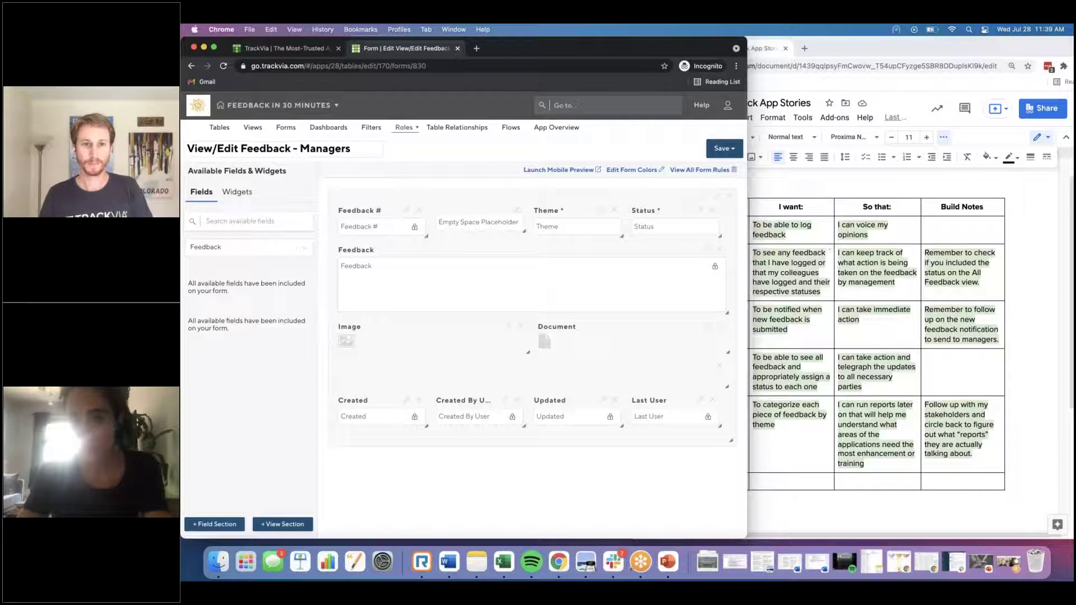
pyautogui.click(798, 218)
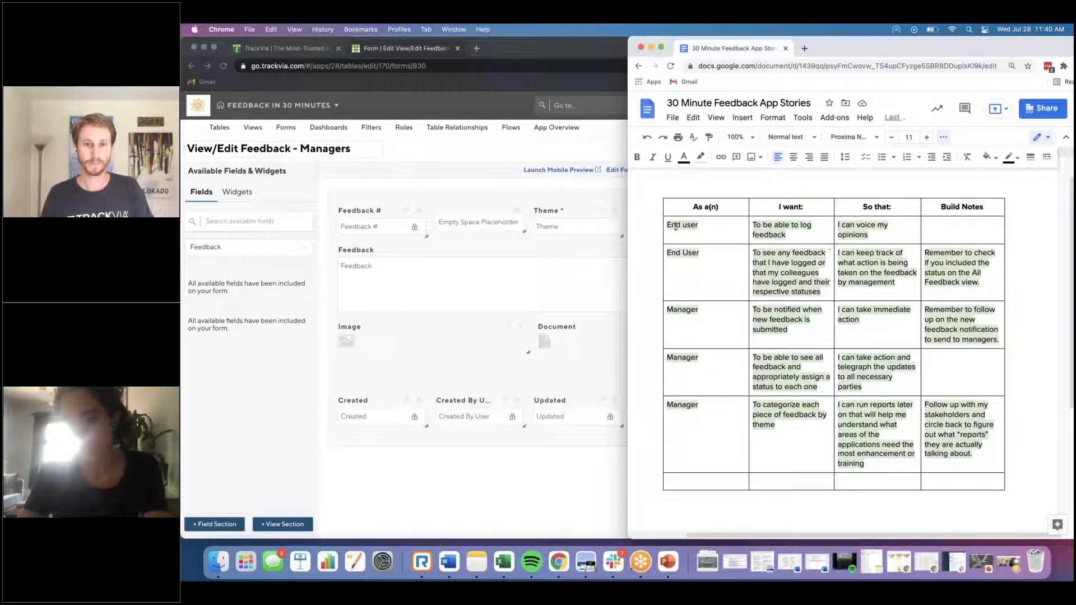
# Step: Create an 'End User' role with the Feedback Hub dashboard, granting Add Feedback and All Feedback access
pyautogui.click(395, 127)
pyautogui.click(538, 145)
pyautogui.click(264, 148)
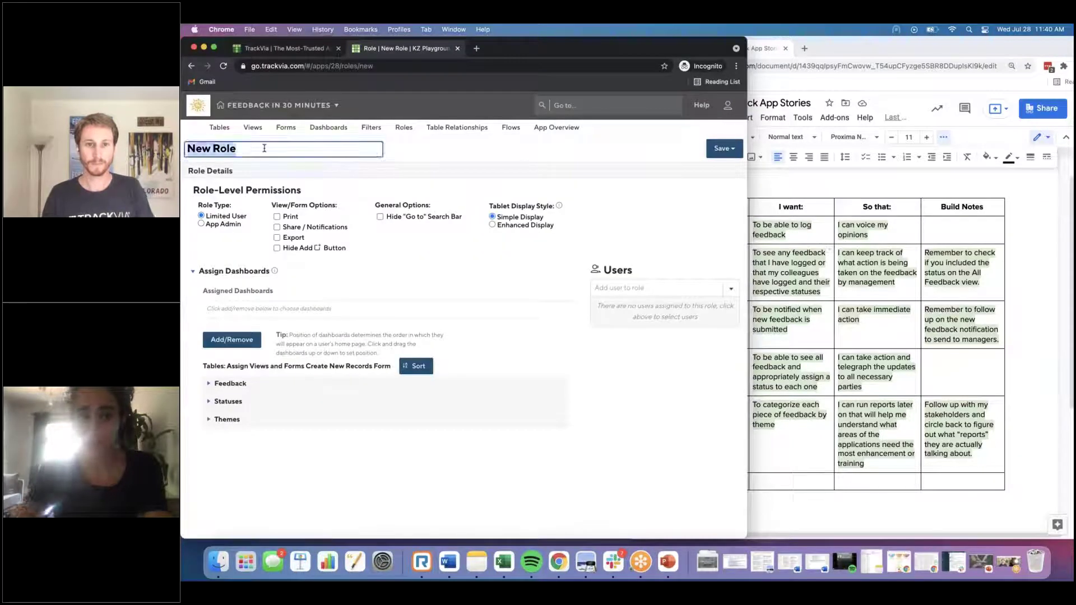
pyautogui.write('End User')
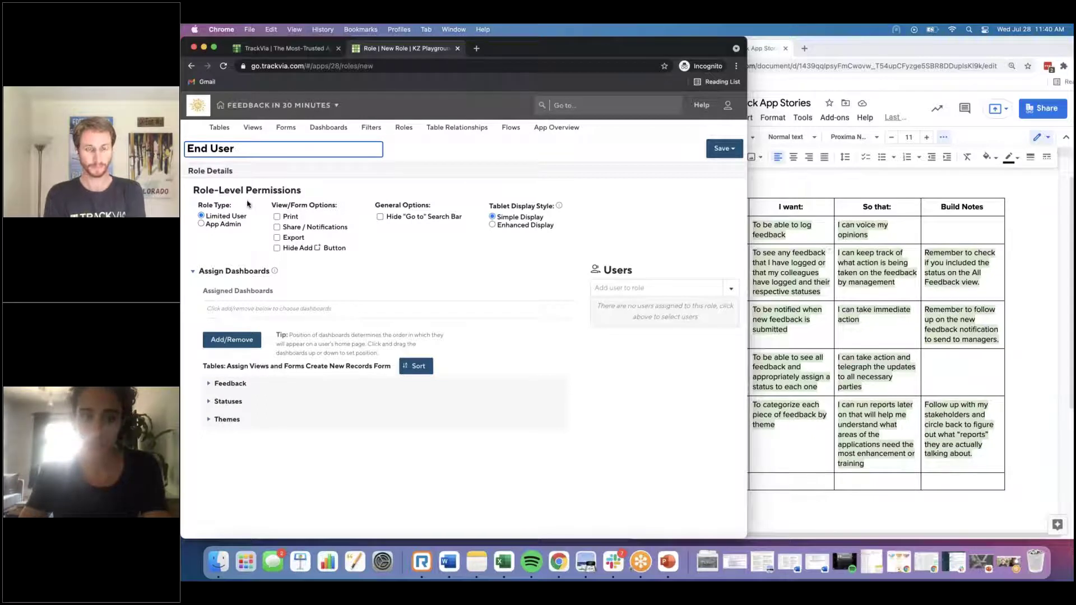
pyautogui.click(237, 345)
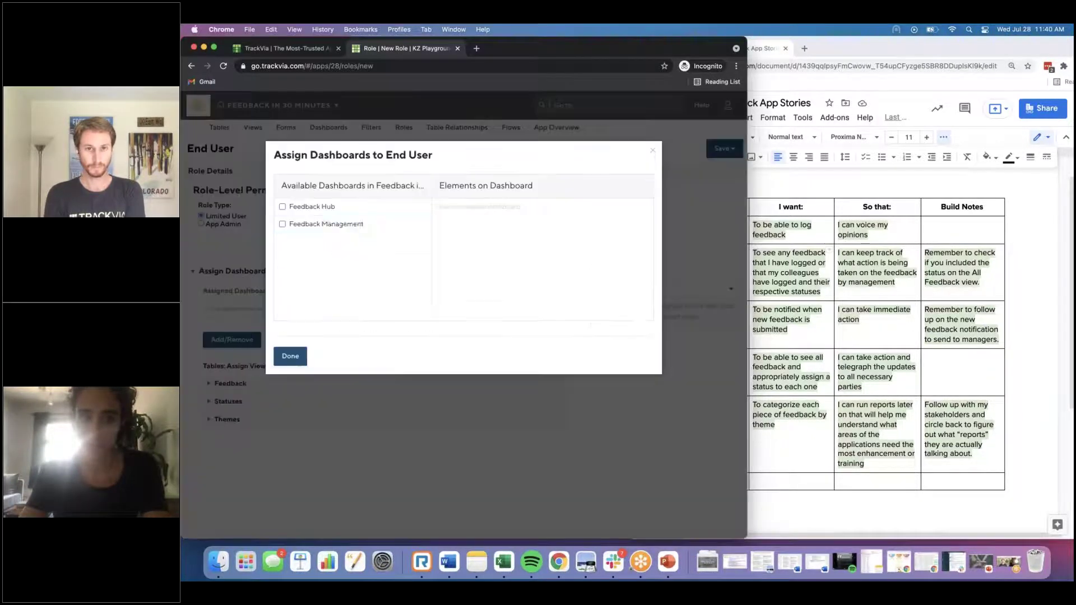
pyautogui.click(282, 207)
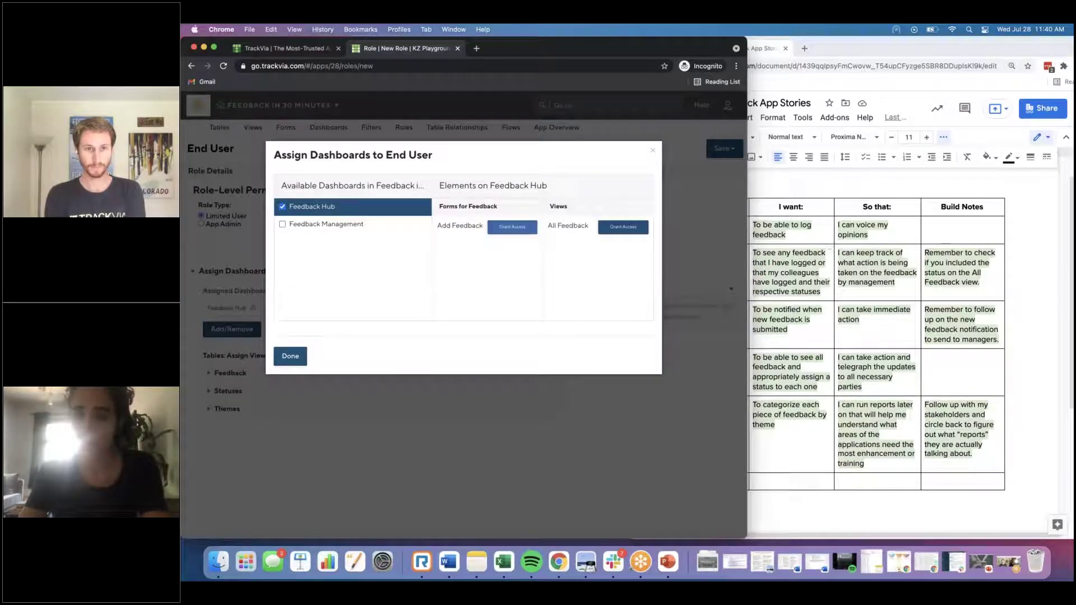
pyautogui.click(512, 227)
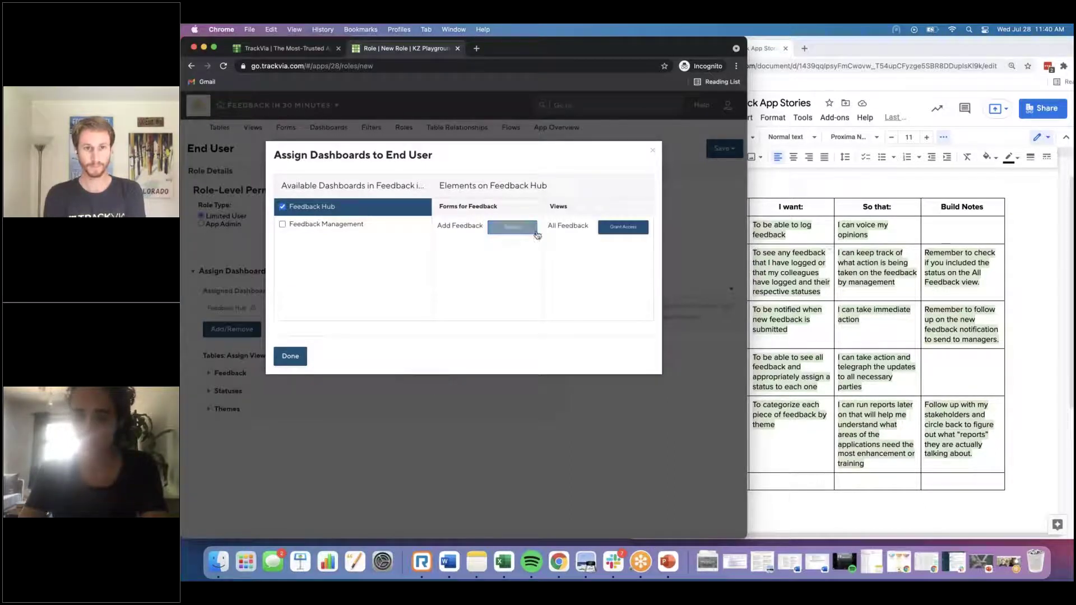
pyautogui.click(623, 227)
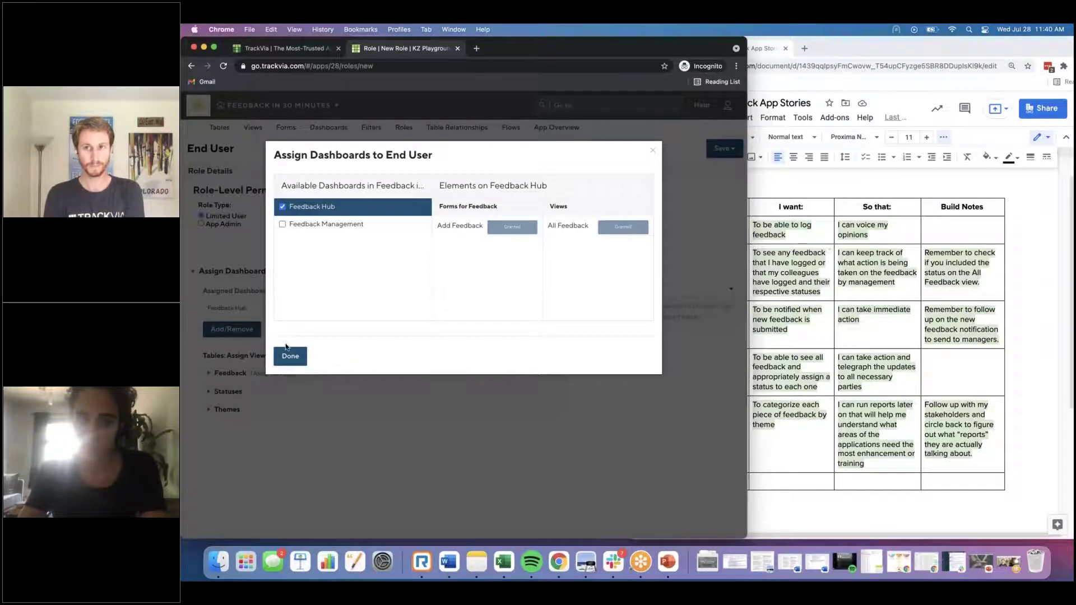
pyautogui.click(287, 354)
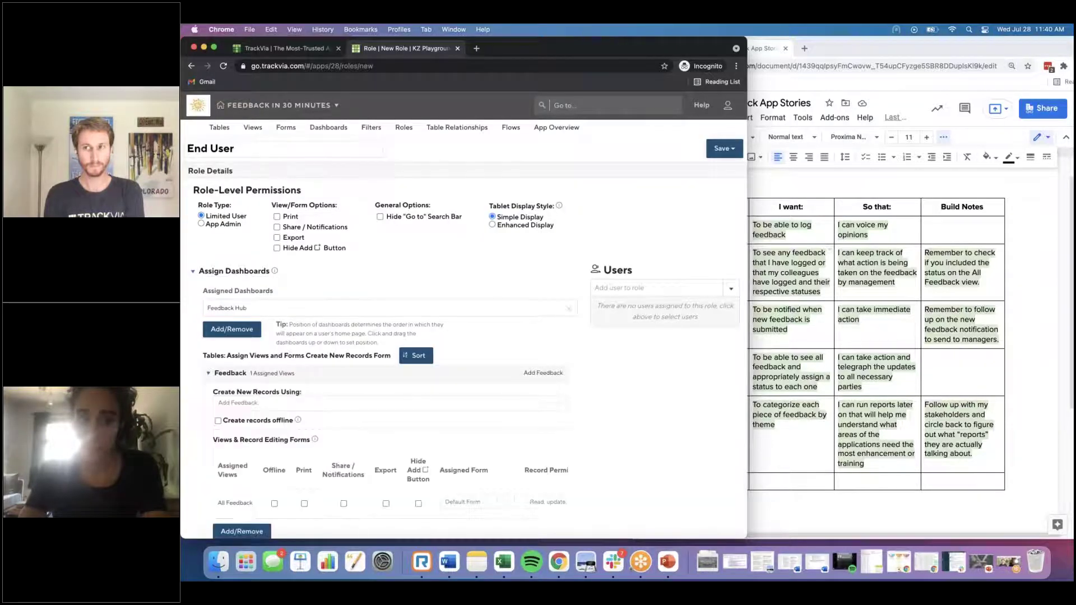
# Step: Allow offline record creation, use View/Edit Feedback - End User with Read & make record updates, and save
pyautogui.scroll(-2, 247, 451)
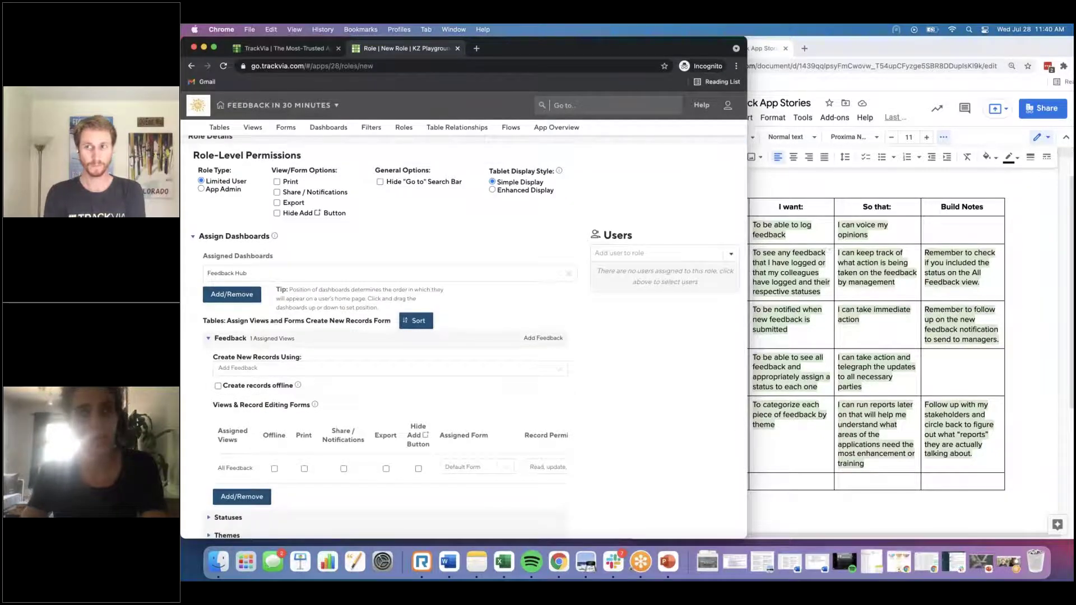
pyautogui.click(218, 386)
pyautogui.scroll(-2, 245, 370)
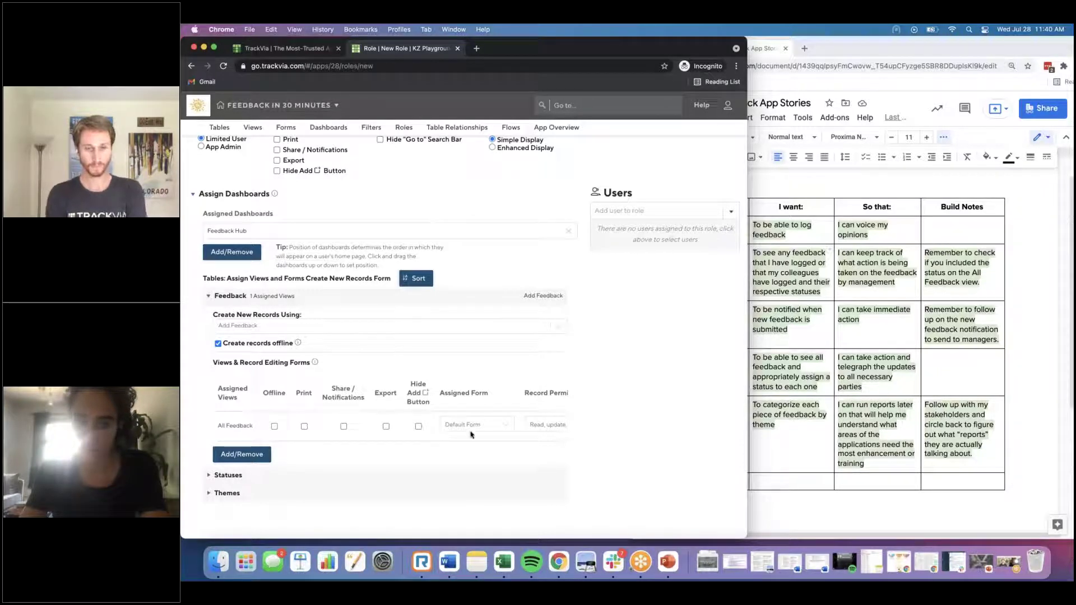
pyautogui.click(489, 430)
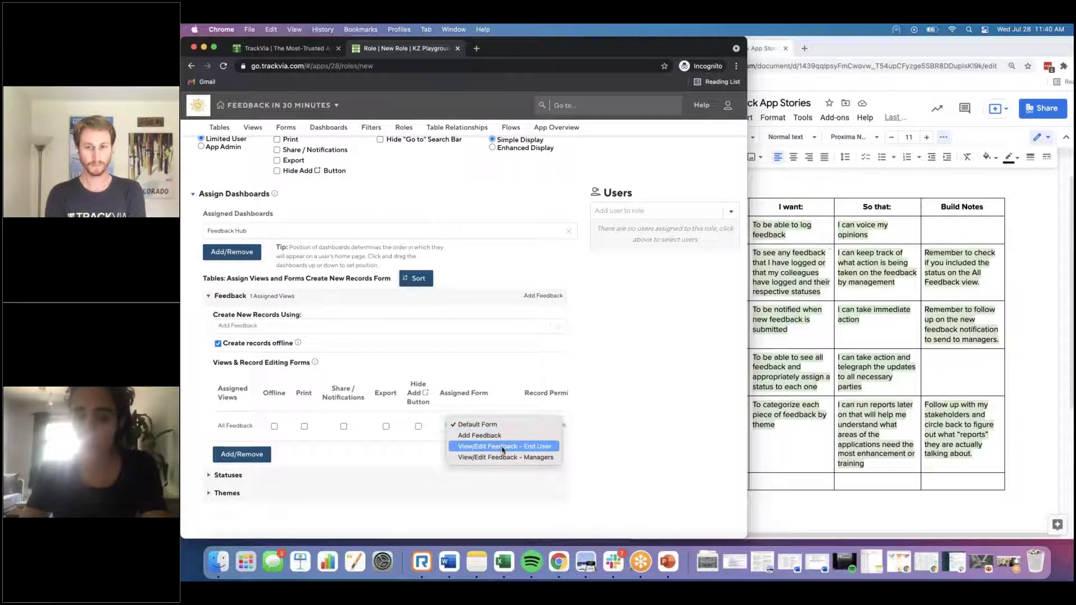
pyautogui.click(502, 447)
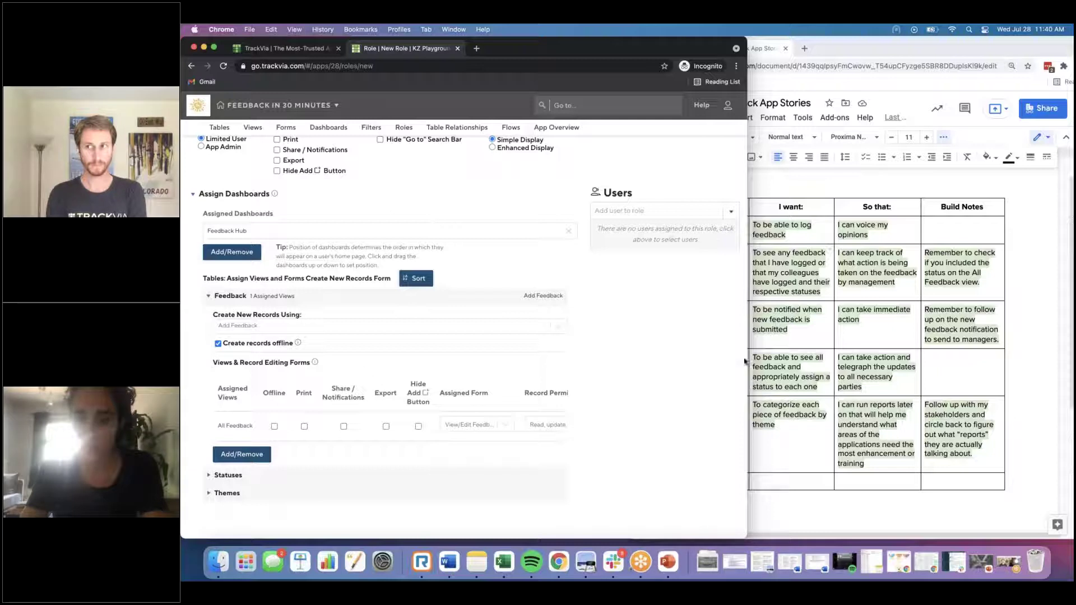
pyautogui.moveTo(798, 356); pyautogui.dragTo(818, 357)
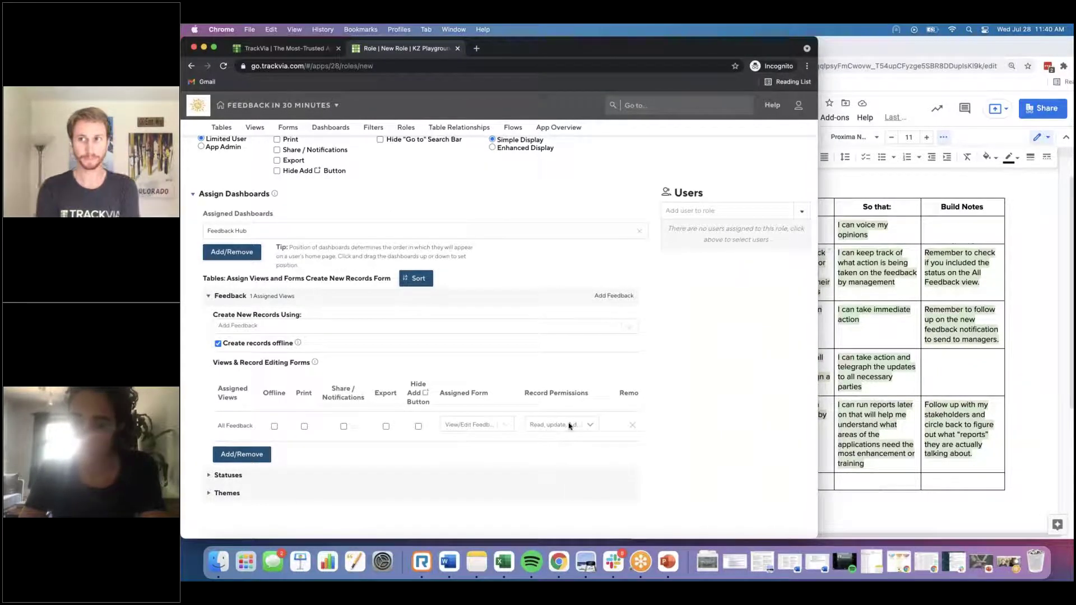
pyautogui.click(569, 426)
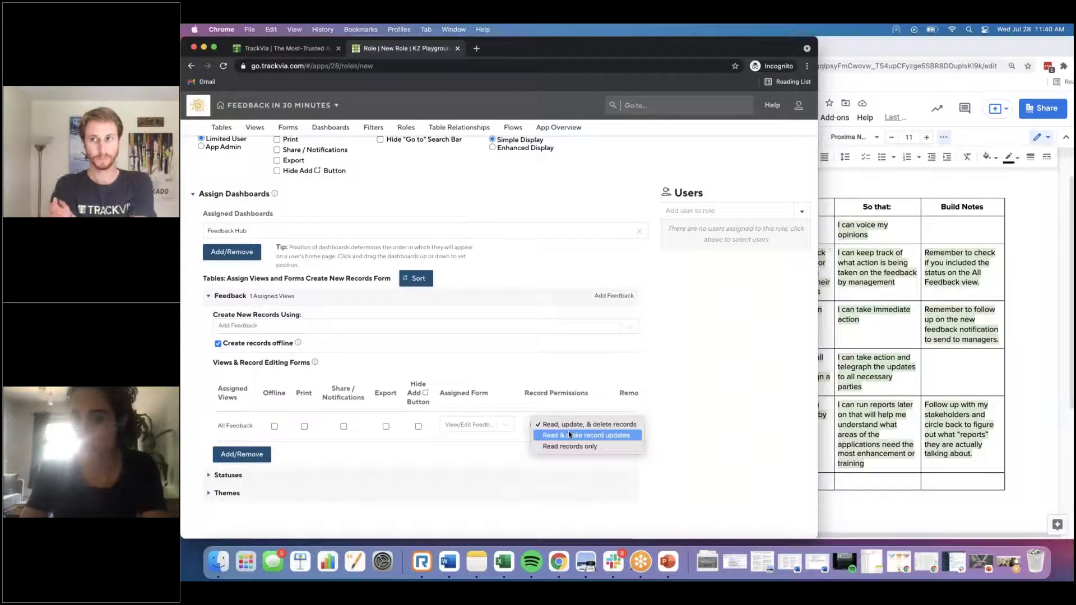
pyautogui.click(570, 435)
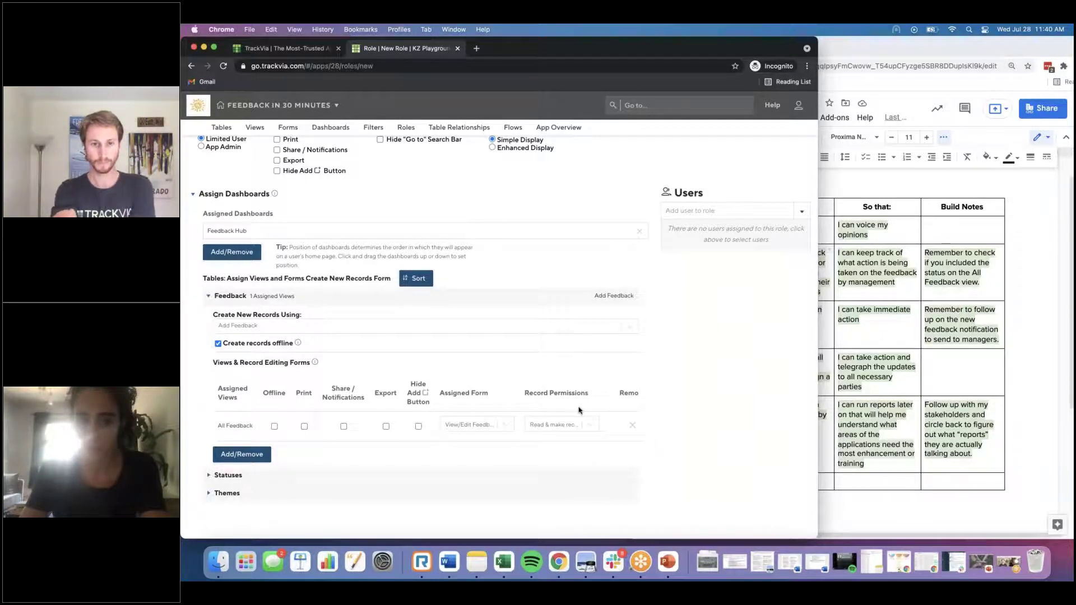
pyautogui.scroll(3, 580, 411)
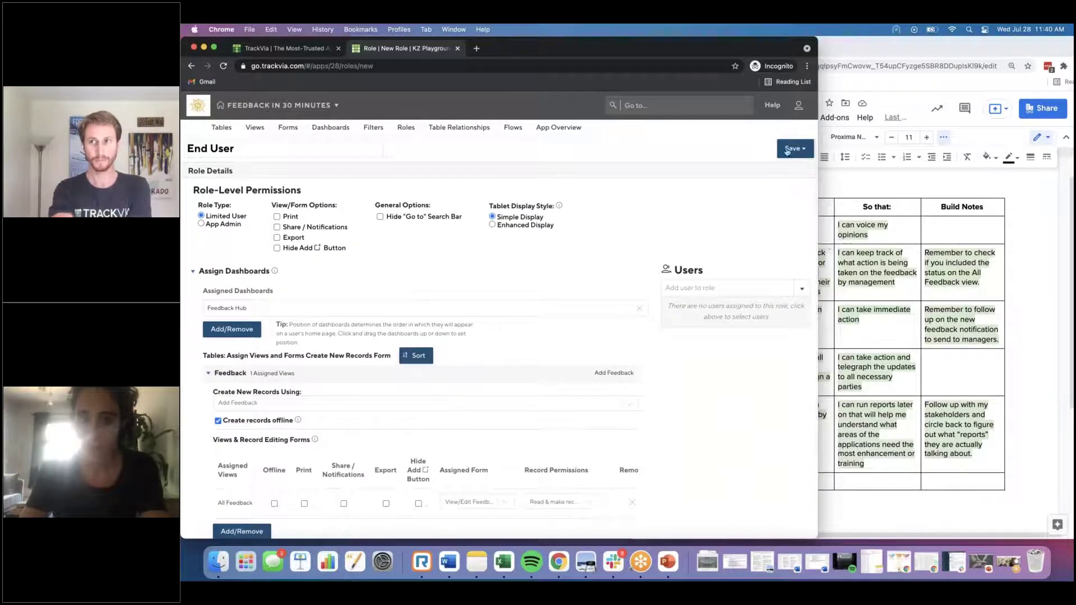
pyautogui.click(804, 148)
pyautogui.click(792, 148)
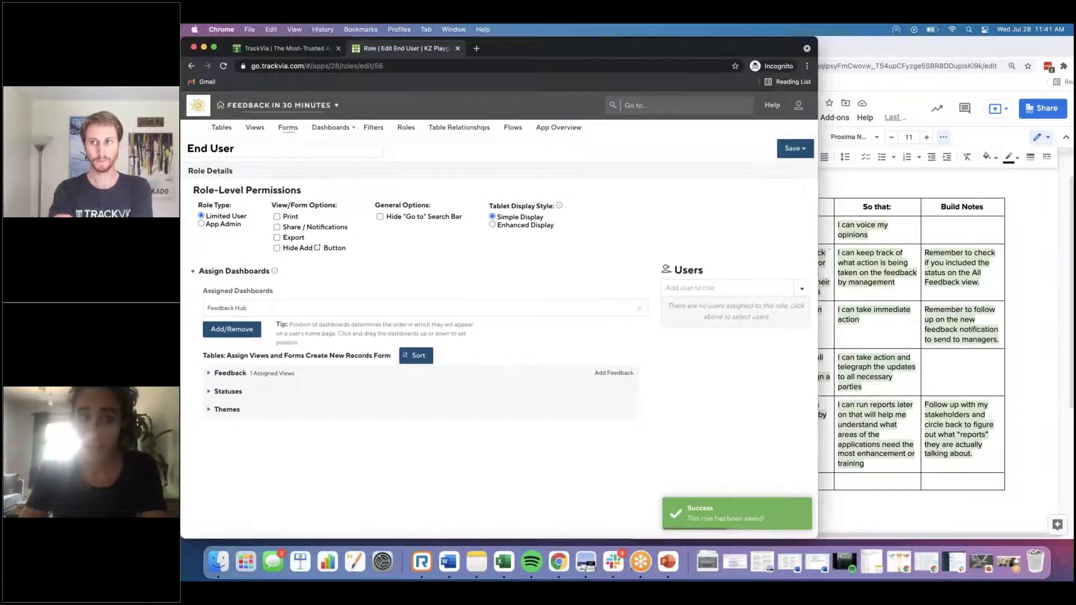
pyautogui.click(404, 129)
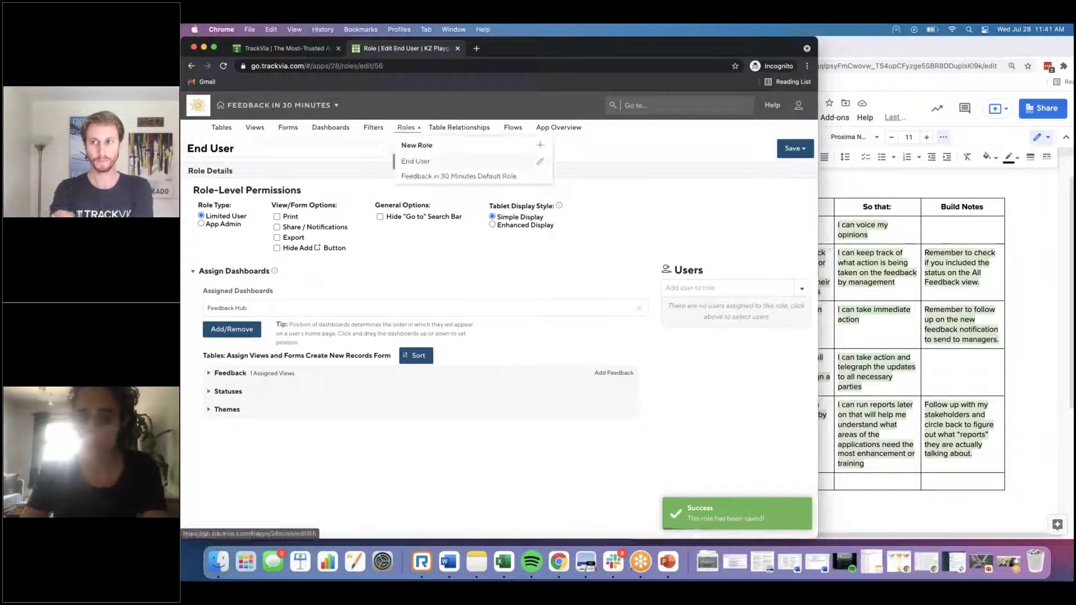
# Step: Create a 'Management' role with the Feedback Management dashboard and its New Feedback and All Feedback views
pyautogui.click(418, 144)
pyautogui.tripleClick(283, 149)
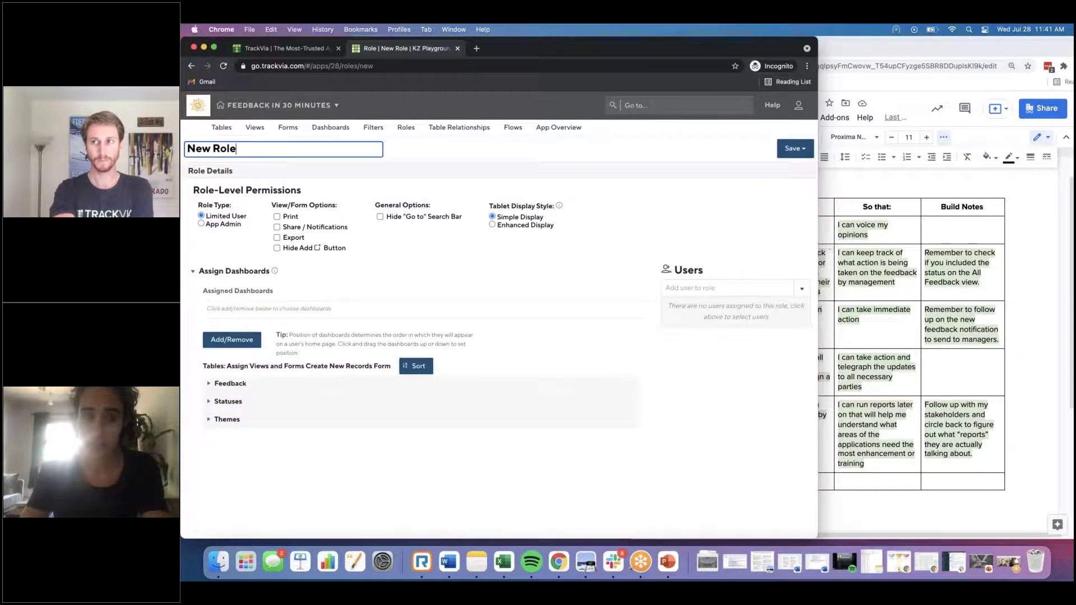
pyautogui.write('Management')
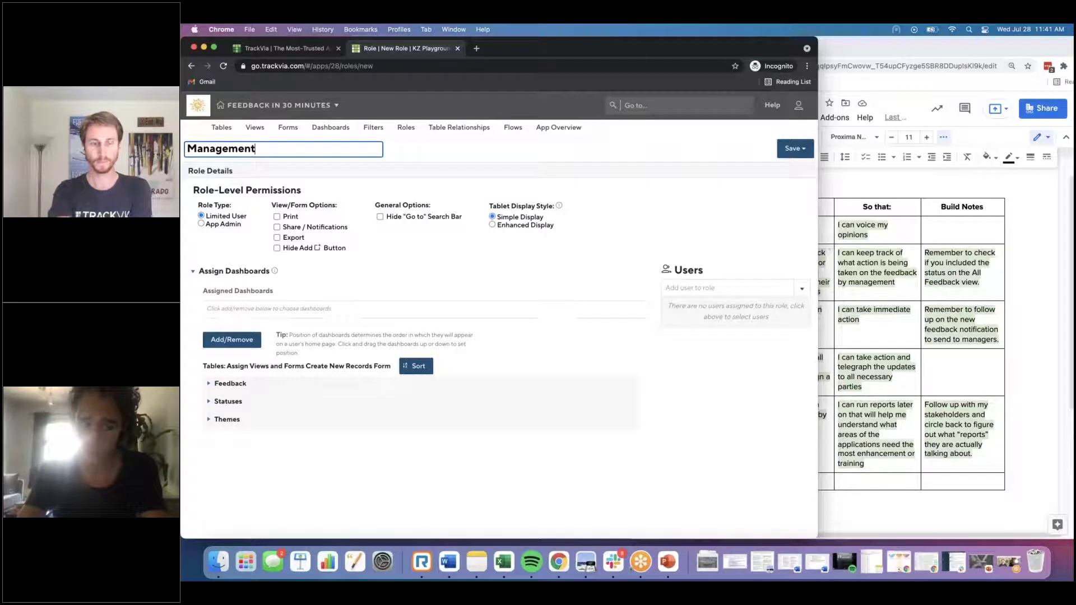
pyautogui.click(232, 340)
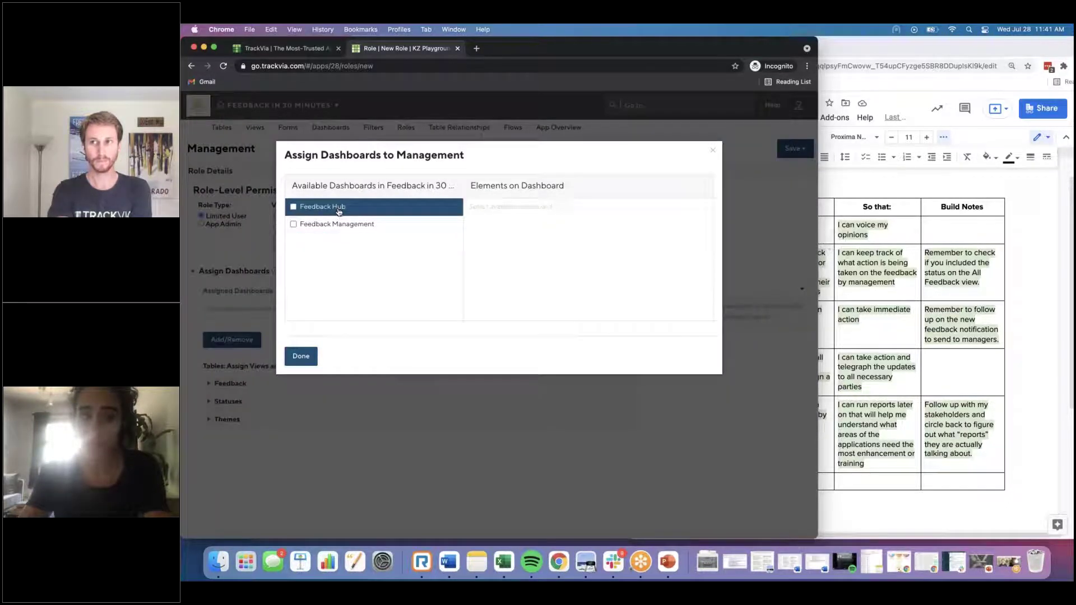
pyautogui.click(318, 225)
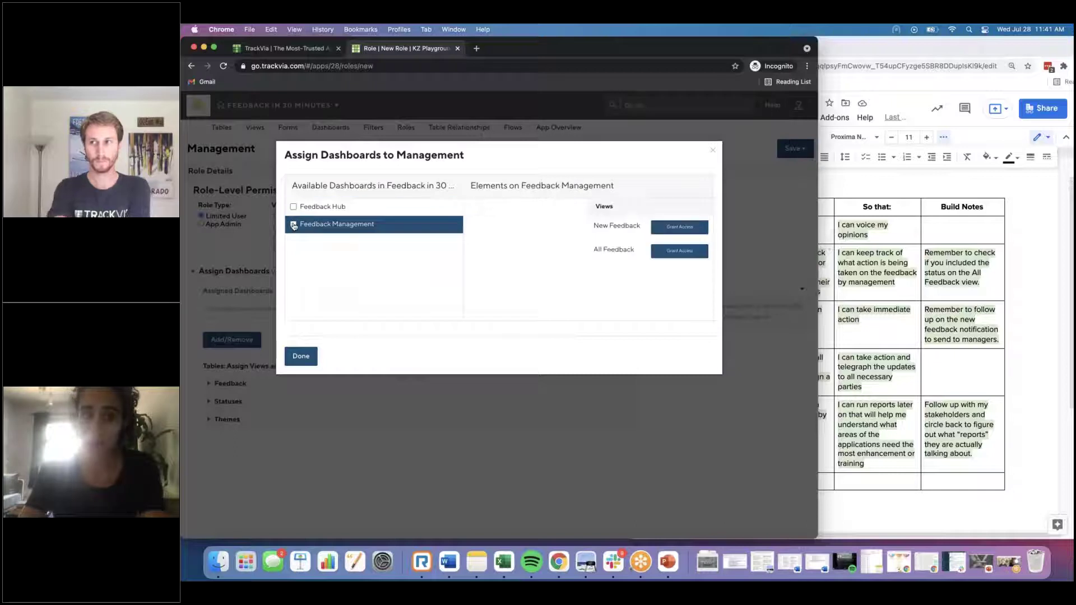
pyautogui.click(686, 227)
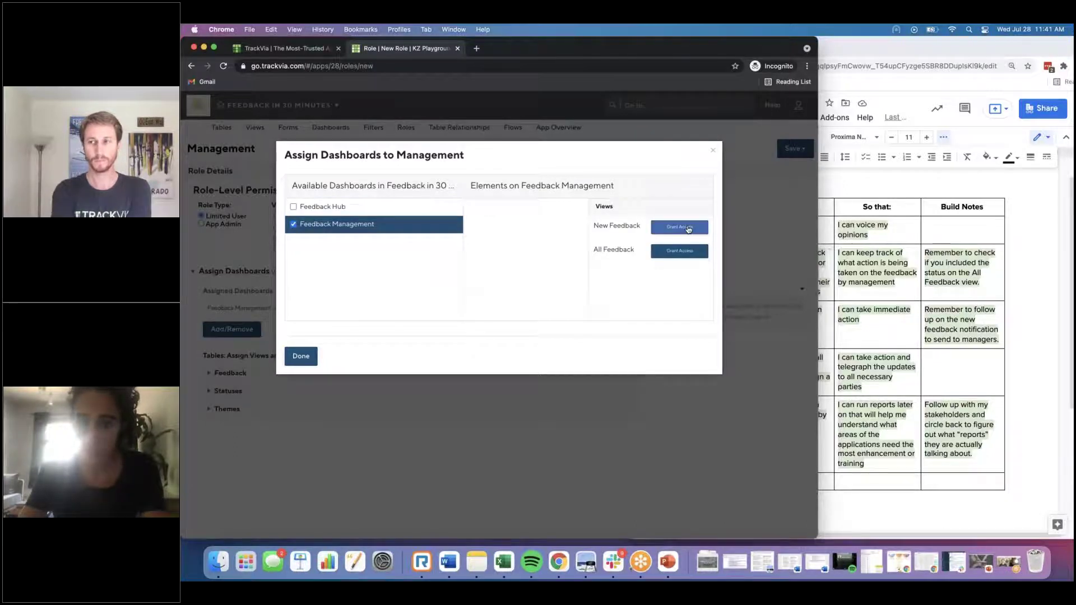
pyautogui.click(679, 251)
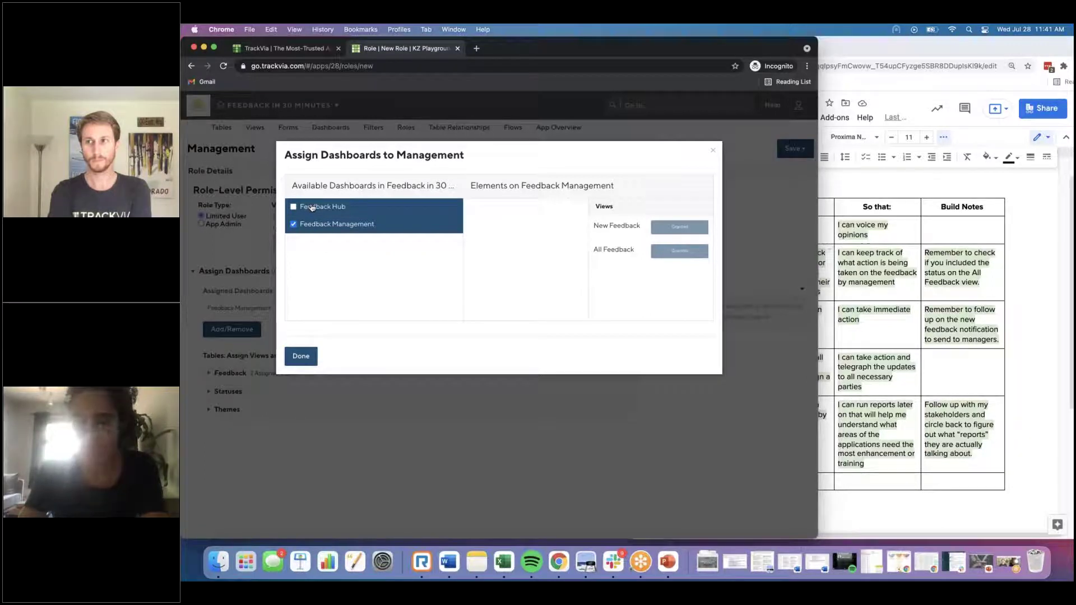
pyautogui.click(301, 357)
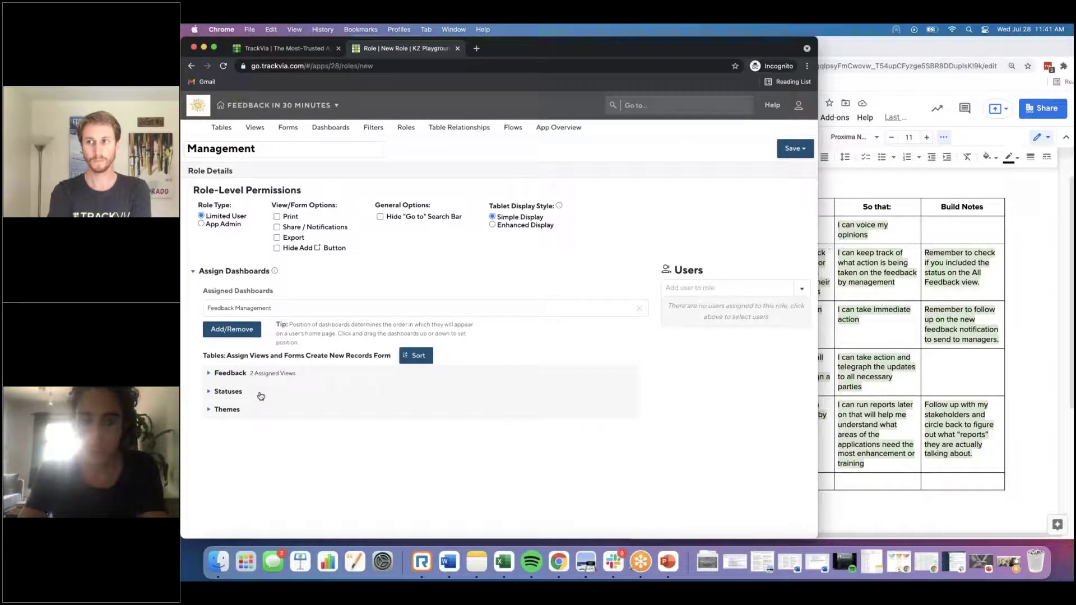
# Step: For Feedback, use Add Feedback for new records and the Managers edit form for both views
pyautogui.click(259, 380)
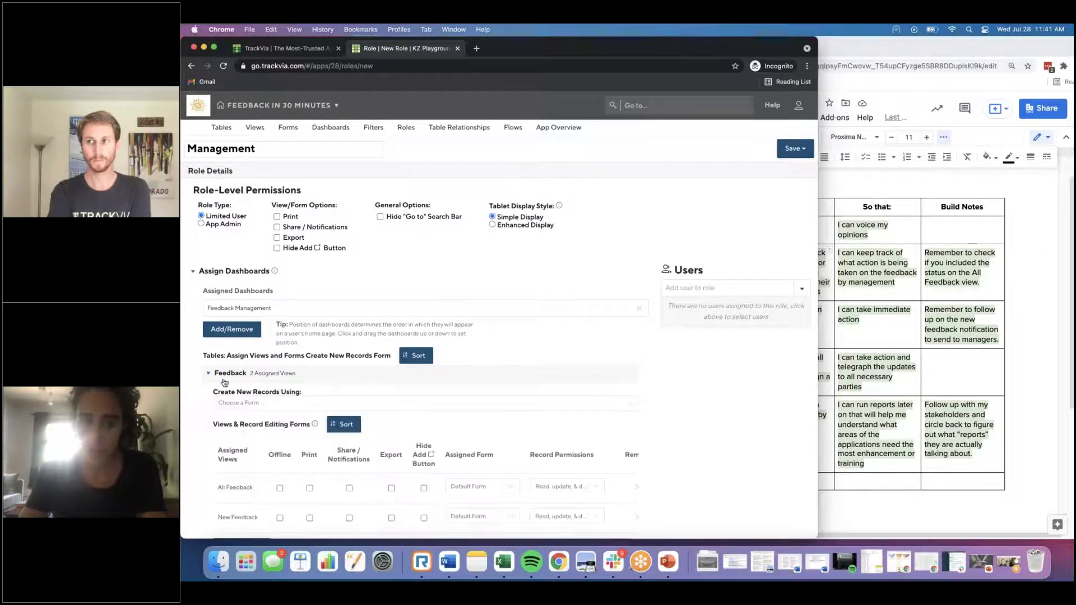
pyautogui.click(250, 406)
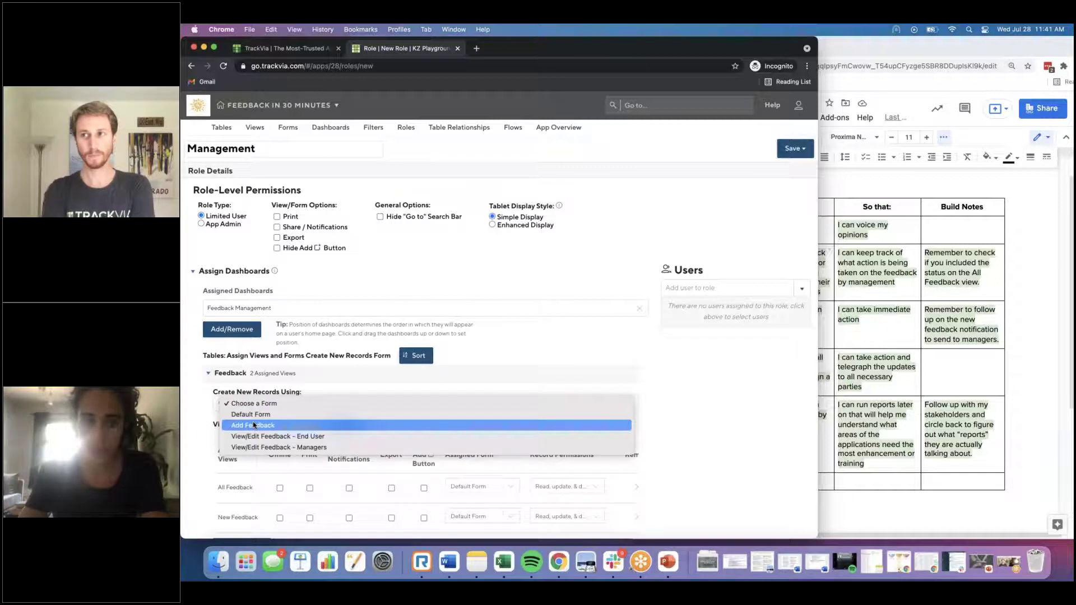
pyautogui.click(253, 421)
pyautogui.scroll(-1, 253, 425)
pyautogui.scroll(-3, 253, 425)
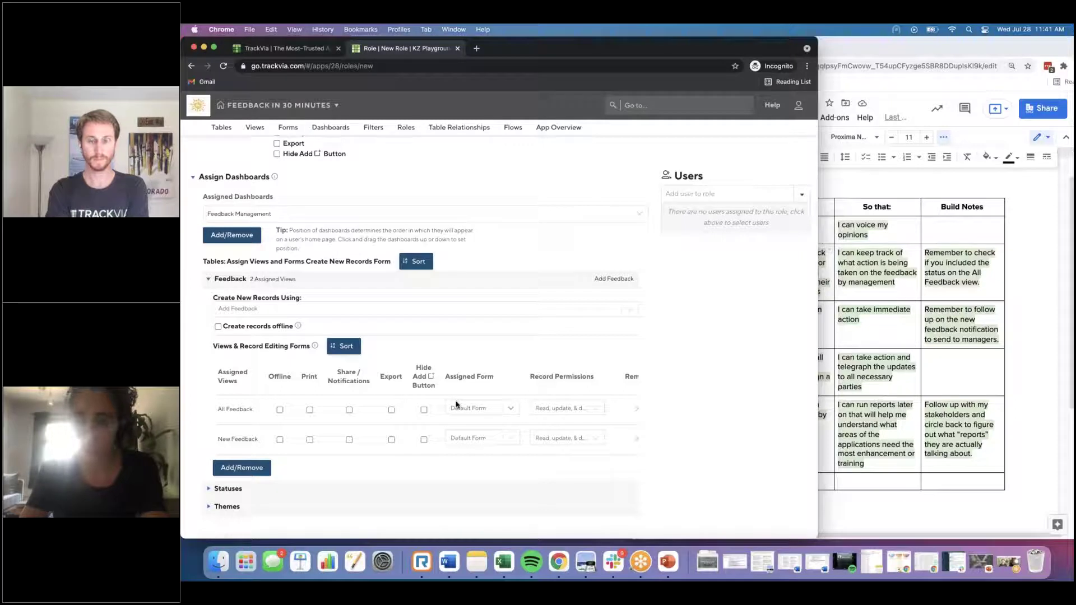
pyautogui.click(468, 409)
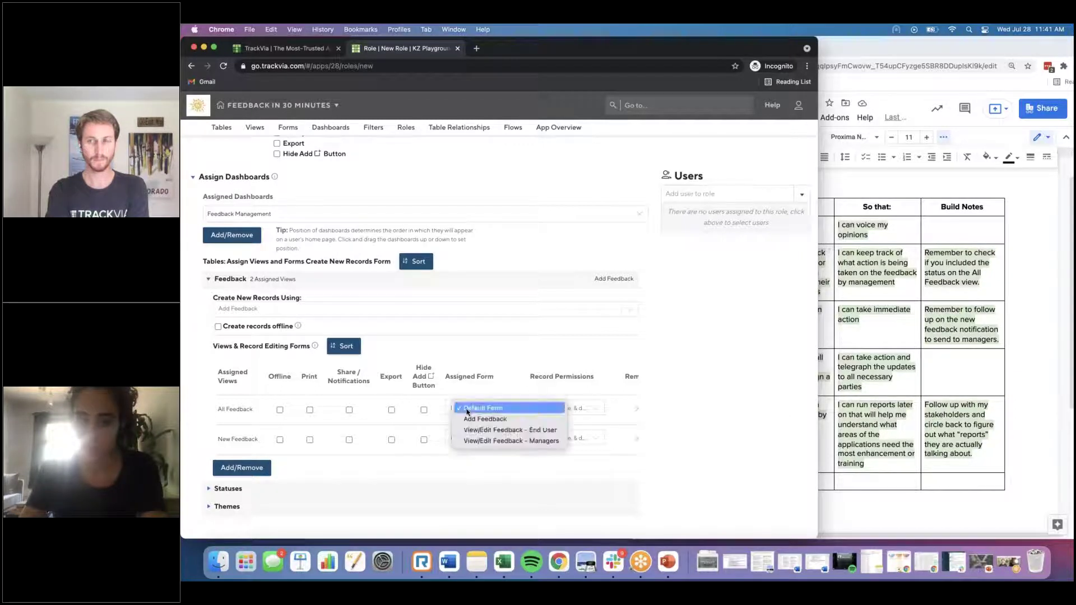
pyautogui.click(488, 441)
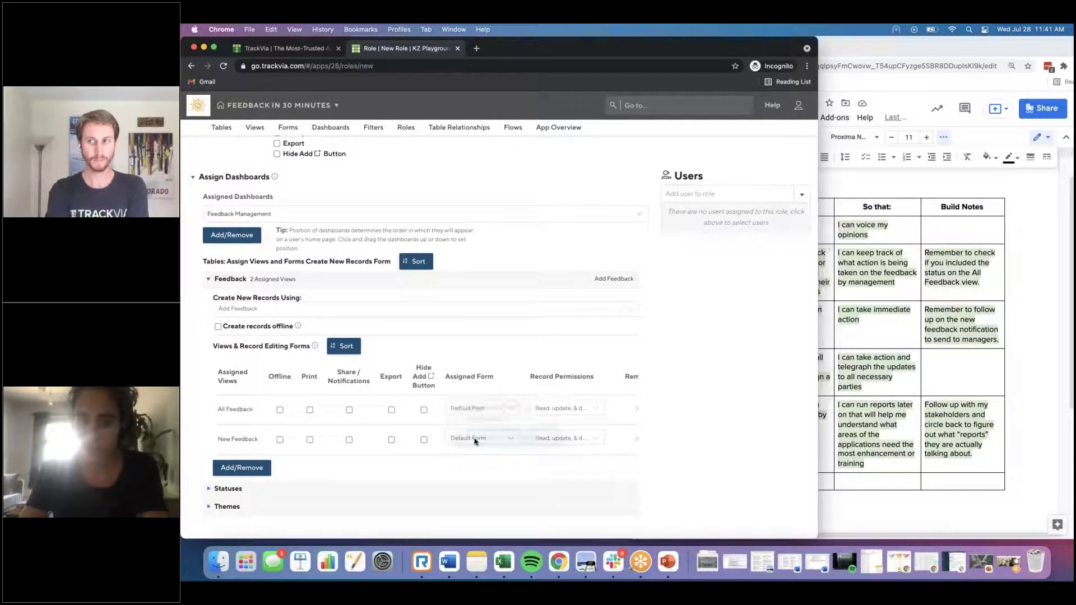
pyautogui.click(472, 438)
pyautogui.click(482, 471)
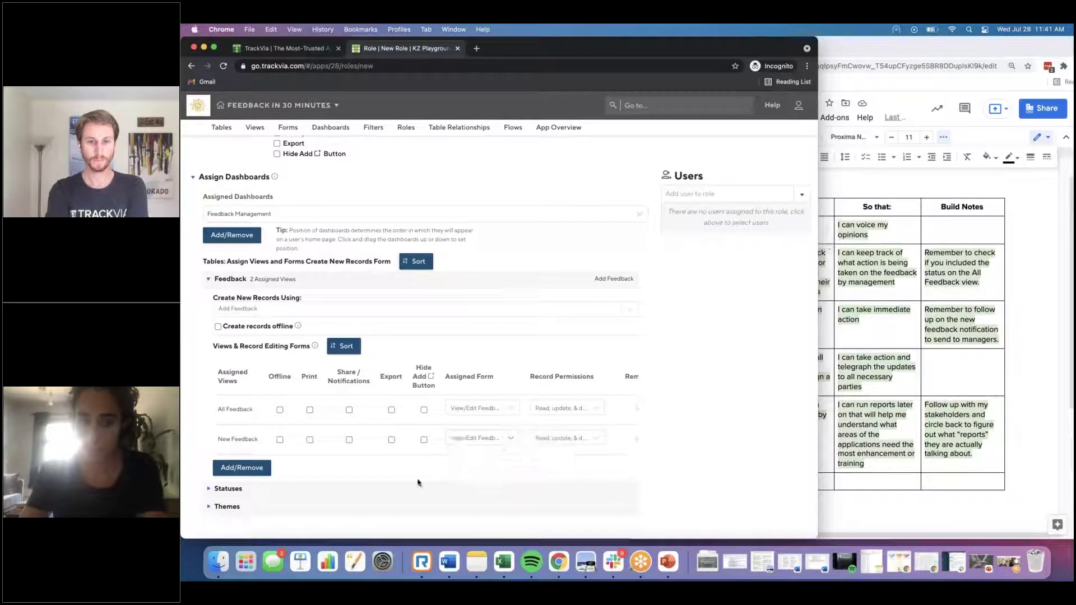
# Step: For Statuses, use Add Status and grant the All Statuses view with View/Edit a Status
pyautogui.click(222, 488)
pyautogui.scroll(-2, 280, 392)
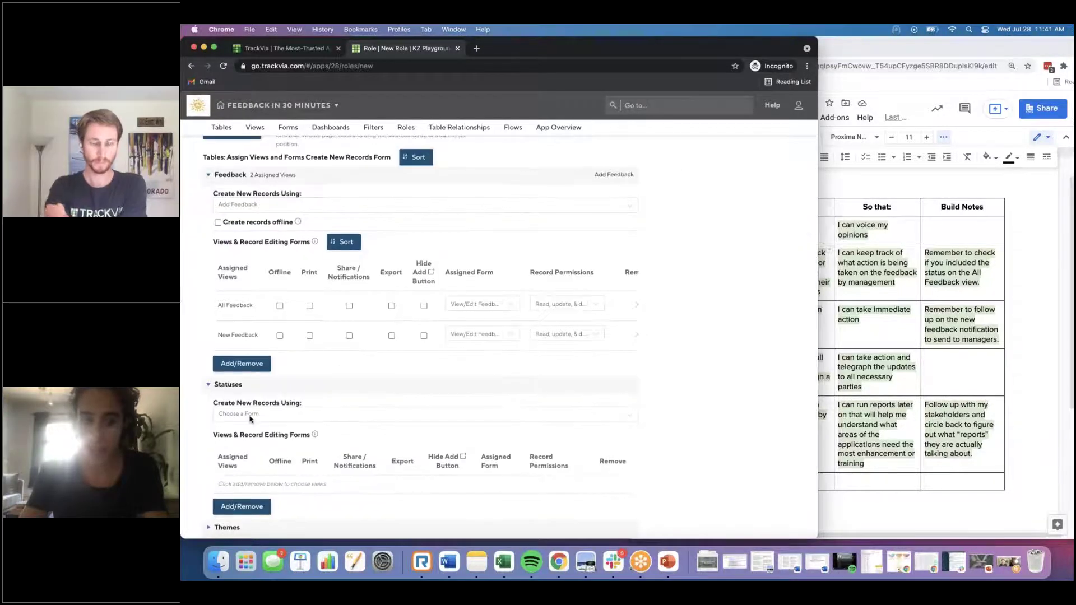
pyautogui.click(252, 417)
pyautogui.click(250, 437)
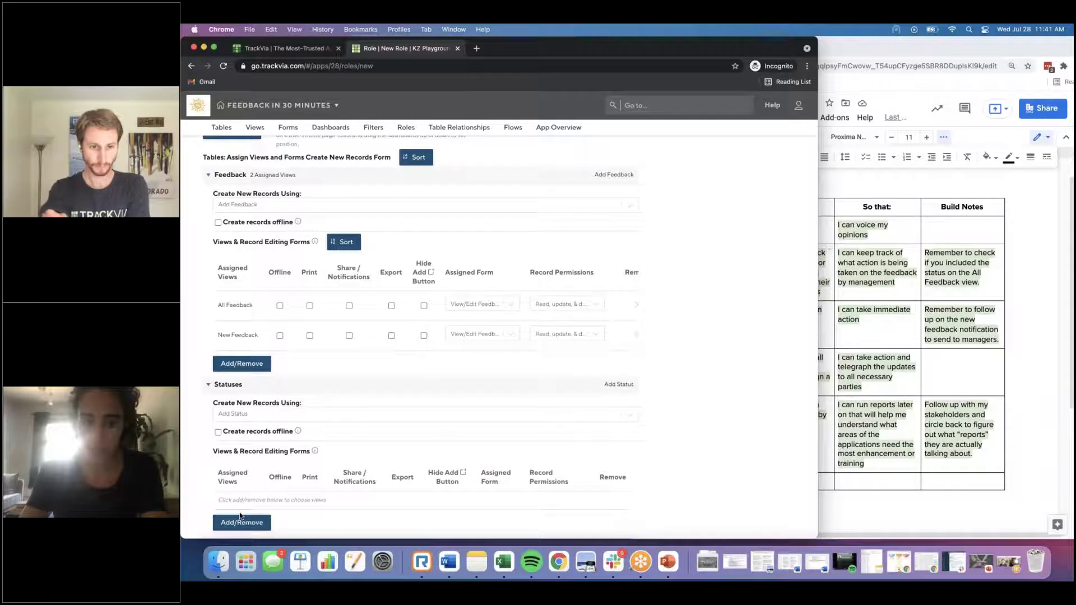
pyautogui.click(241, 522)
pyautogui.click(362, 212)
pyautogui.click(364, 354)
pyautogui.click(468, 515)
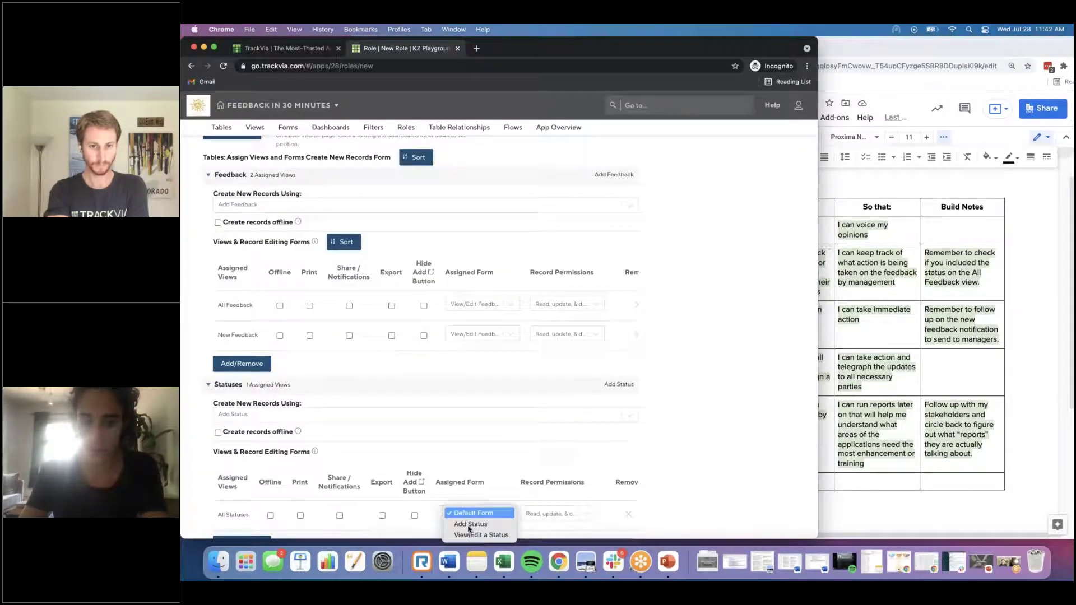
pyautogui.click(474, 532)
pyautogui.scroll(-3, 479, 460)
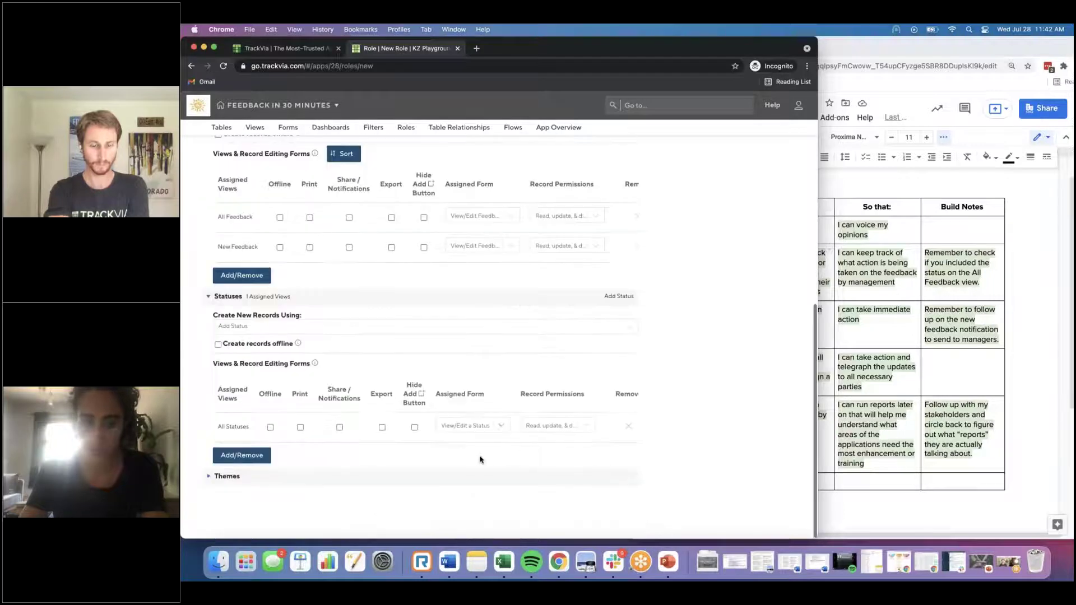
# Step: For Themes, use Add Theme and grant the All Themes view with View/Edit a Theme
pyautogui.click(227, 476)
pyautogui.scroll(-4, 249, 482)
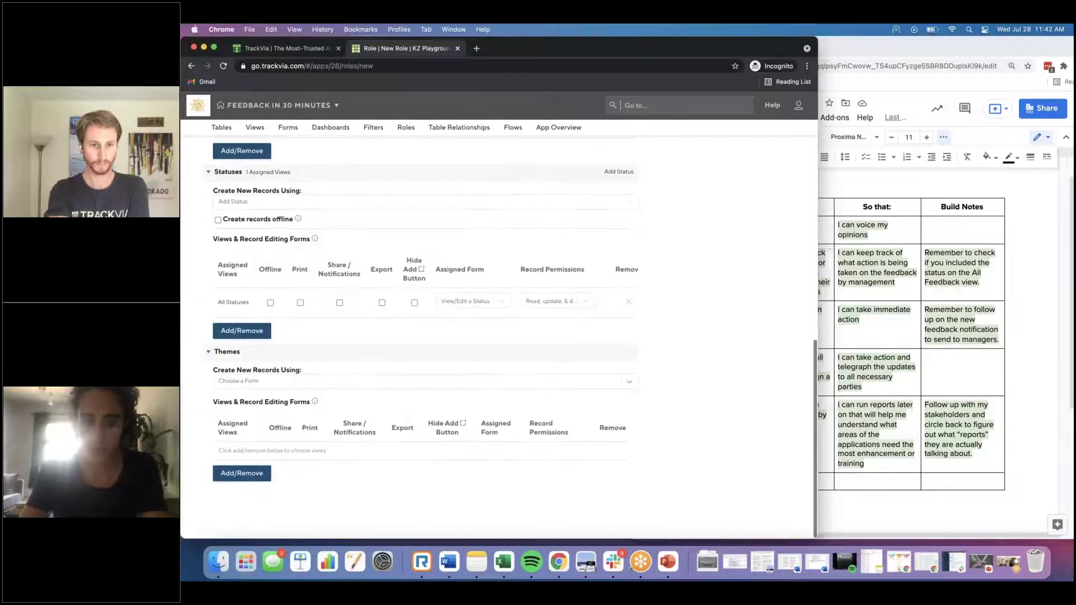
pyautogui.click(258, 382)
pyautogui.click(263, 404)
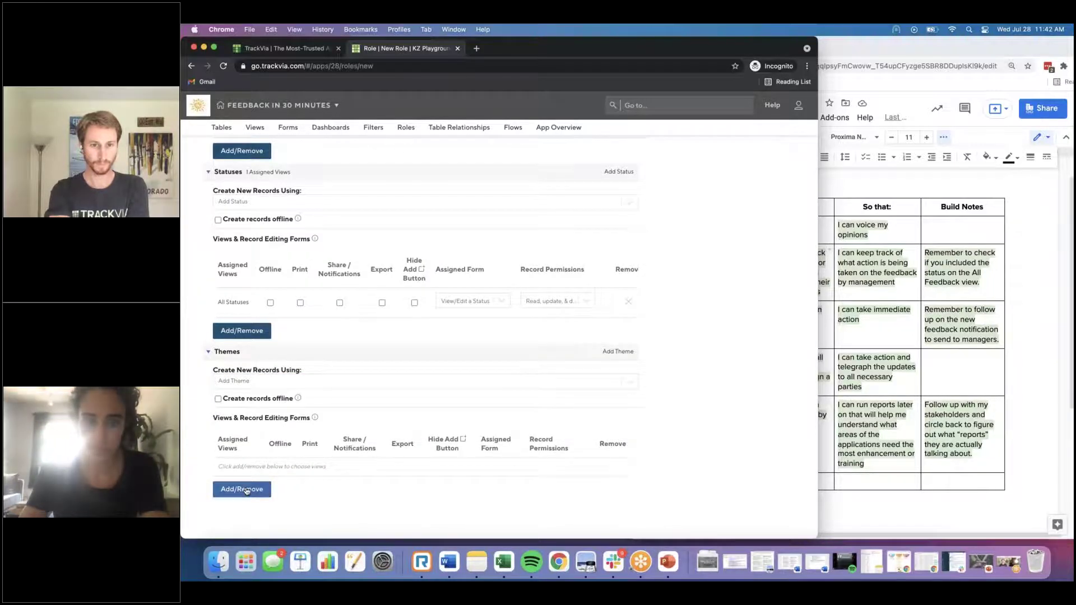
pyautogui.click(242, 489)
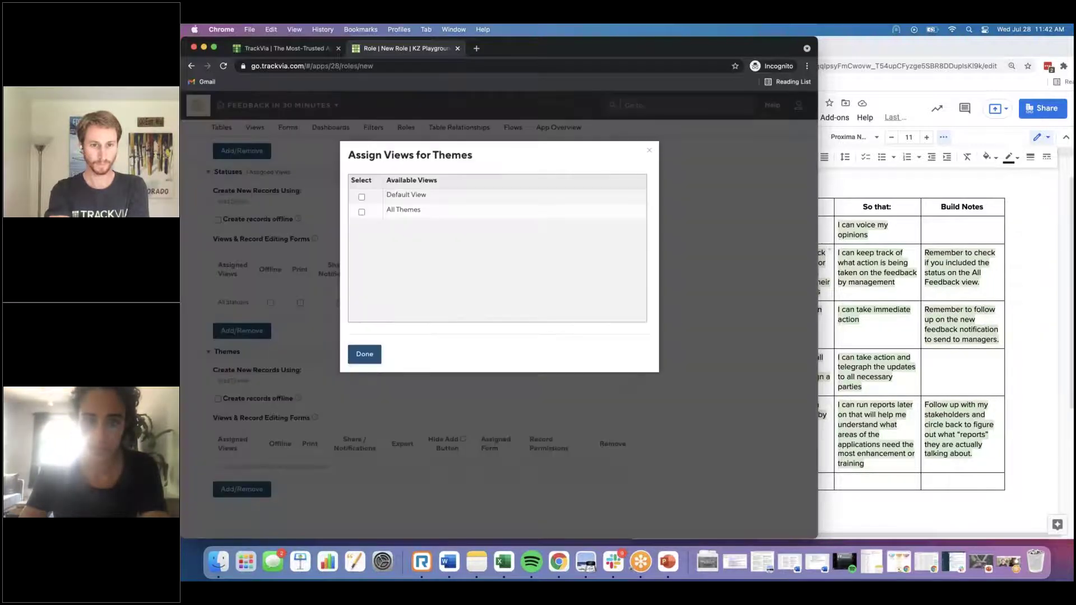
pyautogui.click(361, 211)
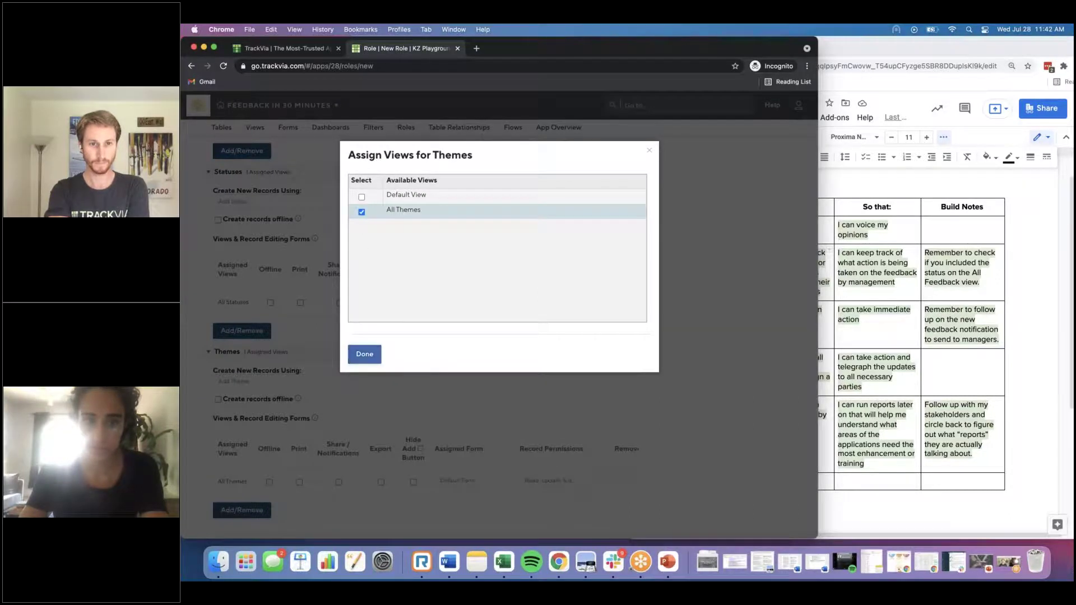
pyautogui.click(364, 354)
pyautogui.click(469, 482)
pyautogui.click(471, 502)
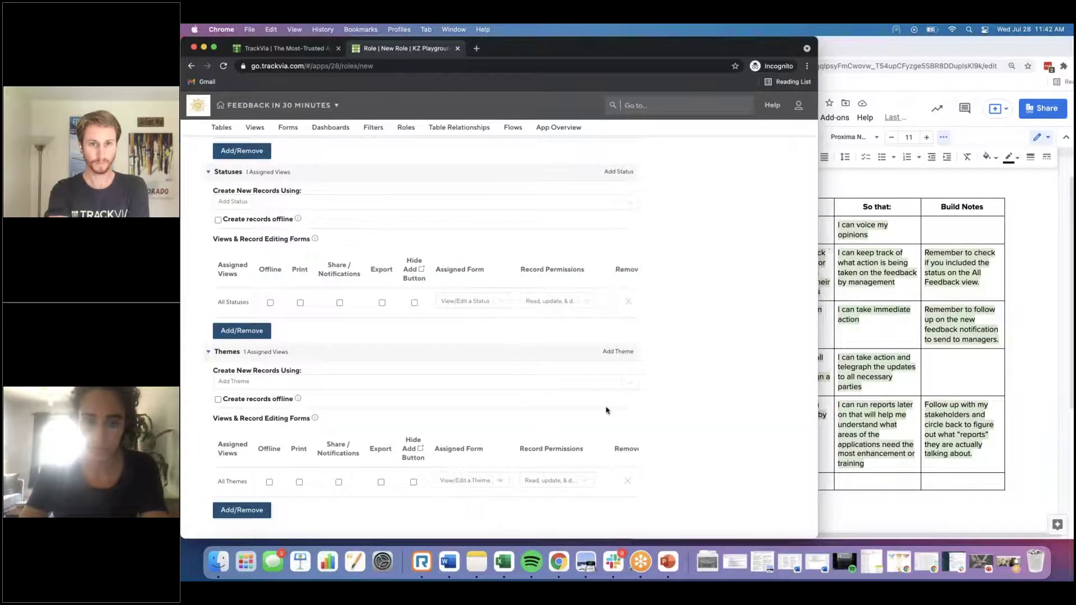
pyautogui.scroll(15, 605, 410)
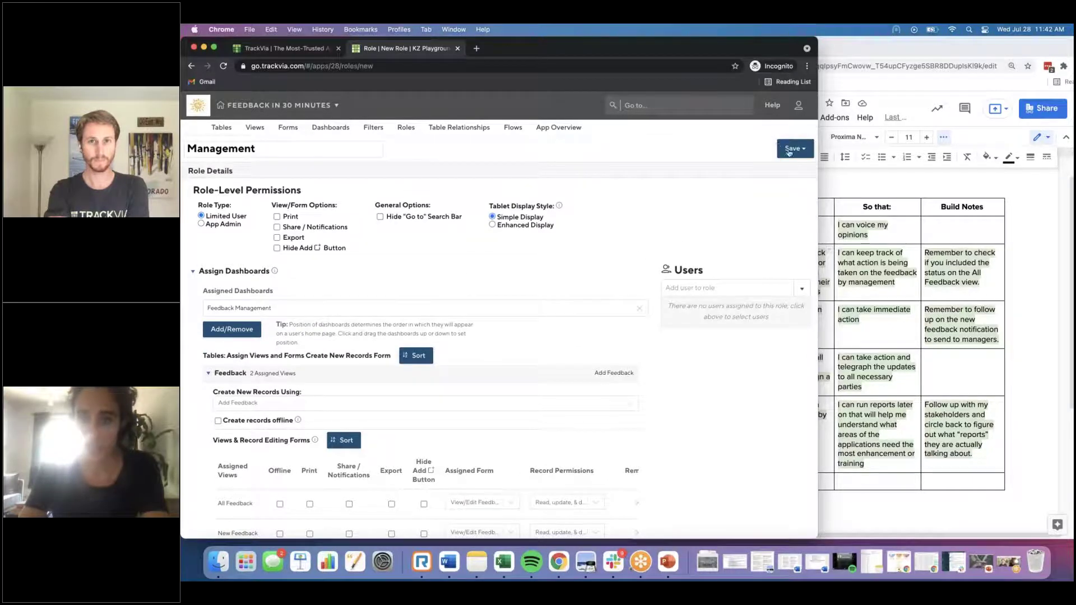
# Step: Add a user, found by e-mail, to the End User role and save it
pyautogui.click(405, 129)
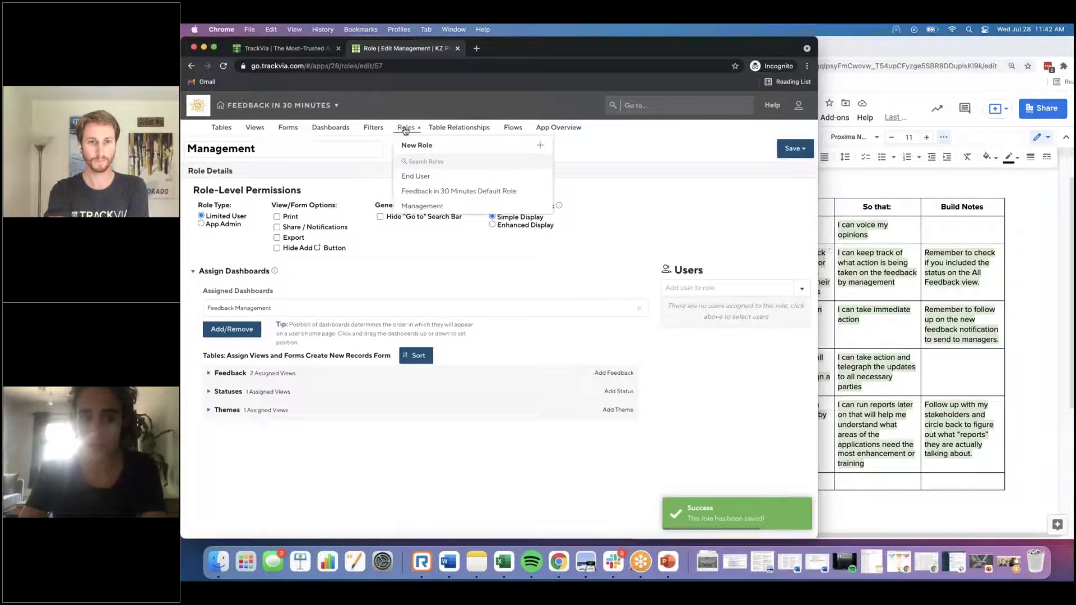
pyautogui.click(493, 178)
pyautogui.click(723, 287)
pyautogui.write('kate@')
pyautogui.click(728, 319)
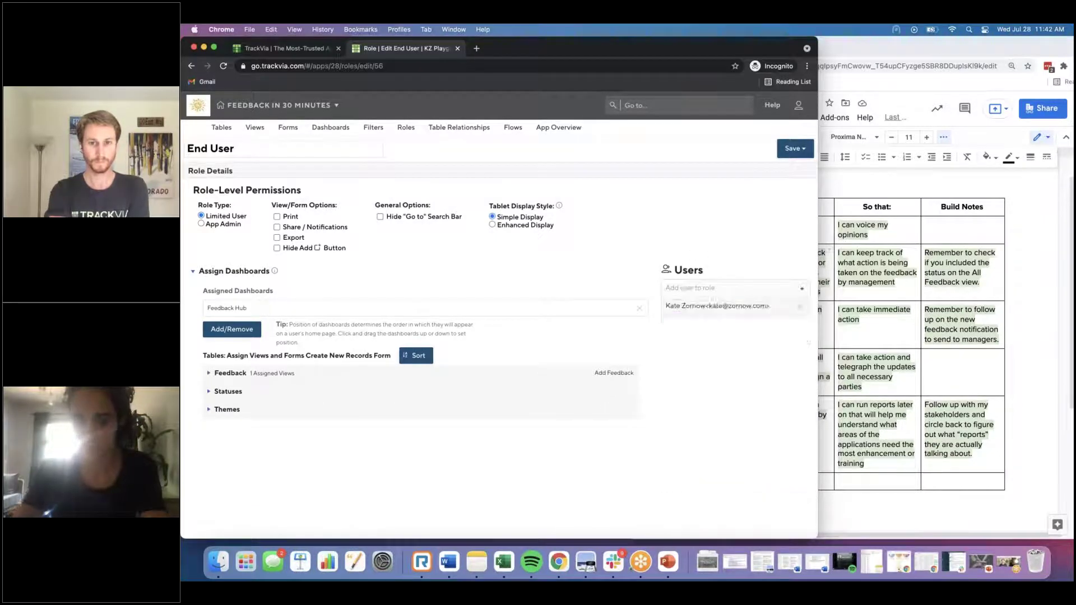
pyautogui.click(784, 149)
pyautogui.click(783, 150)
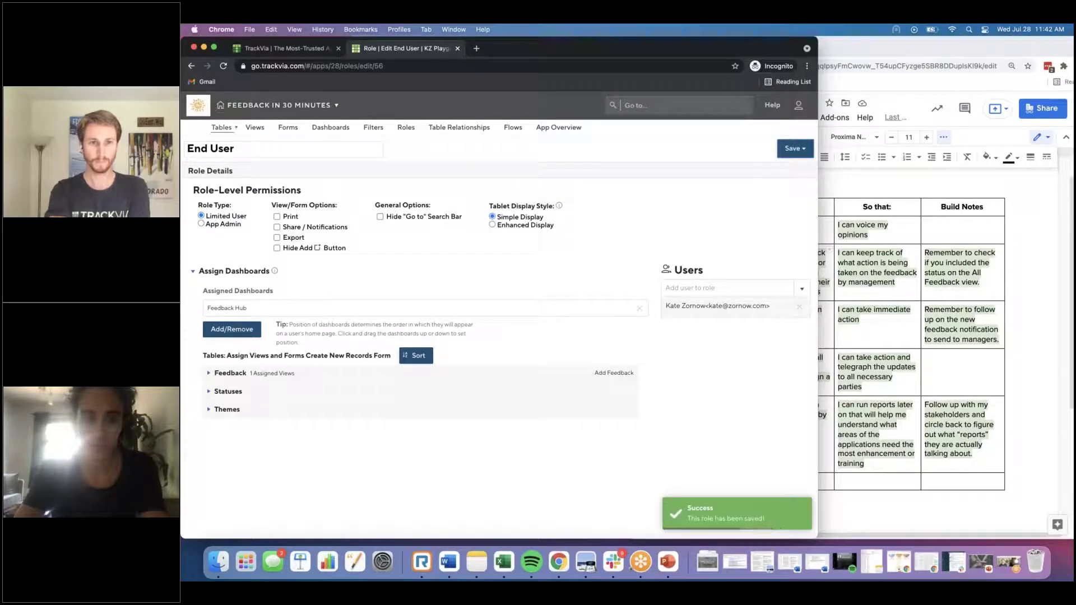
# Step: On the Feedback Hub, submit the feedback 'Can I log feedback' with status New
pyautogui.click(332, 130)
pyautogui.click(338, 162)
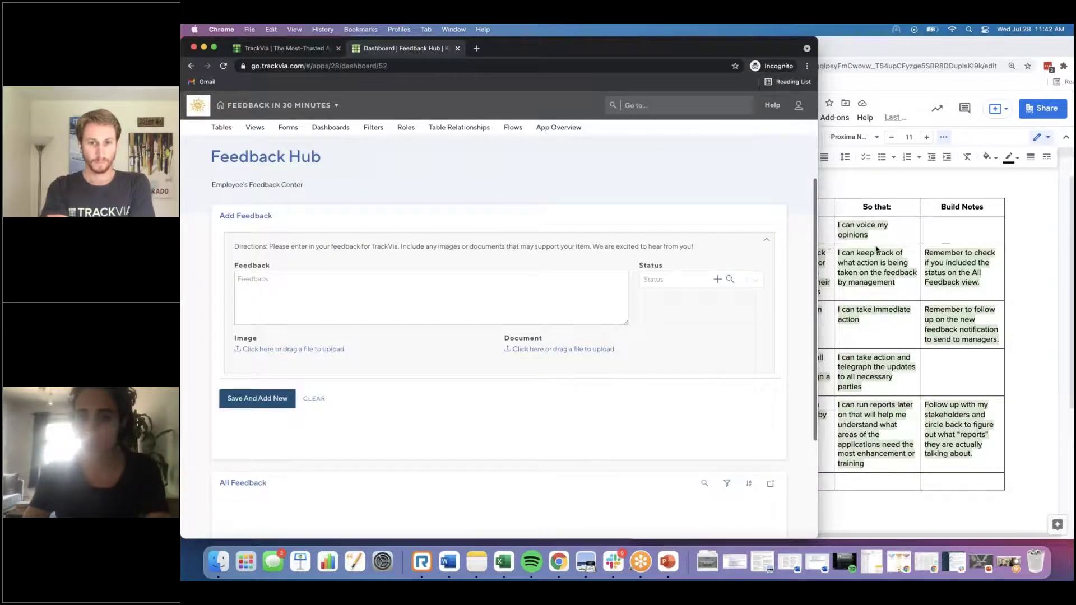
pyautogui.click(763, 225)
pyautogui.click(494, 298)
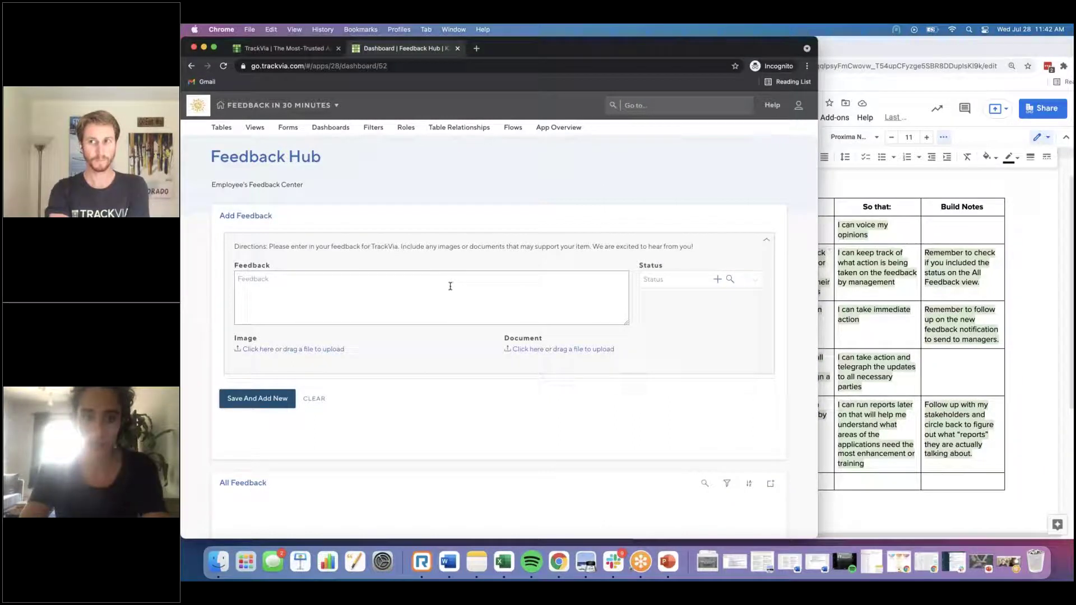
pyautogui.write('Can I log feedback')
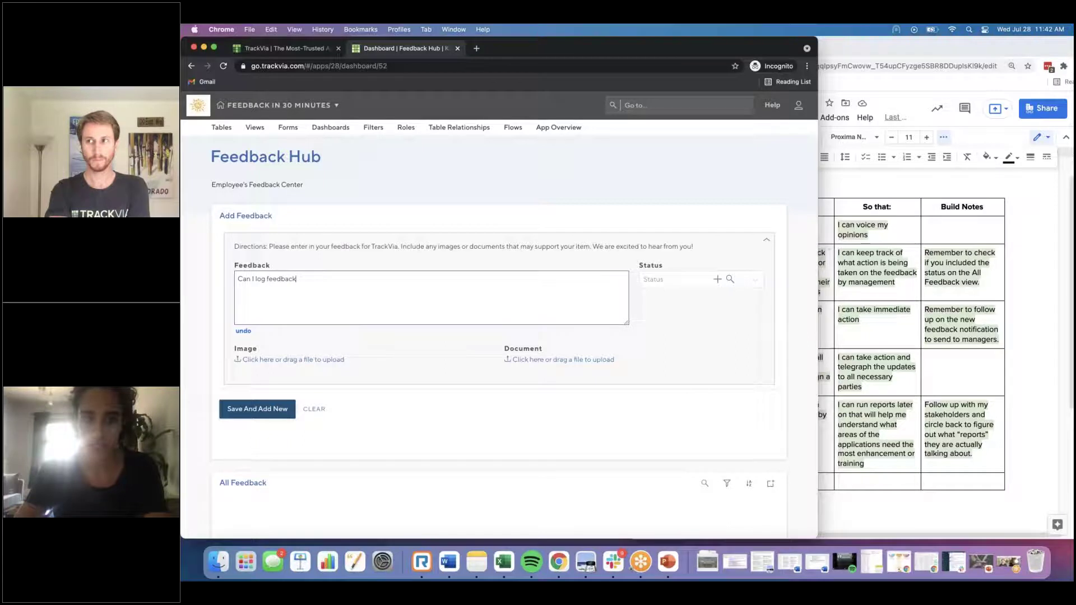
pyautogui.click(673, 279)
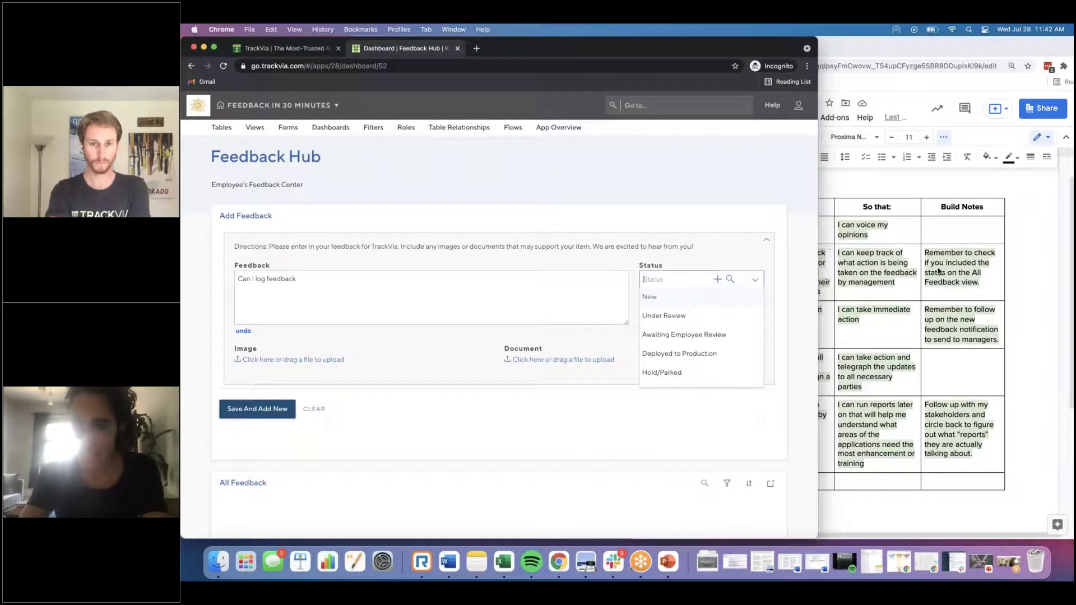
pyautogui.click(702, 303)
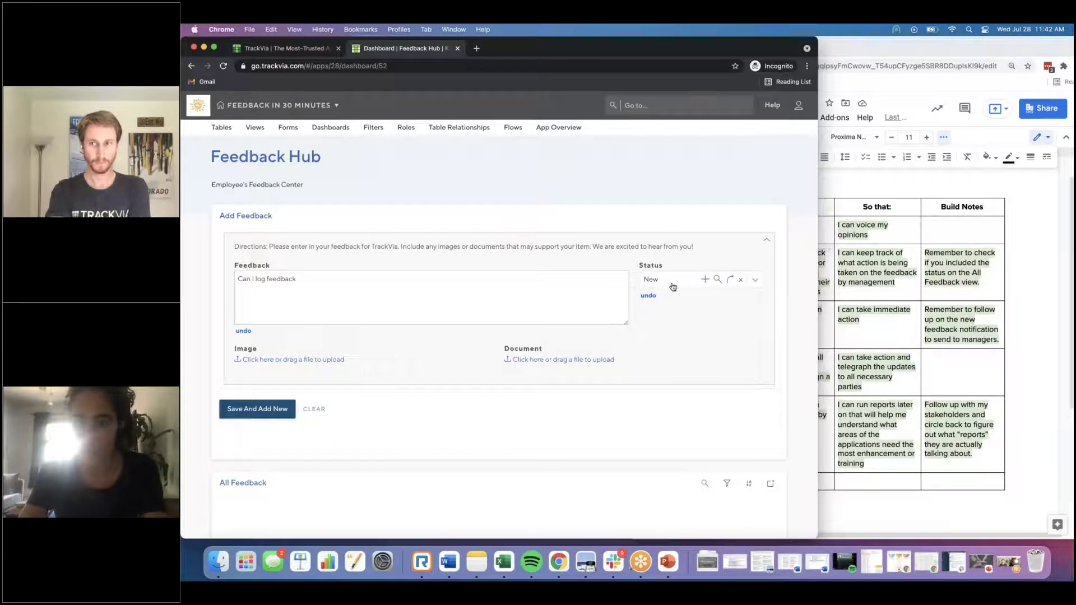
pyautogui.click(286, 411)
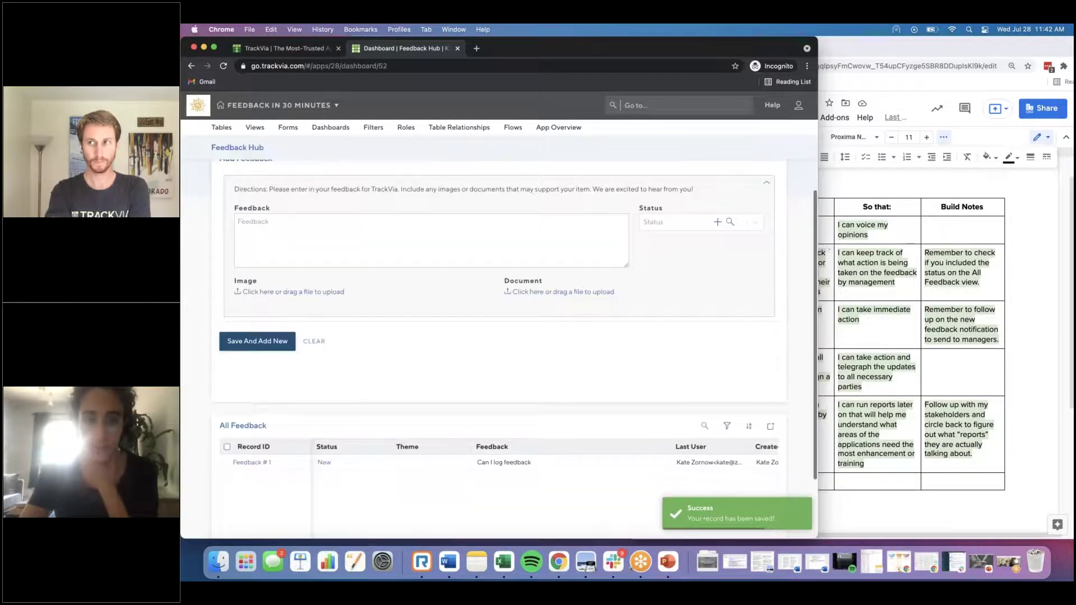
pyautogui.scroll(-2, 298, 377)
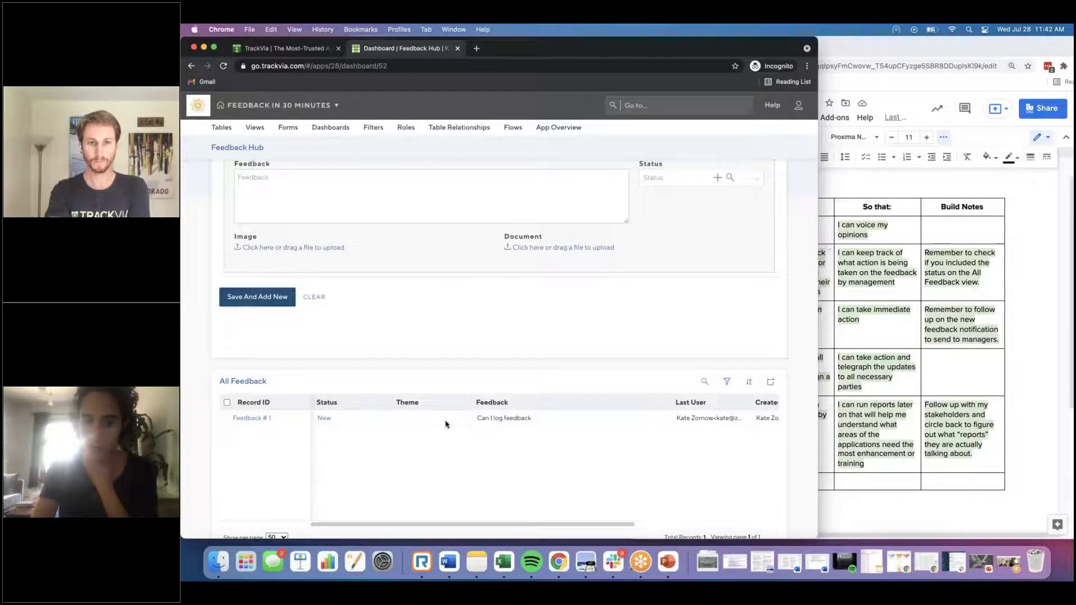
pyautogui.scroll(3, 497, 418)
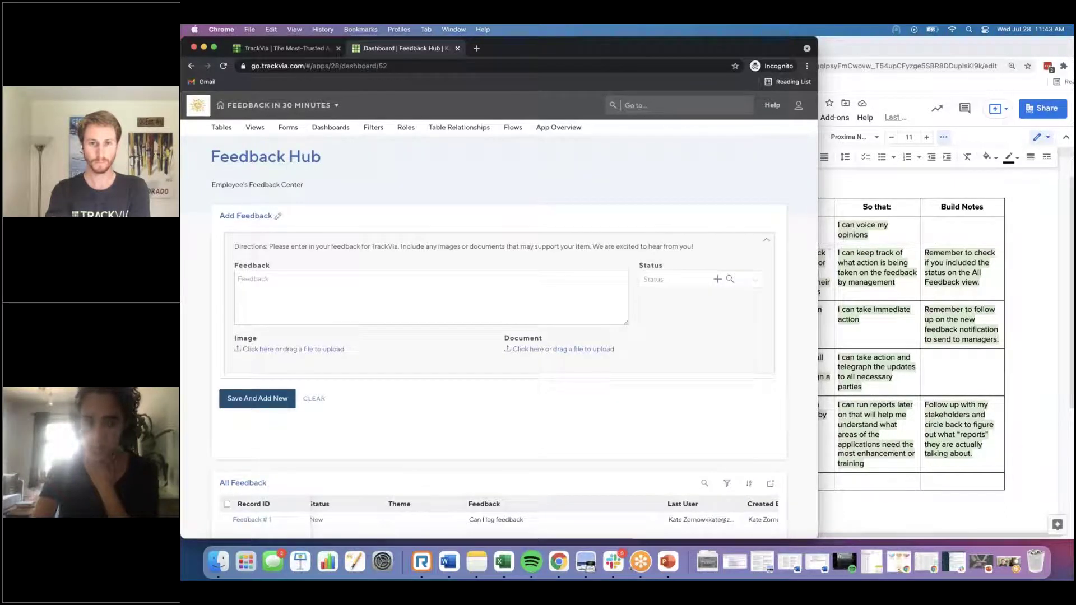
# Step: Set the Add Feedback form's Status default value to New and save the form
pyautogui.click(247, 216)
pyautogui.click(780, 172)
pyautogui.click(766, 207)
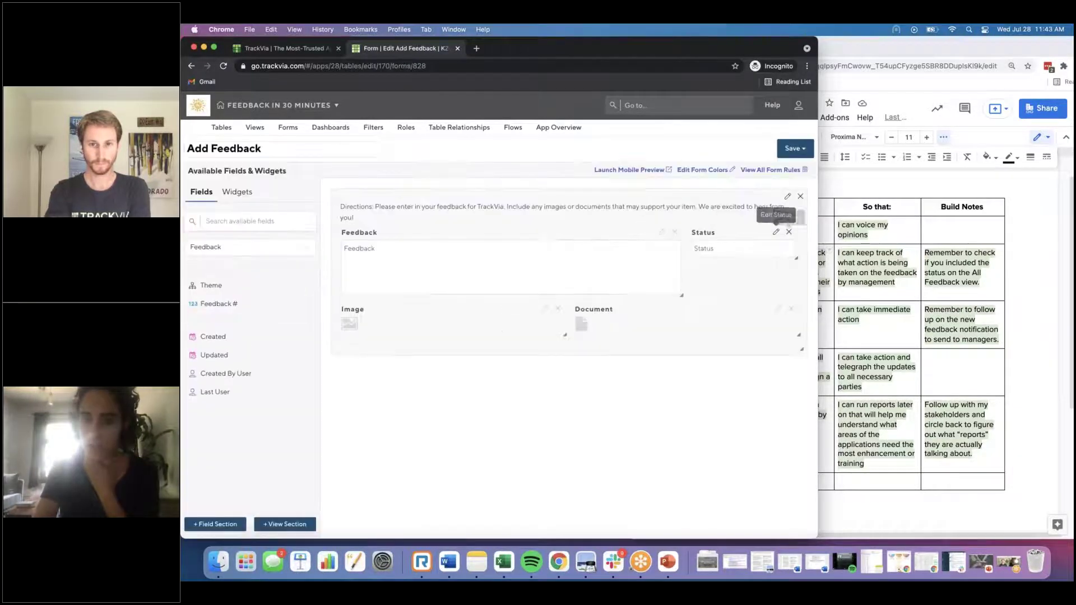
pyautogui.click(775, 230)
pyautogui.click(359, 431)
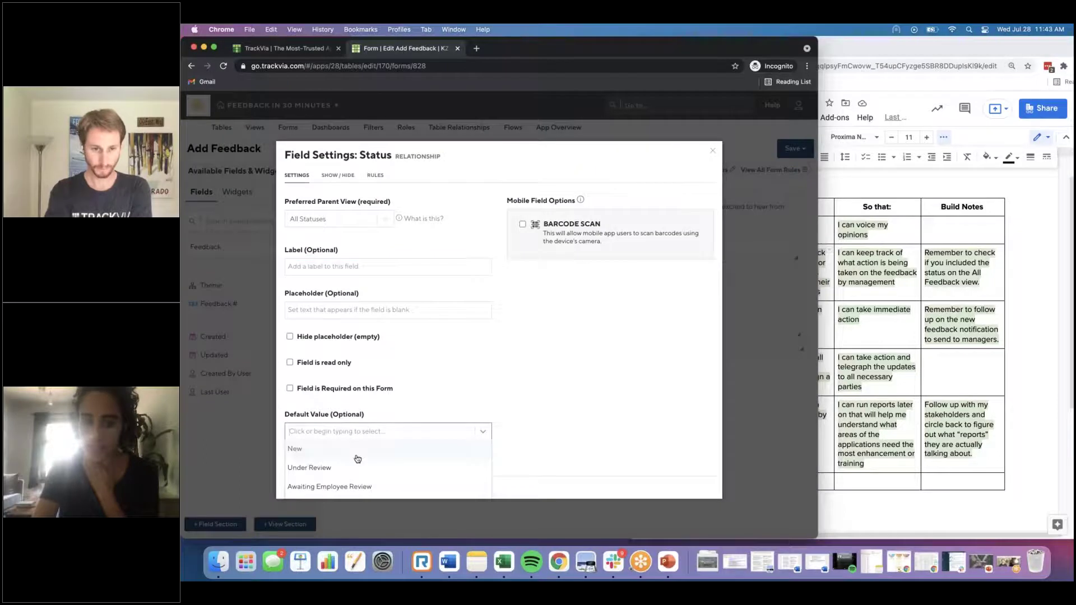
pyautogui.click(358, 458)
pyautogui.click(300, 493)
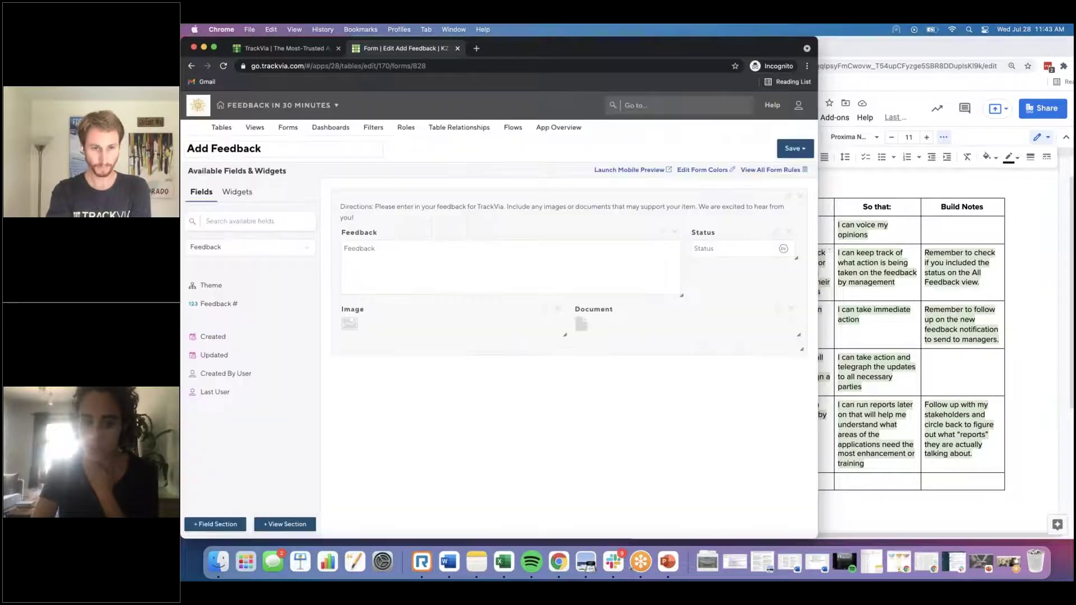
pyautogui.click(775, 233)
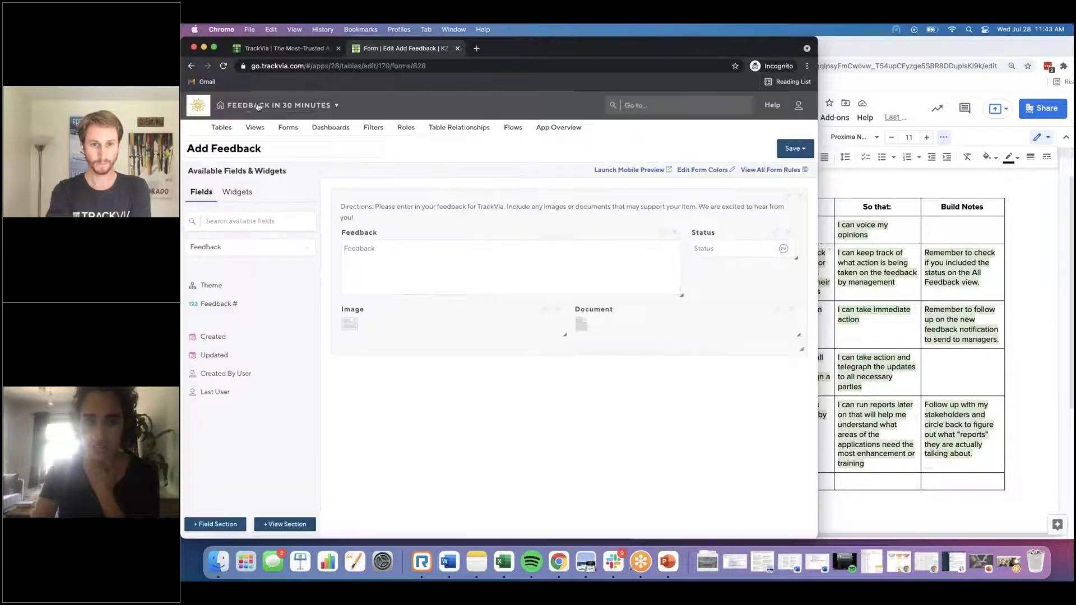
pyautogui.click(712, 151)
pyautogui.click(190, 66)
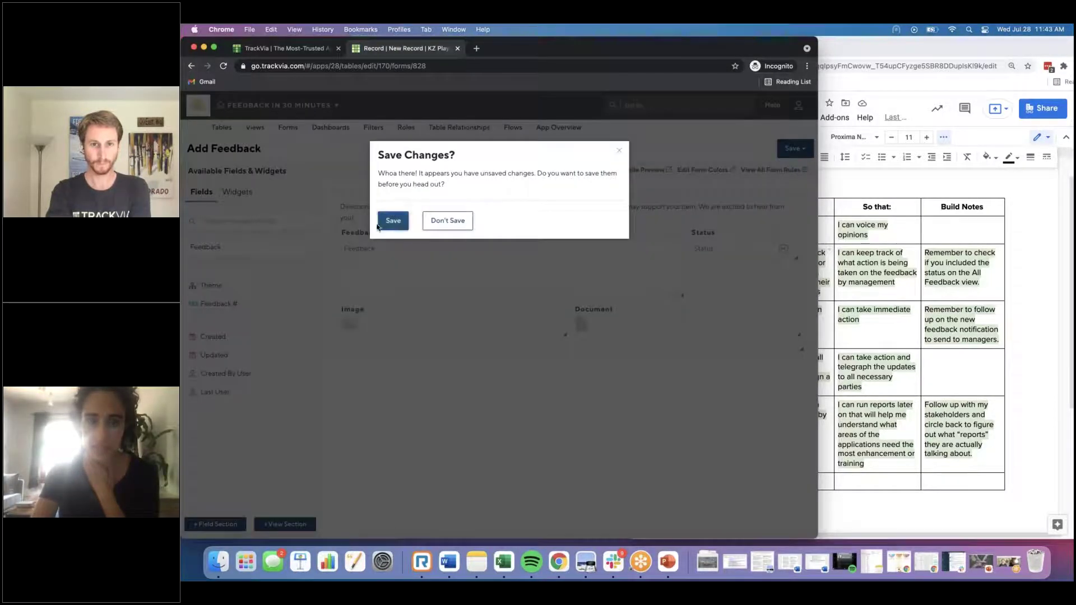
pyautogui.click(387, 221)
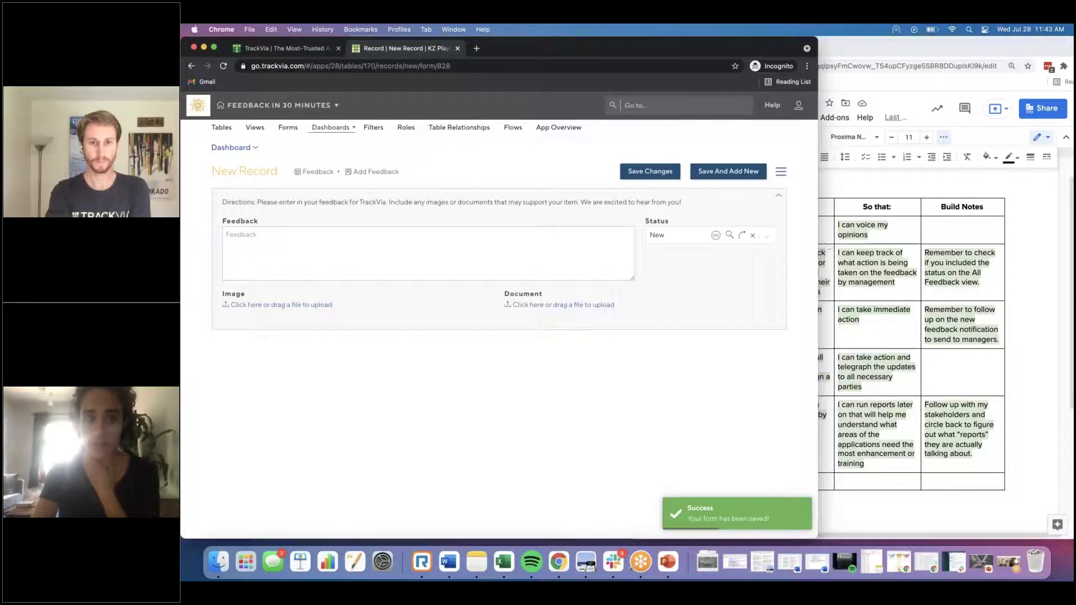
# Step: On the Feedback Hub, submit a second entry, 'Can I log more feedback?'
pyautogui.click(330, 128)
pyautogui.click(342, 161)
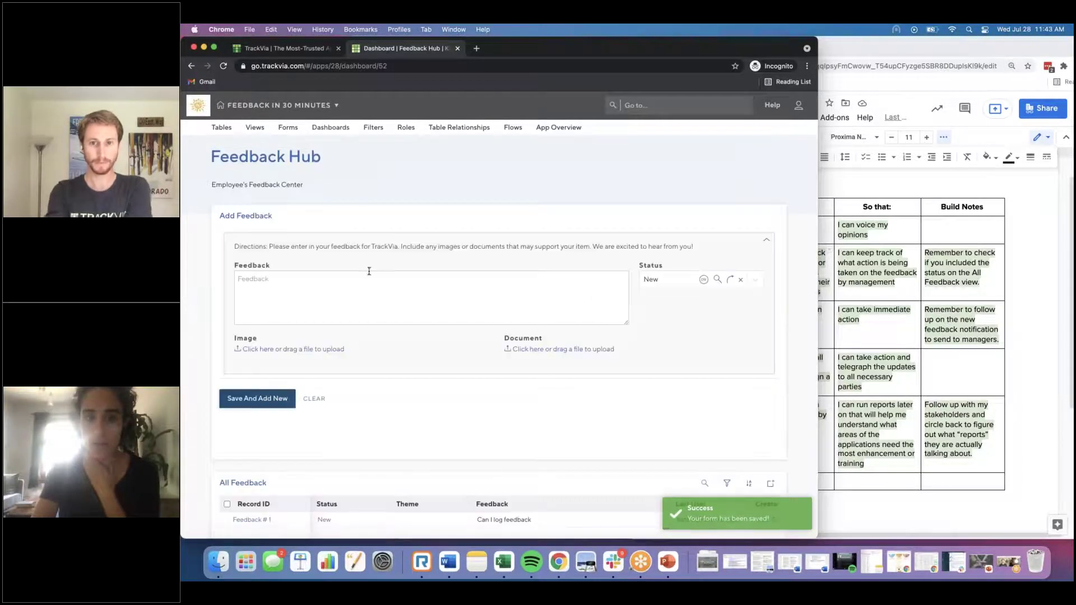
pyautogui.click(530, 279)
pyautogui.write('Can I log mor')
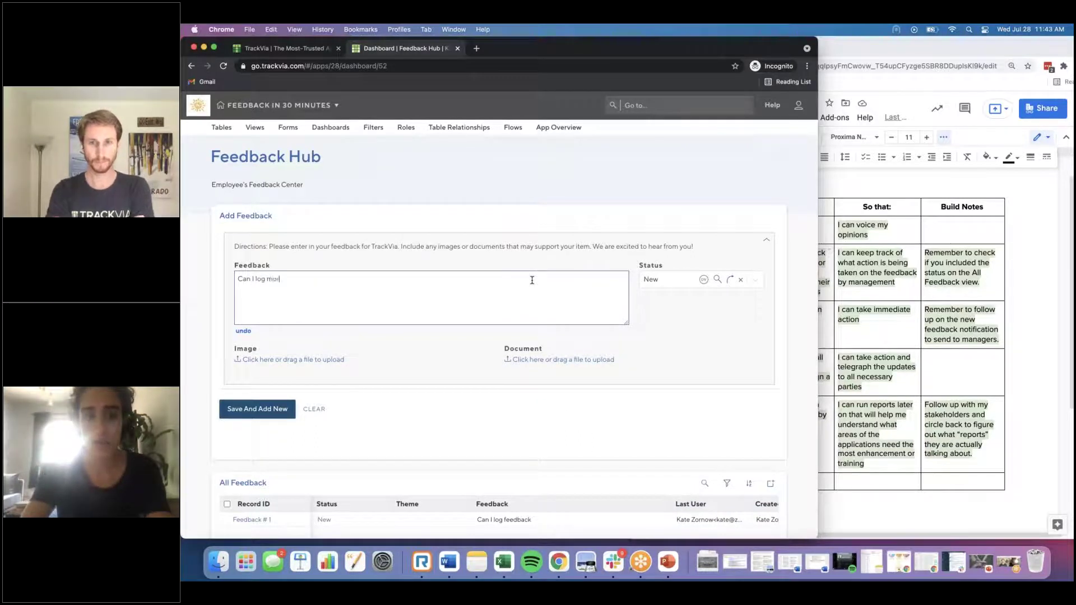
pyautogui.write('edback?')
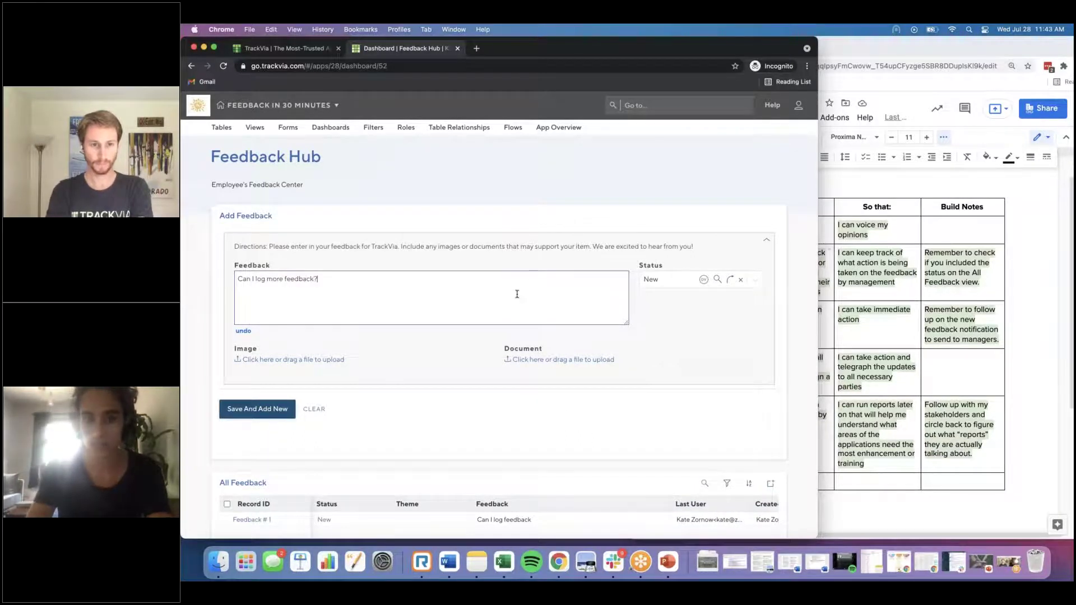
pyautogui.click(287, 408)
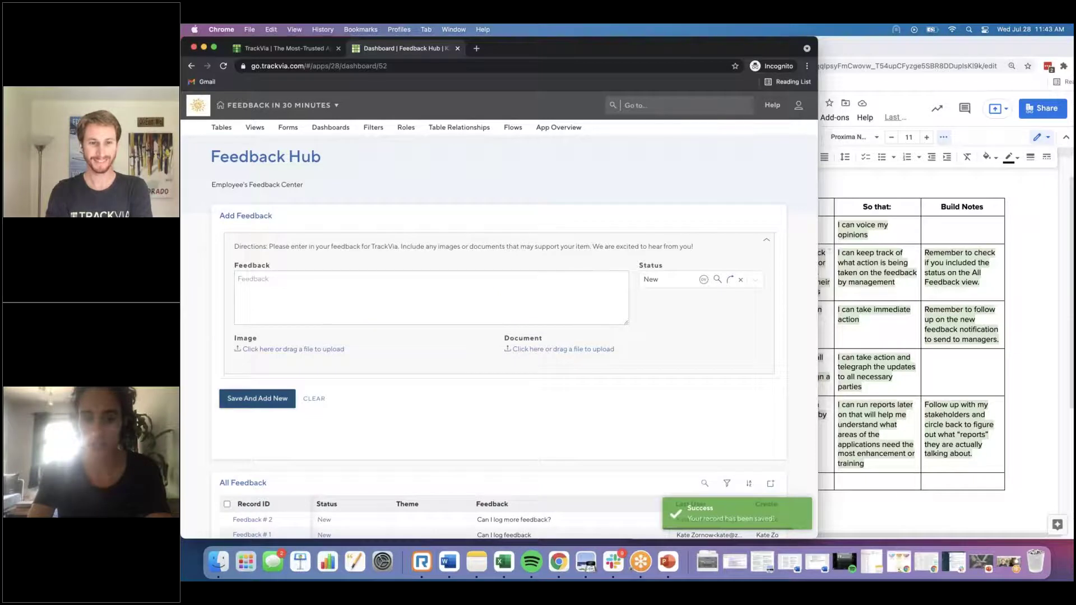
pyautogui.scroll(-3, 402, 457)
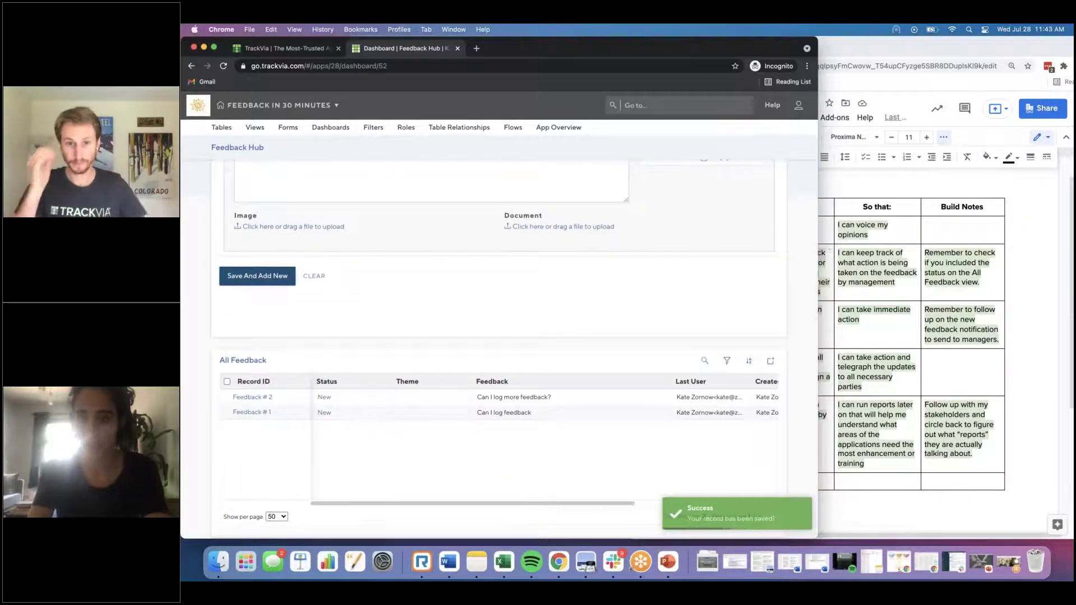
pyautogui.scroll(3, 425, 336)
pyautogui.click(885, 236)
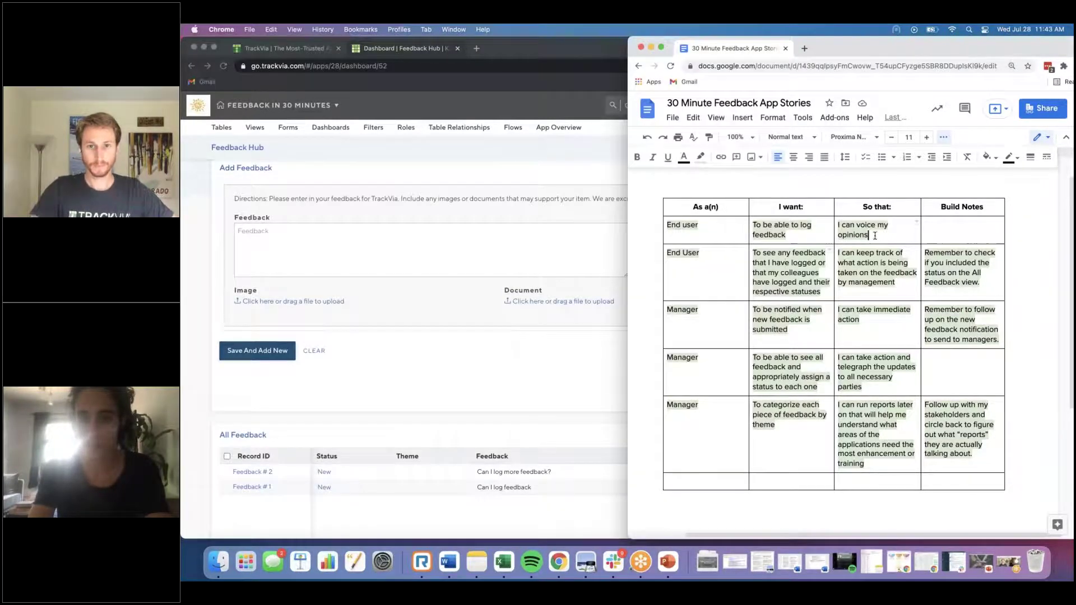
# Step: Highlight the first End User story row green in Google Docs
pyautogui.keyDown('shift'); pyautogui.click(680, 230); pyautogui.keyUp('shift')
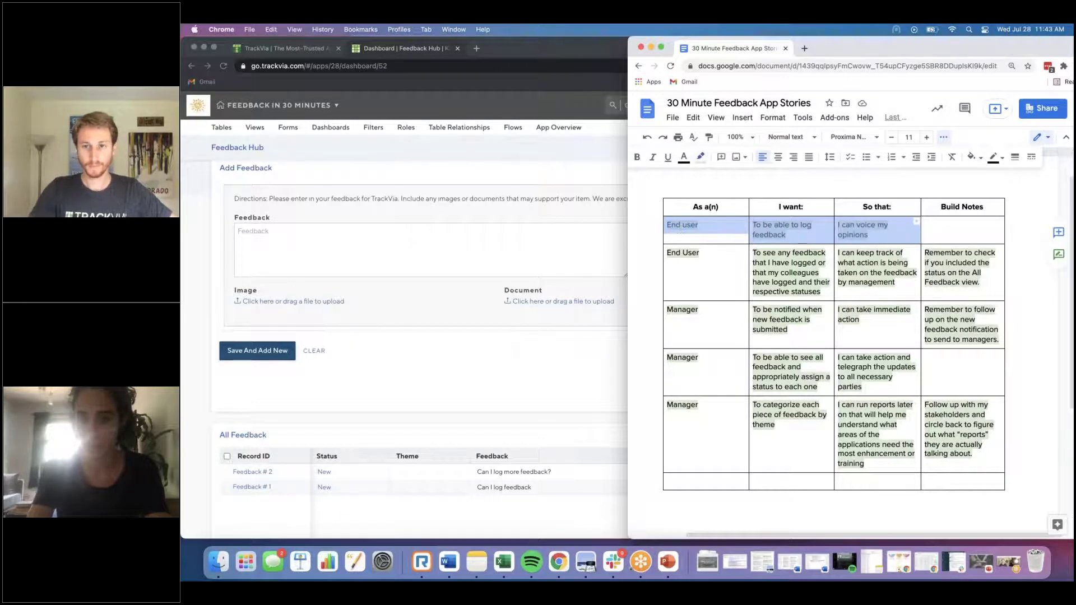
pyautogui.click(701, 157)
pyautogui.click(758, 259)
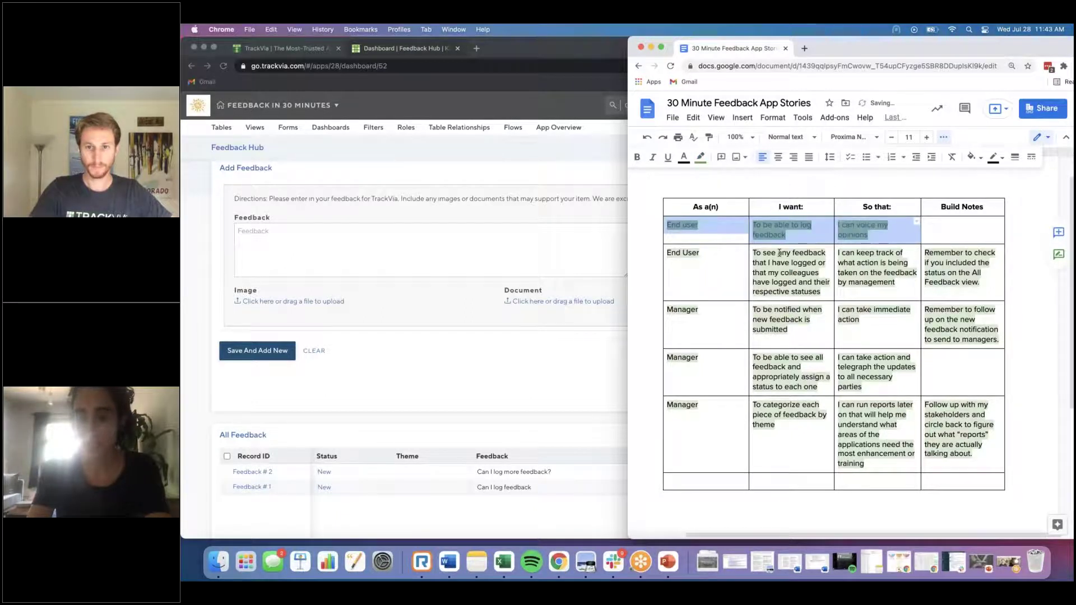
pyautogui.click(779, 253)
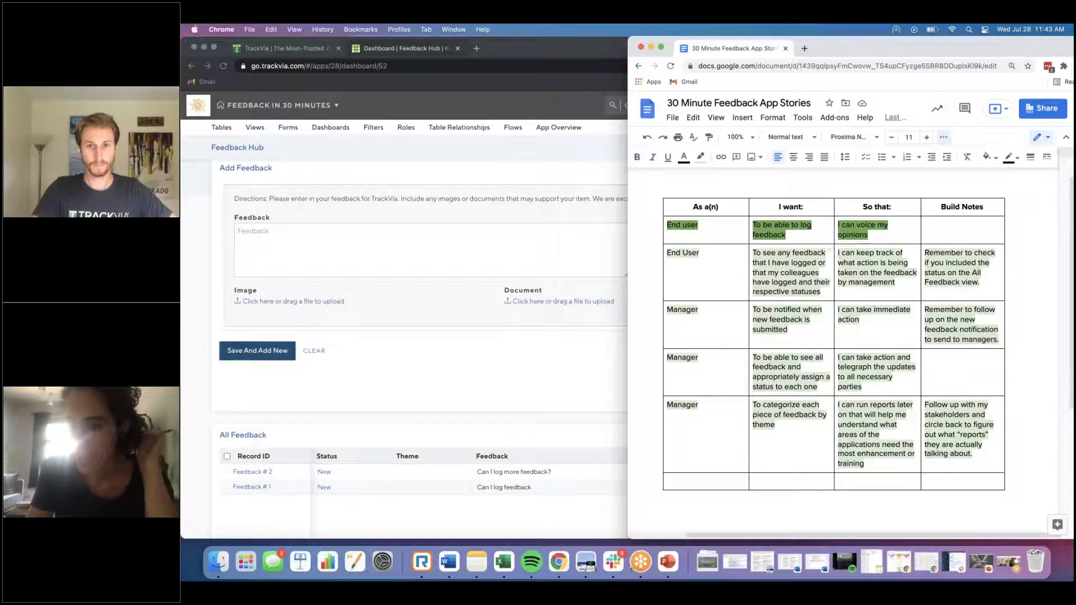
# Step: Delete the second End User row's Build Notes text and highlight that row green
pyautogui.moveTo(846, 49); pyautogui.dragTo(810, 50)
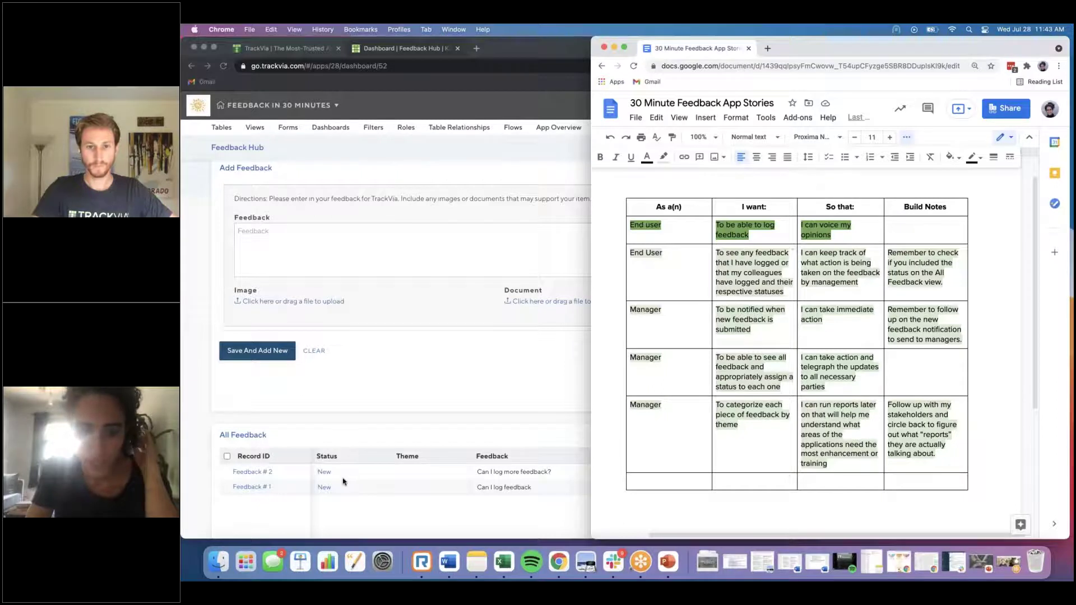
pyautogui.doubleClick(913, 273)
pyautogui.moveTo(945, 286); pyautogui.dragTo(676, 208)
pyautogui.press('BackSpace')
pyautogui.click(664, 157)
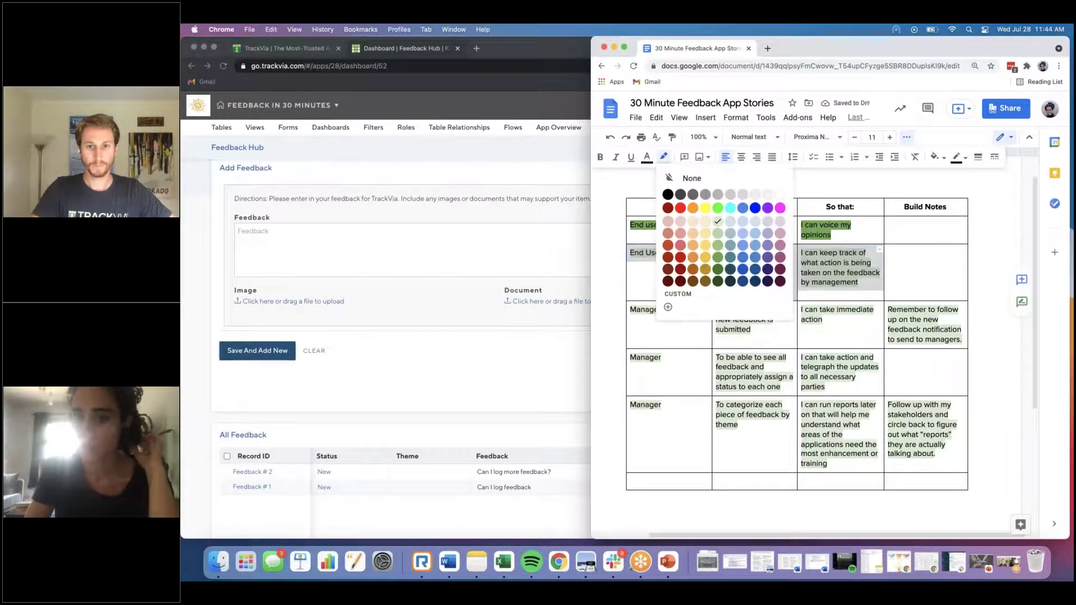
pyautogui.click(718, 258)
pyautogui.scroll(-2, 655, 256)
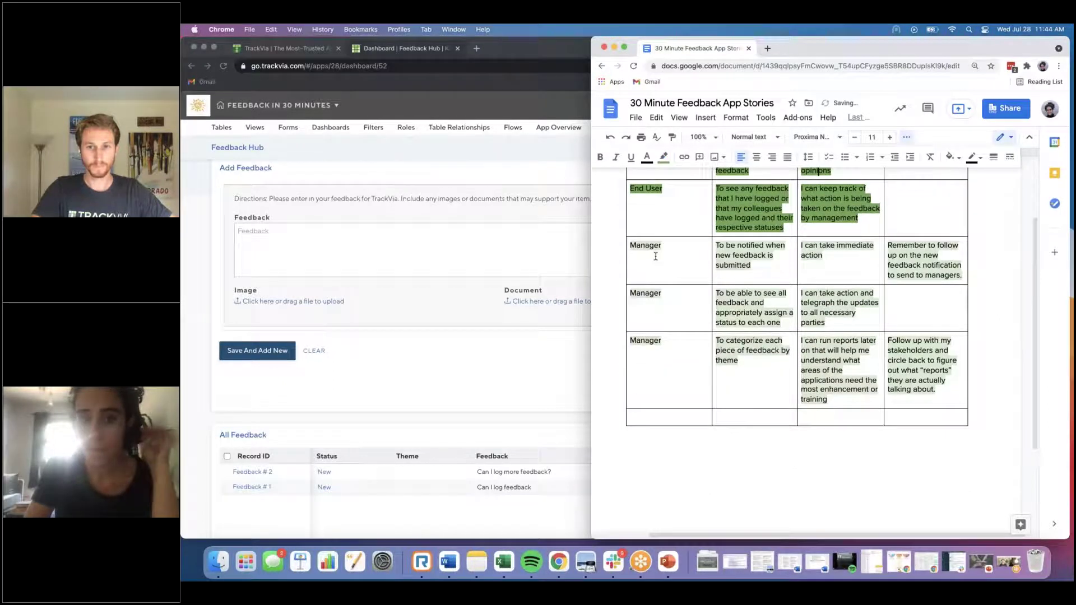
# Step: Save TrackVia's End User role with no users assigned
pyautogui.press('super+grave')
pyautogui.scroll(1, 498, 337)
pyautogui.scroll(1, 385, 173)
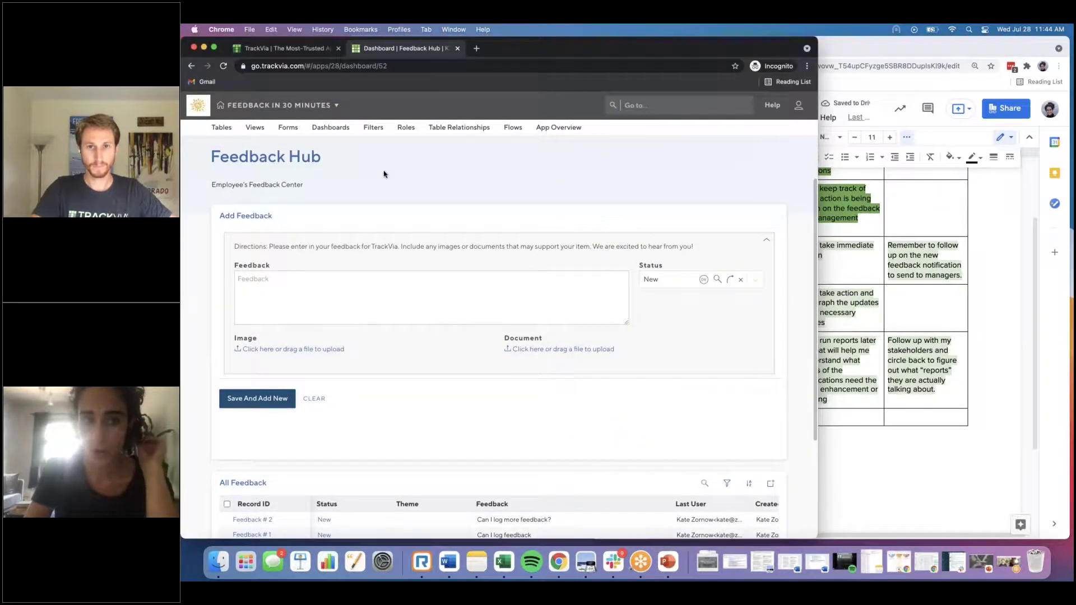
pyautogui.click(405, 133)
pyautogui.click(541, 177)
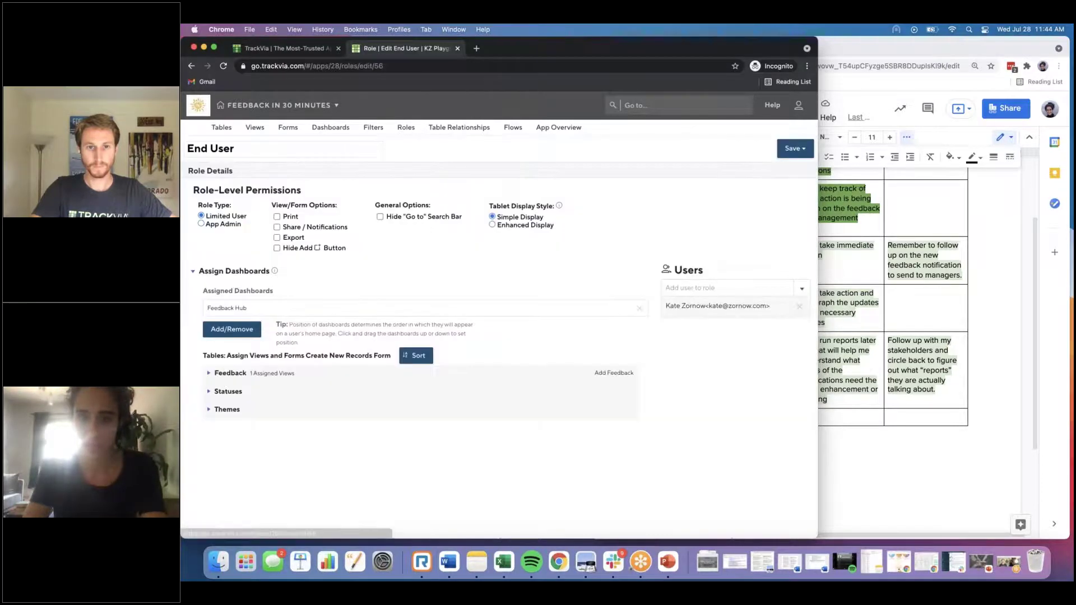
pyautogui.click(795, 148)
pyautogui.click(793, 163)
# Step: Search for a user, add them to the Management role, and save the role
pyautogui.click(413, 134)
pyautogui.click(538, 209)
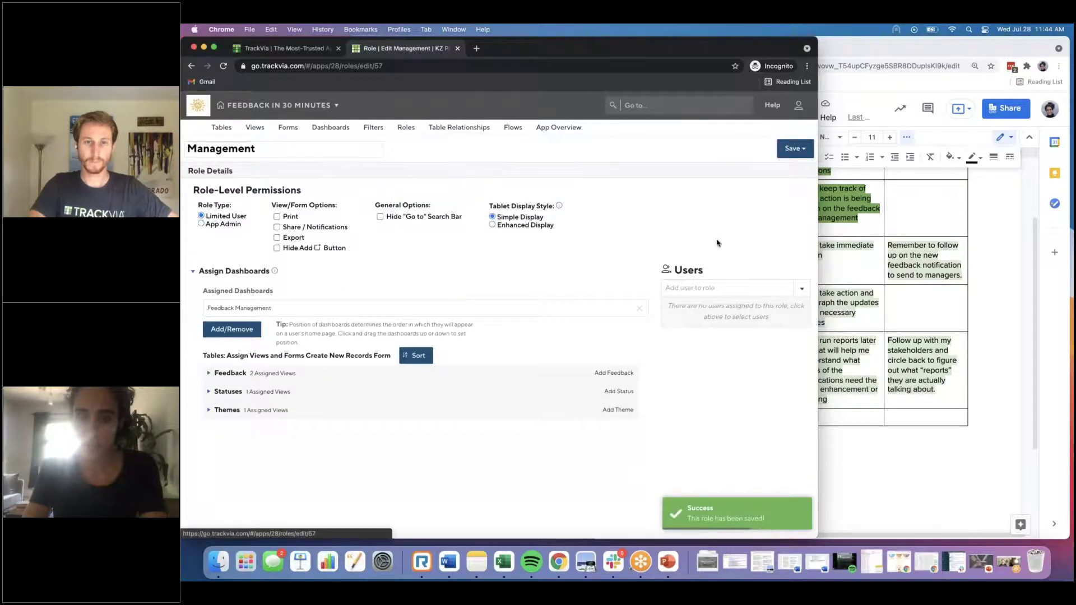
pyautogui.click(703, 290)
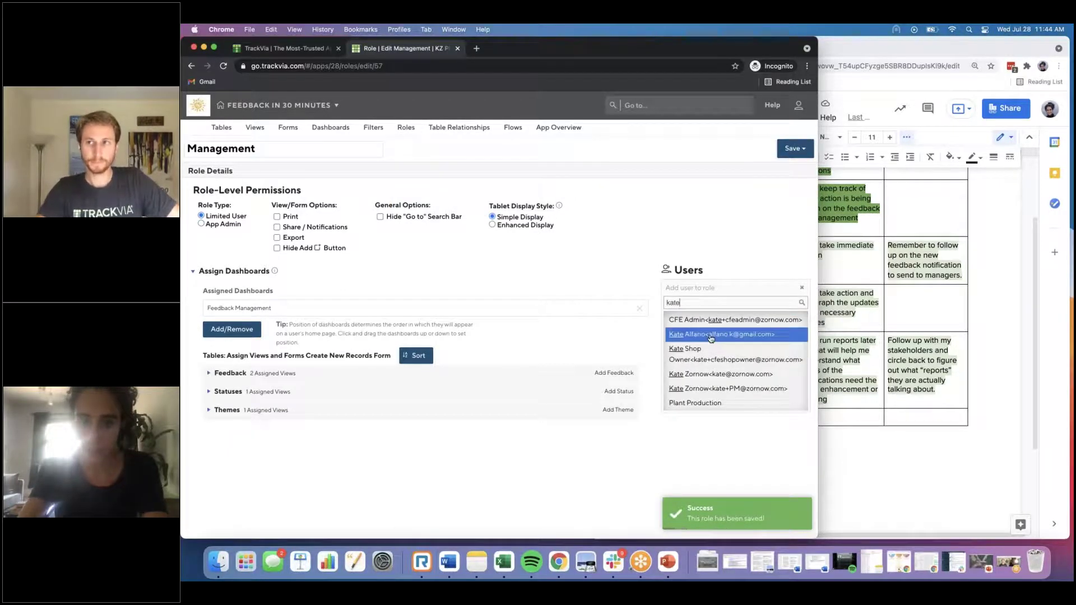
pyautogui.click(731, 321)
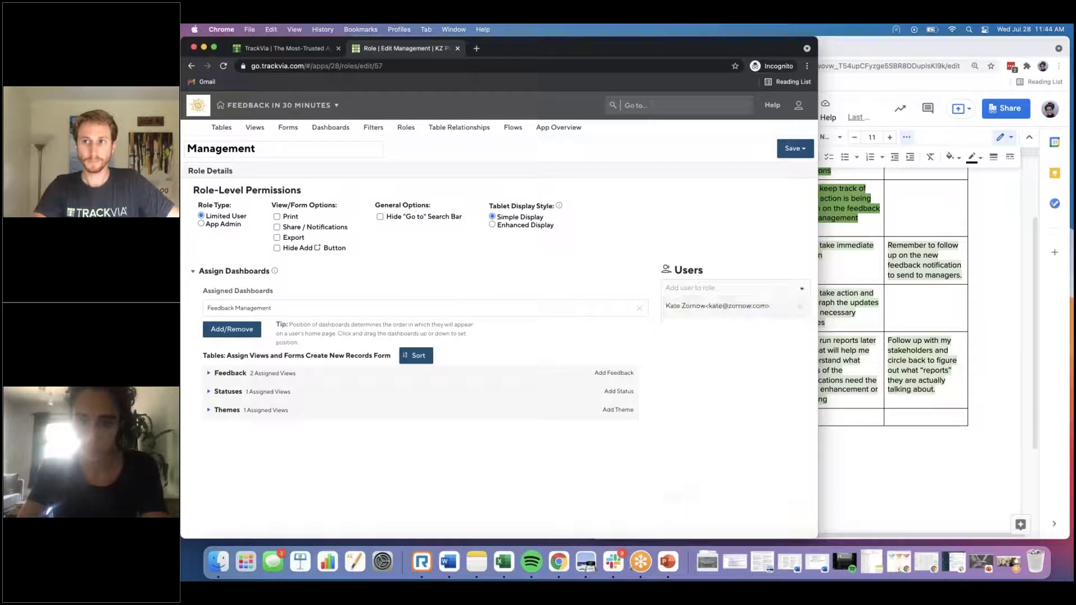
pyautogui.click(788, 148)
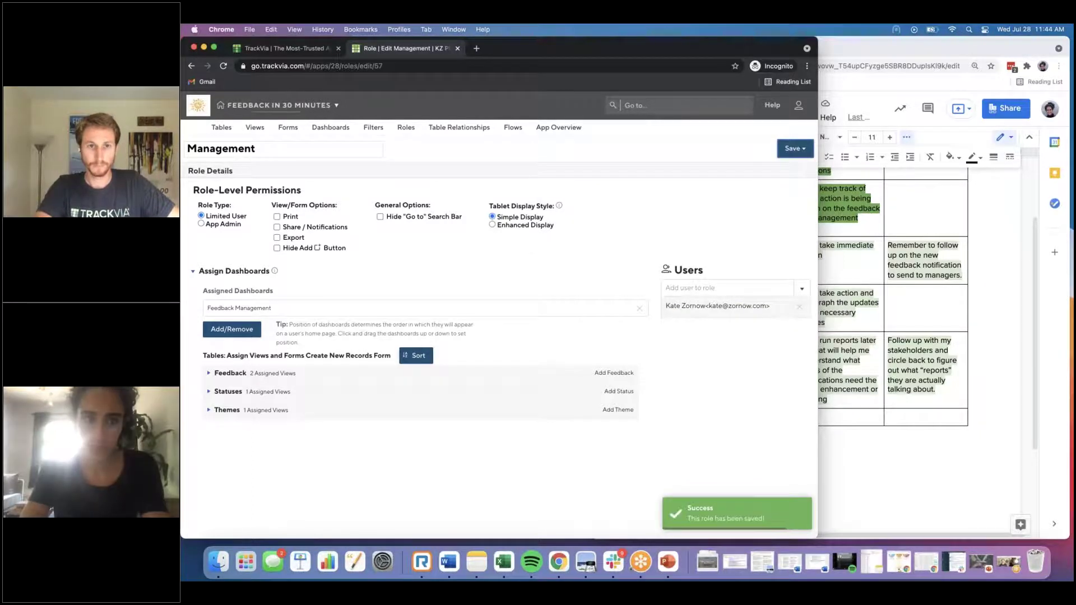
# Step: Open the Feedback Management dashboard and its New Feedback view
pyautogui.click(331, 128)
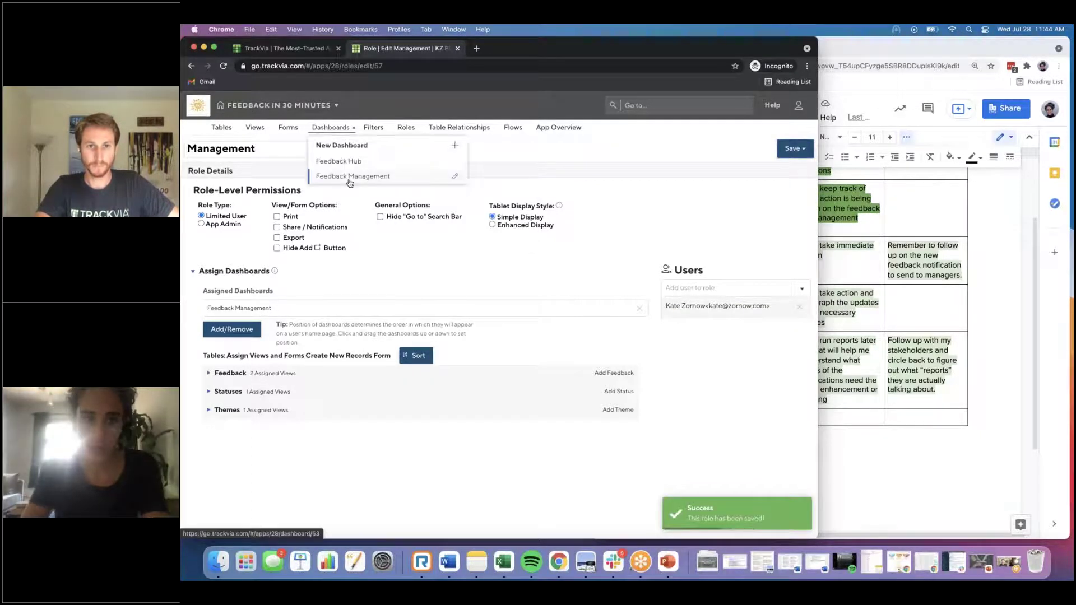
pyautogui.click(349, 180)
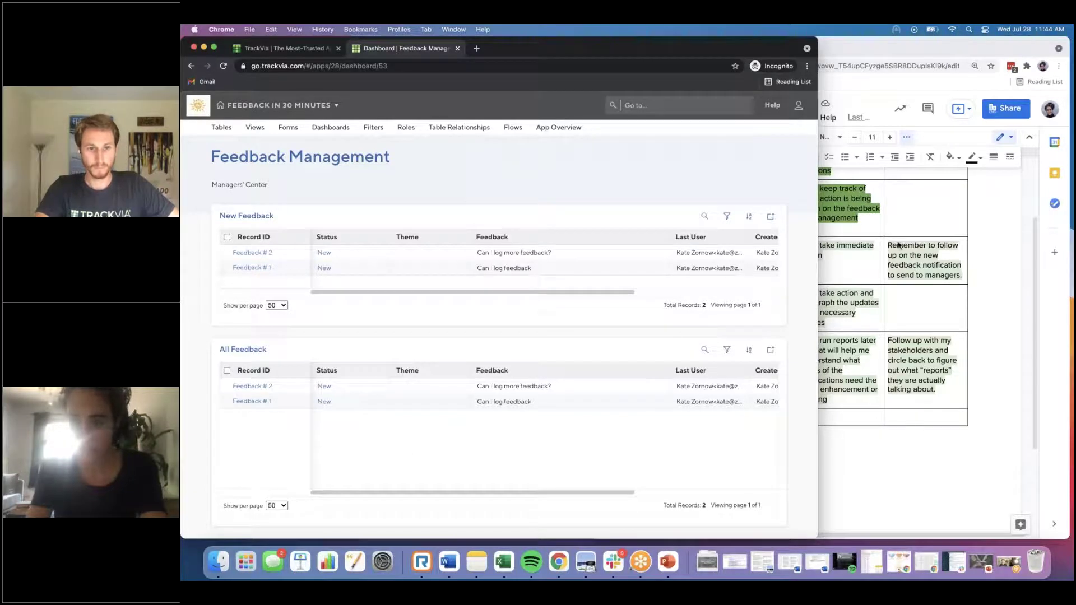
pyautogui.press('super+grave')
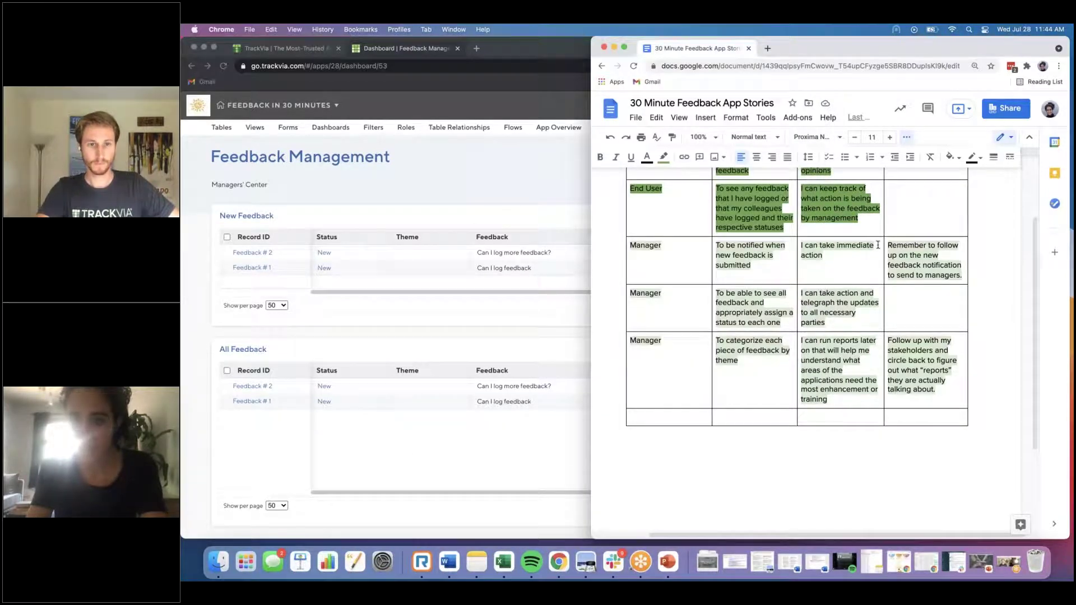
pyautogui.click(423, 271)
pyautogui.click(235, 220)
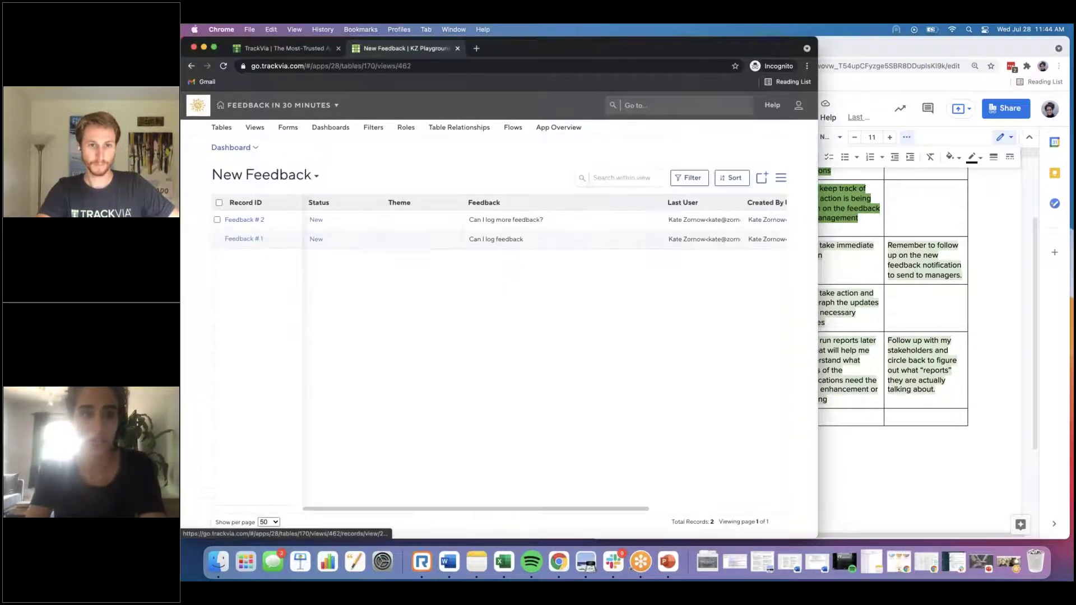
# Step: Set the New Feedback notification recipients to All Users in the Management role and save
pyautogui.click(782, 178)
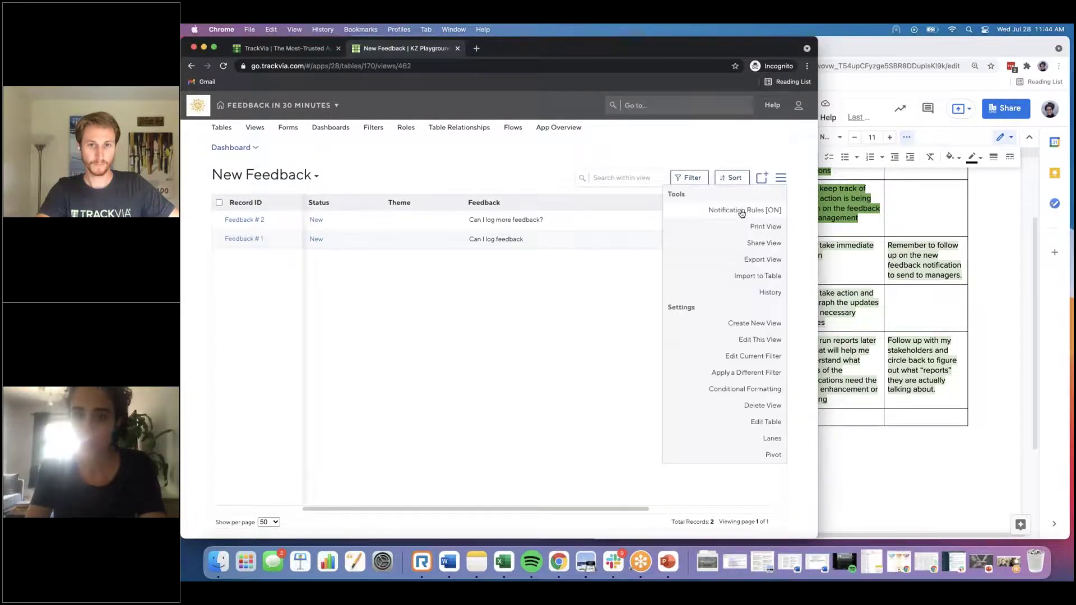
pyautogui.click(745, 212)
pyautogui.click(623, 199)
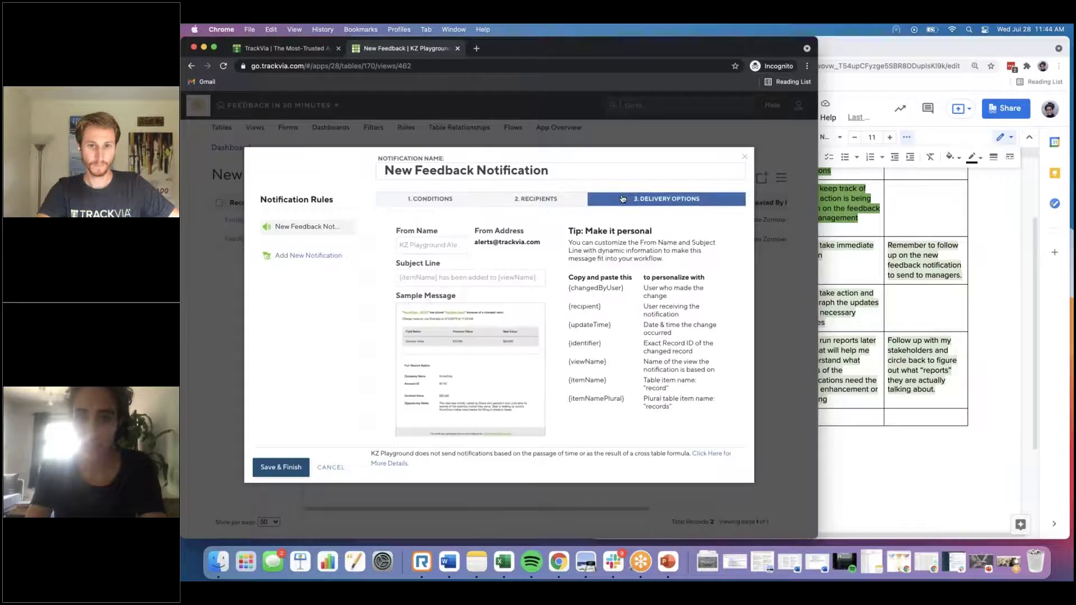
pyautogui.click(521, 198)
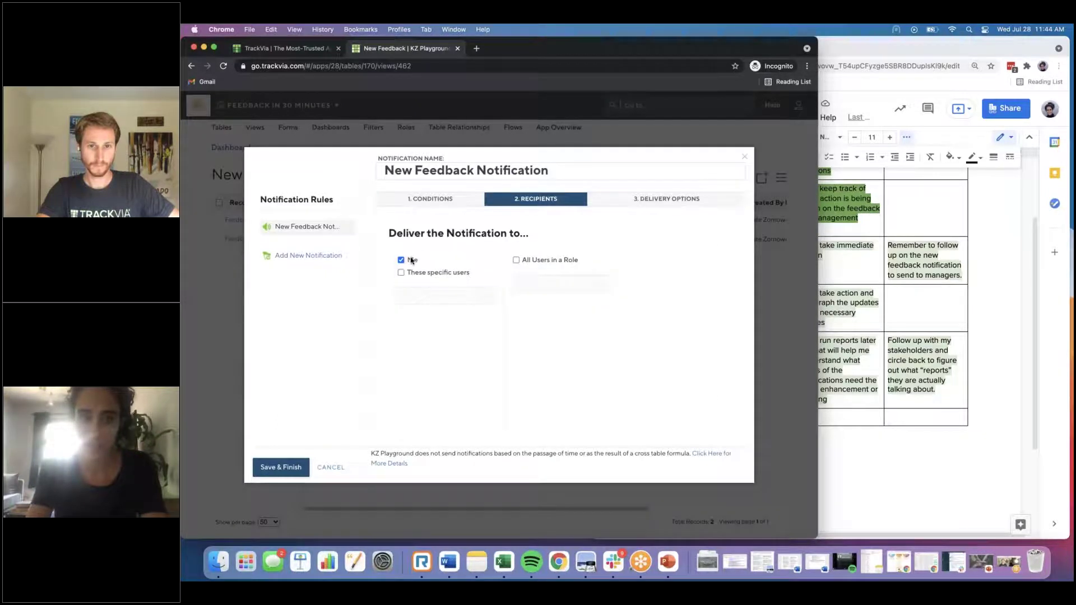
pyautogui.click(552, 261)
pyautogui.click(558, 291)
pyautogui.click(541, 339)
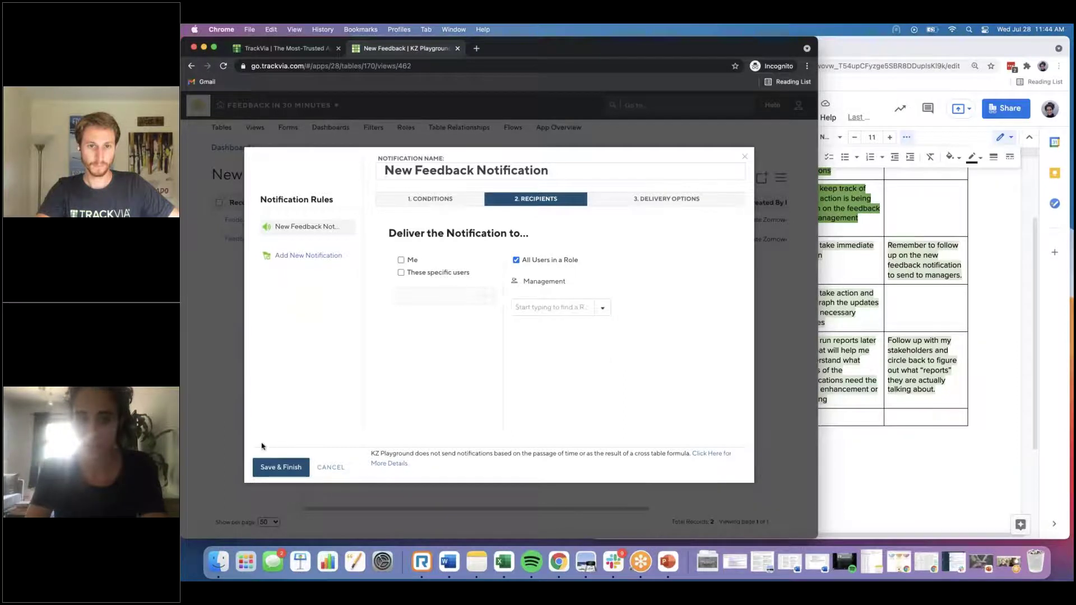
pyautogui.click(264, 465)
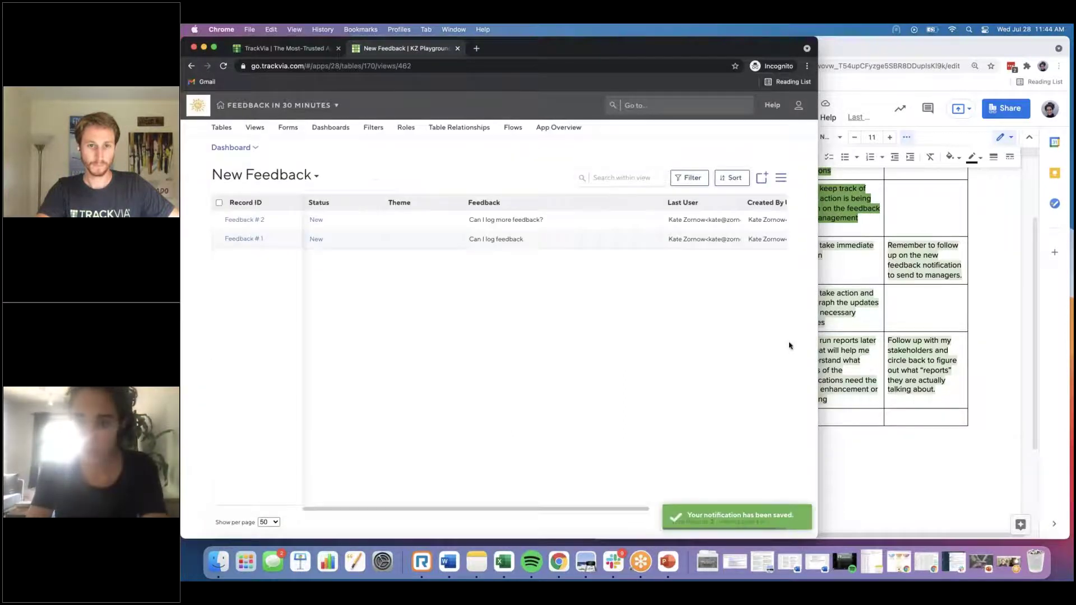
pyautogui.click(882, 280)
# Step: Delete the 'Remember to follow up…' note and highlight the first Manager row's three story cells green
pyautogui.tripleClick(905, 265)
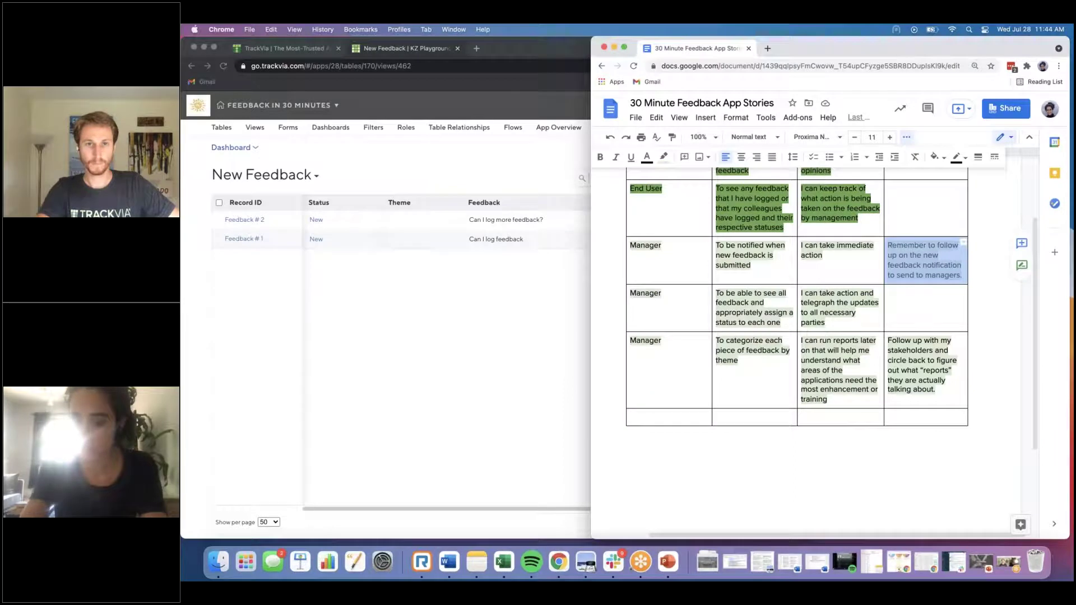
pyautogui.press('BackSpace')
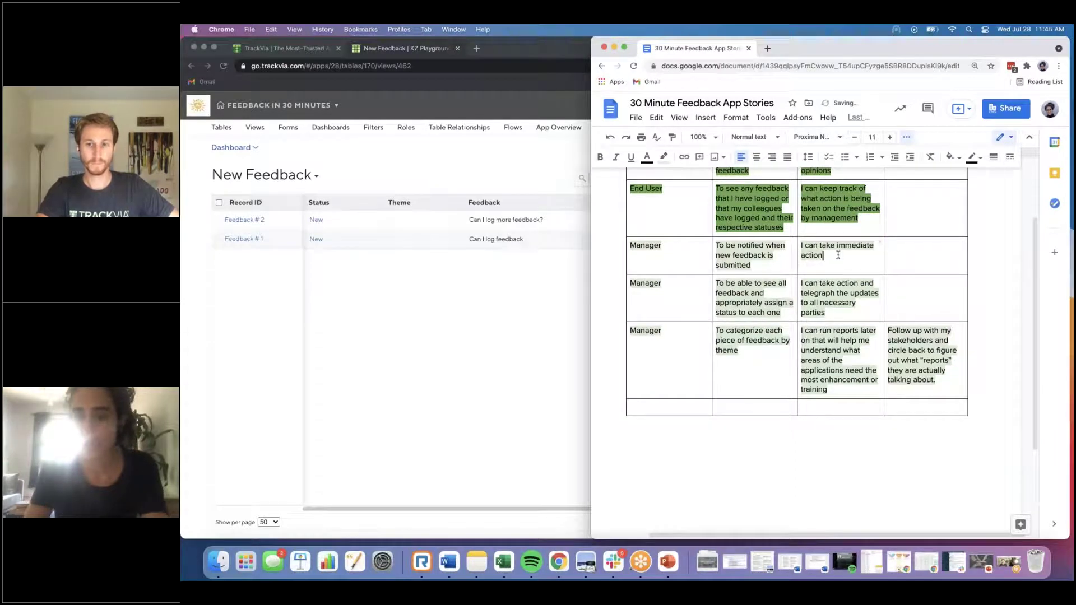
pyautogui.moveTo(824, 257); pyautogui.dragTo(663, 255)
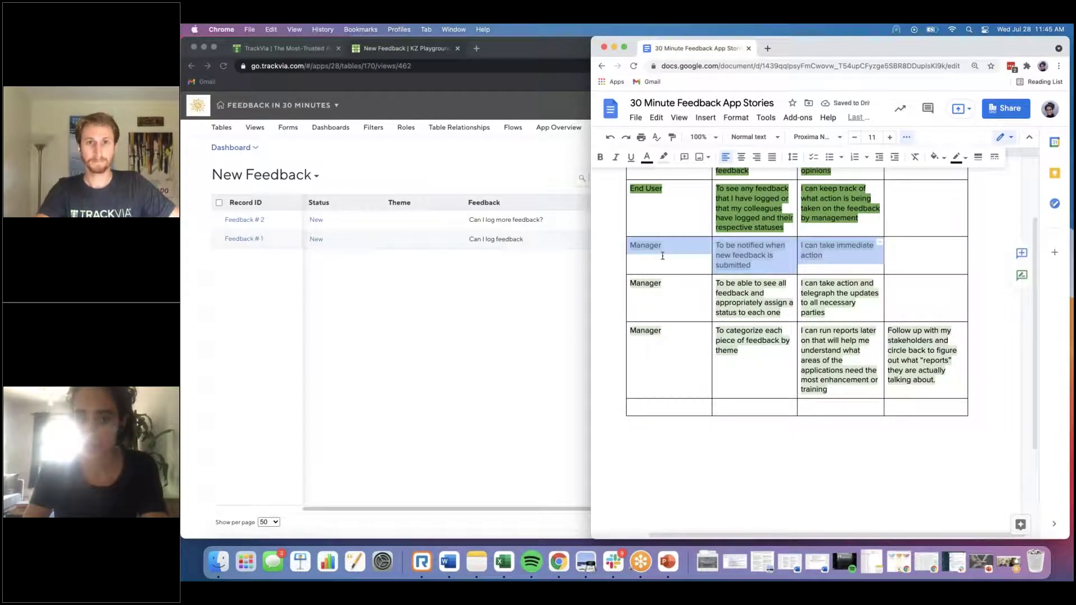
pyautogui.click(664, 157)
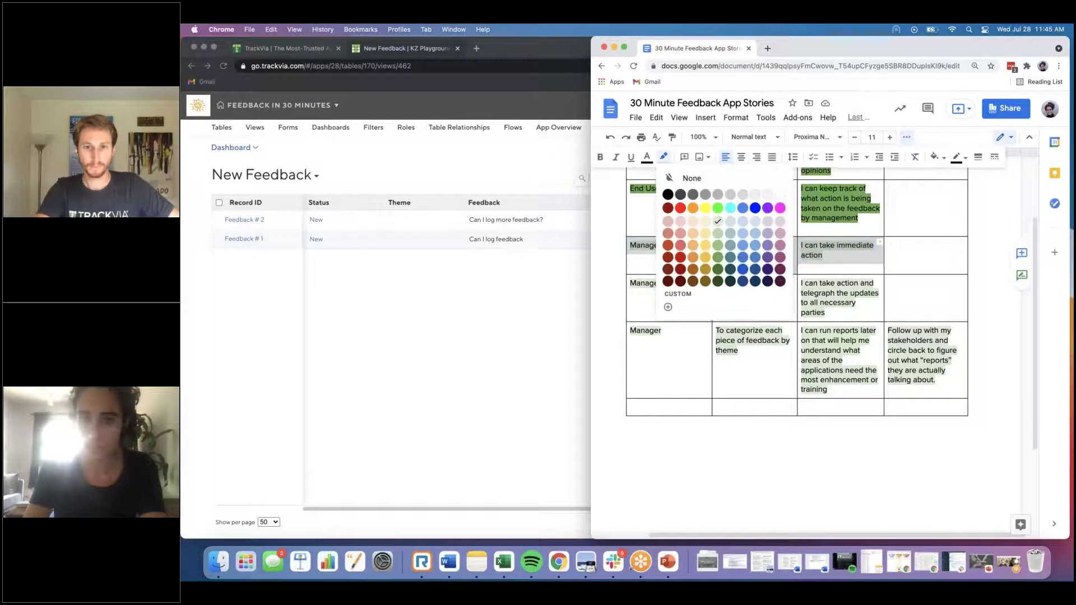
pyautogui.click(737, 264)
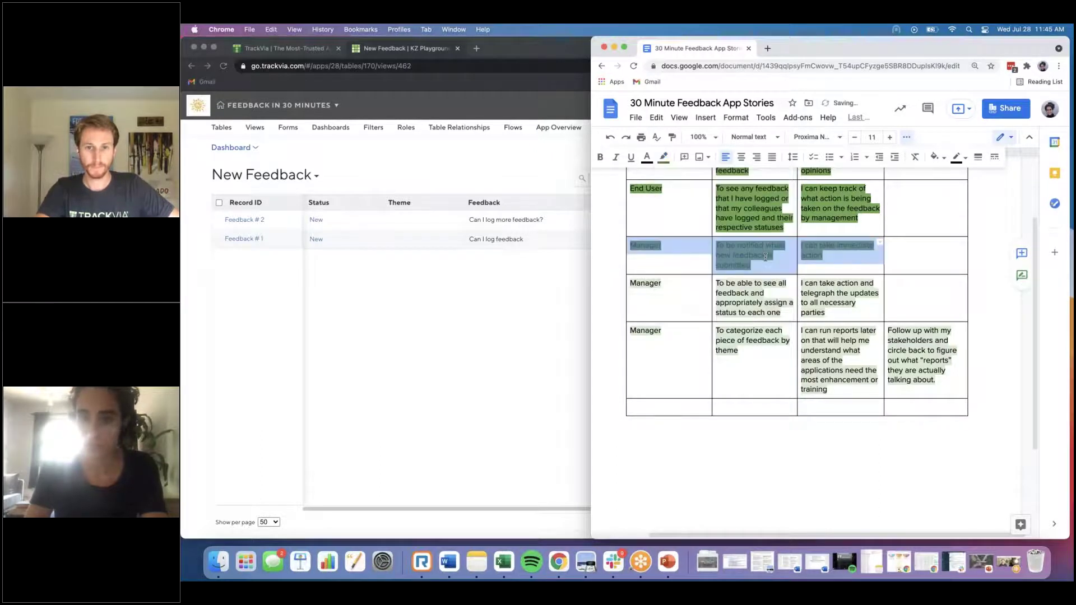
pyautogui.click(766, 257)
pyautogui.scroll(-2, 765, 257)
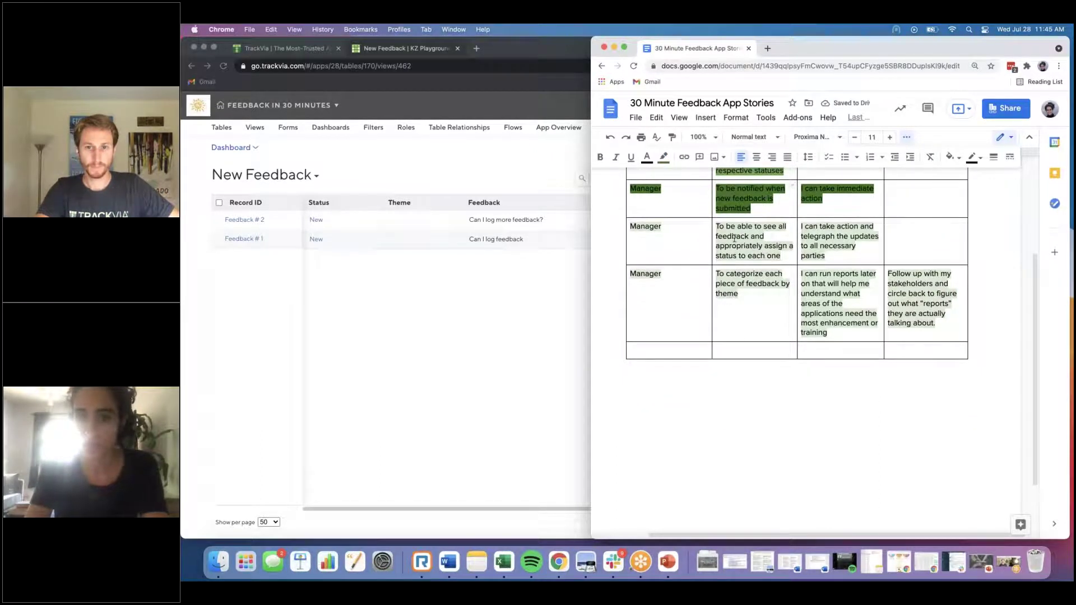
pyautogui.click(457, 319)
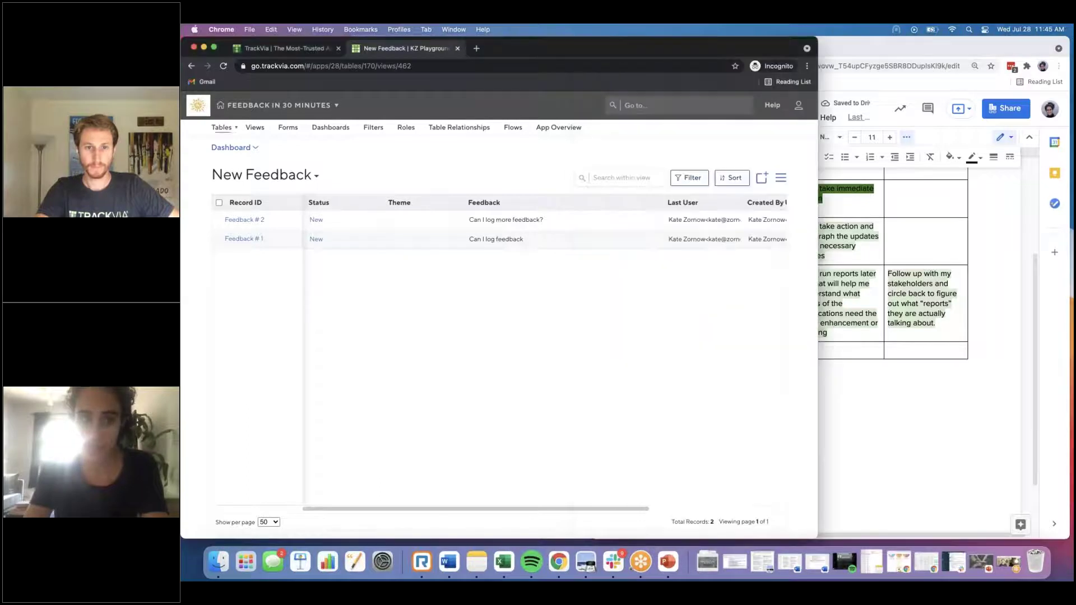
# Step: Set Feedback # 2's status to Under Review on the Feedback Management dashboard
pyautogui.click(190, 66)
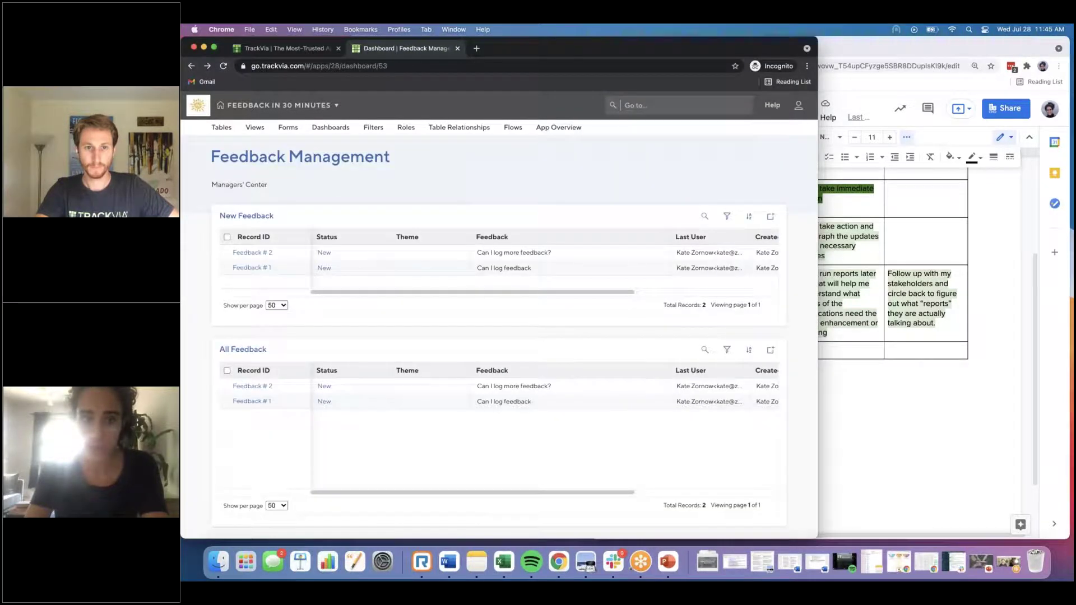
pyautogui.click(386, 388)
pyautogui.click(375, 428)
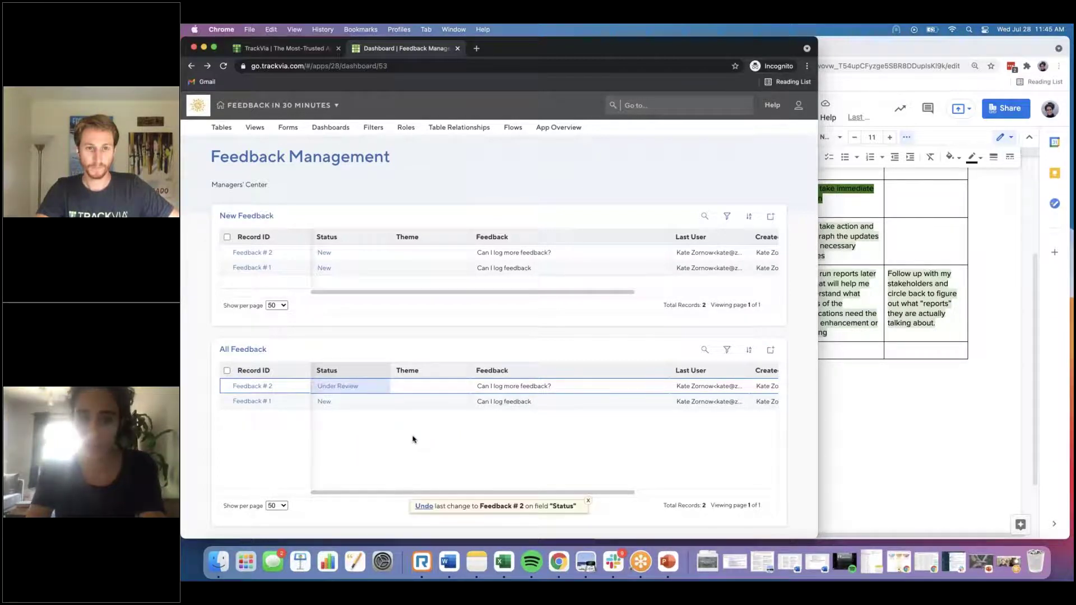
# Step: Highlight the second Manager story row's cells green in the stories document
pyautogui.click(836, 250)
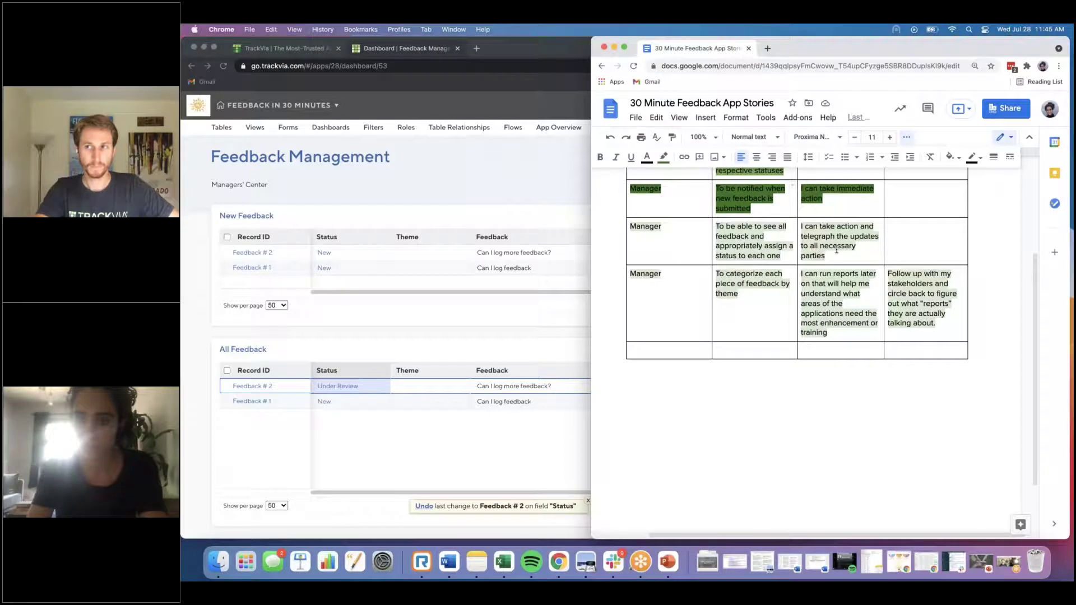
pyautogui.moveTo(832, 246); pyautogui.dragTo(650, 236)
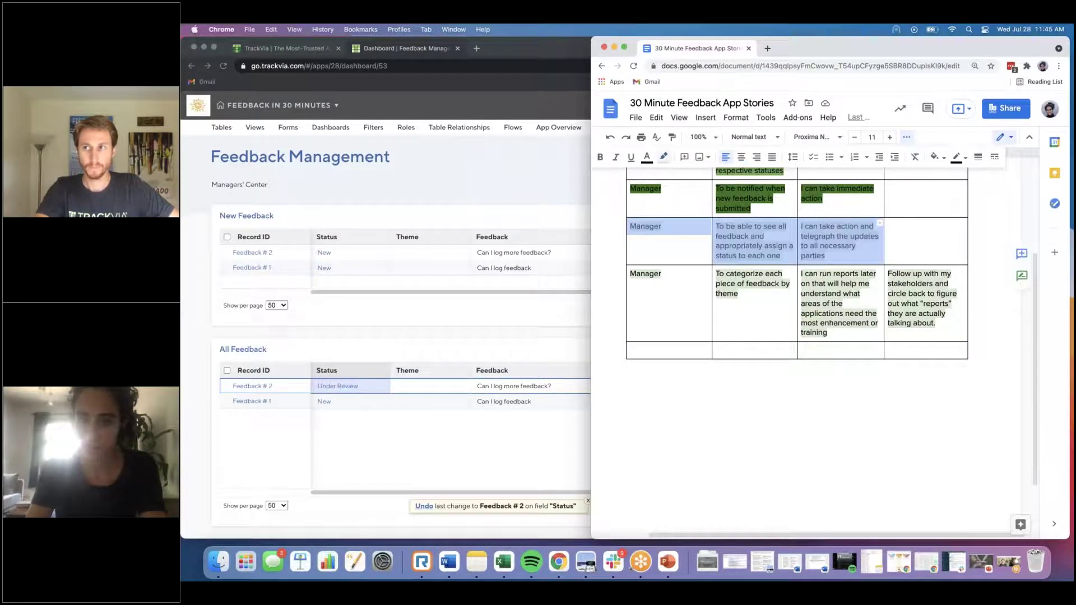
pyautogui.click(663, 156)
pyautogui.click(720, 264)
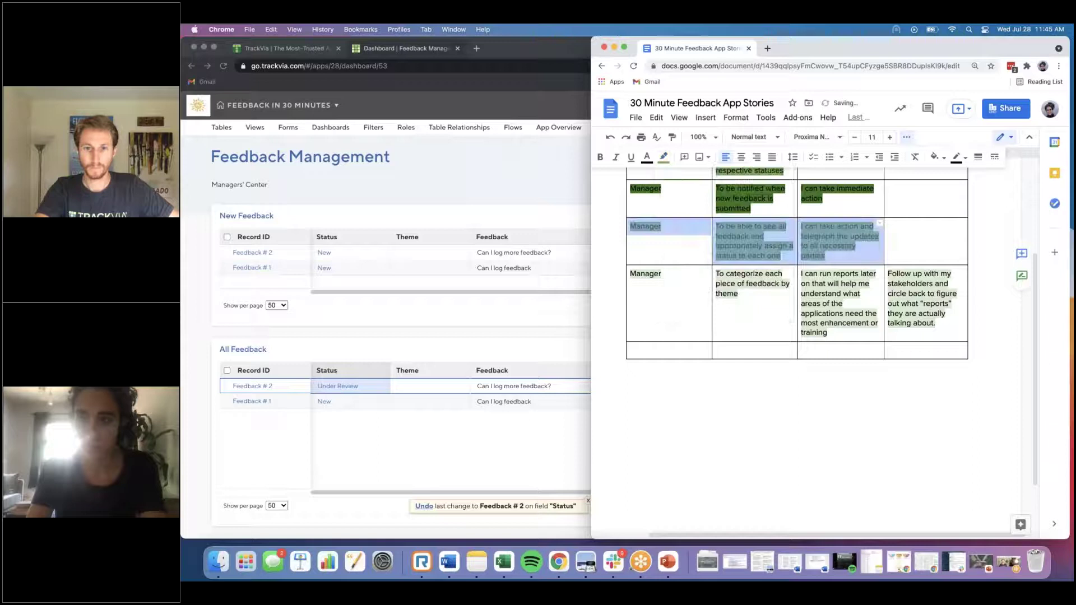
pyautogui.click(717, 291)
# Step: Set Feedback # 2's theme to User Experience
pyautogui.click(415, 443)
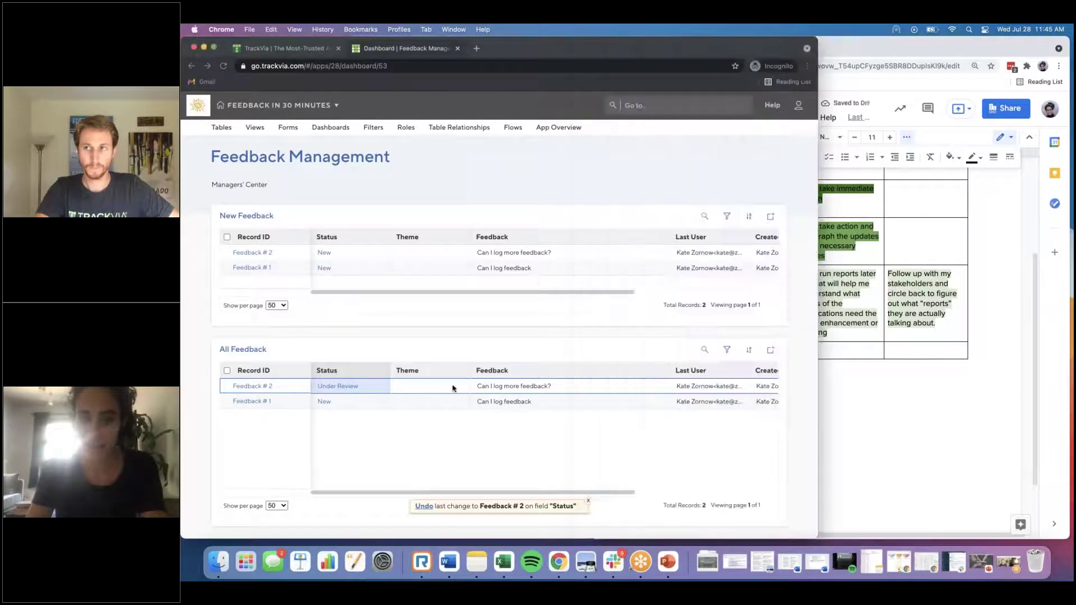
pyautogui.click(462, 386)
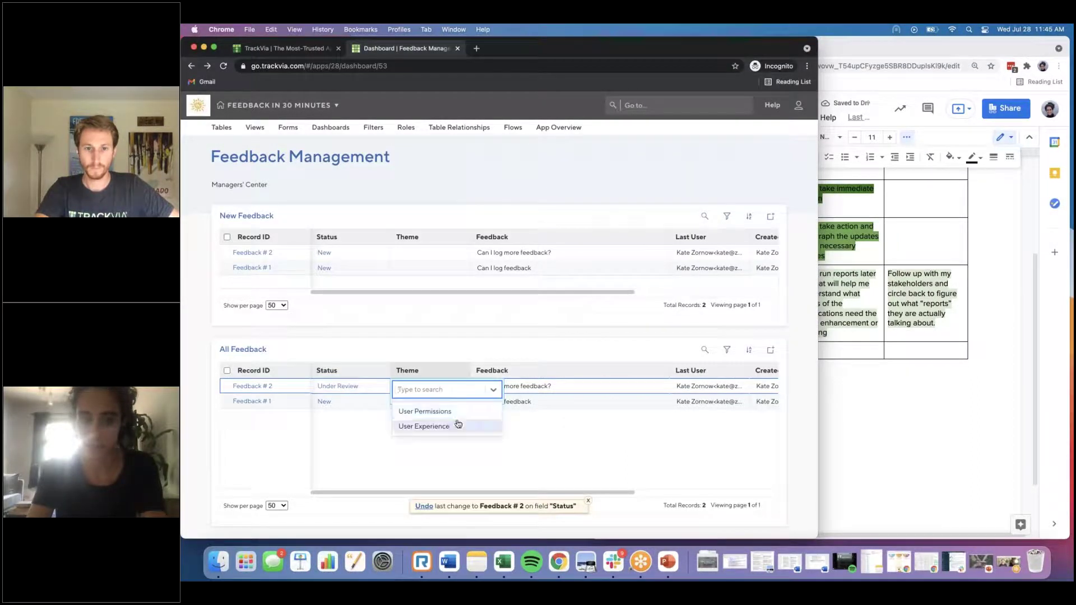
pyautogui.click(456, 426)
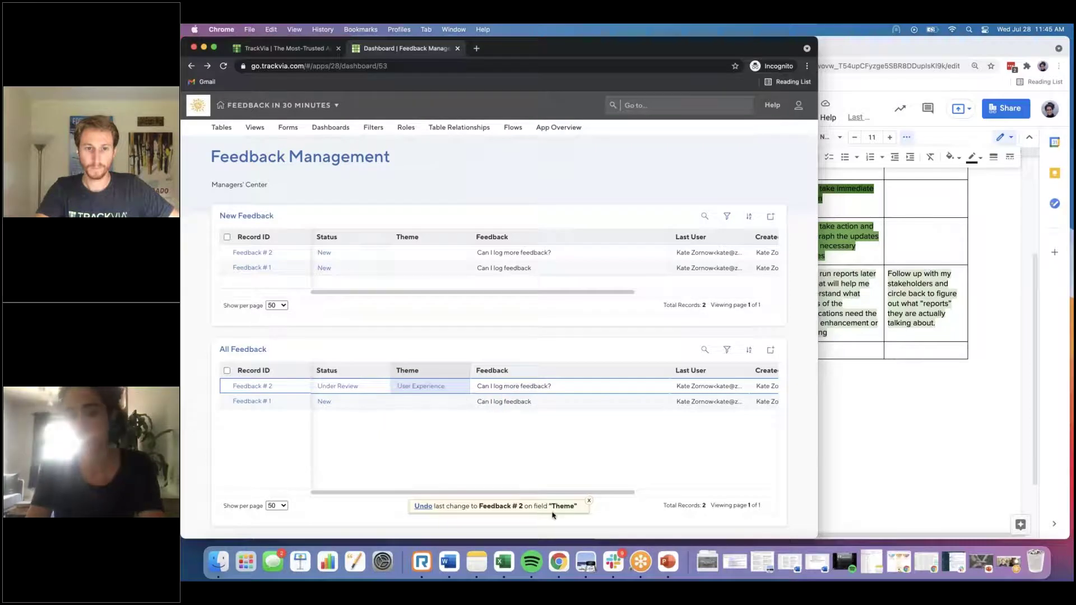
pyautogui.click(908, 286)
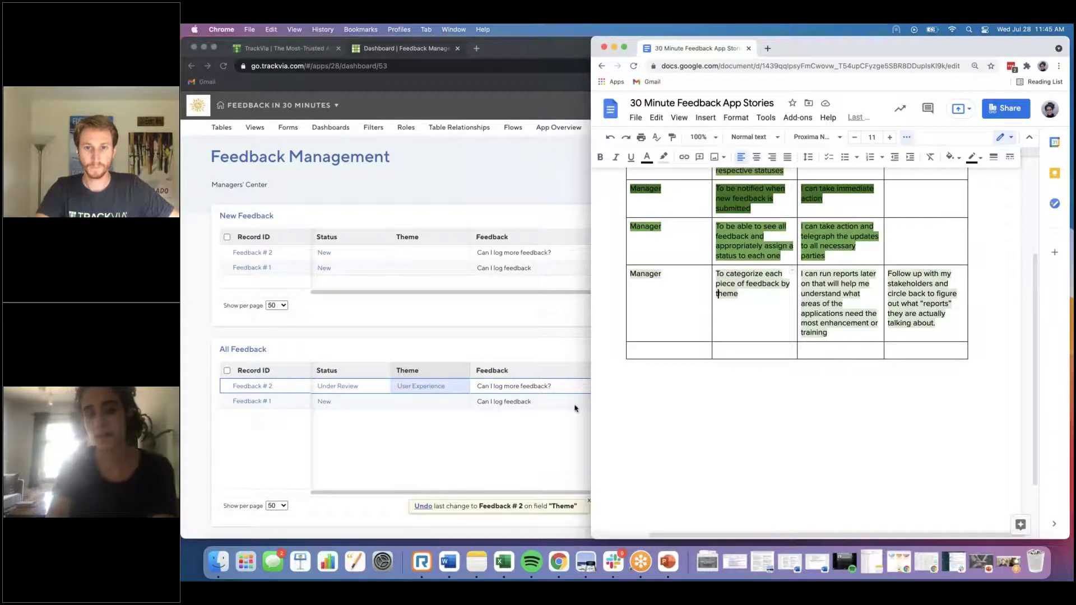
# Step: Highlight the theme-categorizing Manager story's three cells green and shift the document window right
pyautogui.click(837, 331)
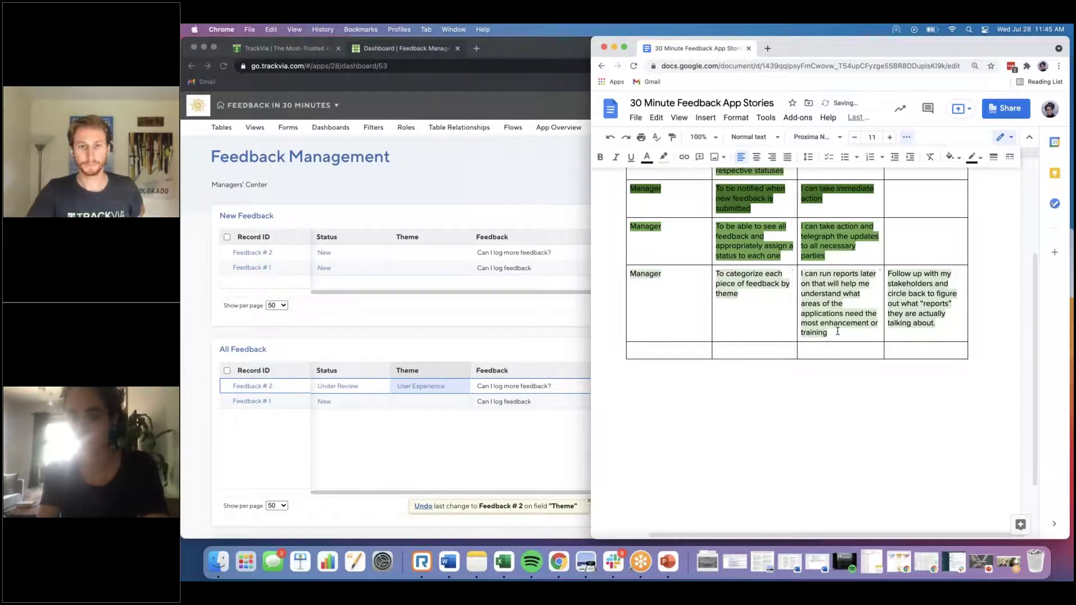
pyautogui.moveTo(837, 332); pyautogui.dragTo(695, 279)
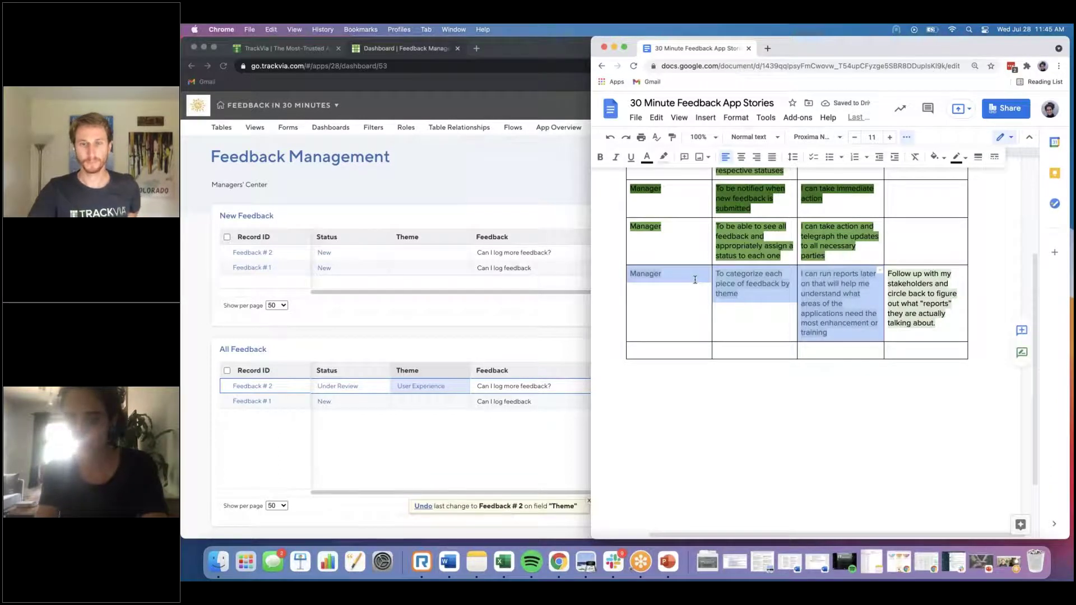
pyautogui.click(666, 158)
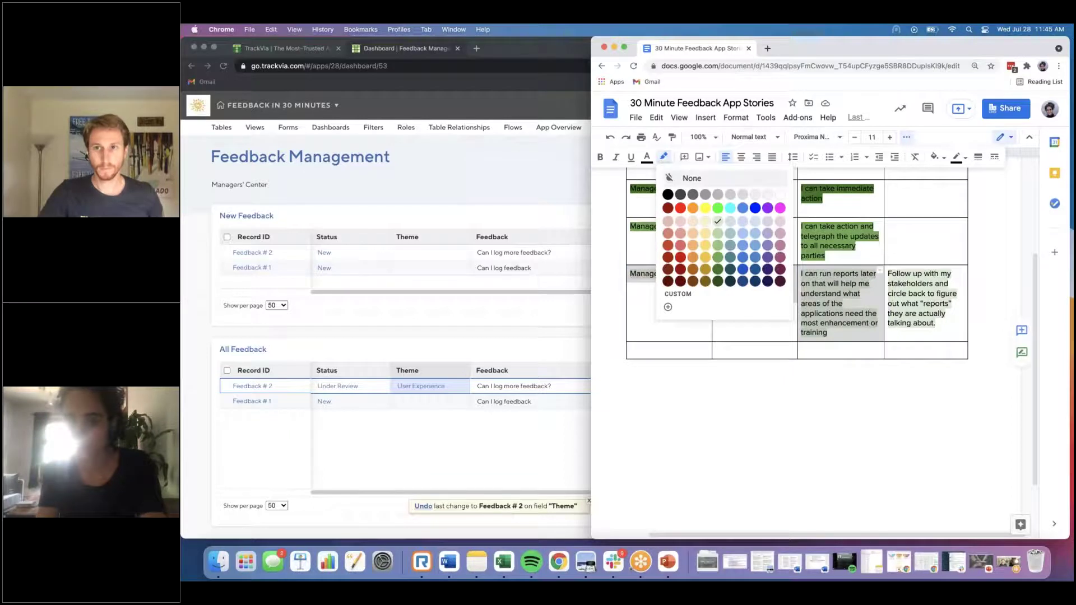
pyautogui.click(717, 257)
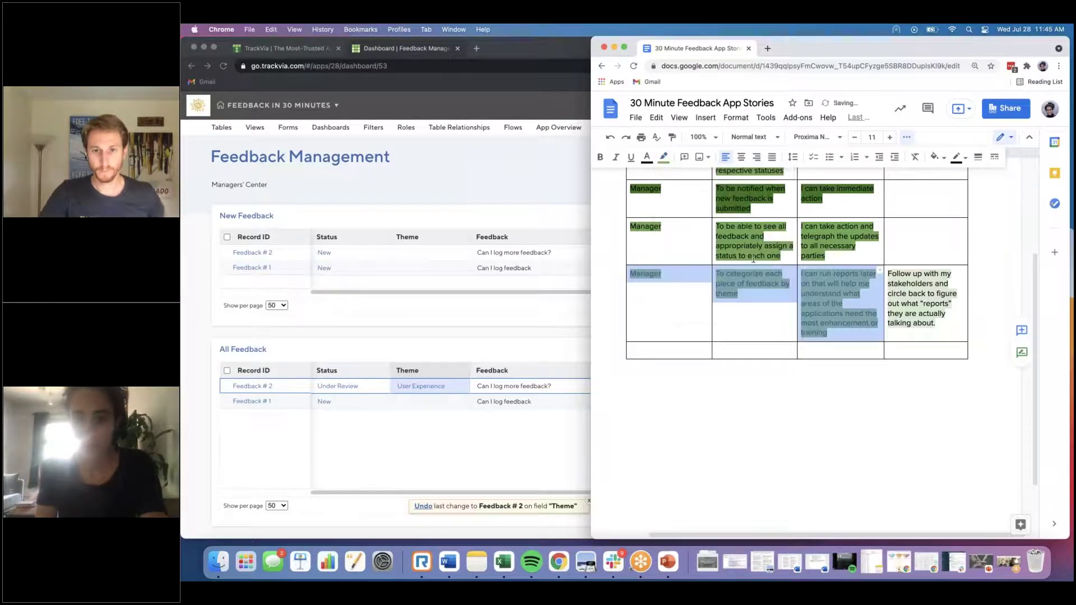
pyautogui.click(753, 258)
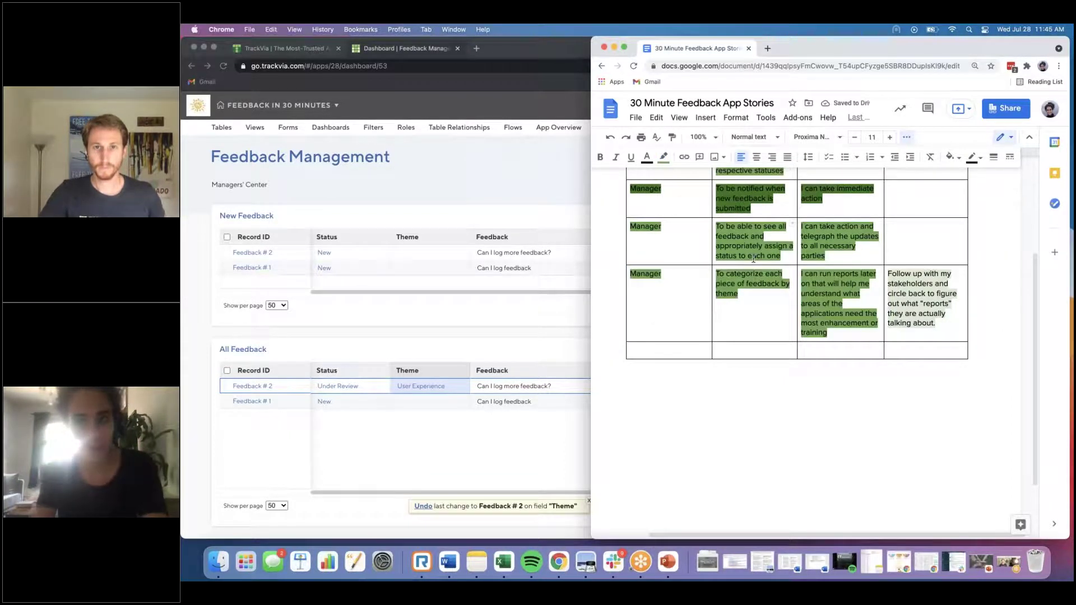
pyautogui.moveTo(852, 51); pyautogui.dragTo(909, 51)
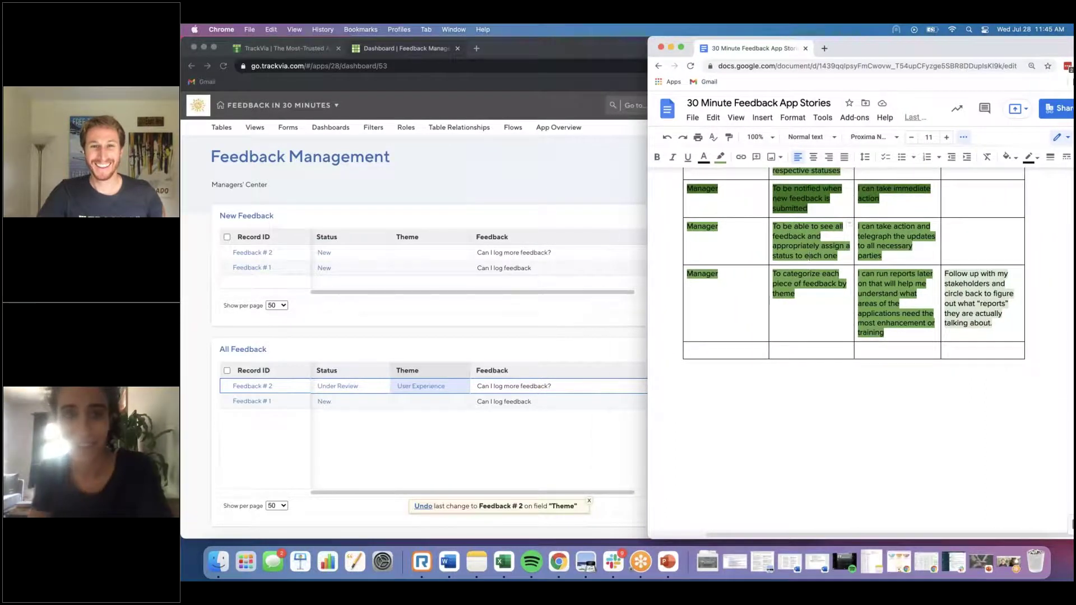
# Step: Resize the TrackVia dashboard window so it sits beside the stories document
pyautogui.click(537, 155)
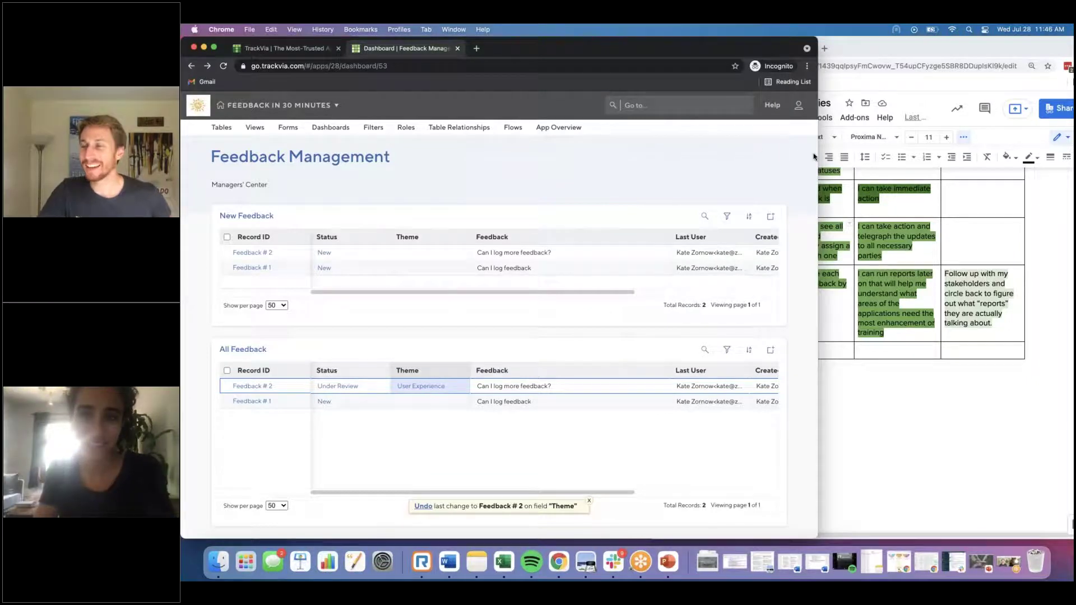
pyautogui.moveTo(761, 156); pyautogui.dragTo(687, 157)
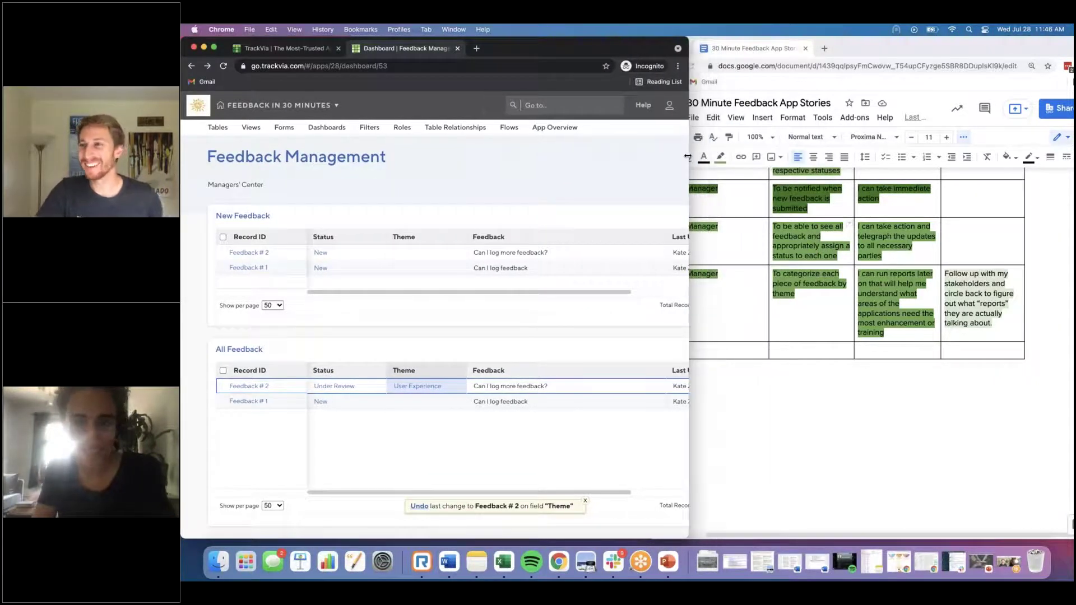
pyautogui.doubleClick(884, 52)
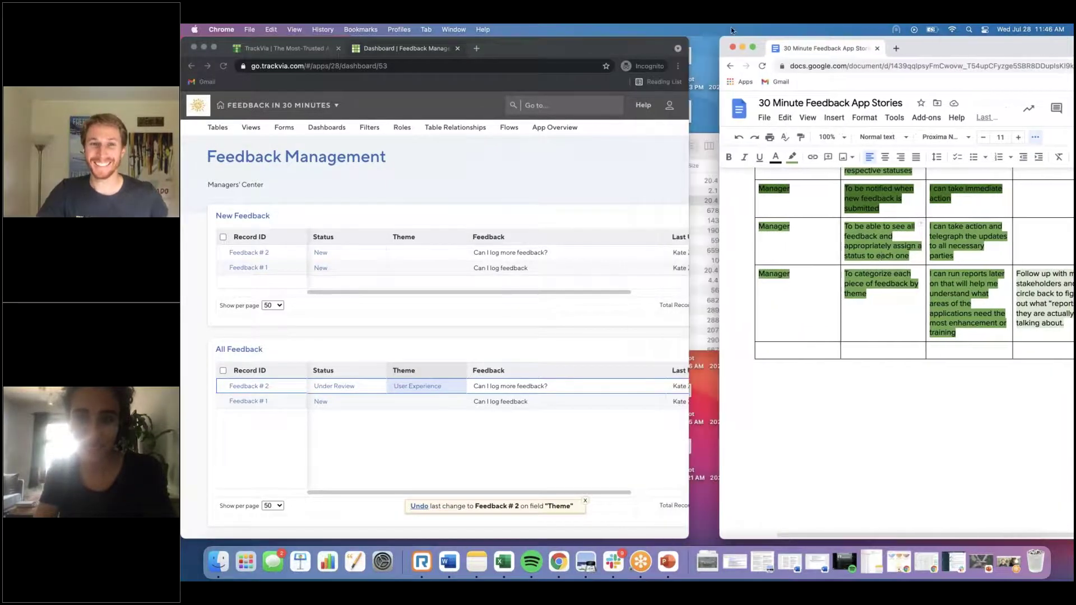
pyautogui.click(687, 116)
pyautogui.moveTo(689, 116); pyautogui.dragTo(766, 116)
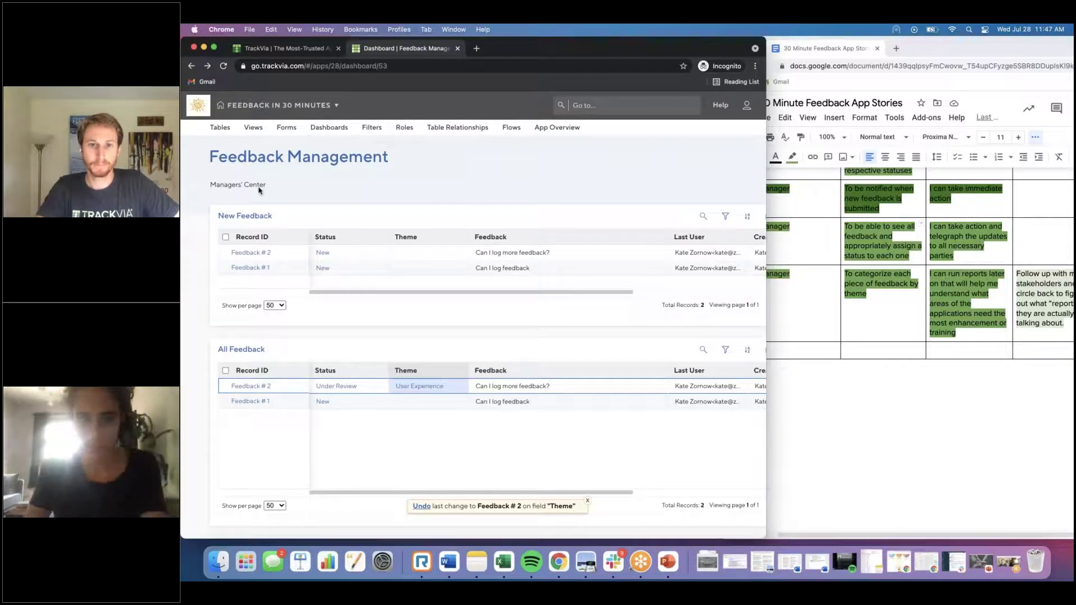
# Step: Add a Paragraph field named 'Progress Notes' to the Feedback table and save the table
pyautogui.click(215, 133)
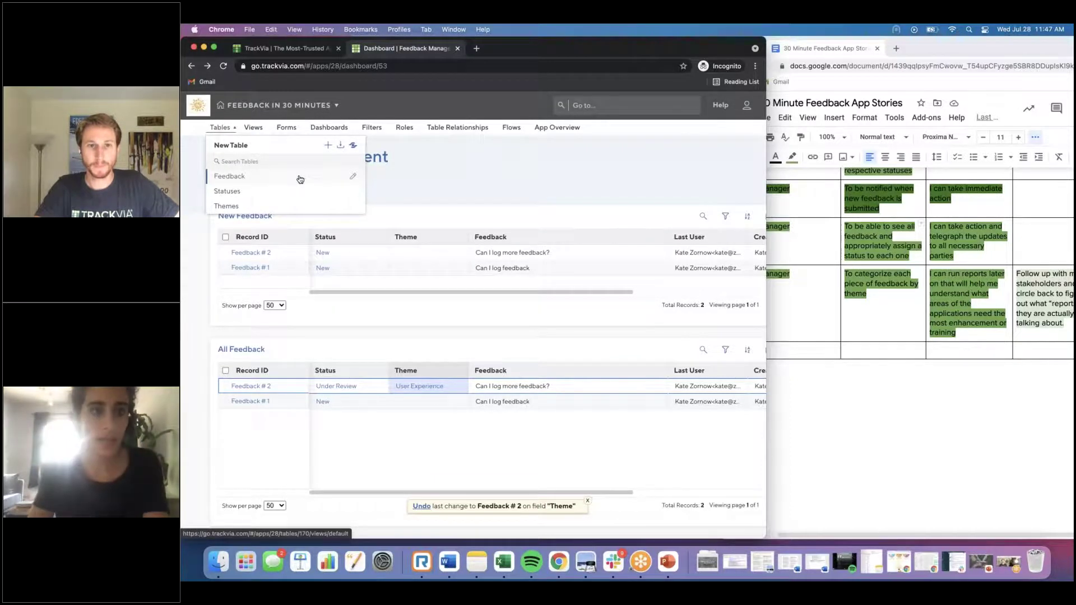
pyautogui.click(354, 179)
pyautogui.moveTo(222, 293); pyautogui.dragTo(359, 345)
pyautogui.doubleClick(502, 235)
pyautogui.write('Pro')
pyautogui.write('fe')
pyautogui.press('BackSpace')
pyautogui.press('BackSpace')
pyautogui.write('gress Notes')
pyautogui.click(740, 174)
pyautogui.click(738, 191)
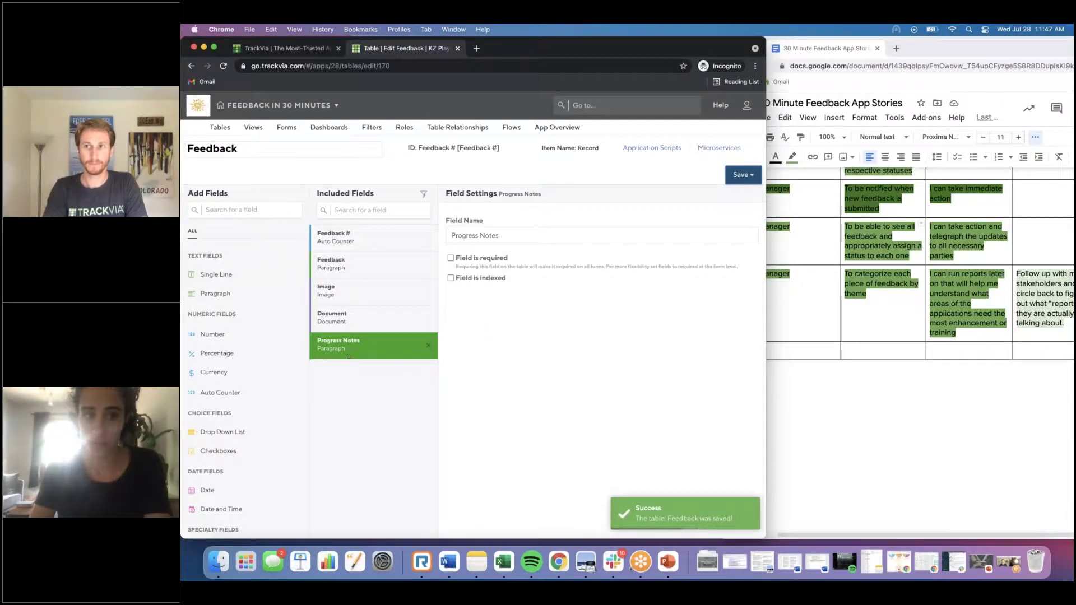
pyautogui.click(254, 132)
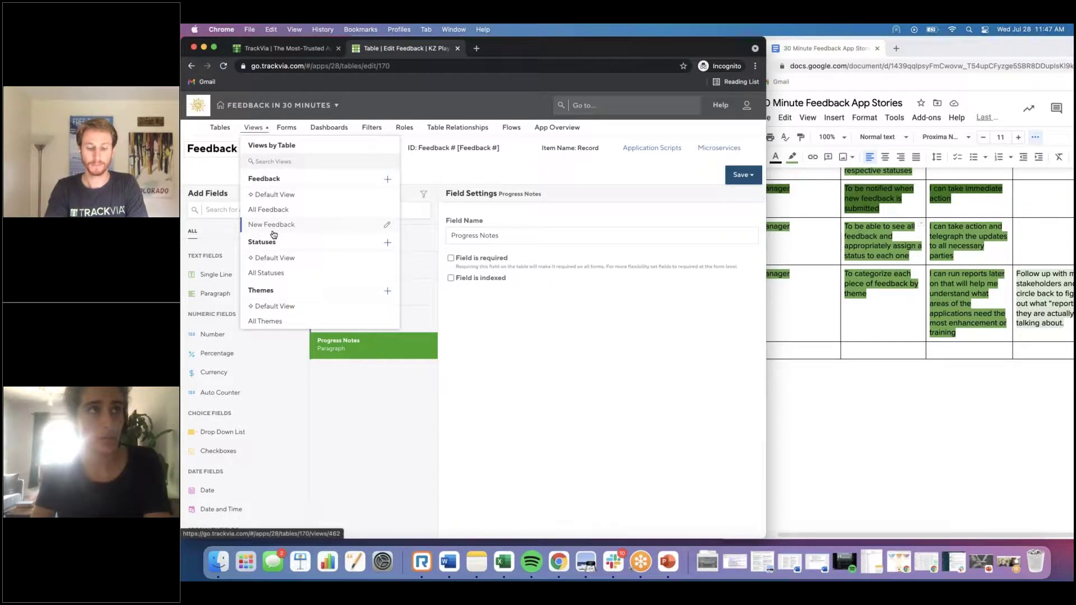
# Step: Add Progress Notes to the All Feedback view right after Feedback and save the view
pyautogui.click(386, 209)
pyautogui.click(315, 252)
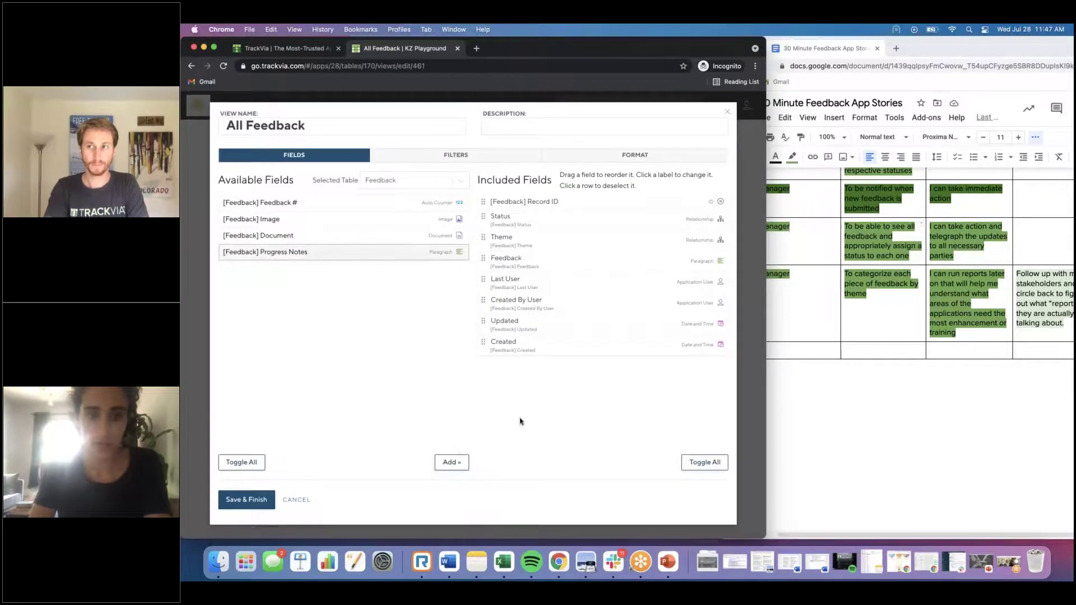
pyautogui.click(441, 472)
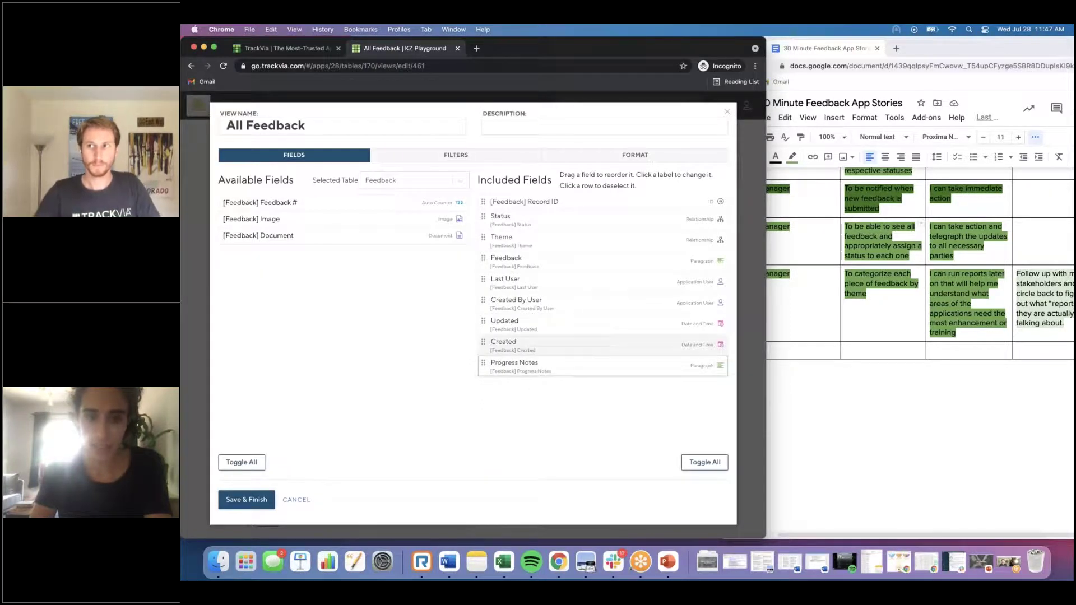
pyautogui.moveTo(484, 314); pyautogui.dragTo(484, 279)
pyautogui.click(246, 499)
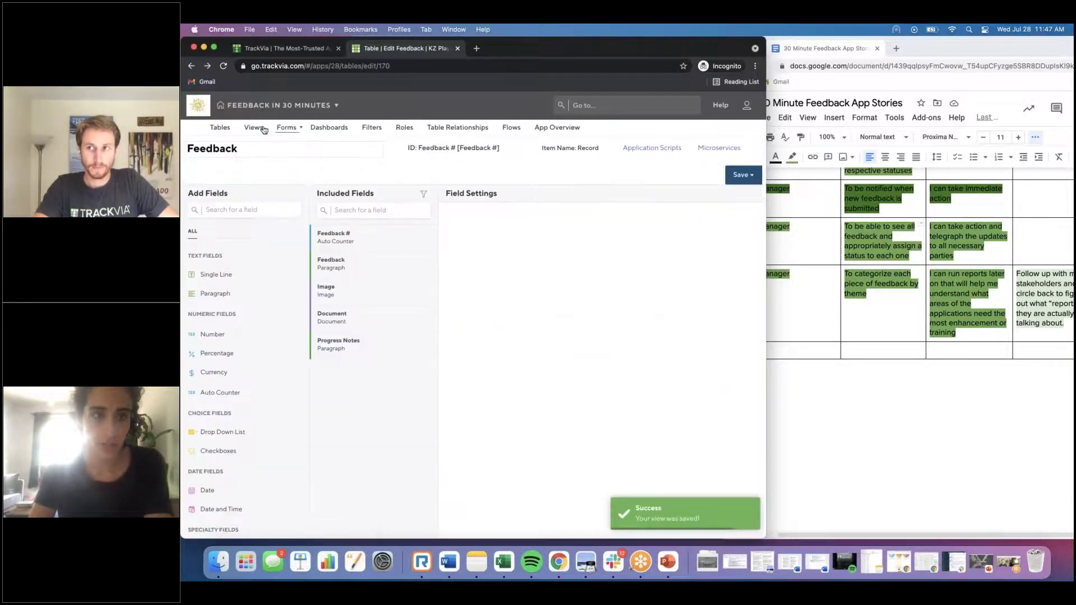
pyautogui.click(287, 128)
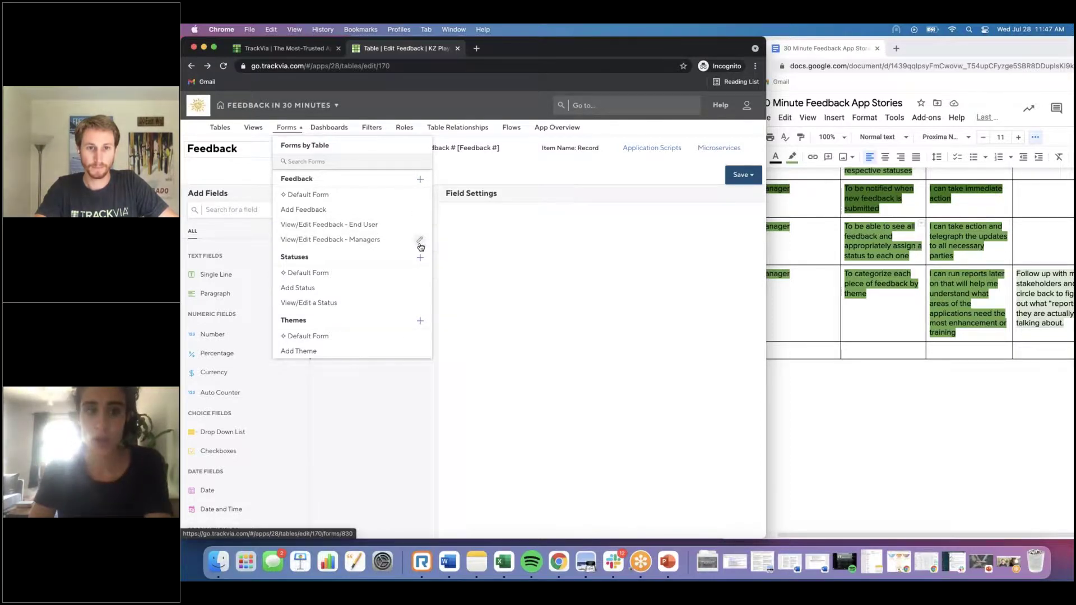
# Step: Add a new section to the Managers feedback form containing the Progress Notes field
pyautogui.click(420, 241)
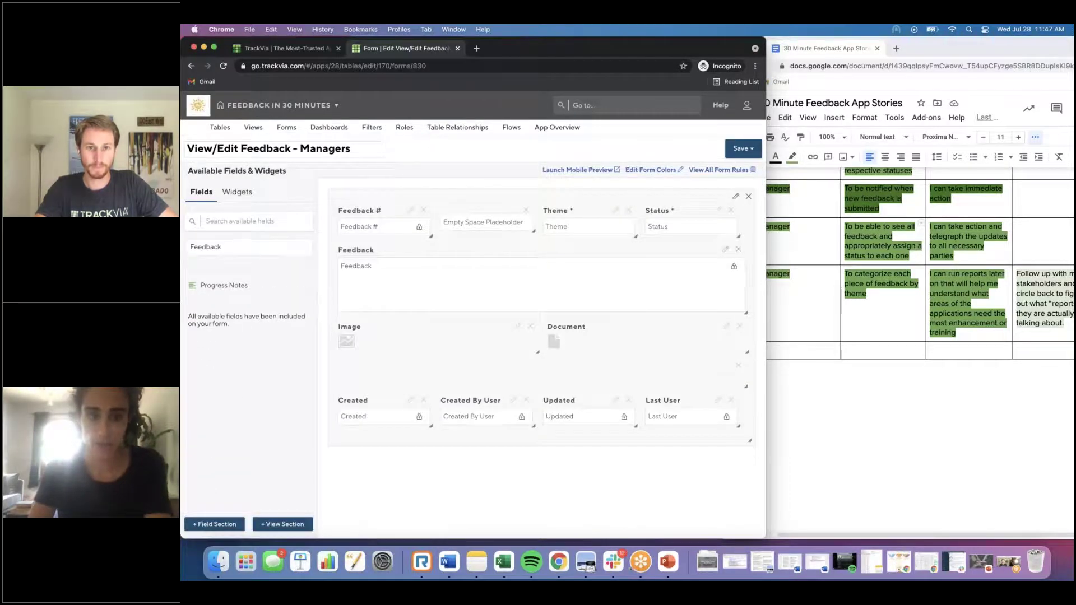
pyautogui.click(214, 524)
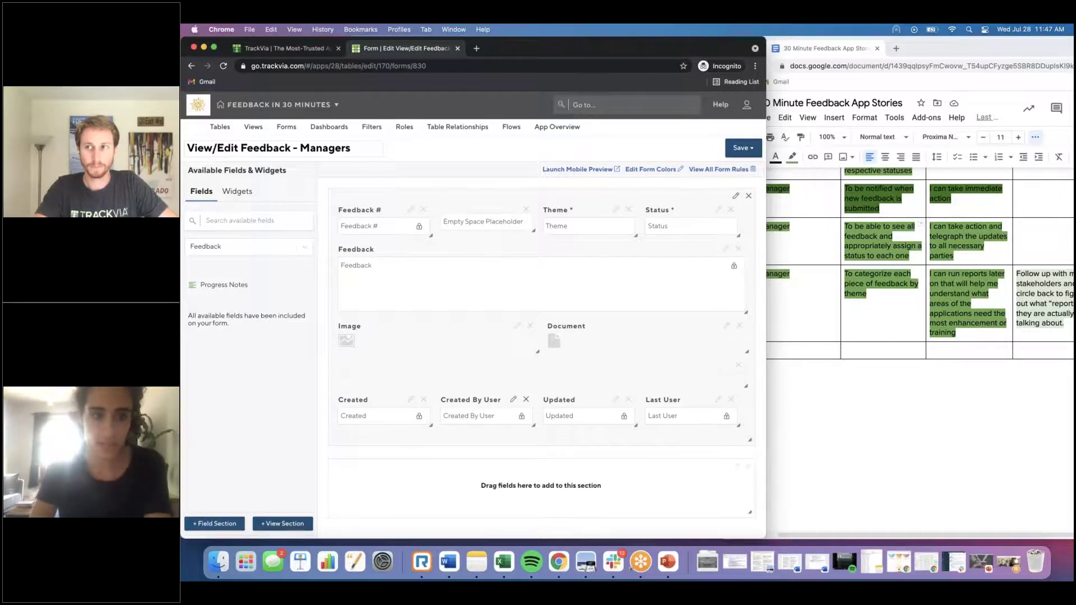
pyautogui.moveTo(221, 284); pyautogui.dragTo(409, 482)
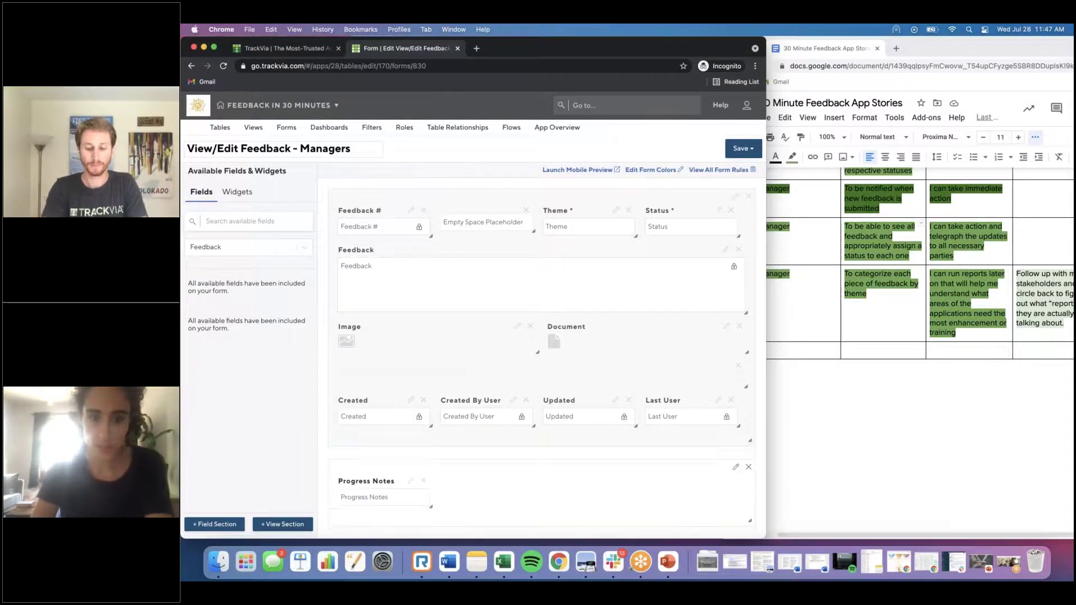
# Step: Title the section 'Keep your employees in the Loop!', give it blue background and light grey text, and widen Progress Notes
pyautogui.click(735, 467)
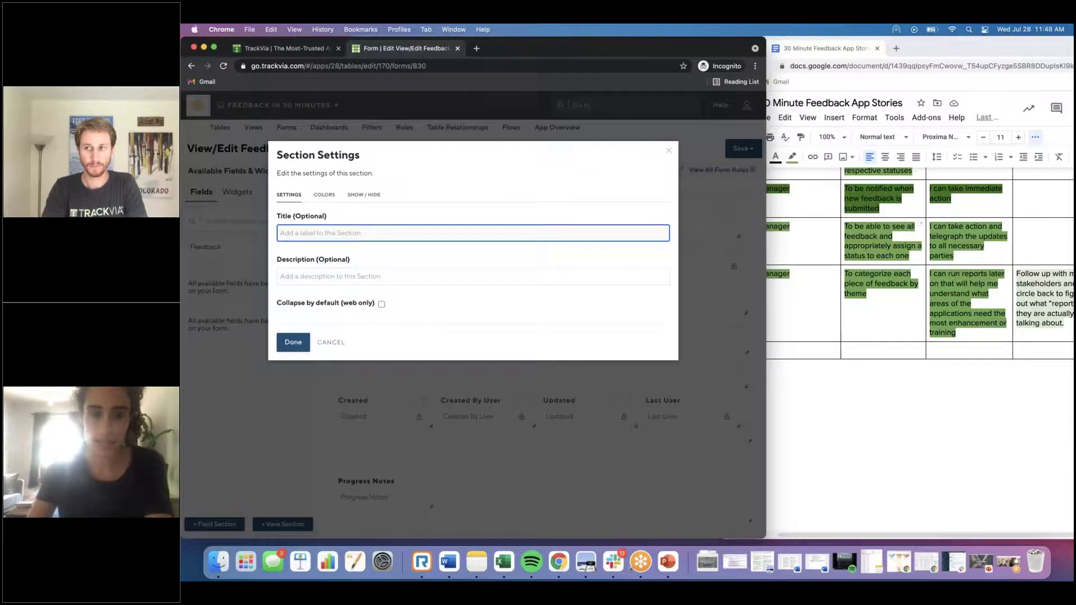
pyautogui.write('Keep your employees')
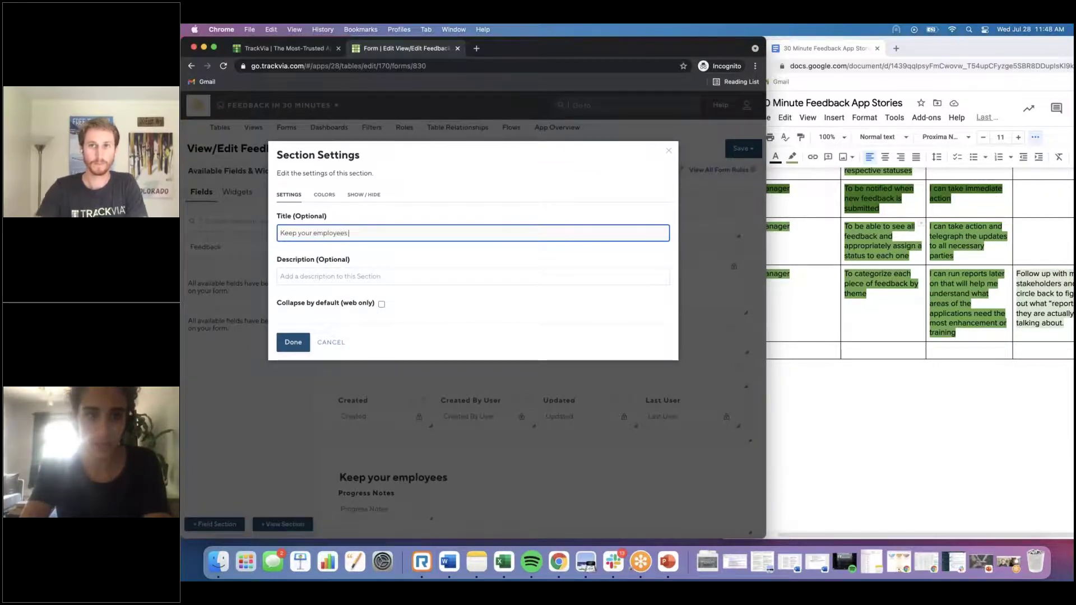
pyautogui.write(' in the Loop!')
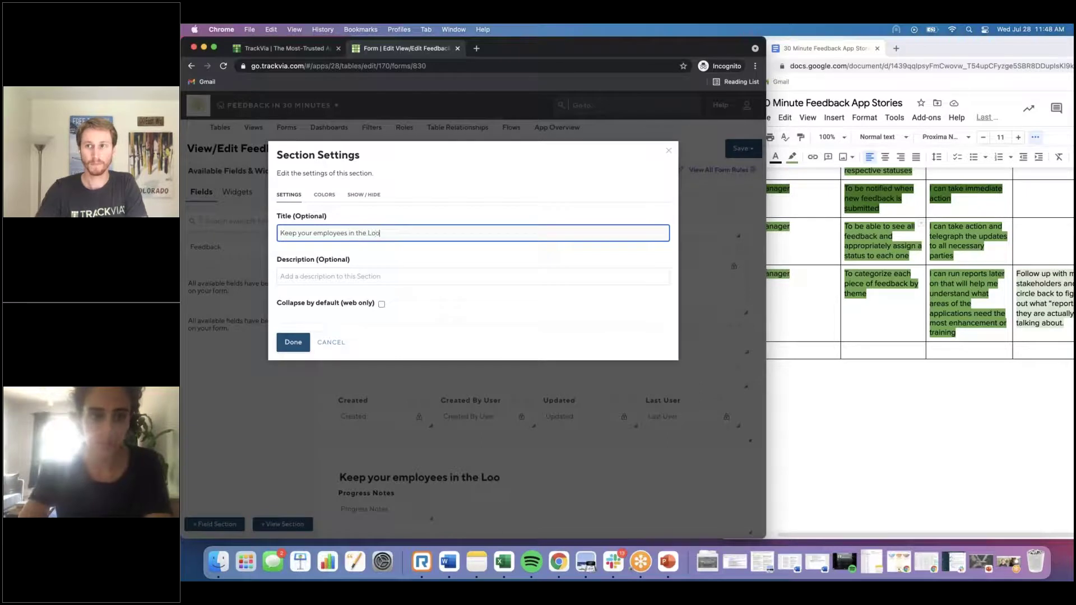
pyautogui.click(325, 195)
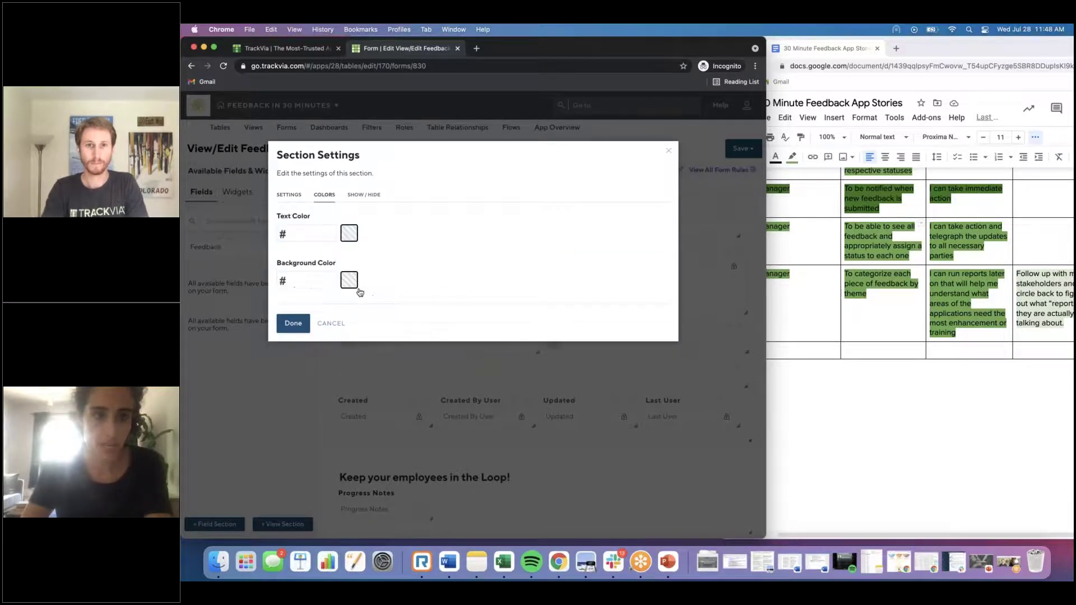
pyautogui.click(349, 279)
pyautogui.click(380, 301)
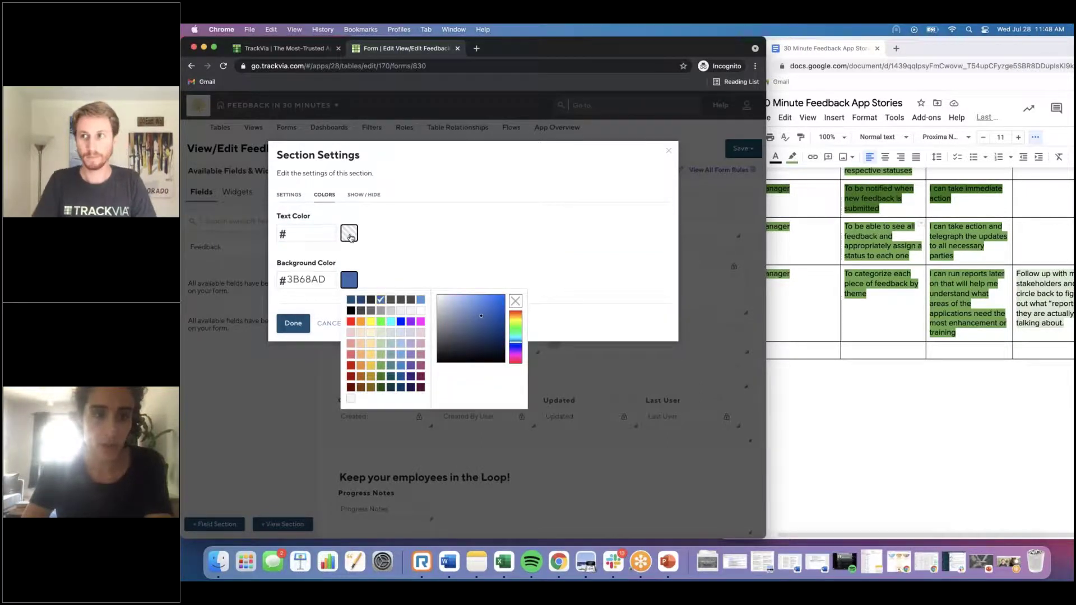
pyautogui.click(350, 237)
pyautogui.click(390, 267)
pyautogui.click(293, 323)
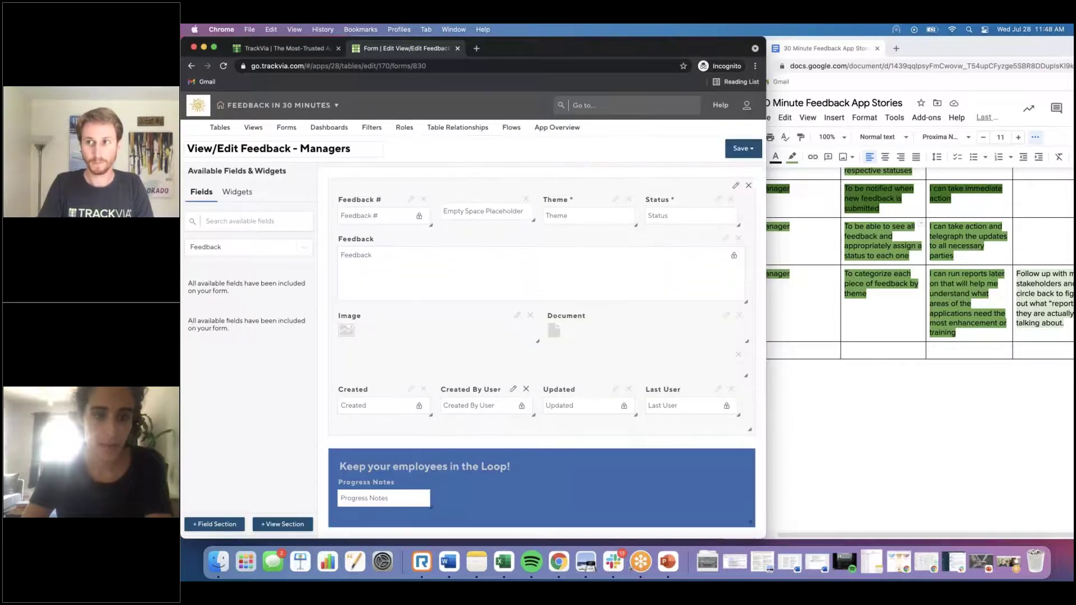
pyautogui.moveTo(441, 508); pyautogui.dragTo(747, 541)
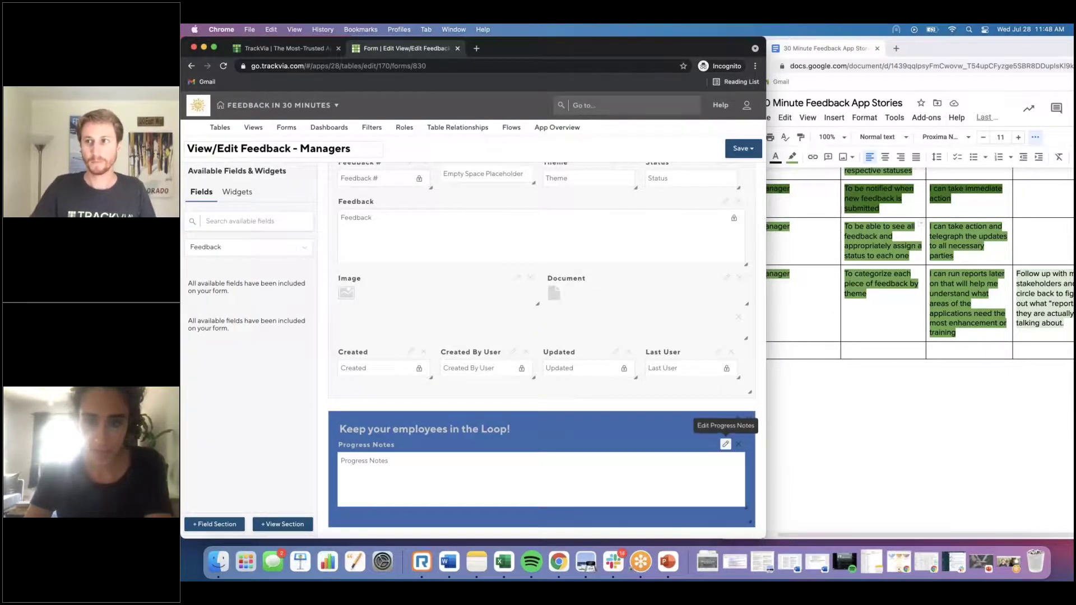
pyautogui.click(725, 445)
# Step: Enter a dated example update ('Examples:', '4/12 …awaiting Kate to email us back!') as Progress Notes default value and save
pyautogui.click(322, 420)
pyautogui.write('Examples:')
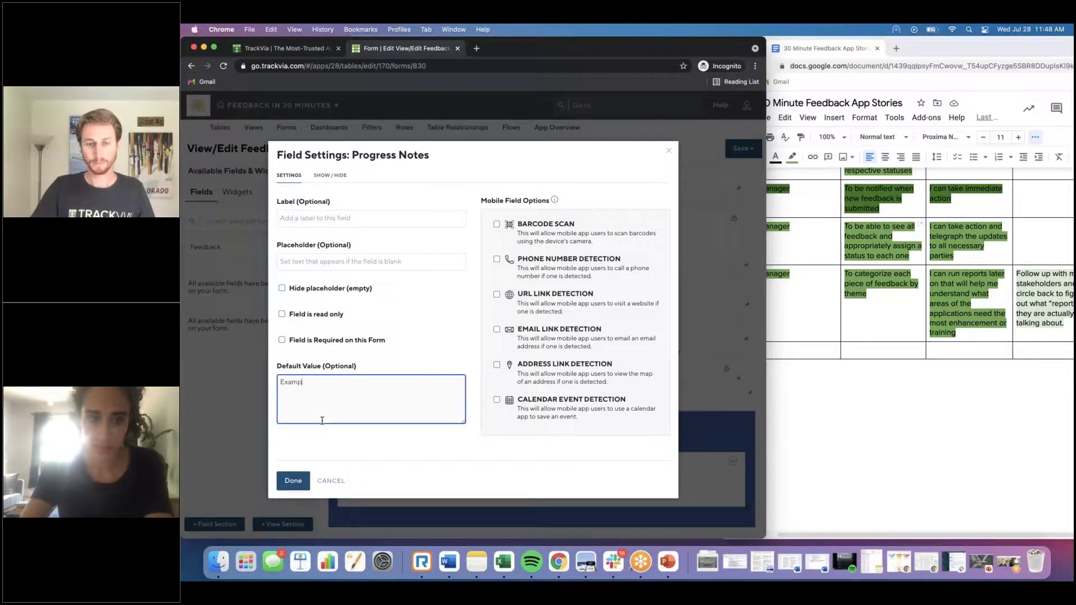
pyautogui.press('Return')
pyautogui.press('Return')
pyautogui.write('4/12: These things happ')
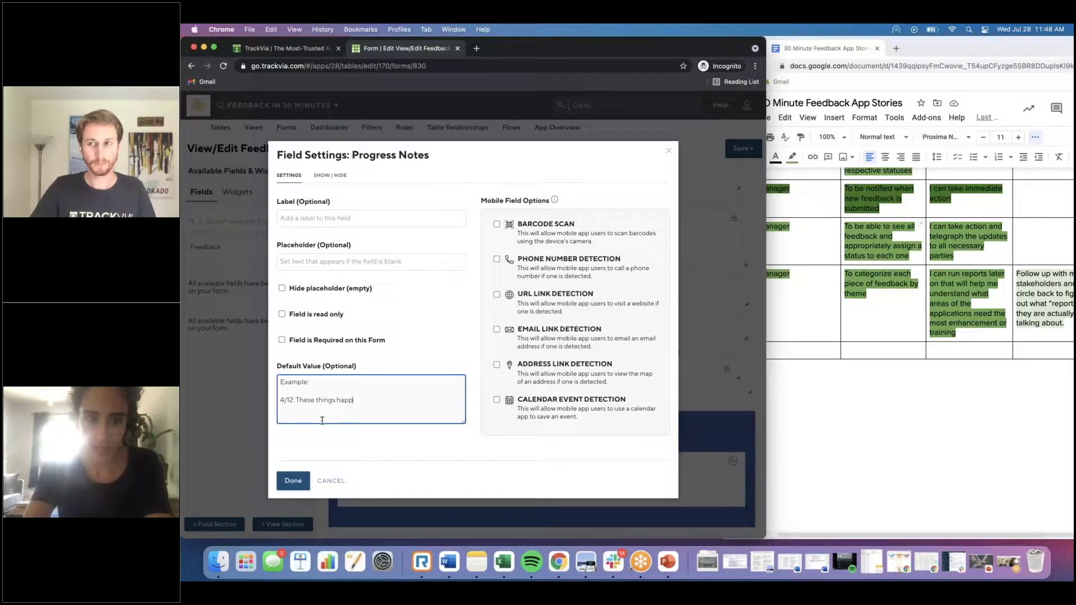
pyautogui.write('ently working on XYZ and awaitin')
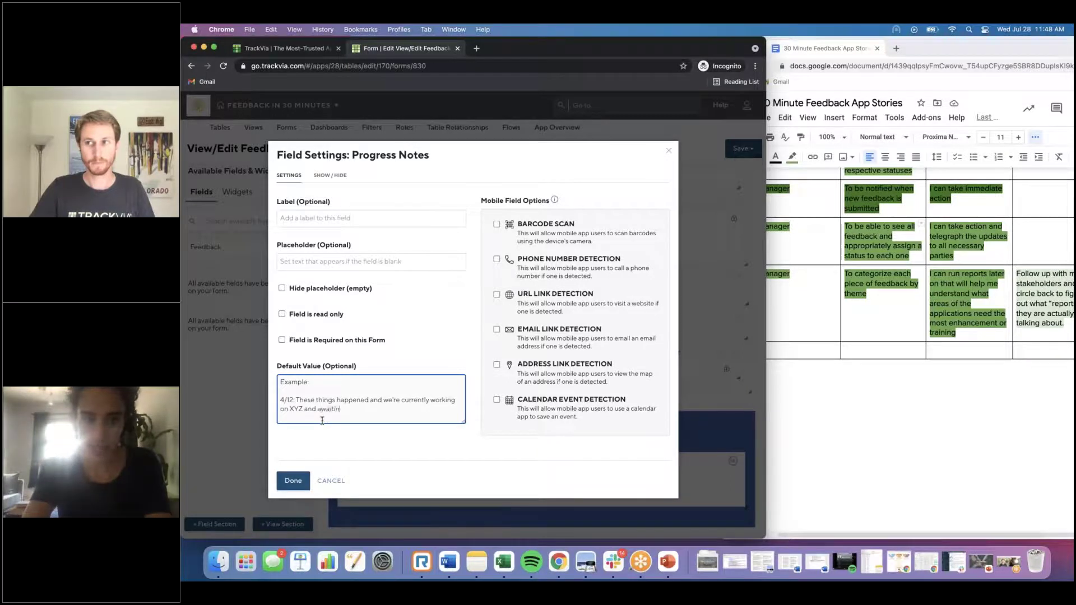
pyautogui.write('g Kate to email us back!')
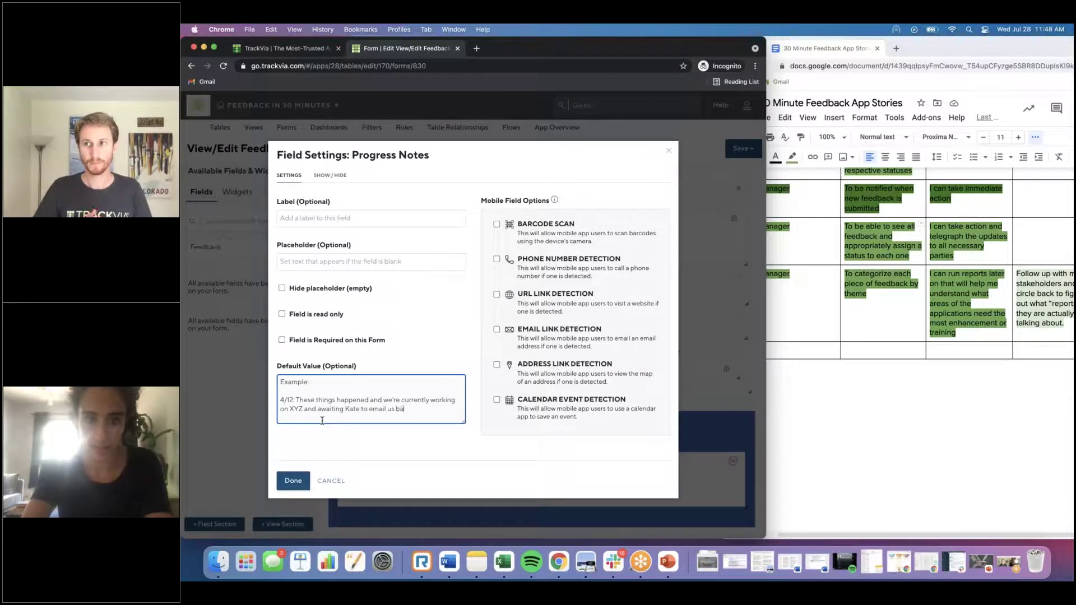
pyautogui.click(293, 480)
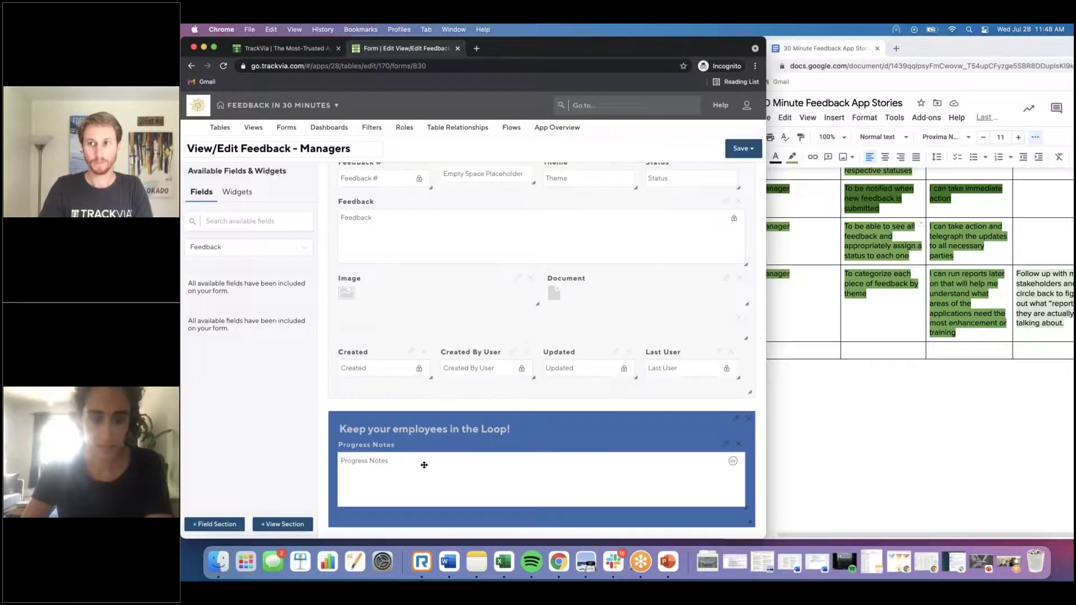
pyautogui.click(745, 149)
pyautogui.click(741, 185)
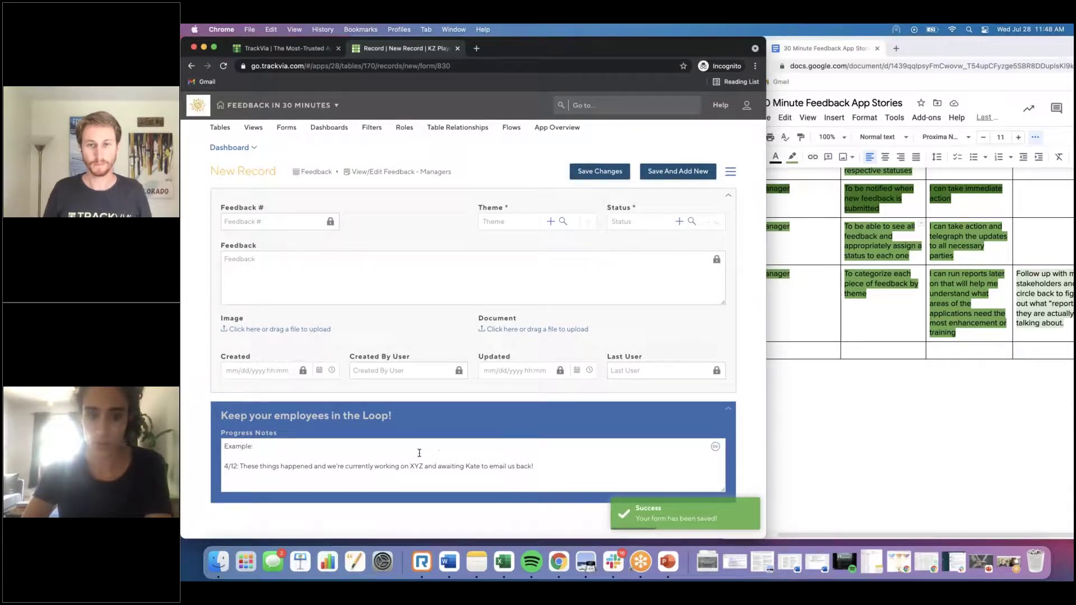
# Step: Move the example update from the default value into the Progress Notes placeholder and save the Managers form
pyautogui.click(730, 172)
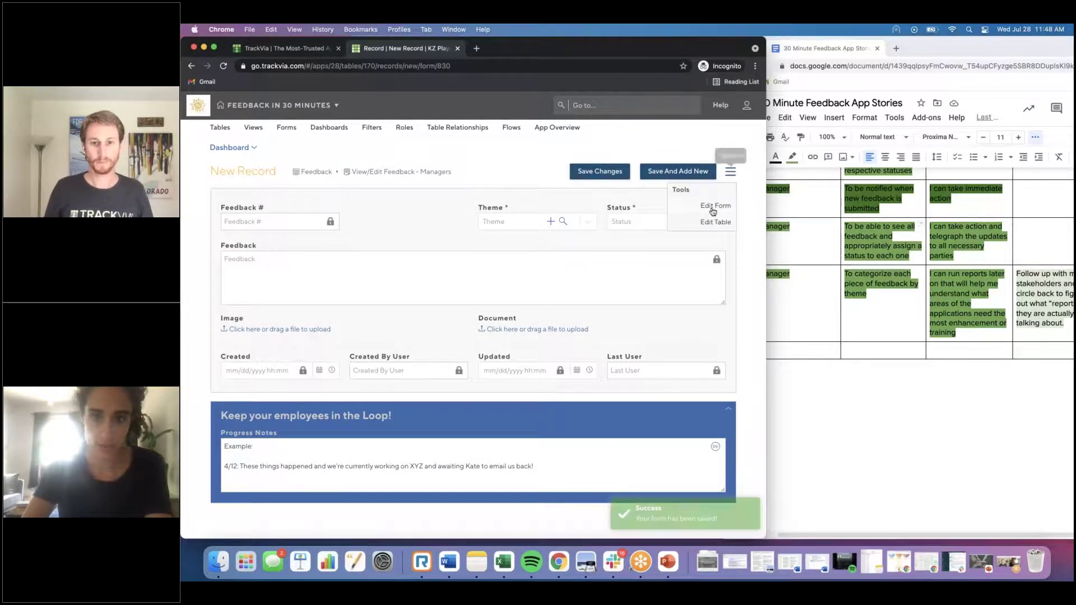
pyautogui.click(725, 205)
pyautogui.scroll(-1, 717, 475)
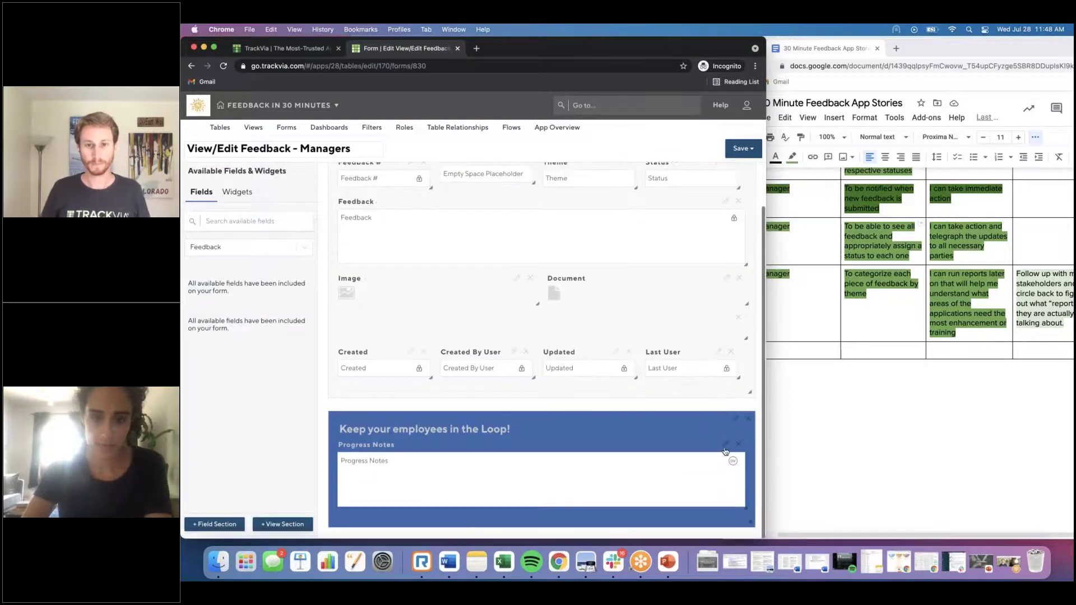
pyautogui.click(724, 446)
pyautogui.click(423, 410)
pyautogui.press('super+a')
pyautogui.press('super+x')
pyautogui.click(281, 261)
pyautogui.press('super+v')
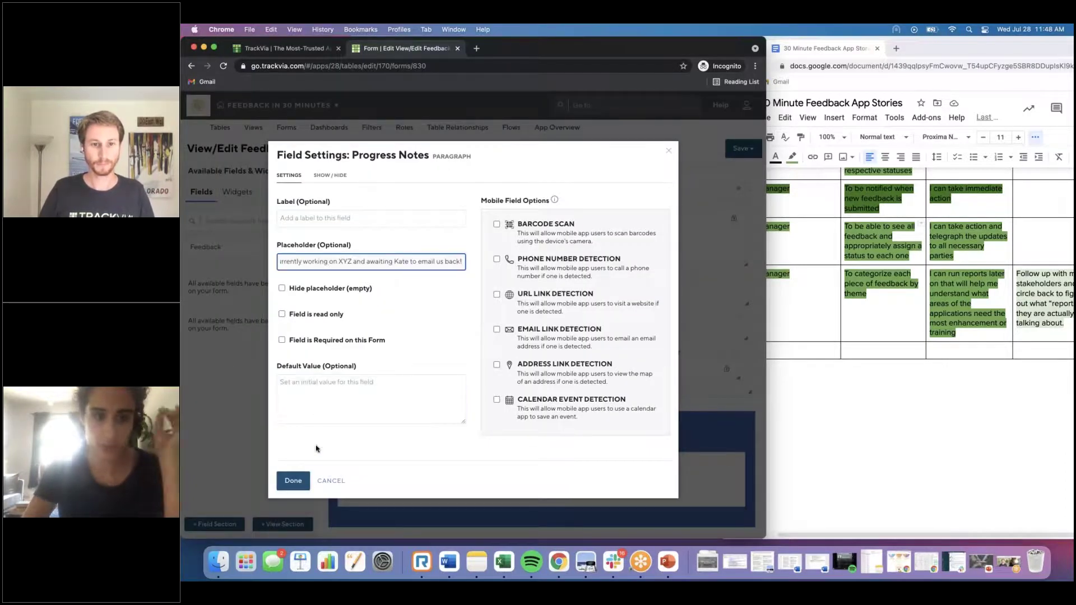
pyautogui.click(293, 481)
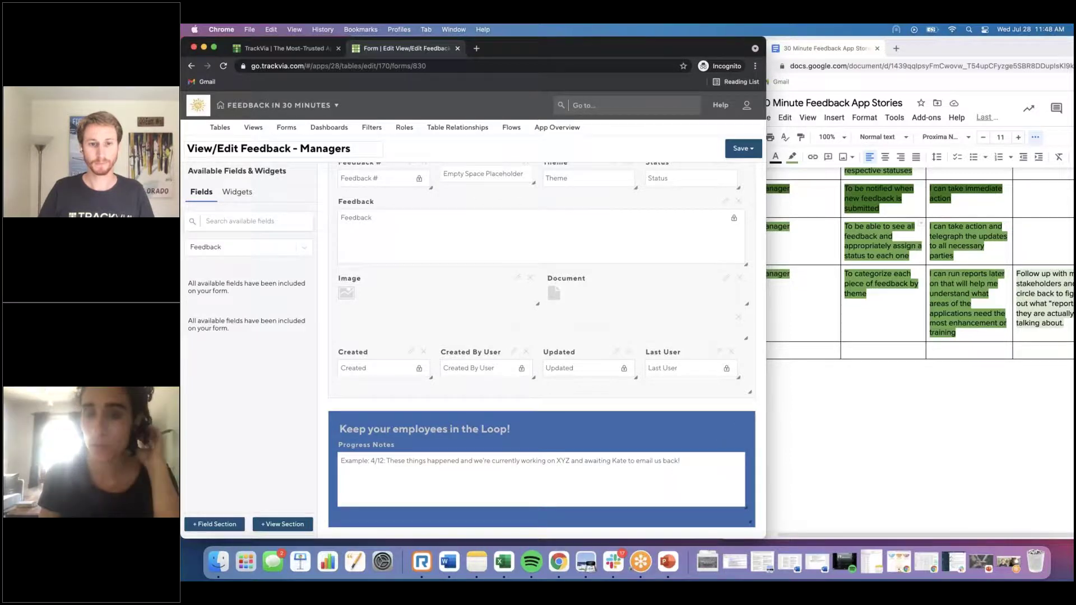
pyautogui.click(738, 152)
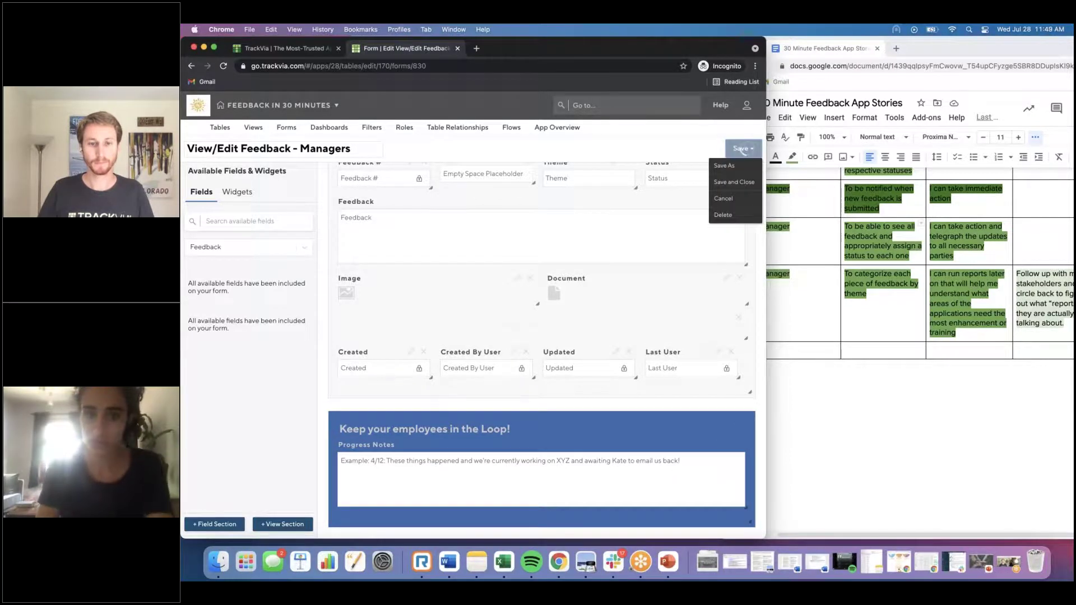
pyautogui.click(738, 150)
pyautogui.click(286, 128)
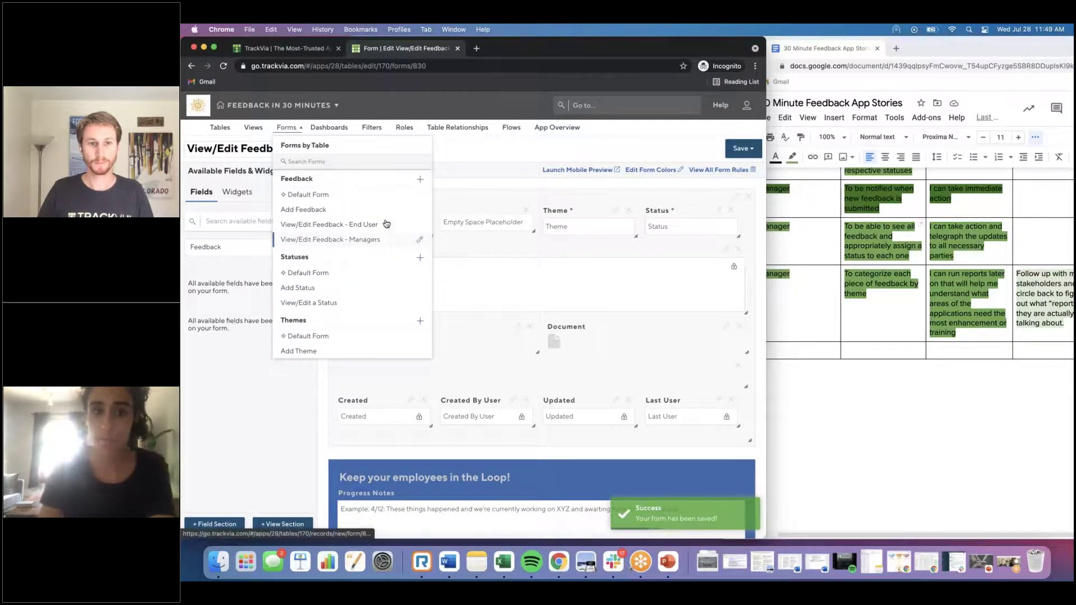
# Step: Add a new field section at the bottom of the End User form holding Progress Notes
pyautogui.click(420, 226)
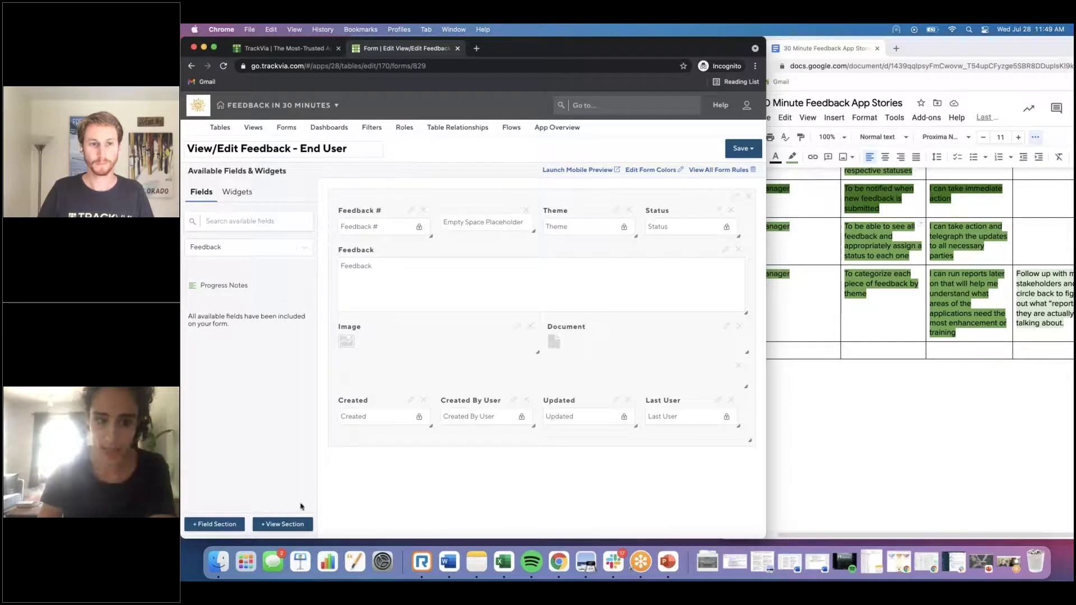
pyautogui.click(241, 526)
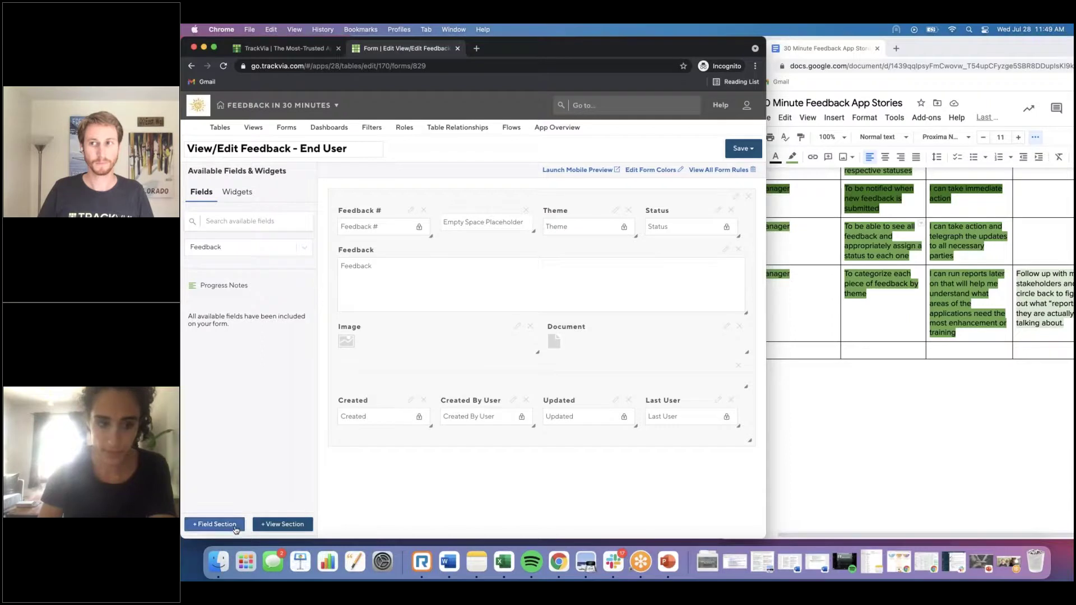
pyautogui.moveTo(235, 285); pyautogui.dragTo(431, 501)
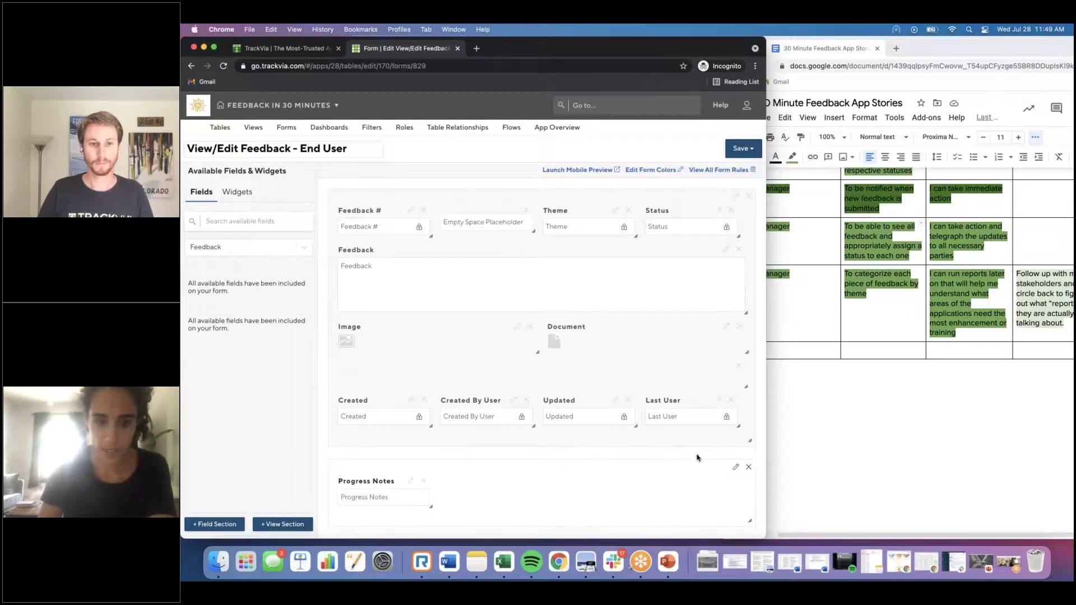
# Step: Title the section 'Updates on your Ticket' with blue 3B68AD background and white text
pyautogui.click(736, 466)
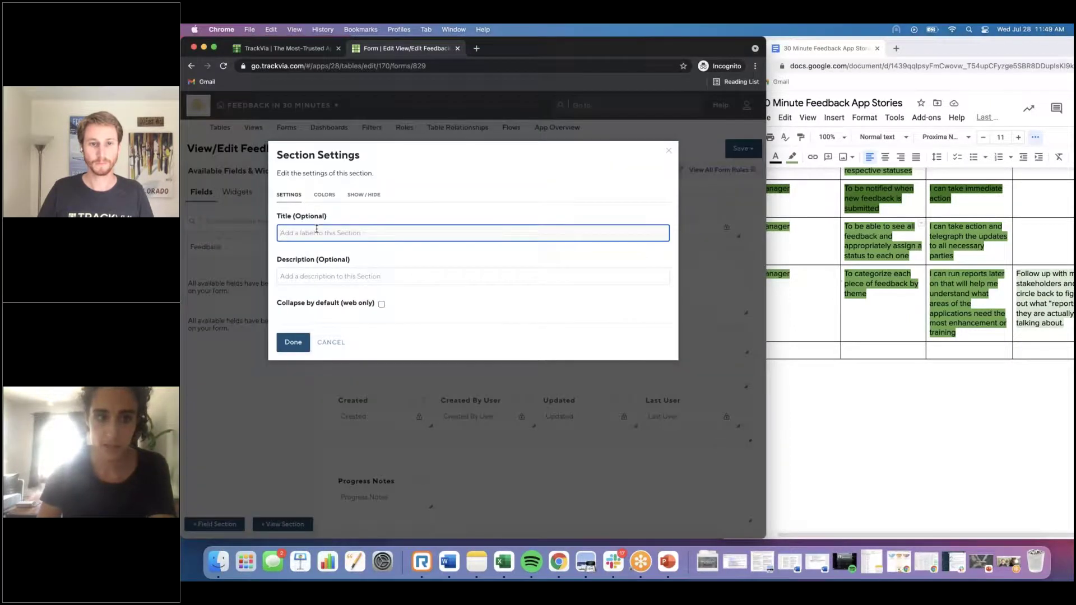
pyautogui.write('Updates on your Ticket')
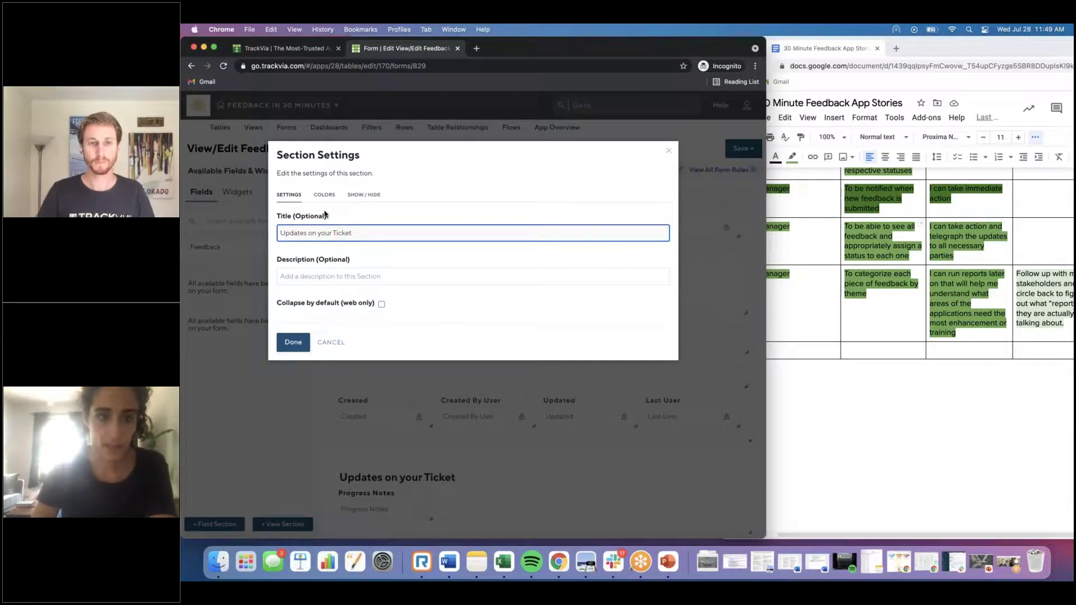
pyautogui.click(324, 196)
pyautogui.click(350, 280)
pyautogui.click(380, 300)
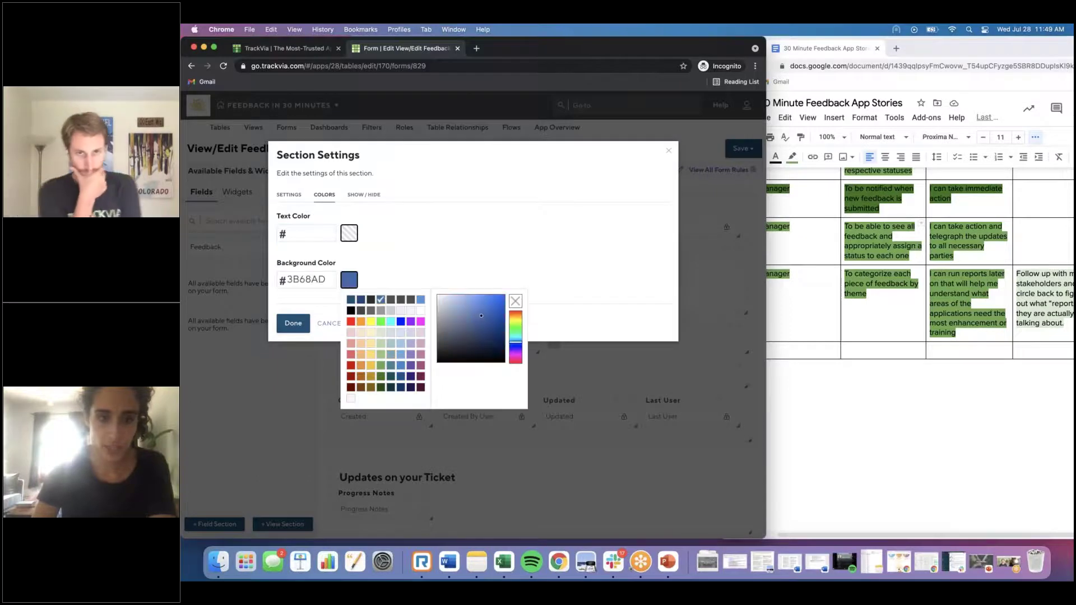
pyautogui.click(349, 234)
pyautogui.click(421, 264)
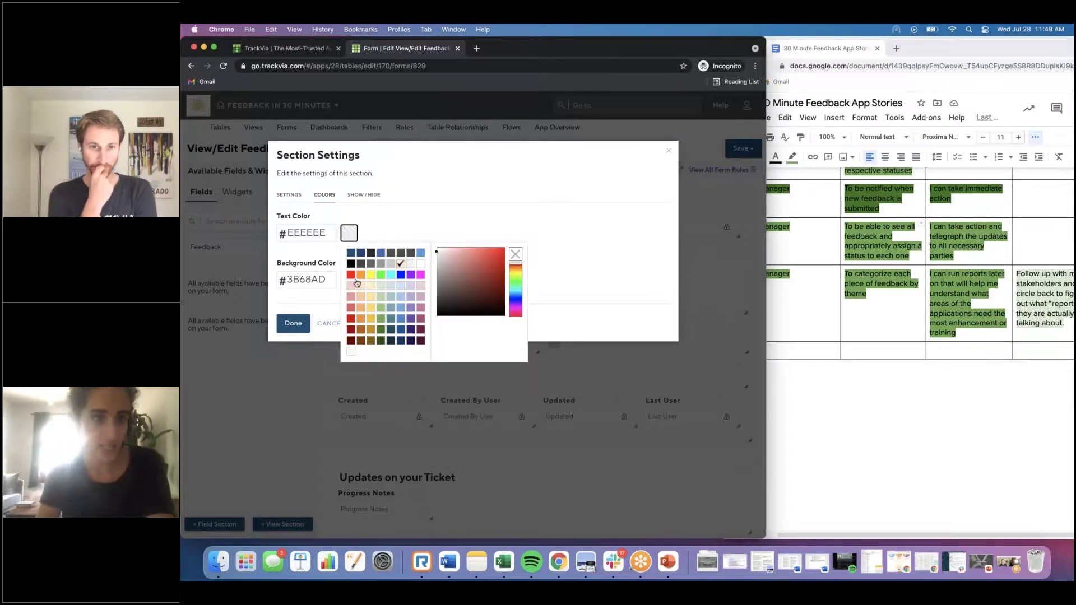
pyautogui.click(293, 324)
# Step: Widen Progress Notes to full width, make it read only, then save and close the form
pyautogui.scroll(-1, 545, 328)
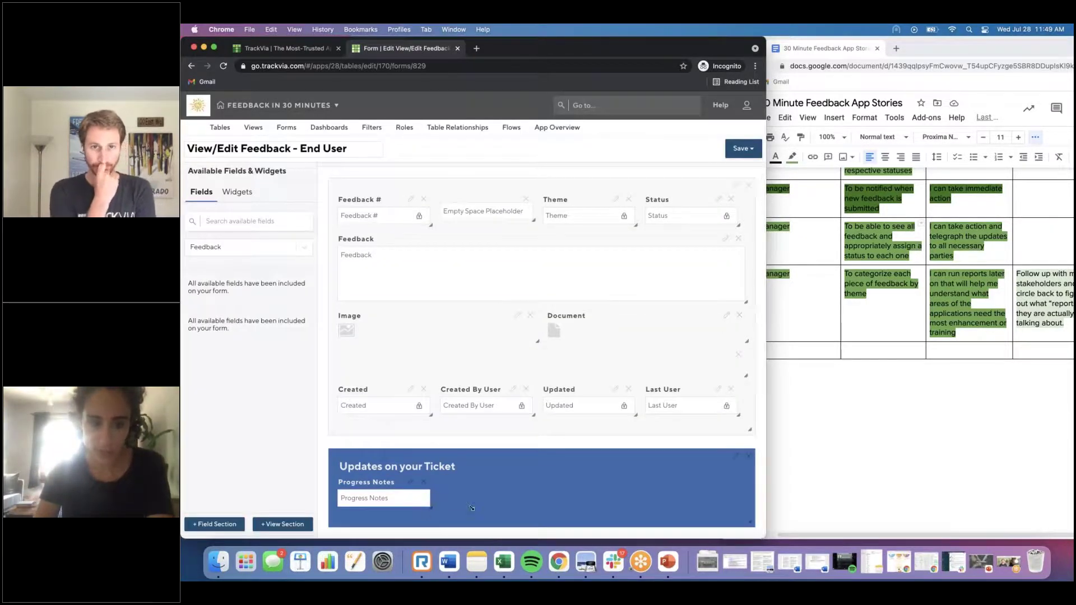
pyautogui.moveTo(429, 507); pyautogui.dragTo(746, 507)
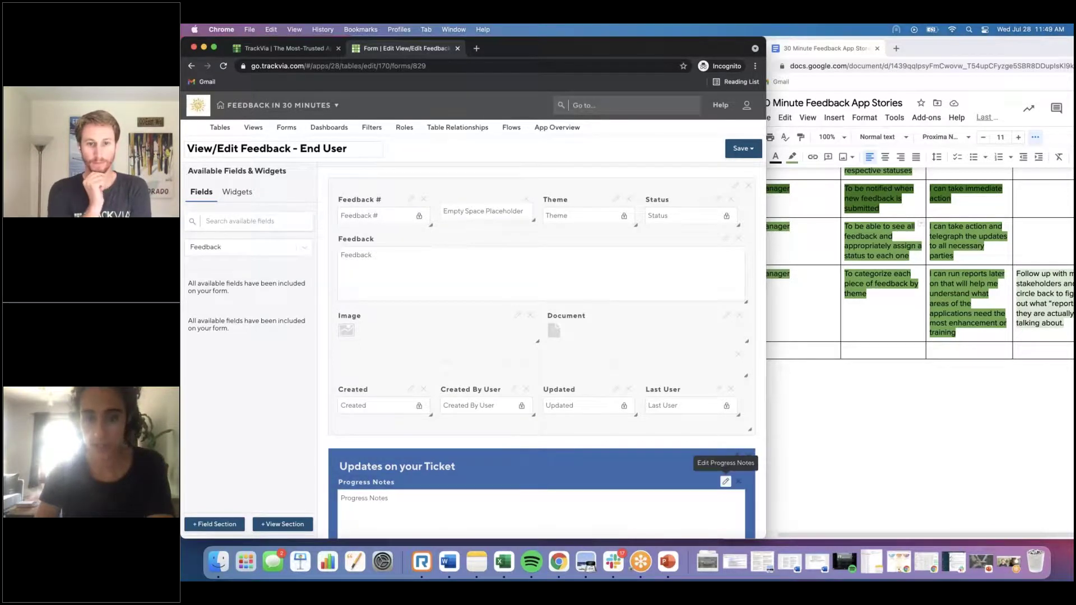
pyautogui.click(725, 481)
pyautogui.click(282, 314)
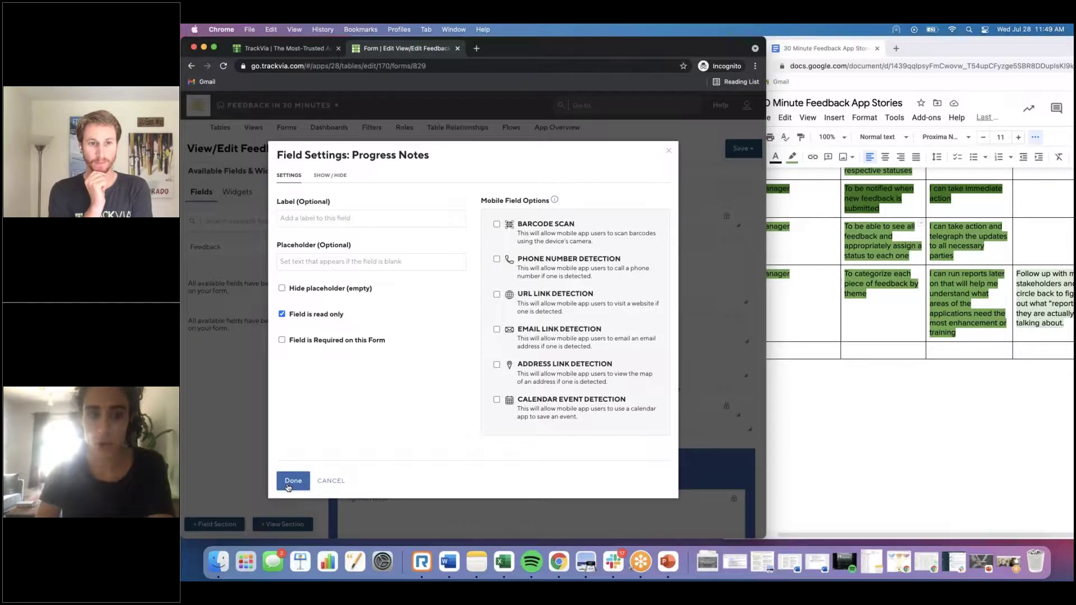
pyautogui.click(293, 480)
pyautogui.scroll(-2, 574, 500)
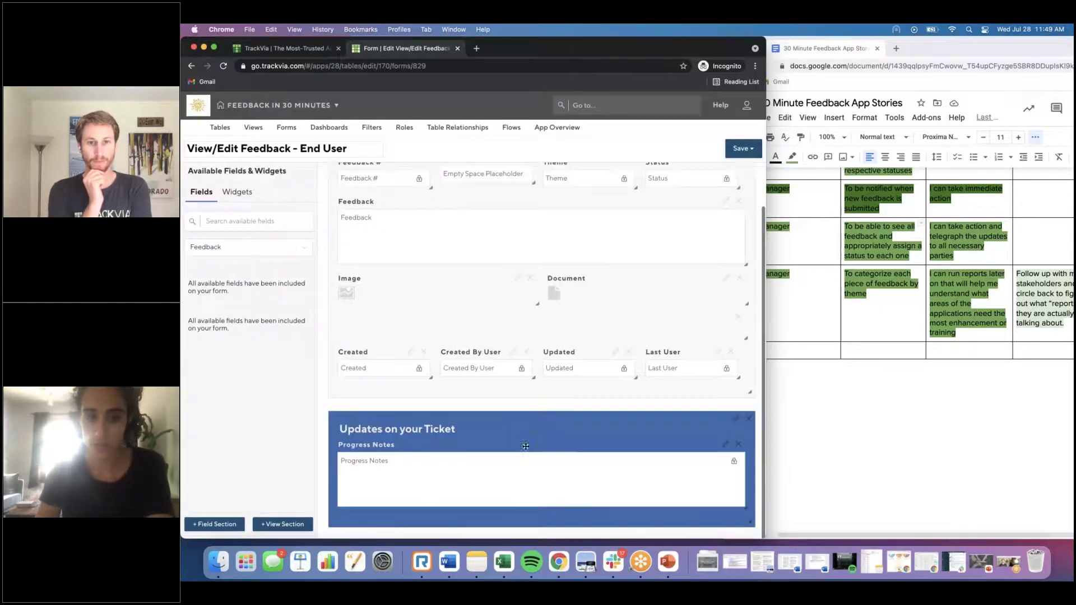
pyautogui.click(745, 147)
pyautogui.click(745, 148)
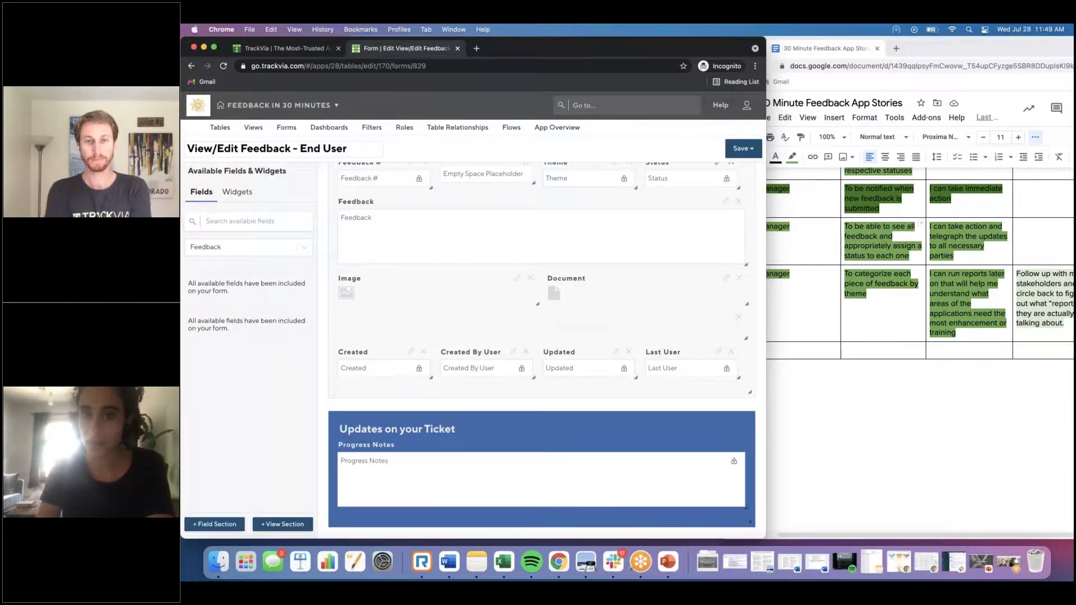
pyautogui.click(745, 148)
pyautogui.click(743, 183)
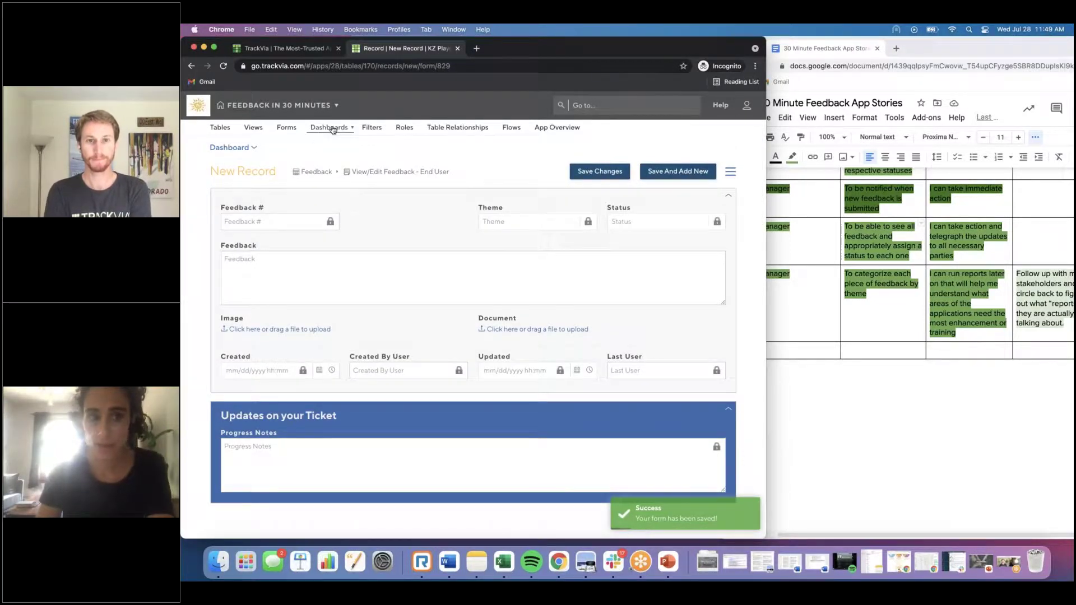
# Step: Go to the Feedback Management dashboard via the Feedback Hub dashboards list
pyautogui.click(332, 129)
pyautogui.click(342, 160)
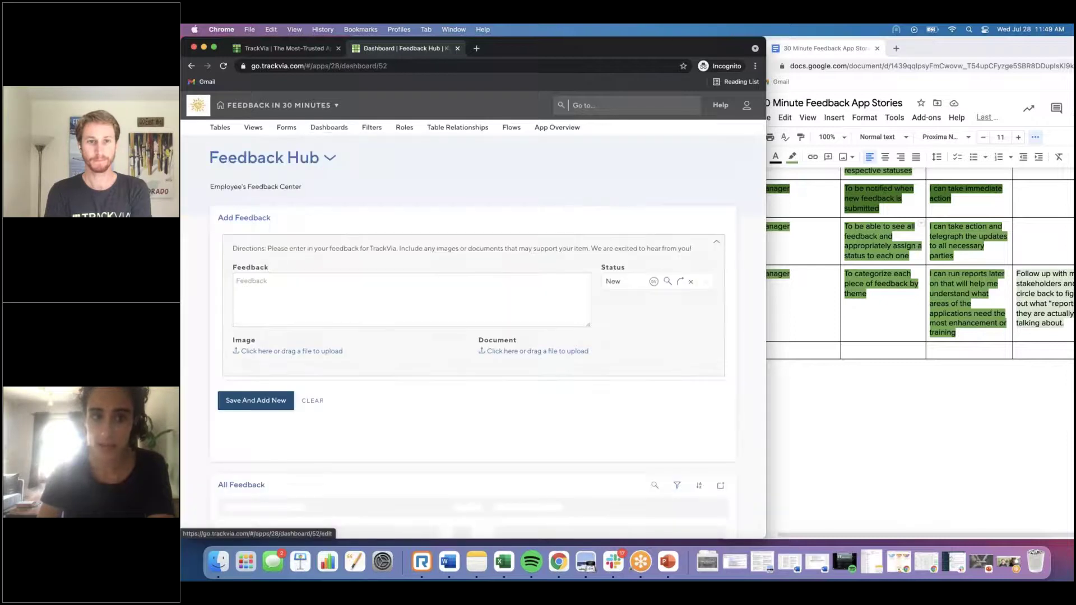
pyautogui.click(406, 128)
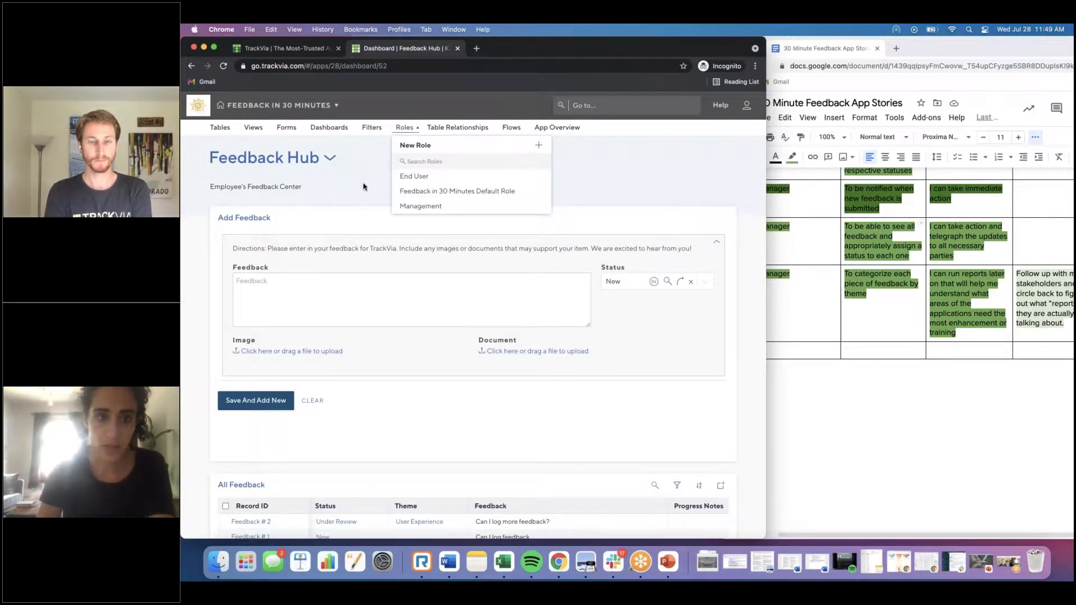
pyautogui.click(301, 158)
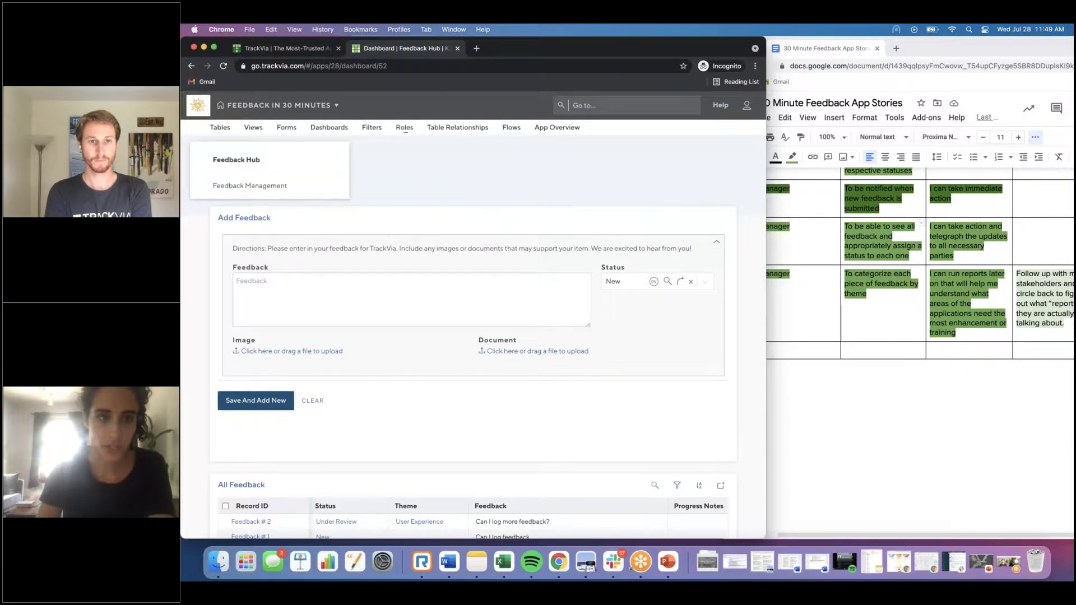
pyautogui.click(274, 192)
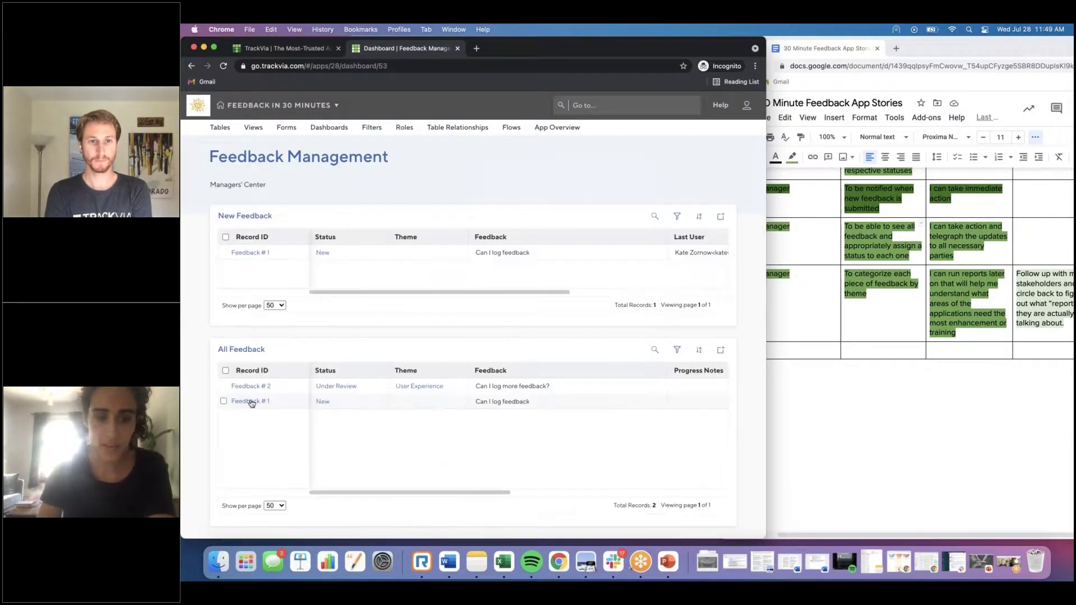
# Step: Add the progress note '7/28: EXUfdsafds' to Feedback # 2 and save the record
pyautogui.click(250, 386)
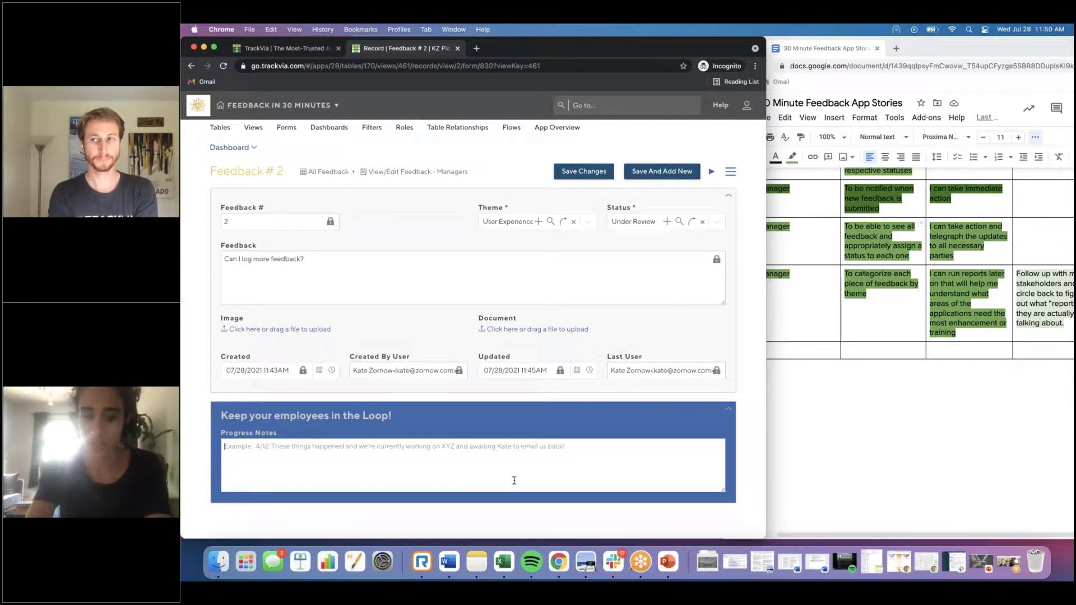
pyautogui.write('7/2')
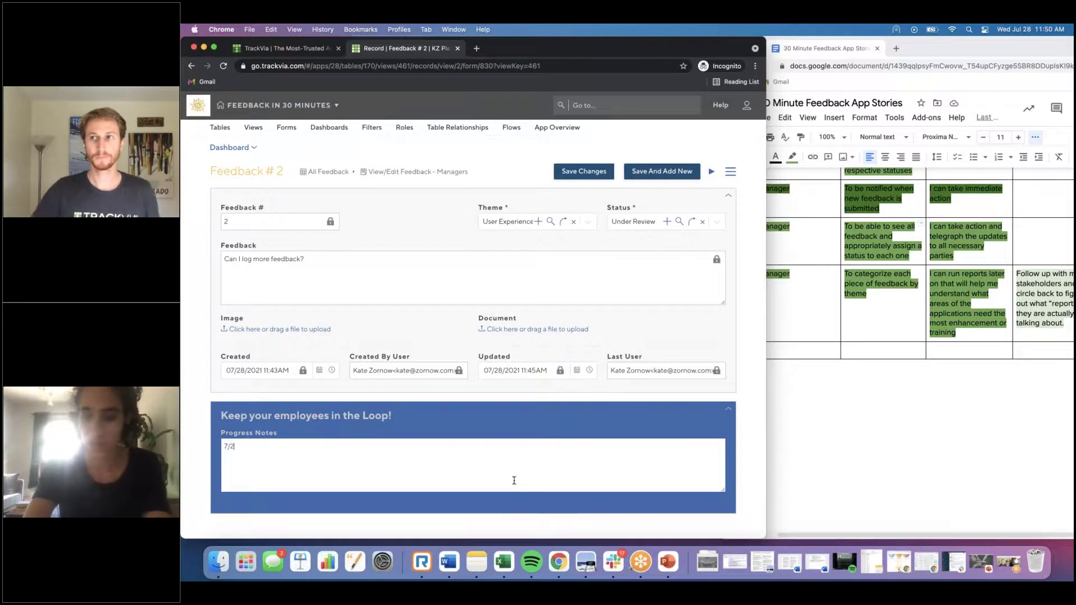
pyautogui.write('8: EXUfdsafds')
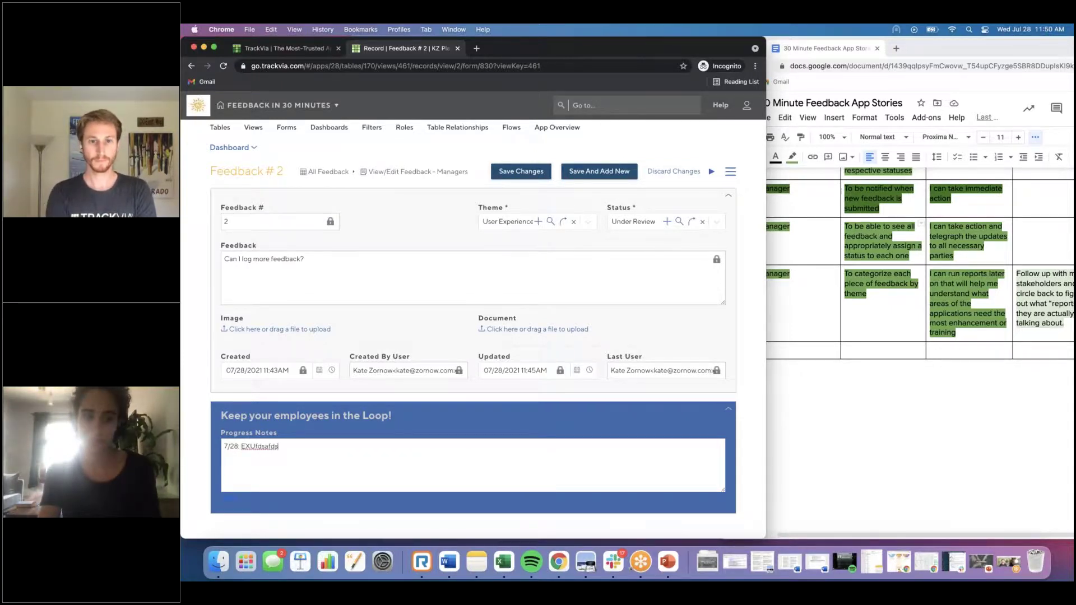
pyautogui.click(521, 171)
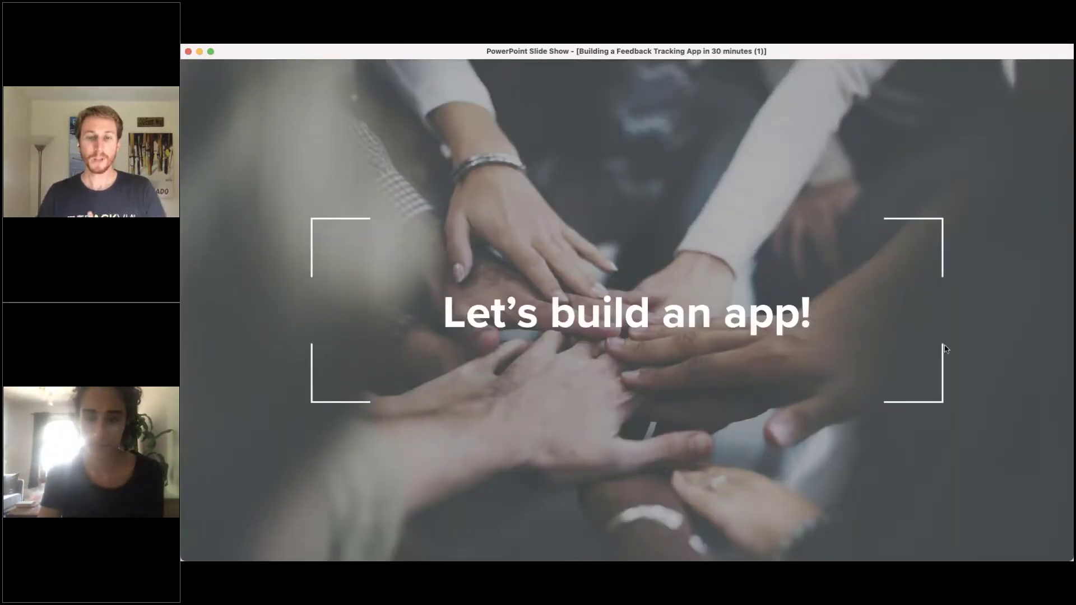
# Step: Advance to the Key Takeaways slide and reveal all four takeaway points
pyautogui.press('Right')
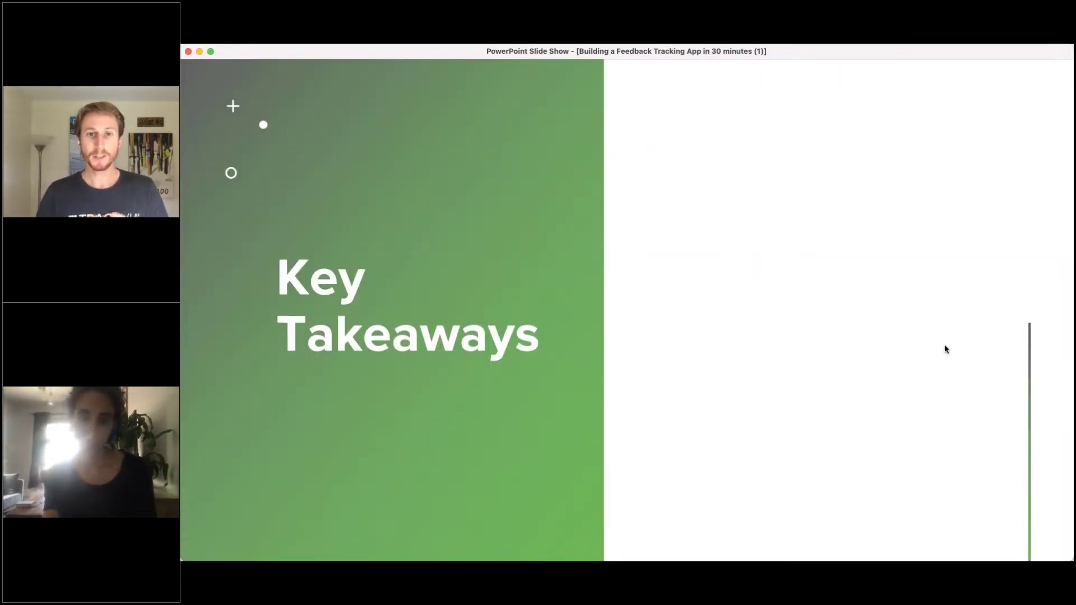
pyautogui.press('Right')
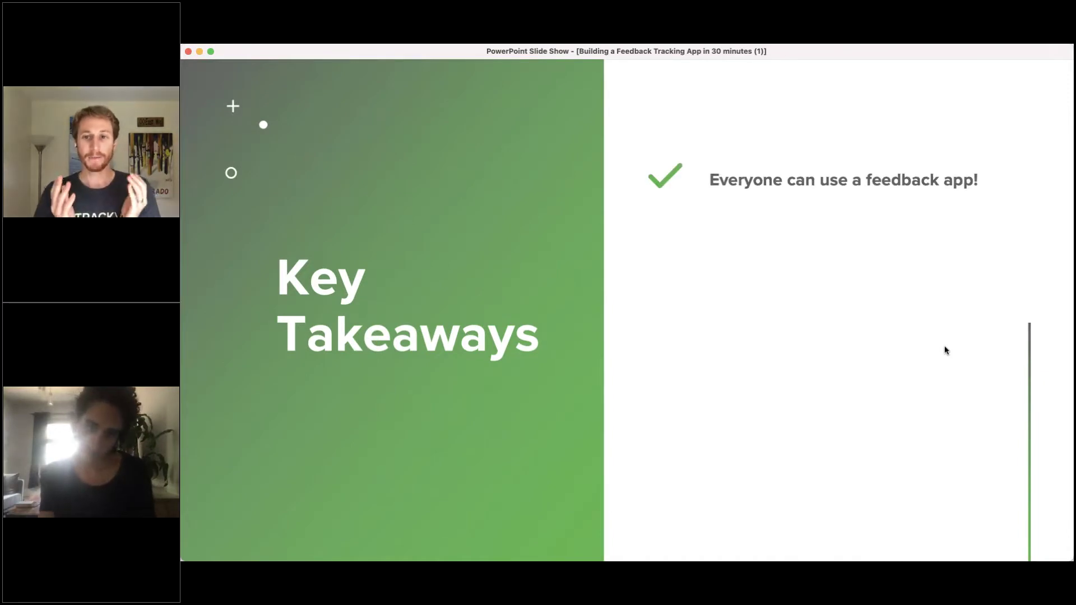
pyautogui.press('Right')
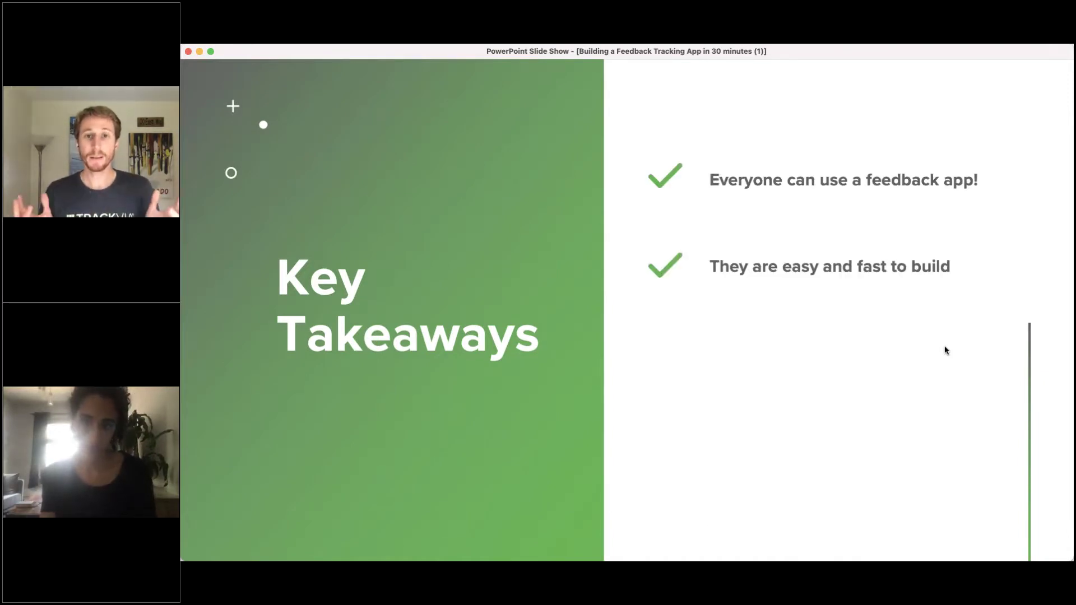
pyautogui.press('Right')
pyautogui.press('Right')
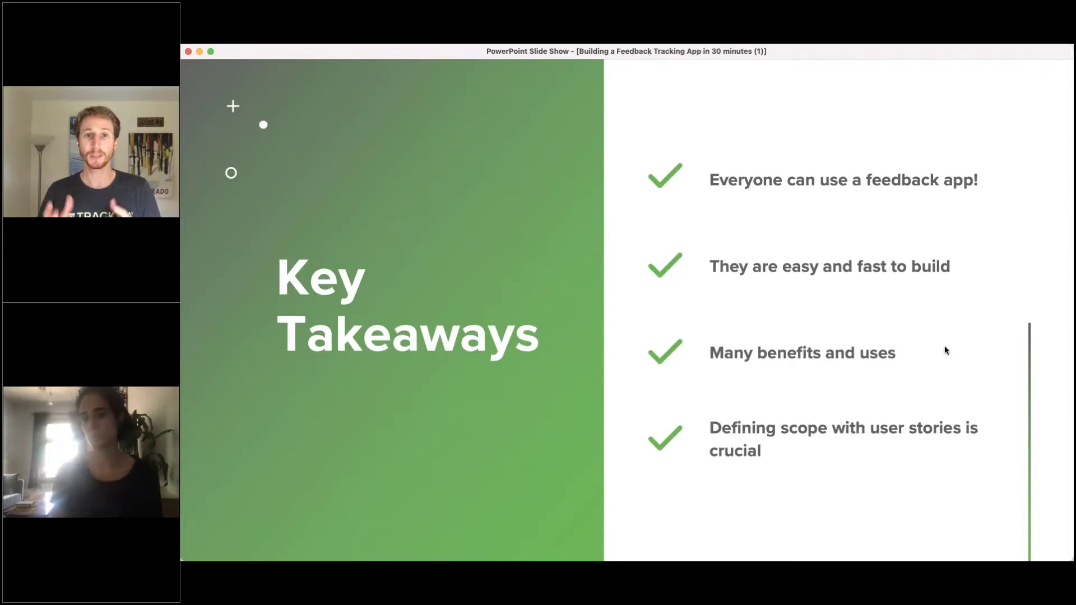